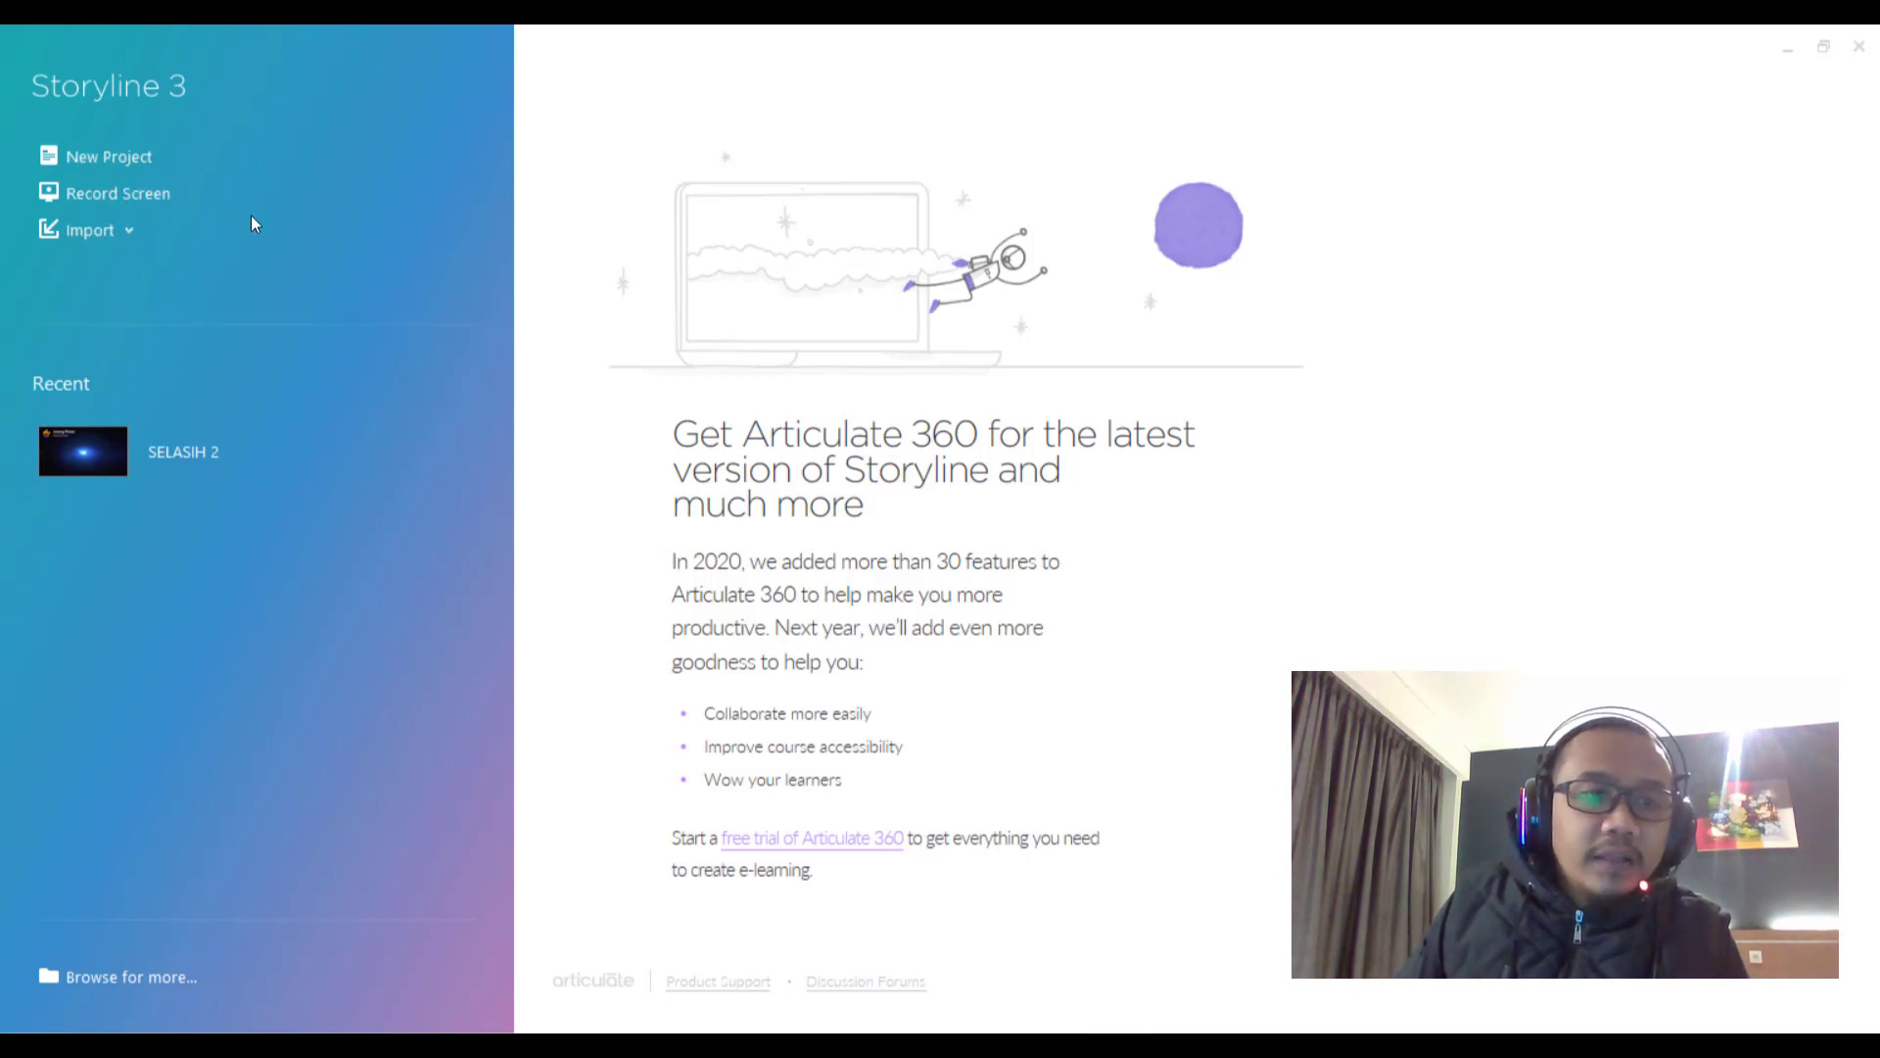
Create a new blank project
click(135, 241)
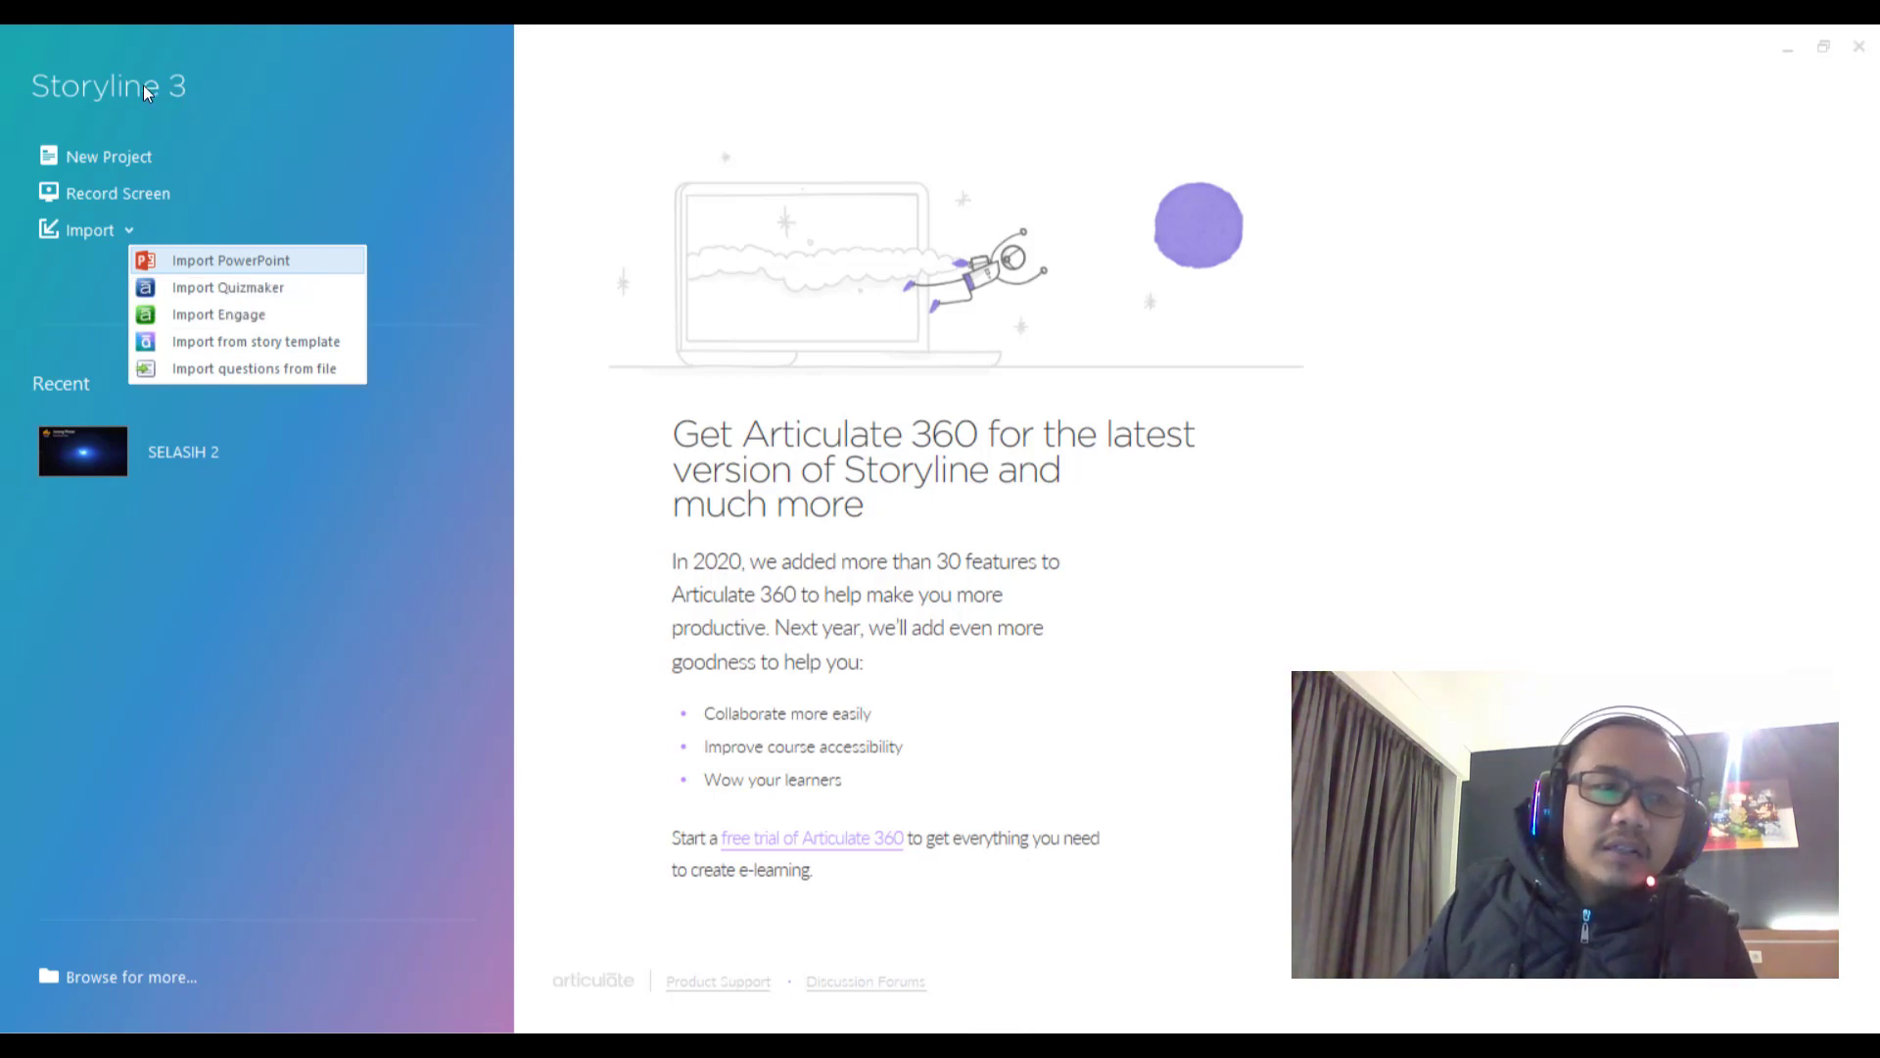
click(106, 165)
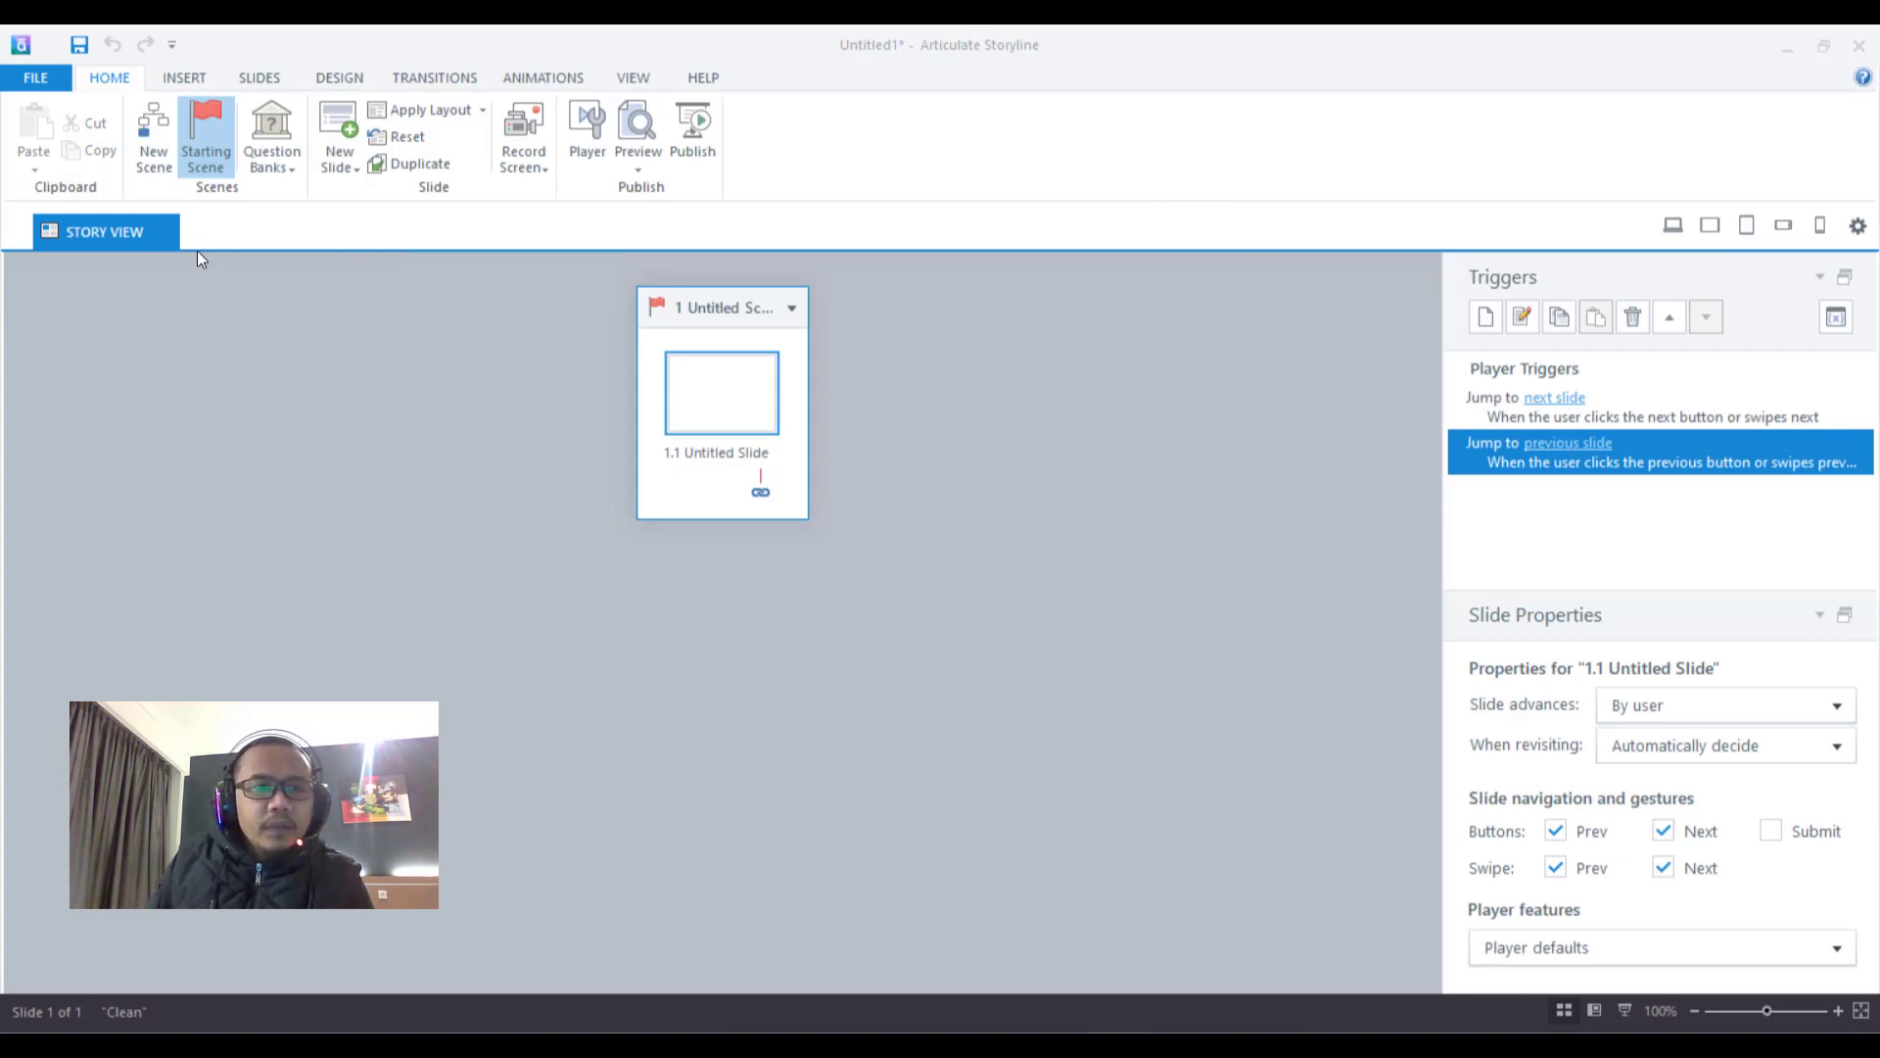
click(1350, 51)
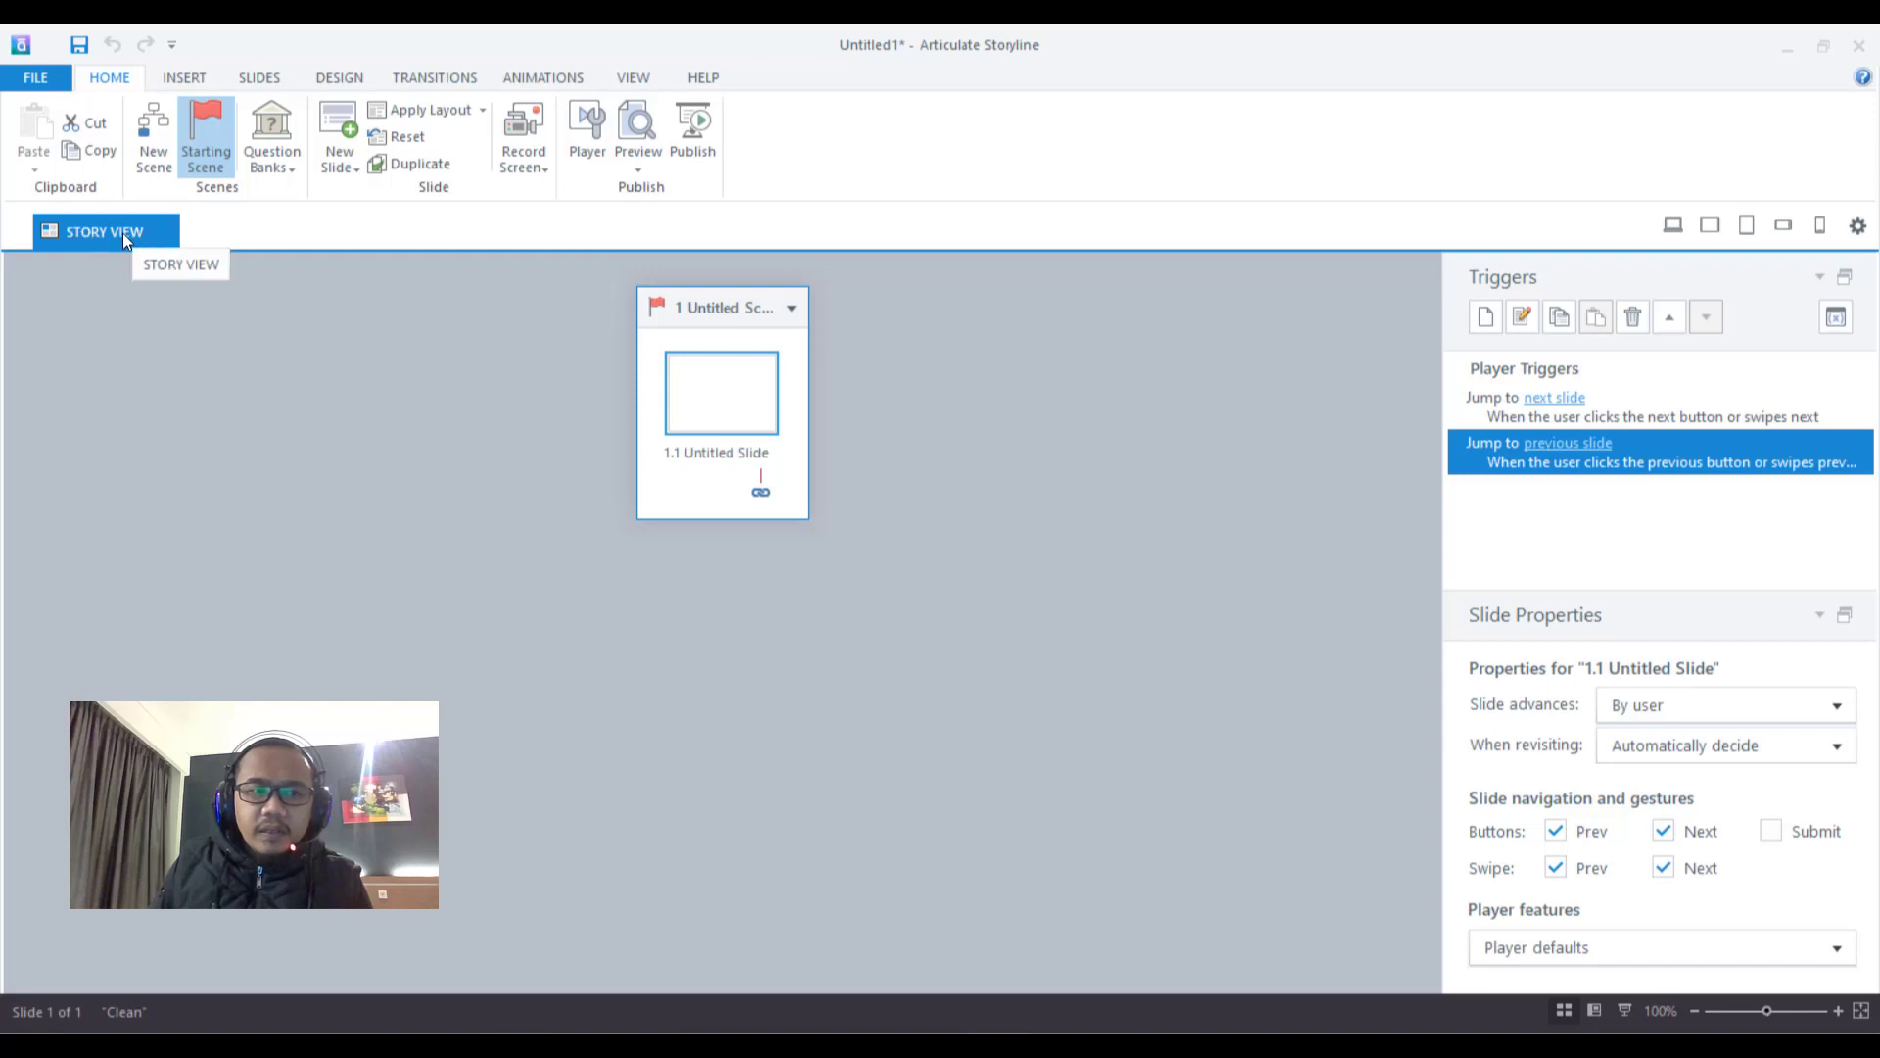
Add a second scene to the project
click(507, 310)
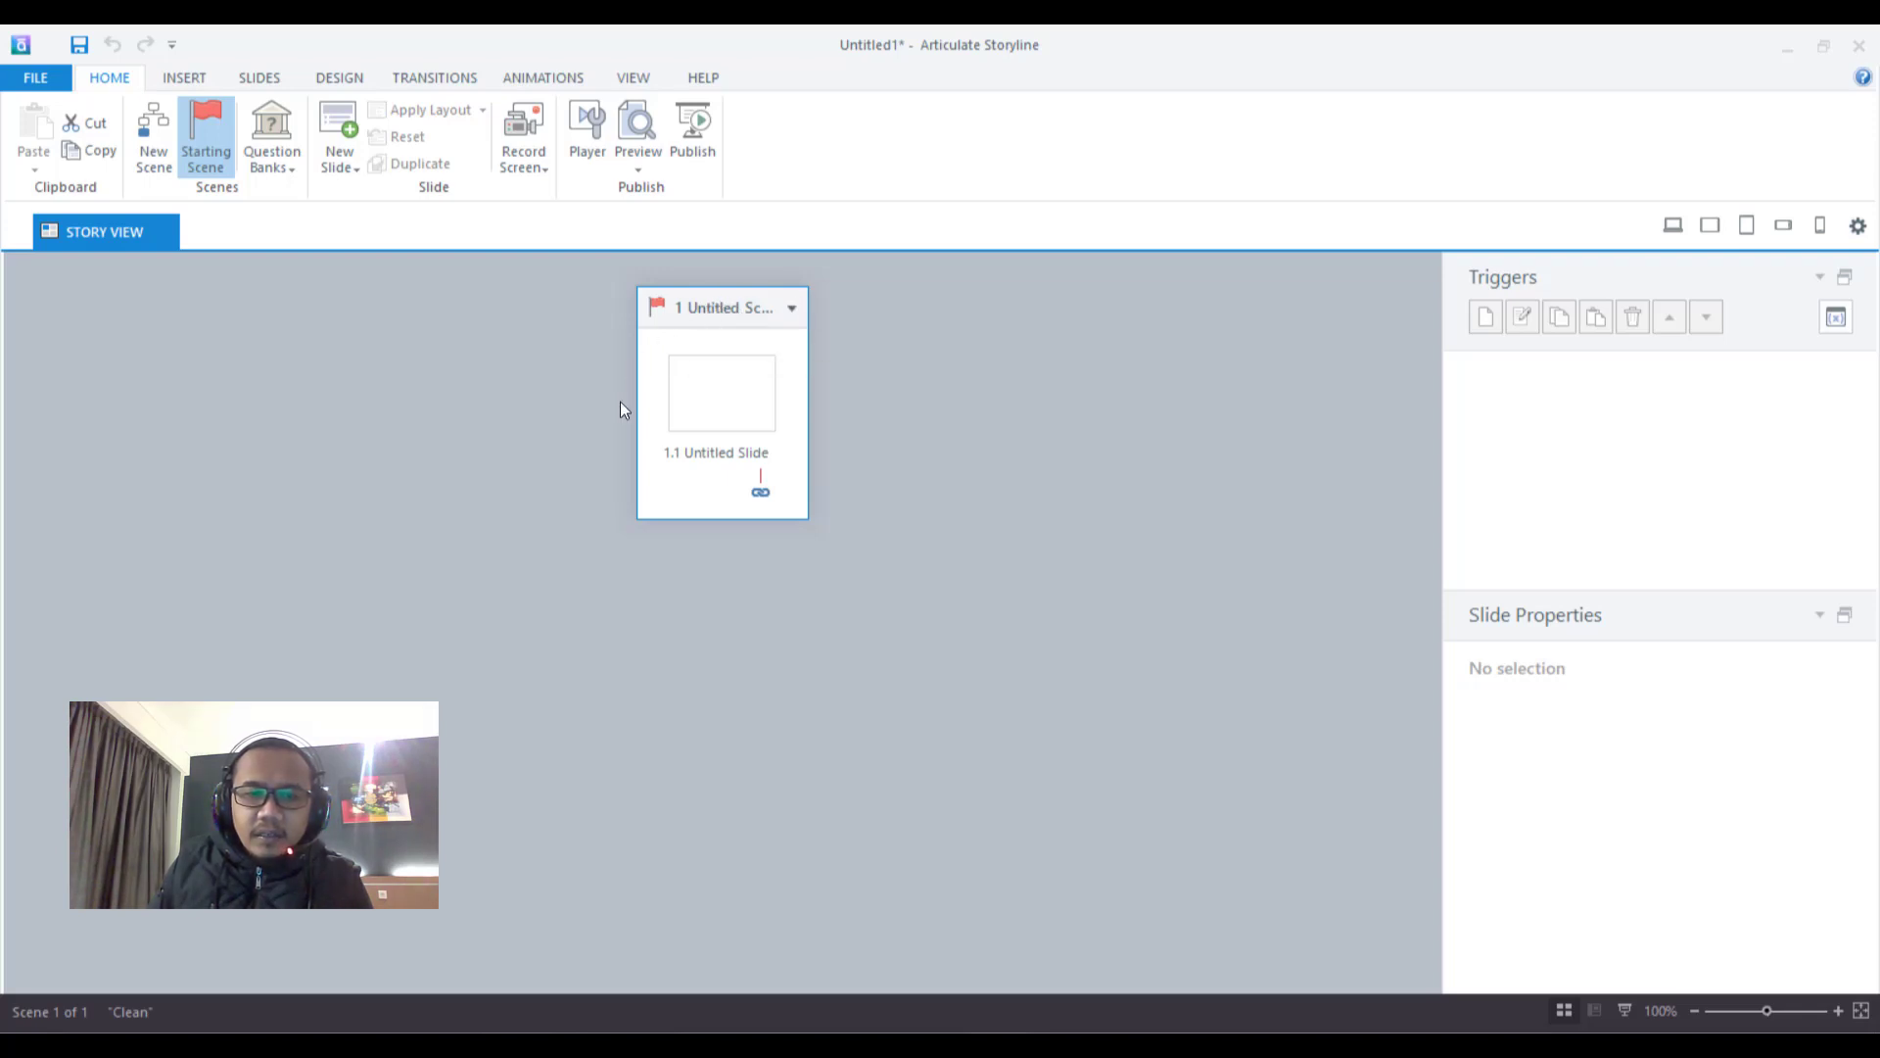
click(792, 310)
click(792, 310)
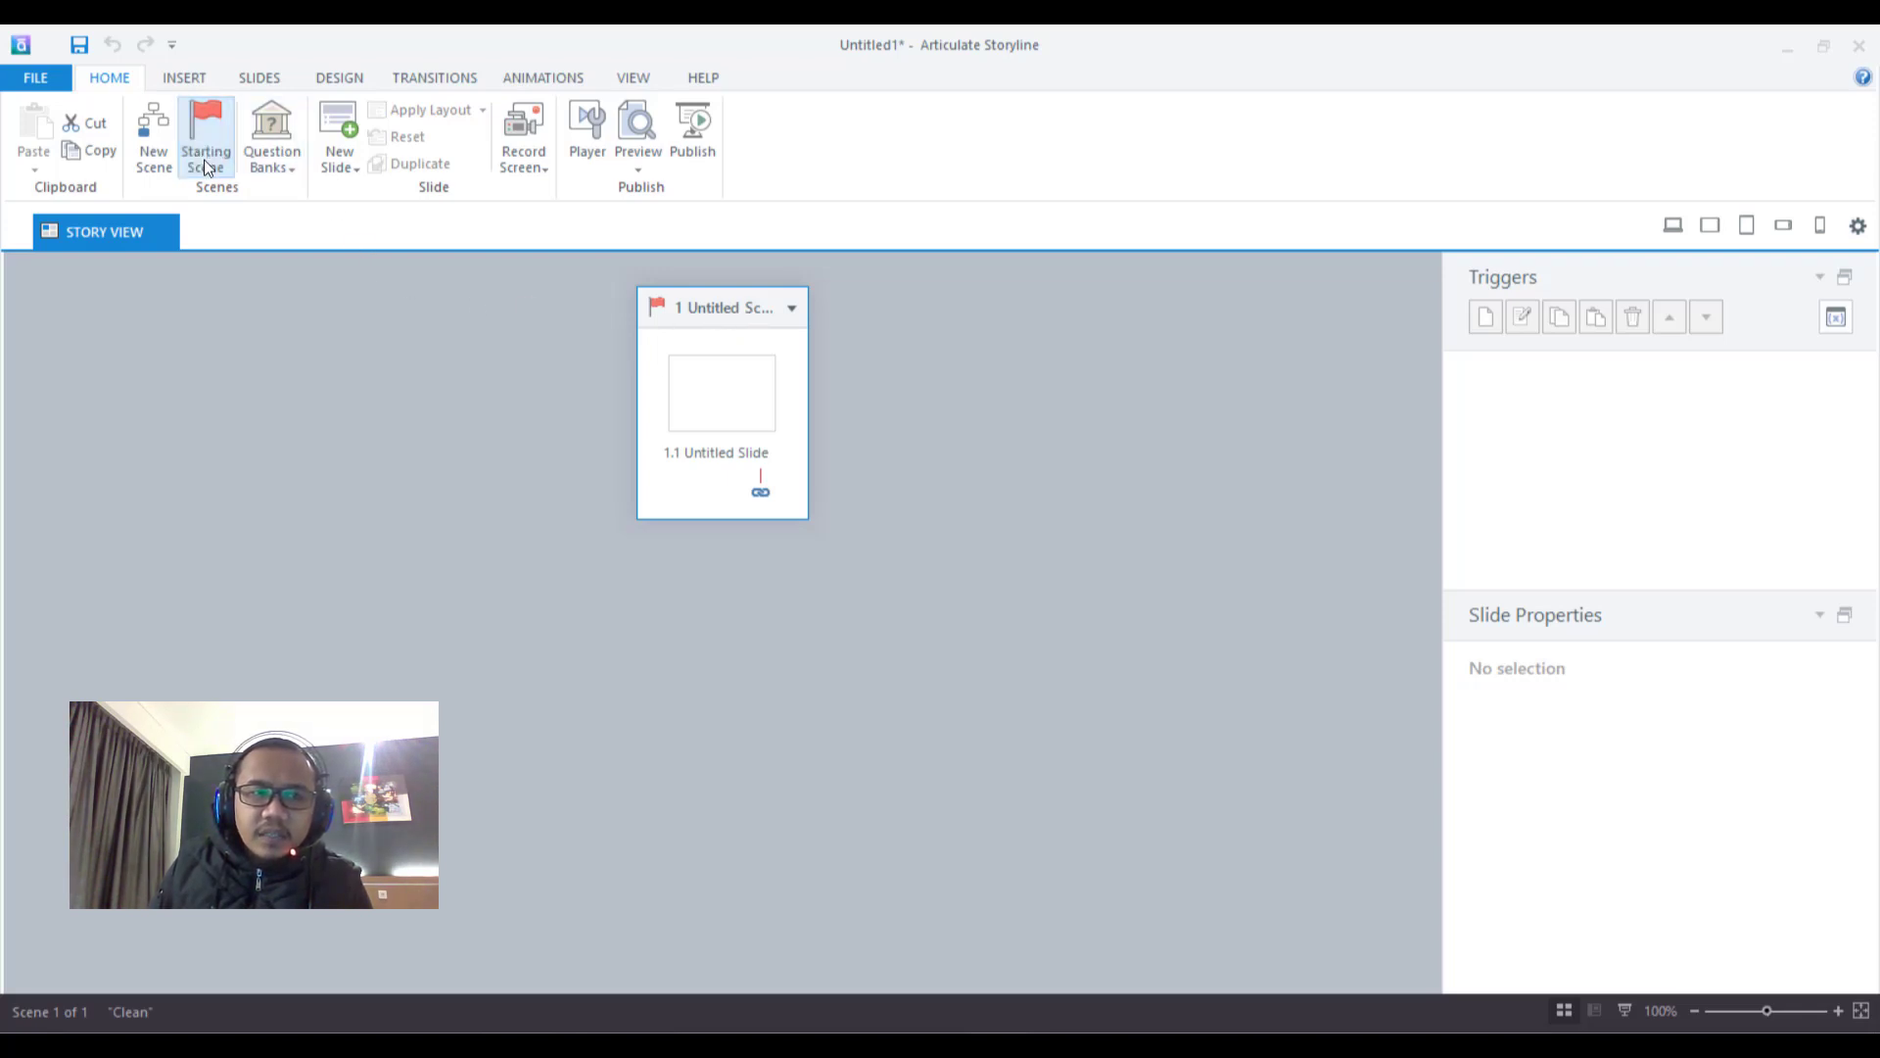
click(153, 161)
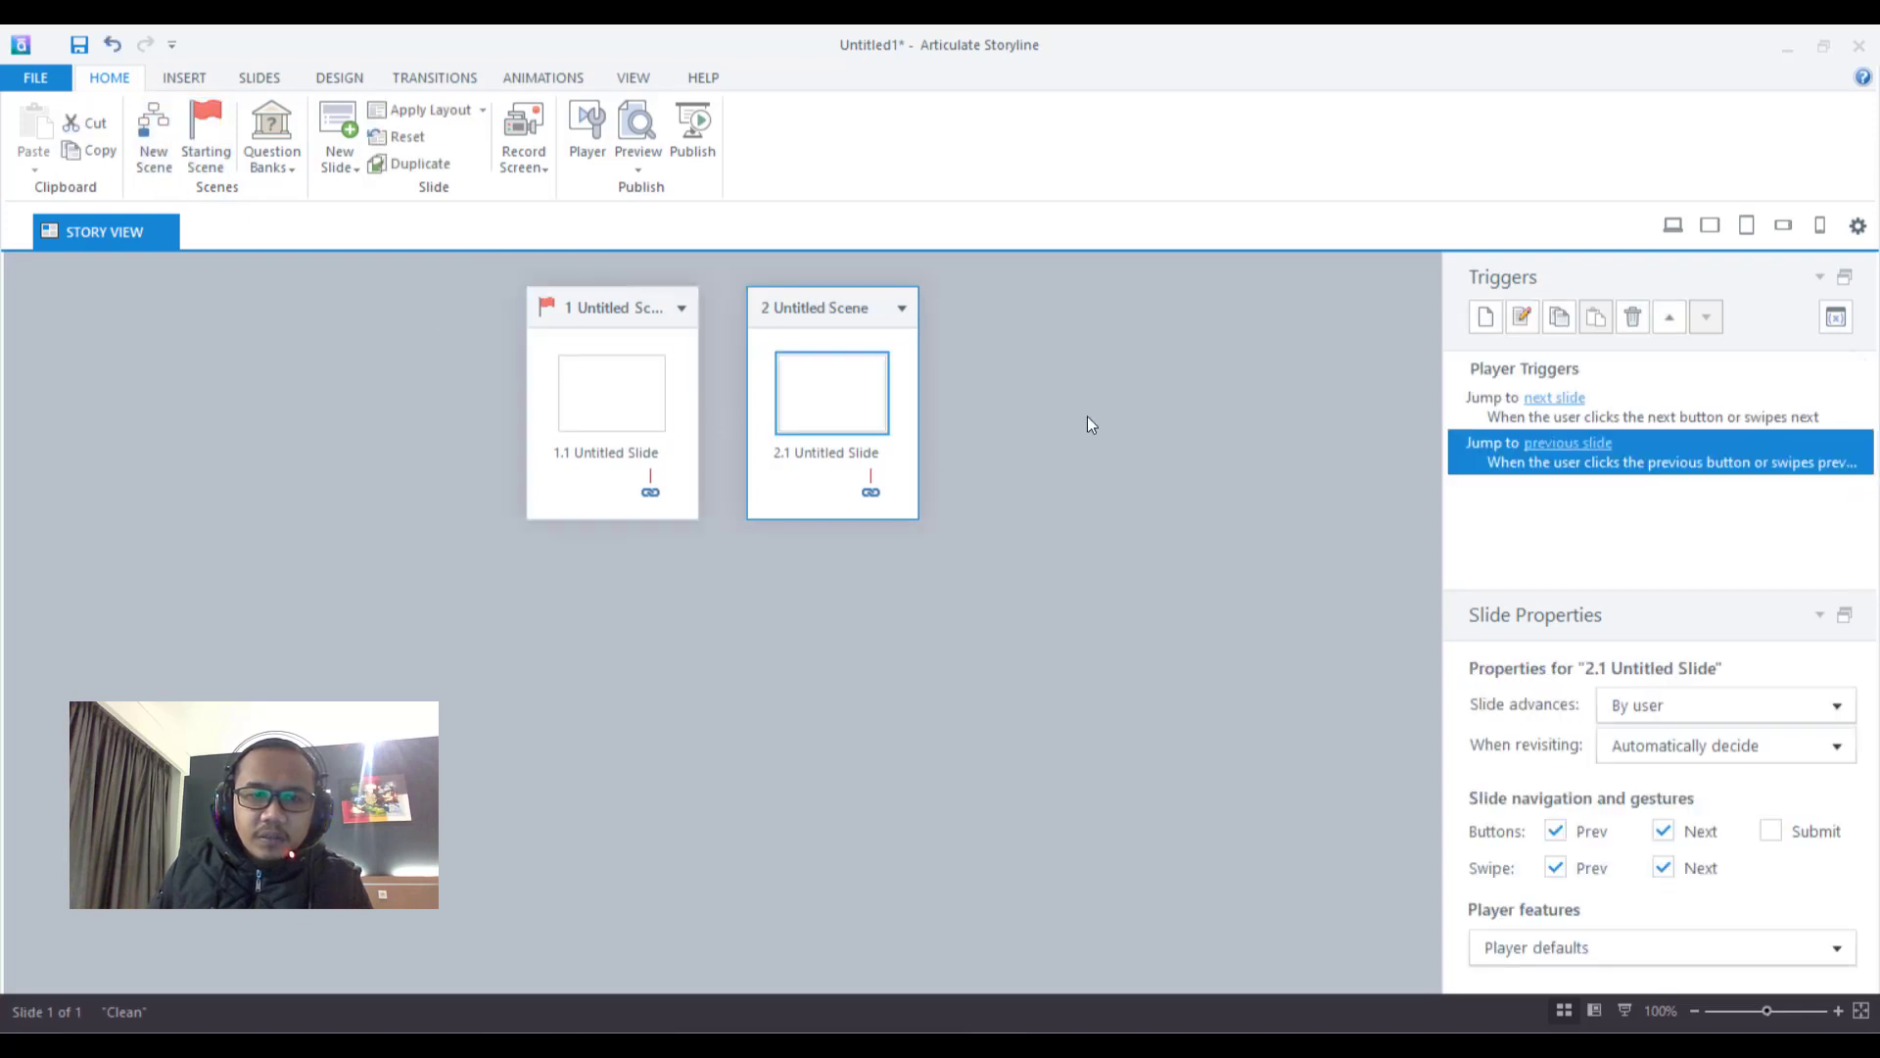
click(608, 307)
click(803, 311)
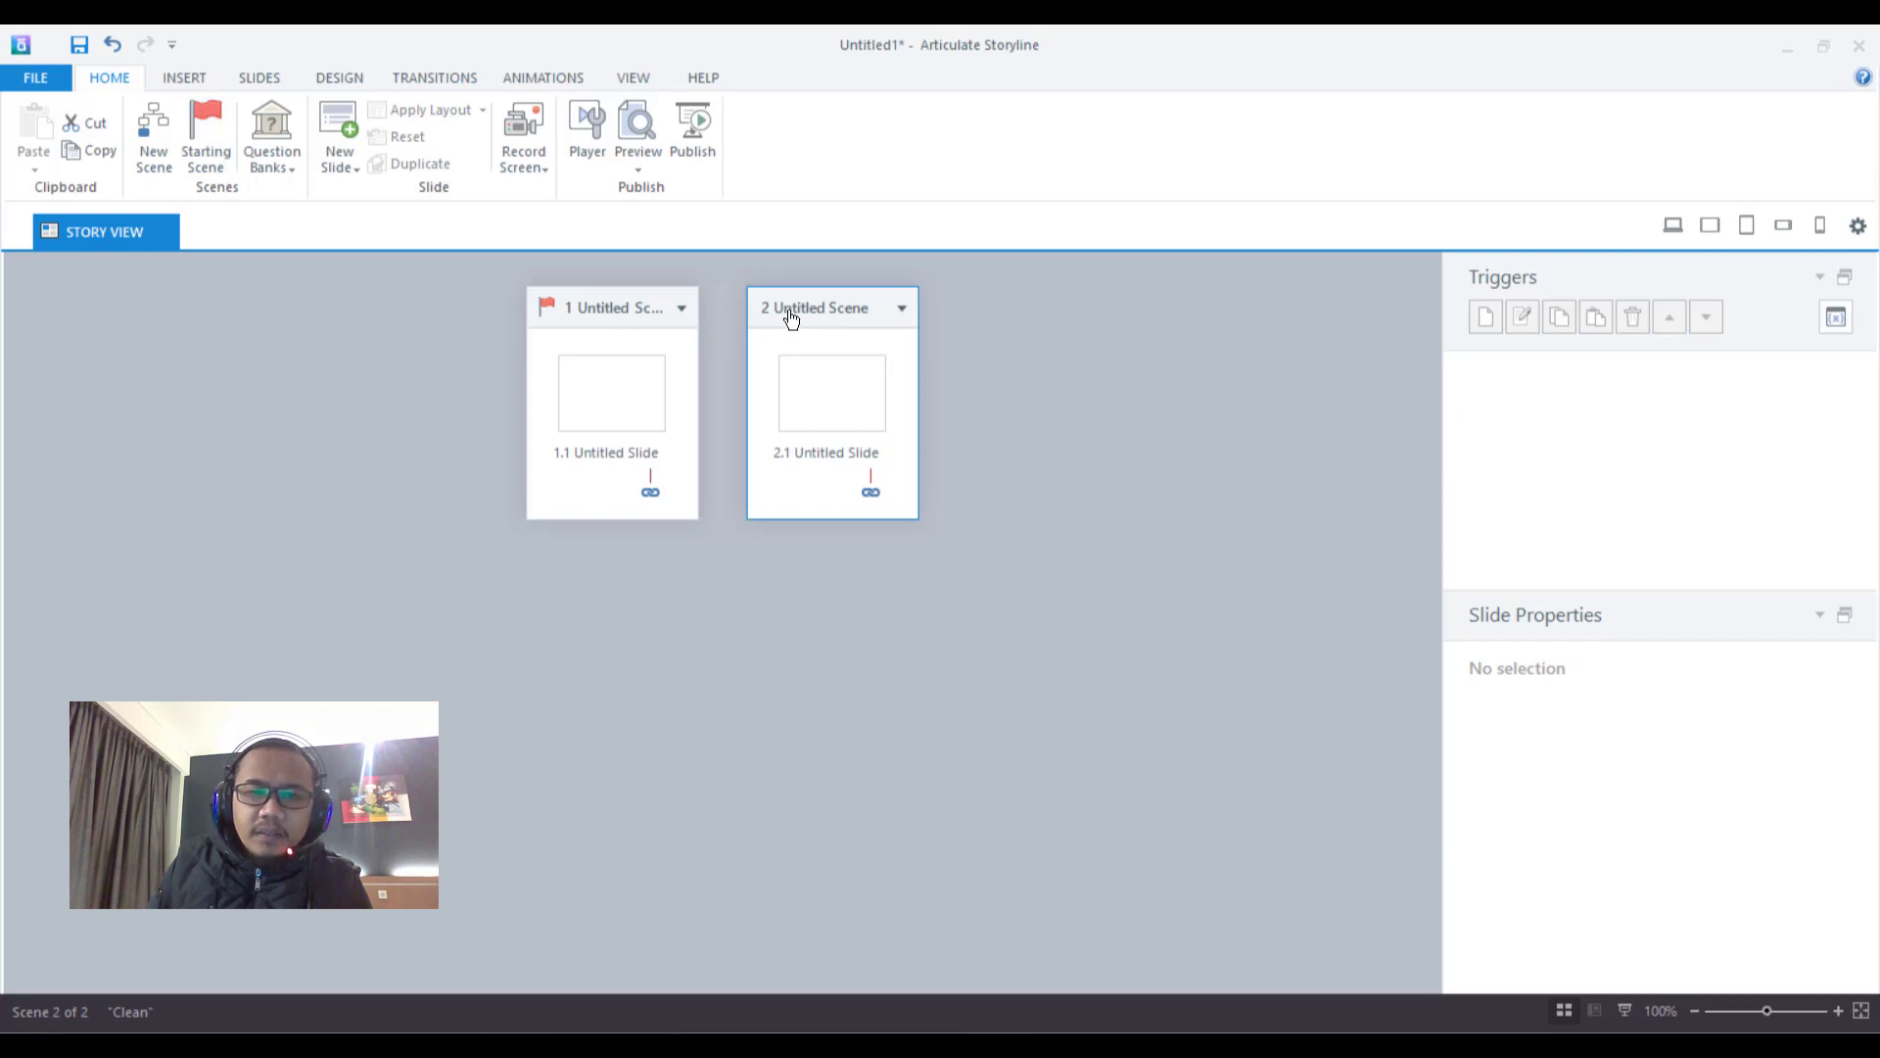
Rename the starting scene as Intro
click(603, 311)
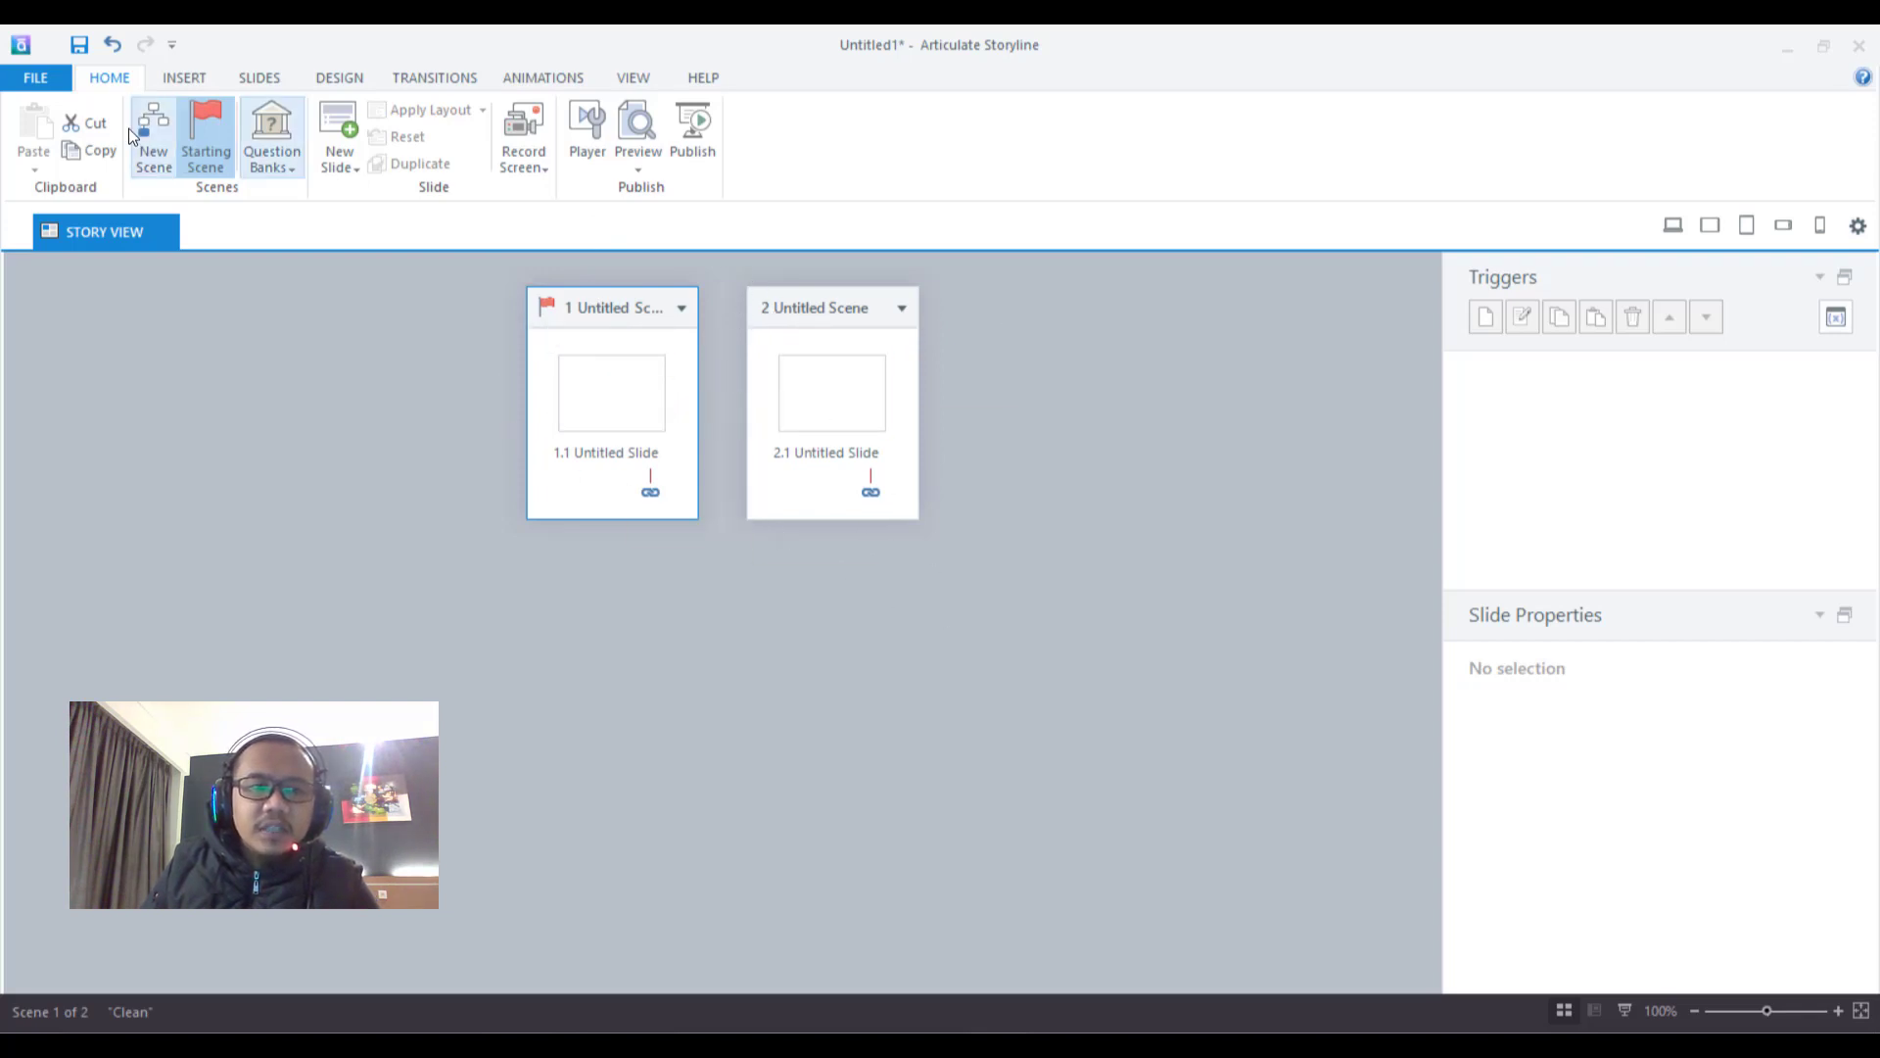
click(195, 154)
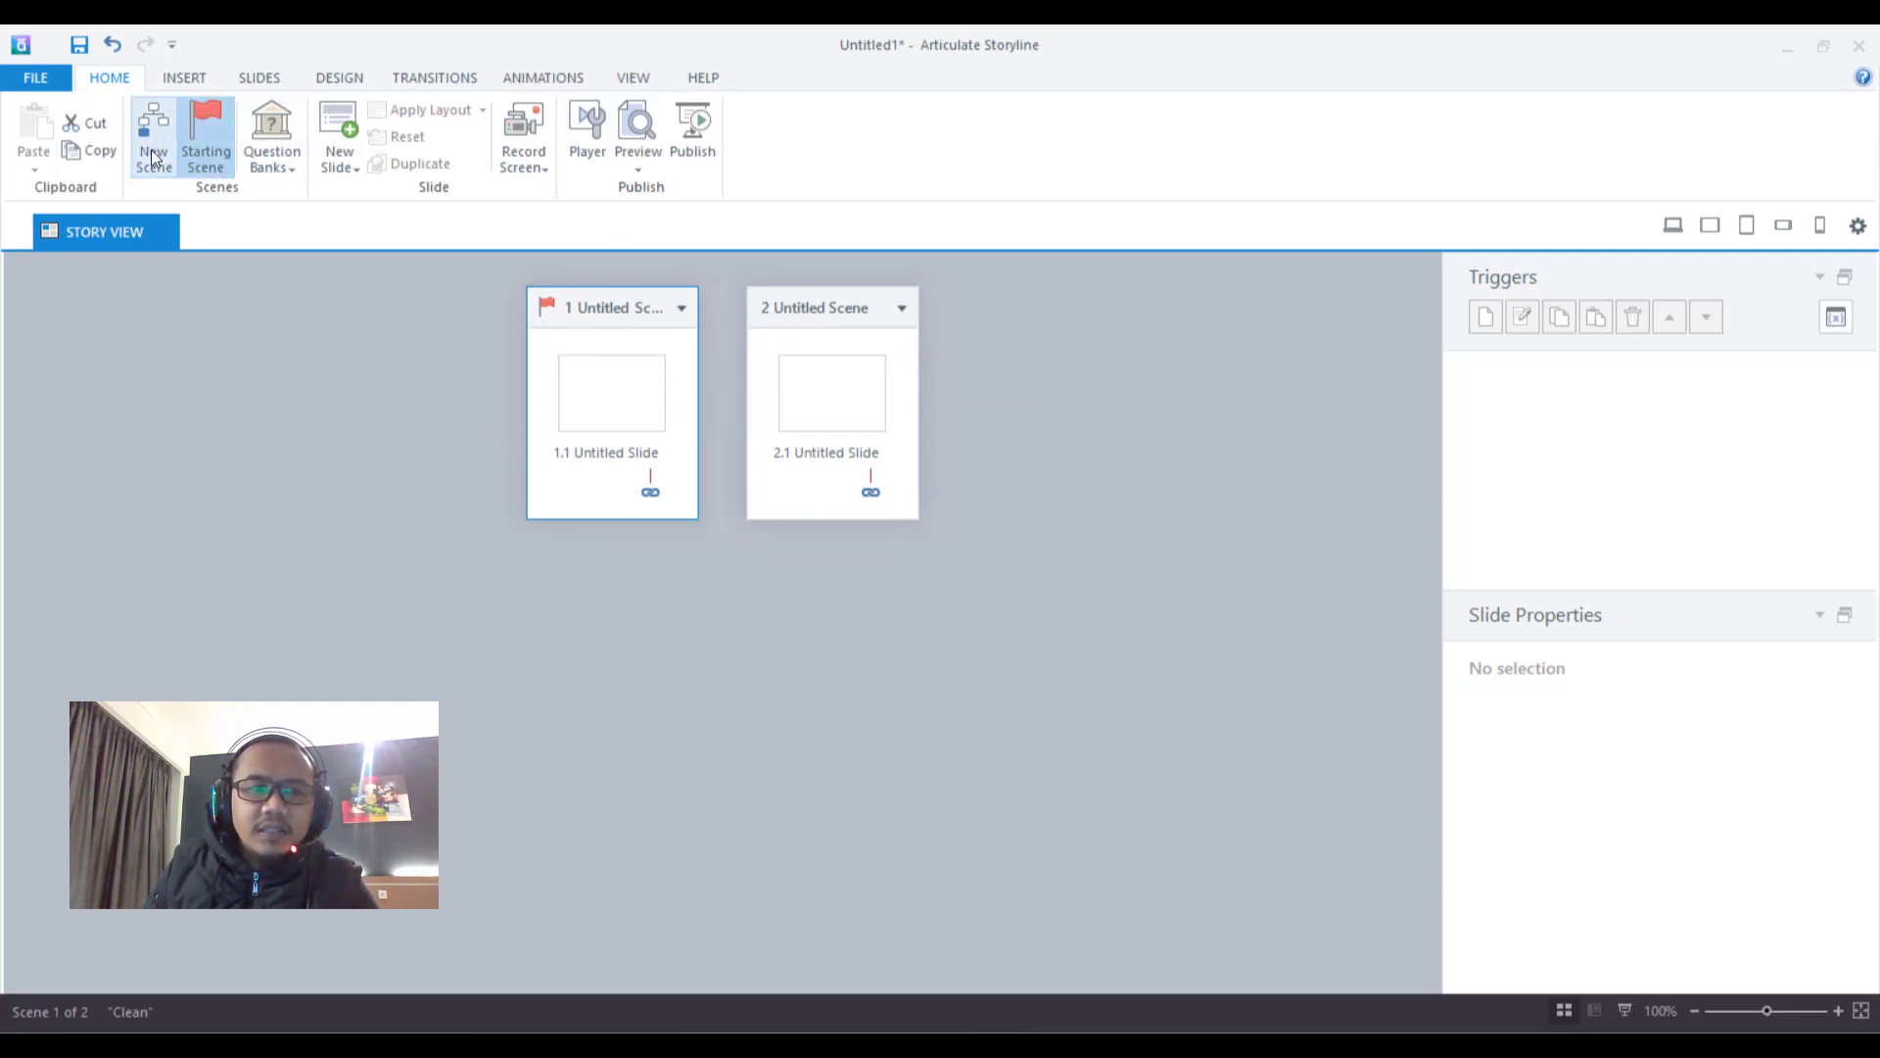
right_click(600, 316)
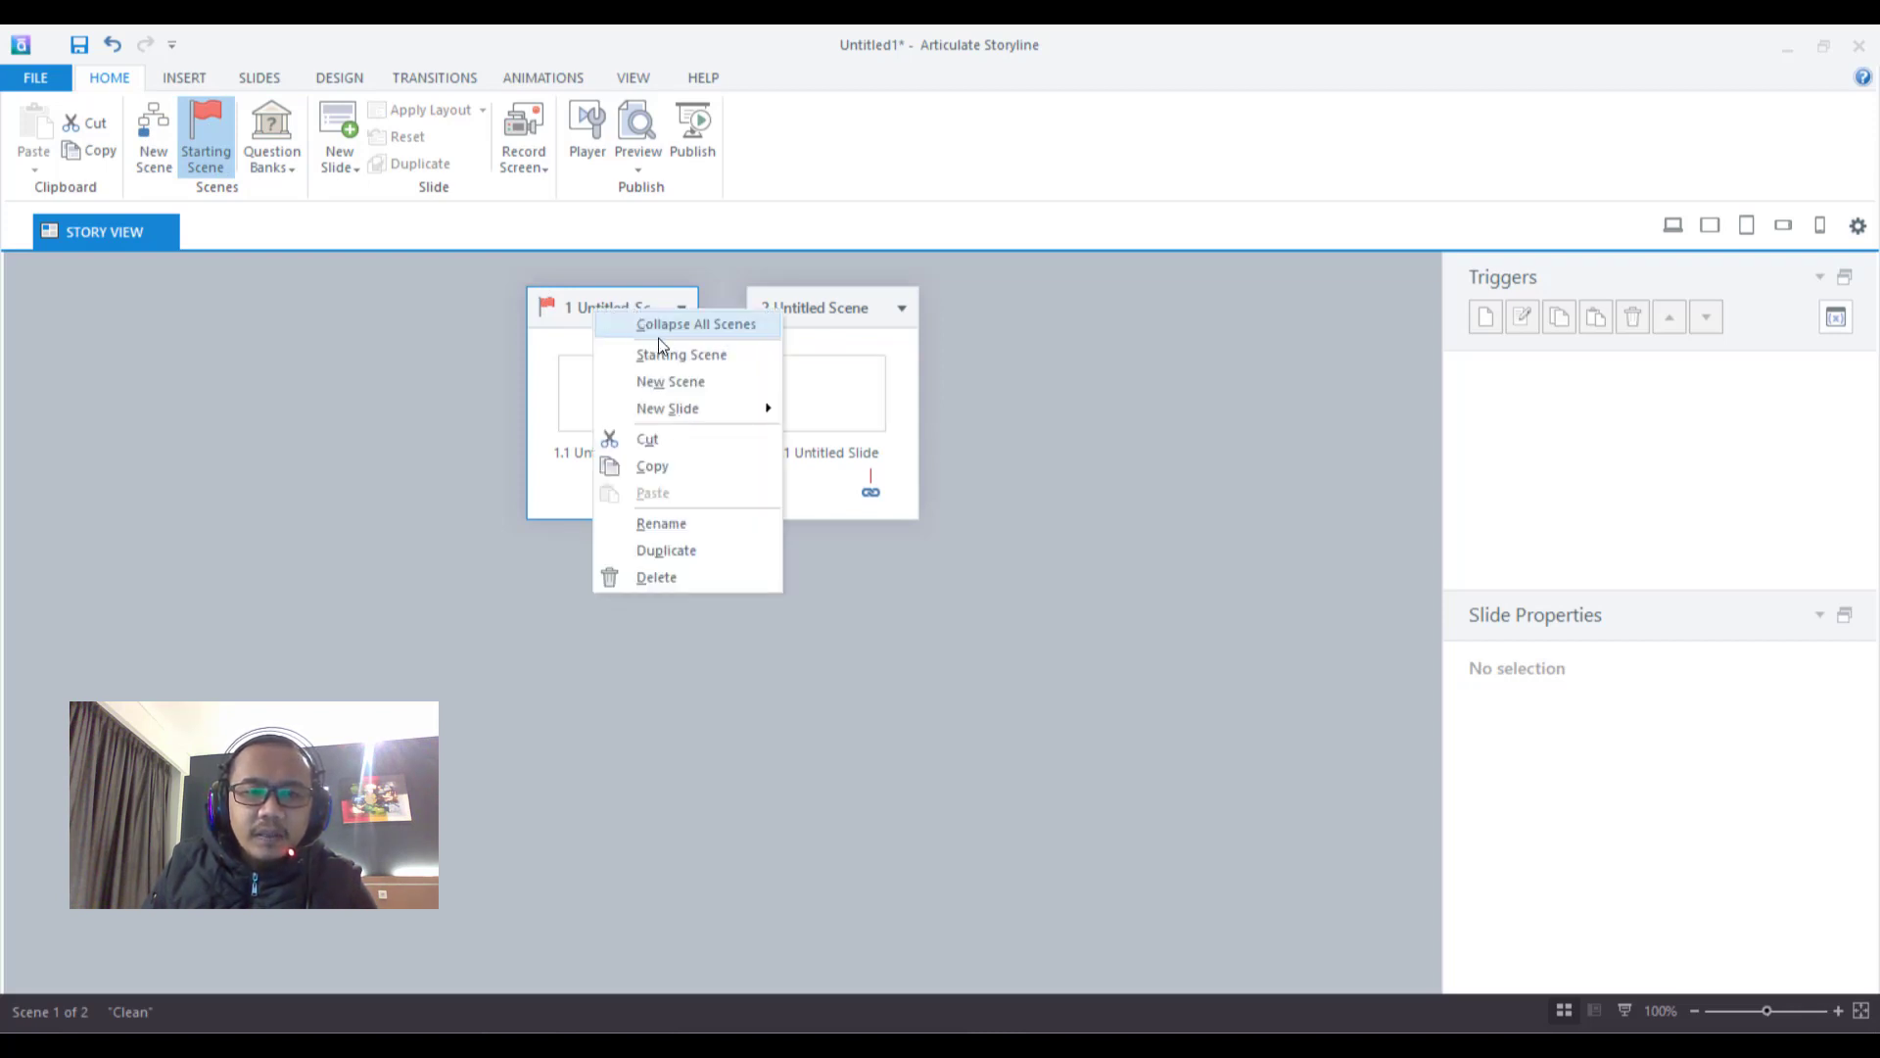
click(692, 525)
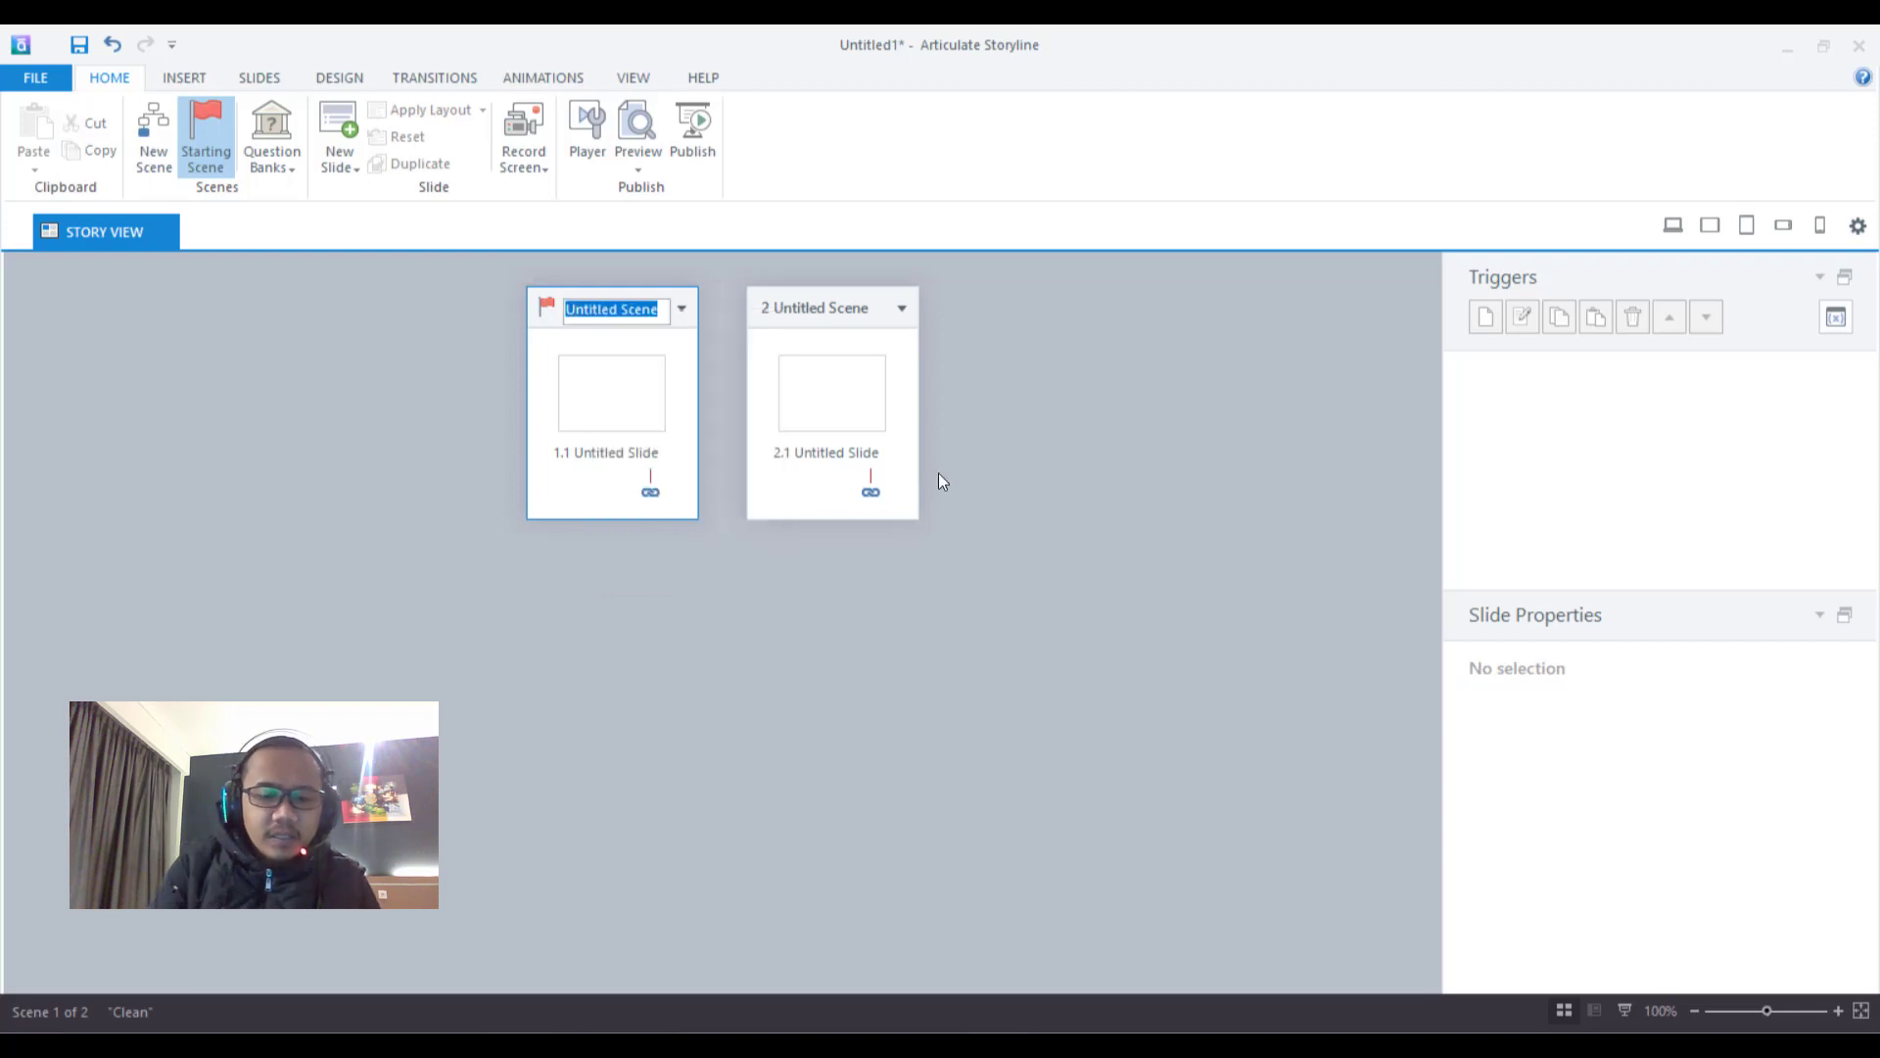
text(Intro)
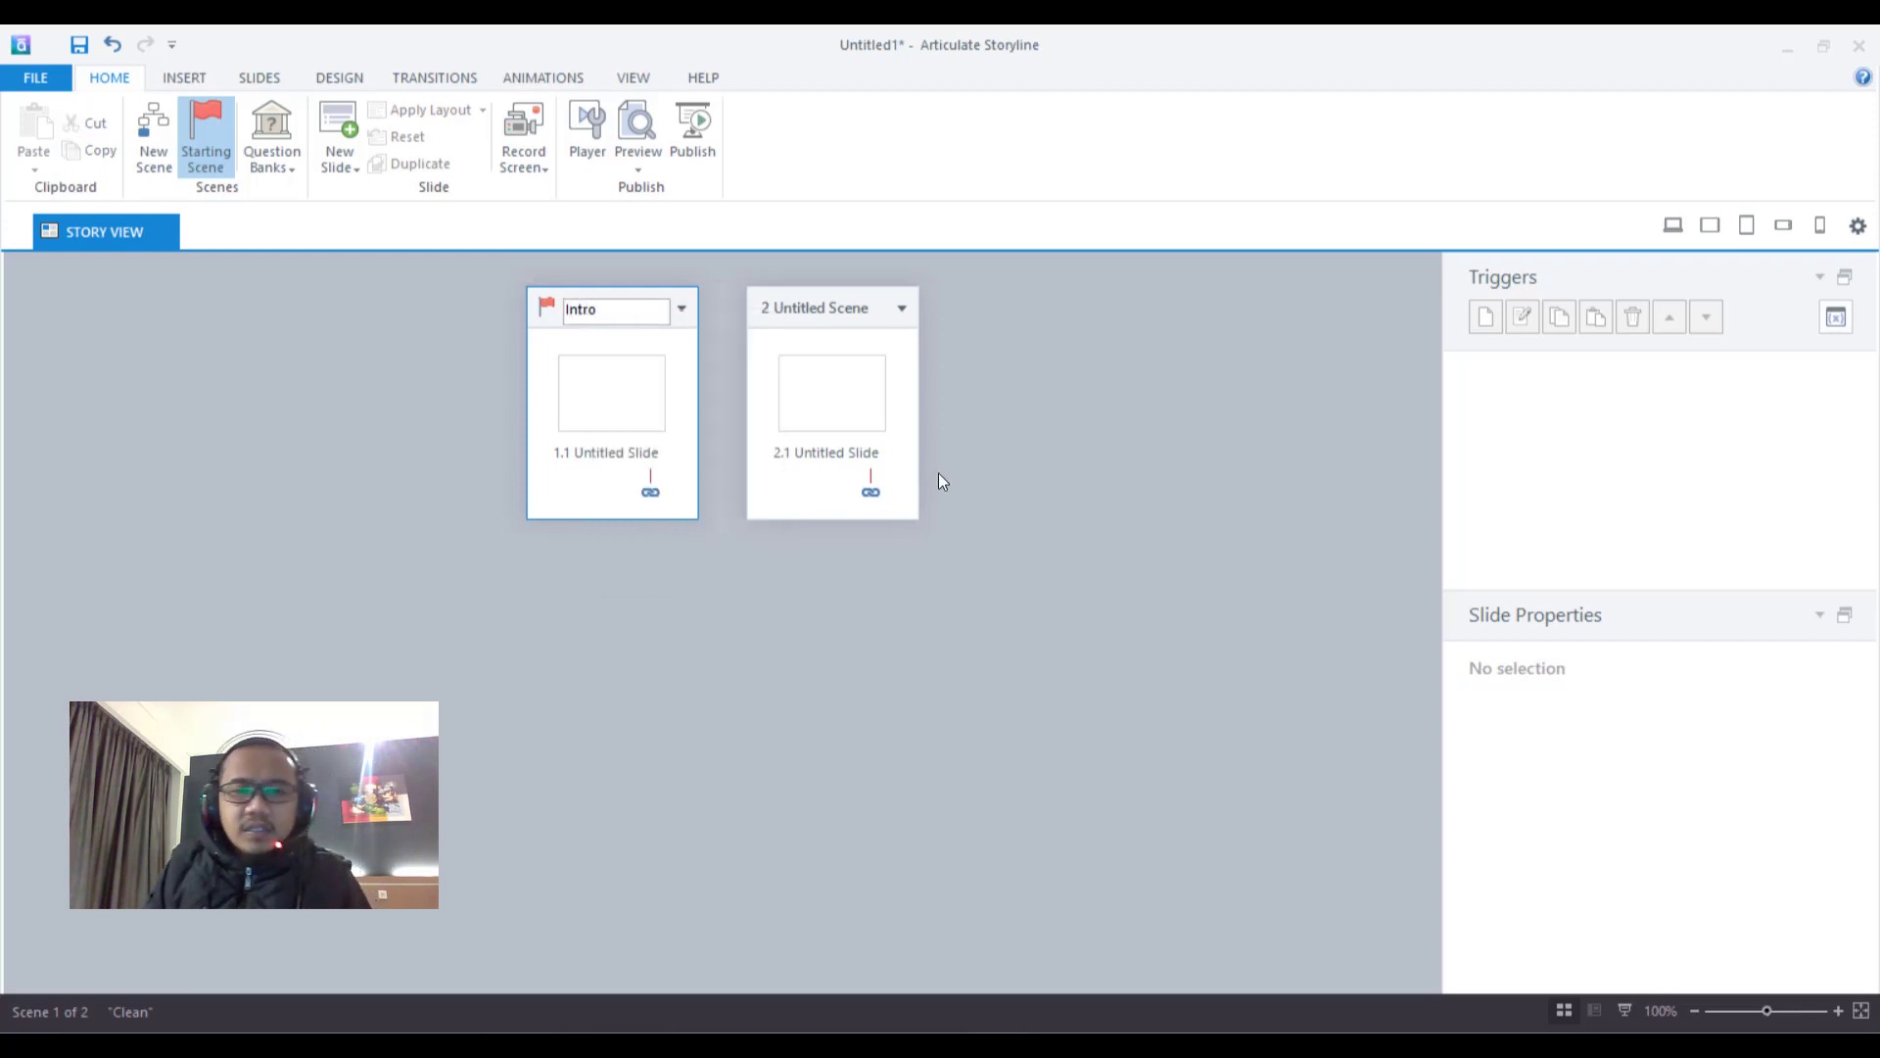
Rename the second scene as Home
click(815, 310)
right_click(817, 314)
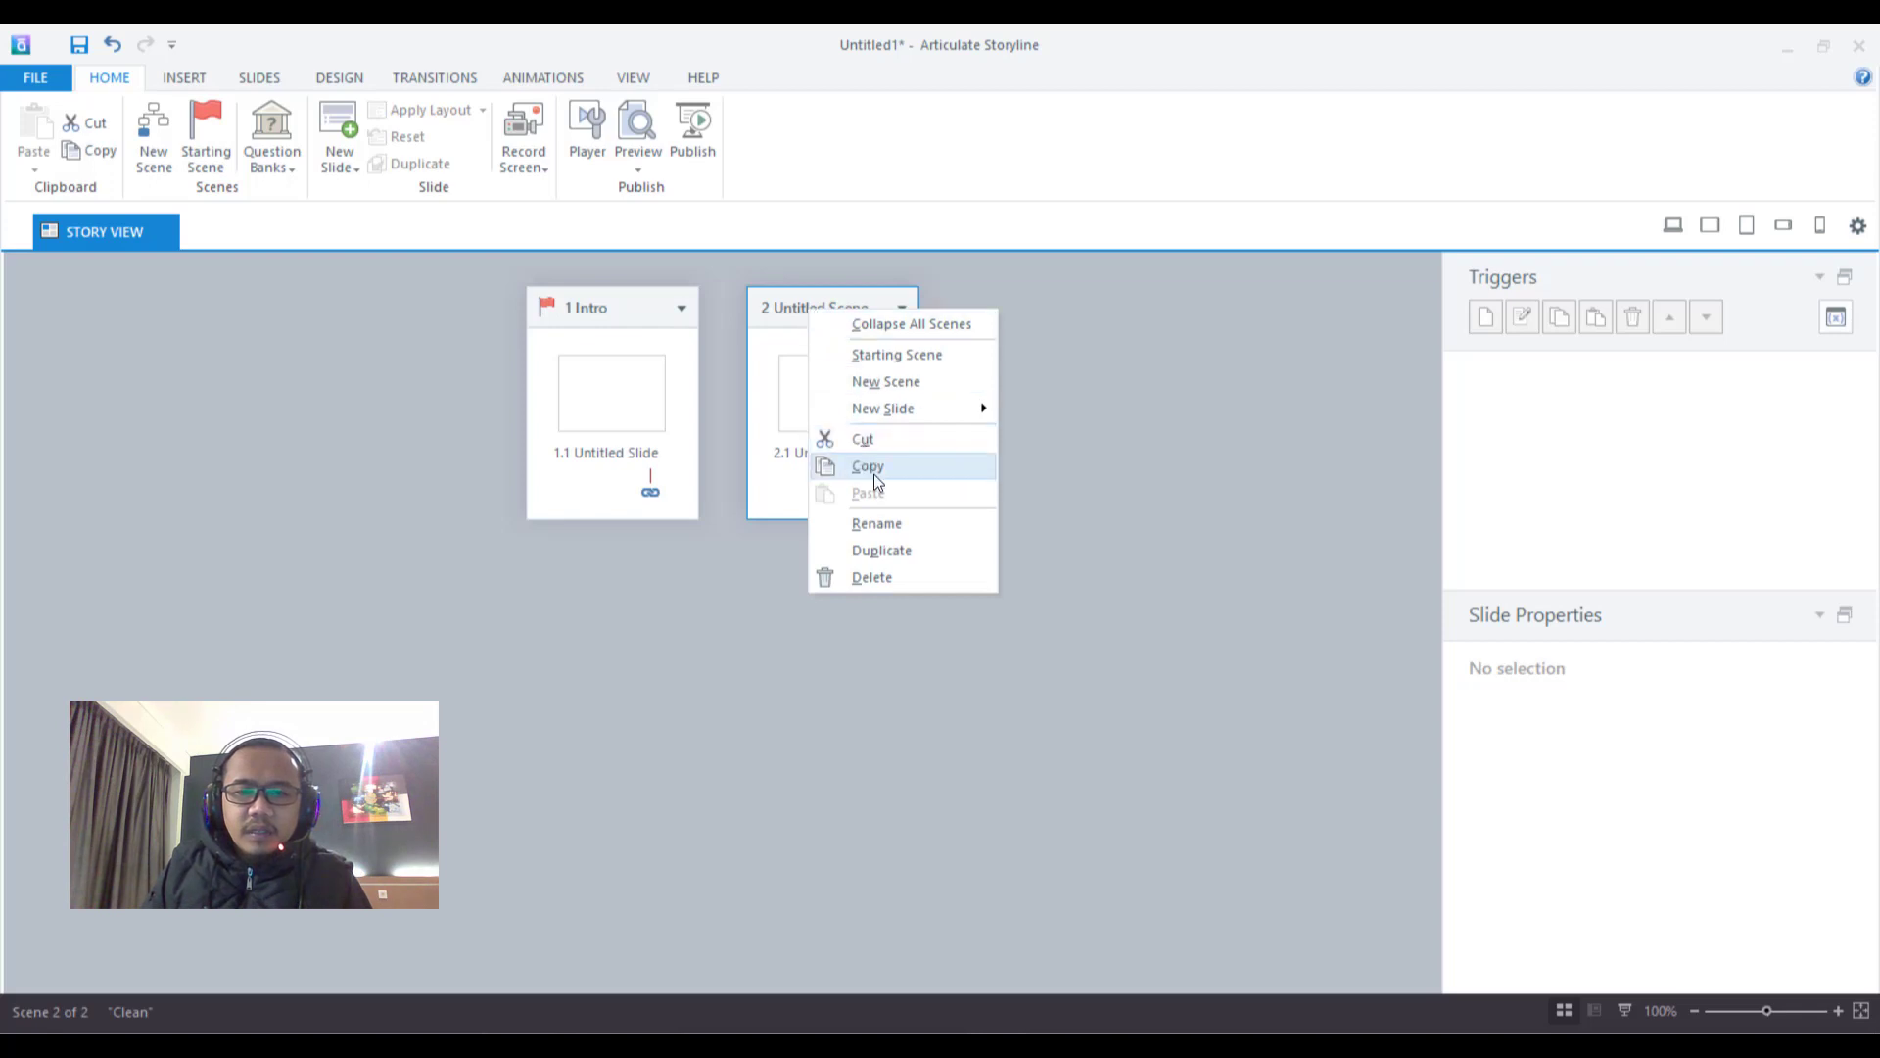
click(893, 525)
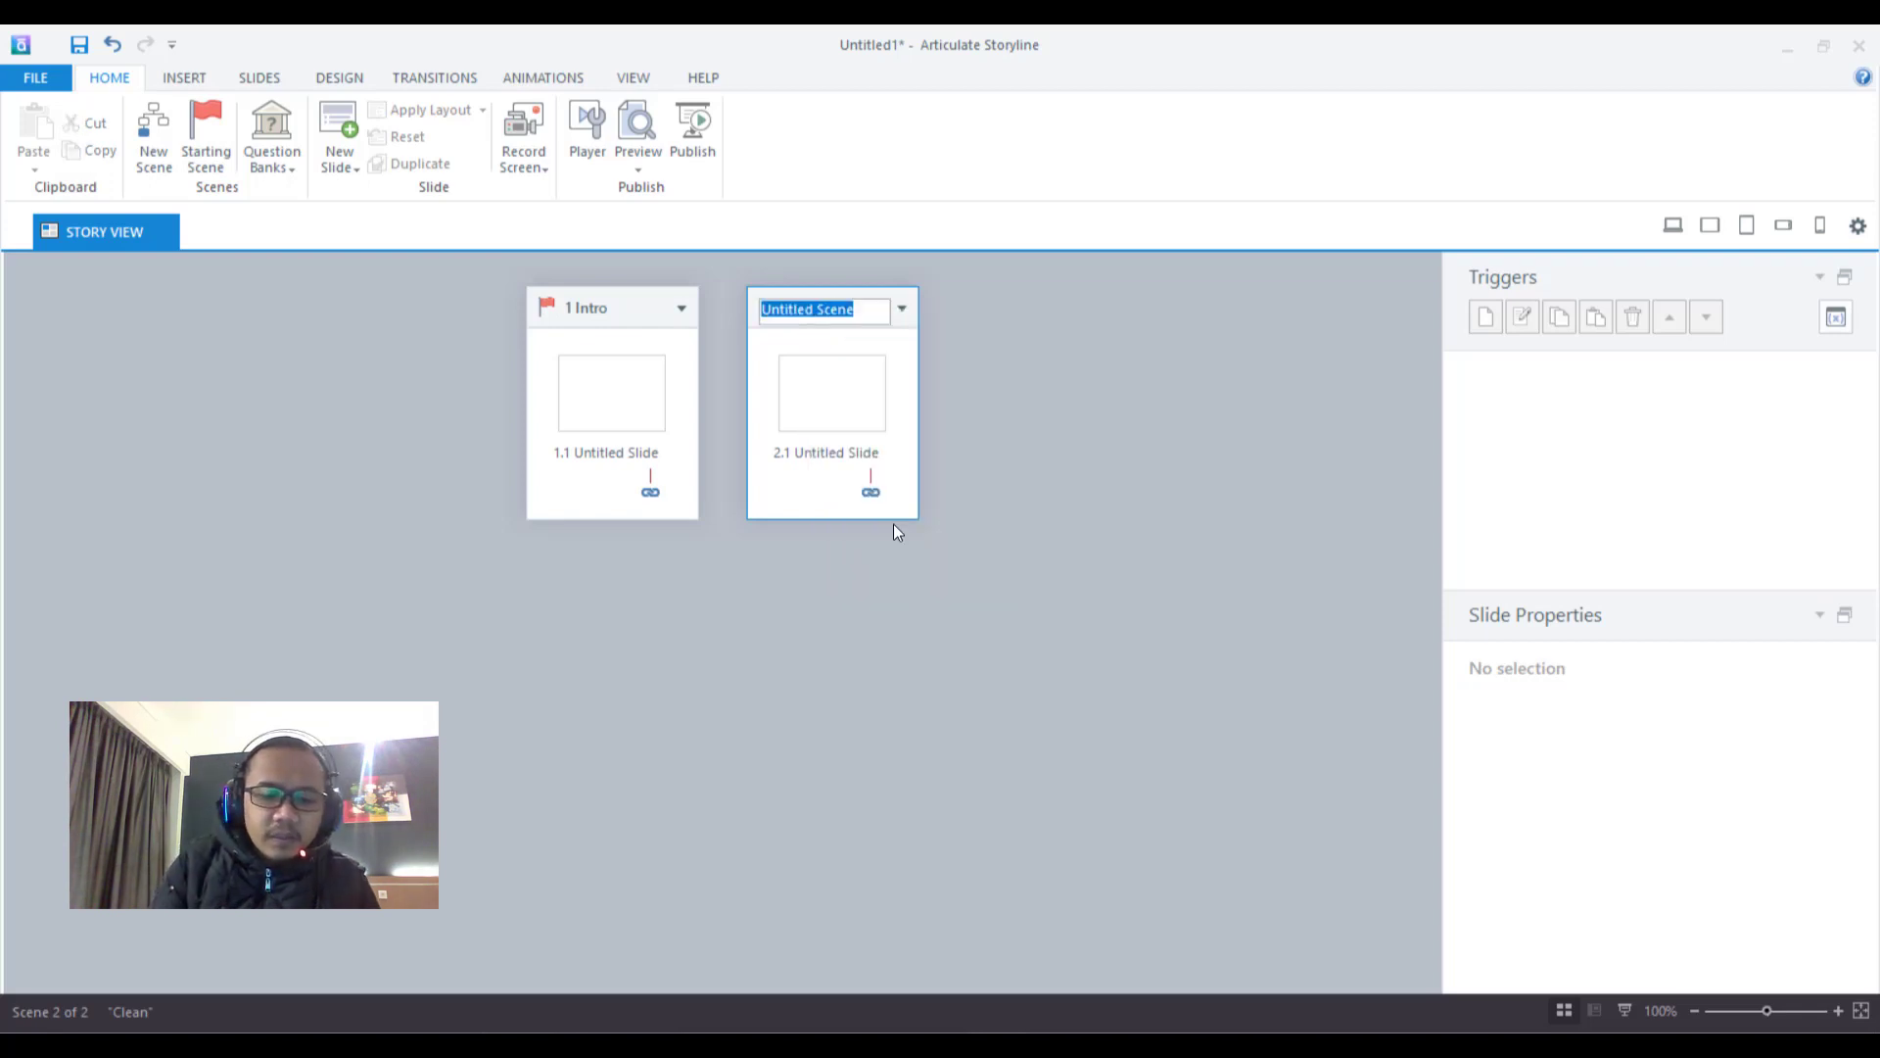
text(Home)
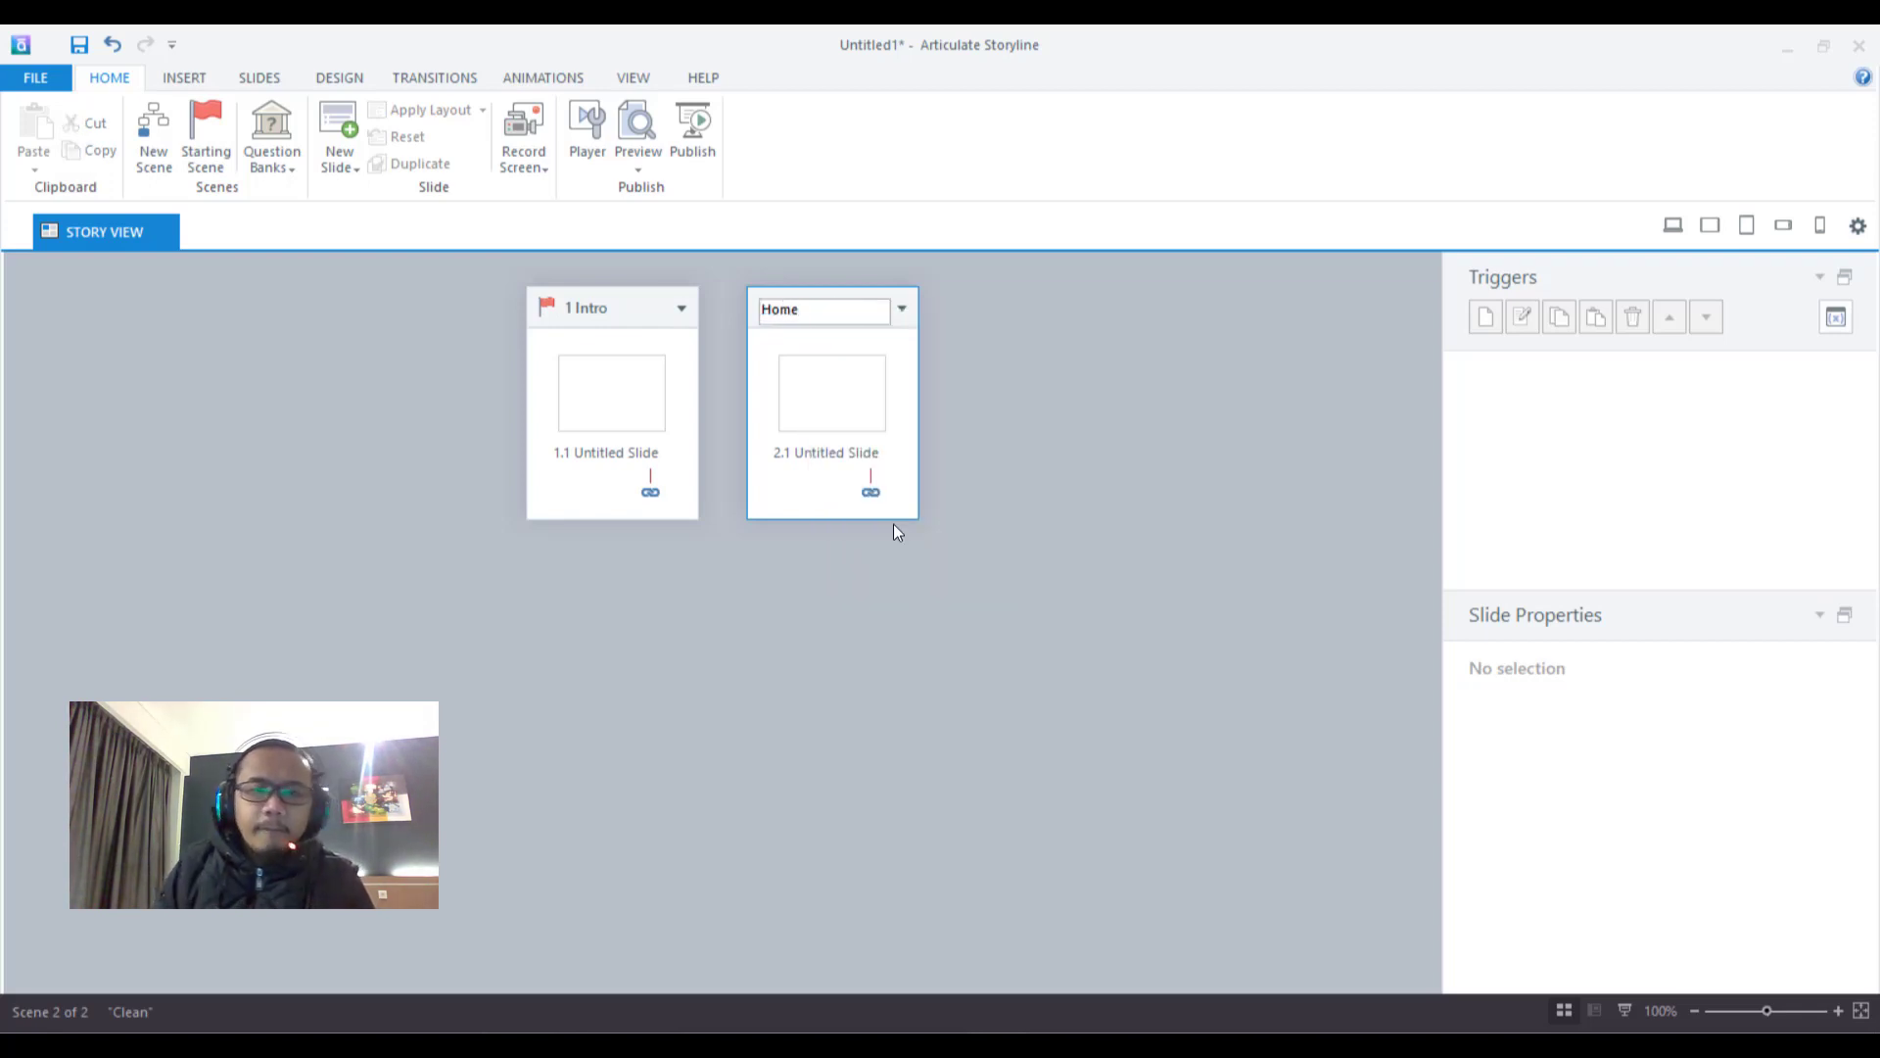
click(997, 359)
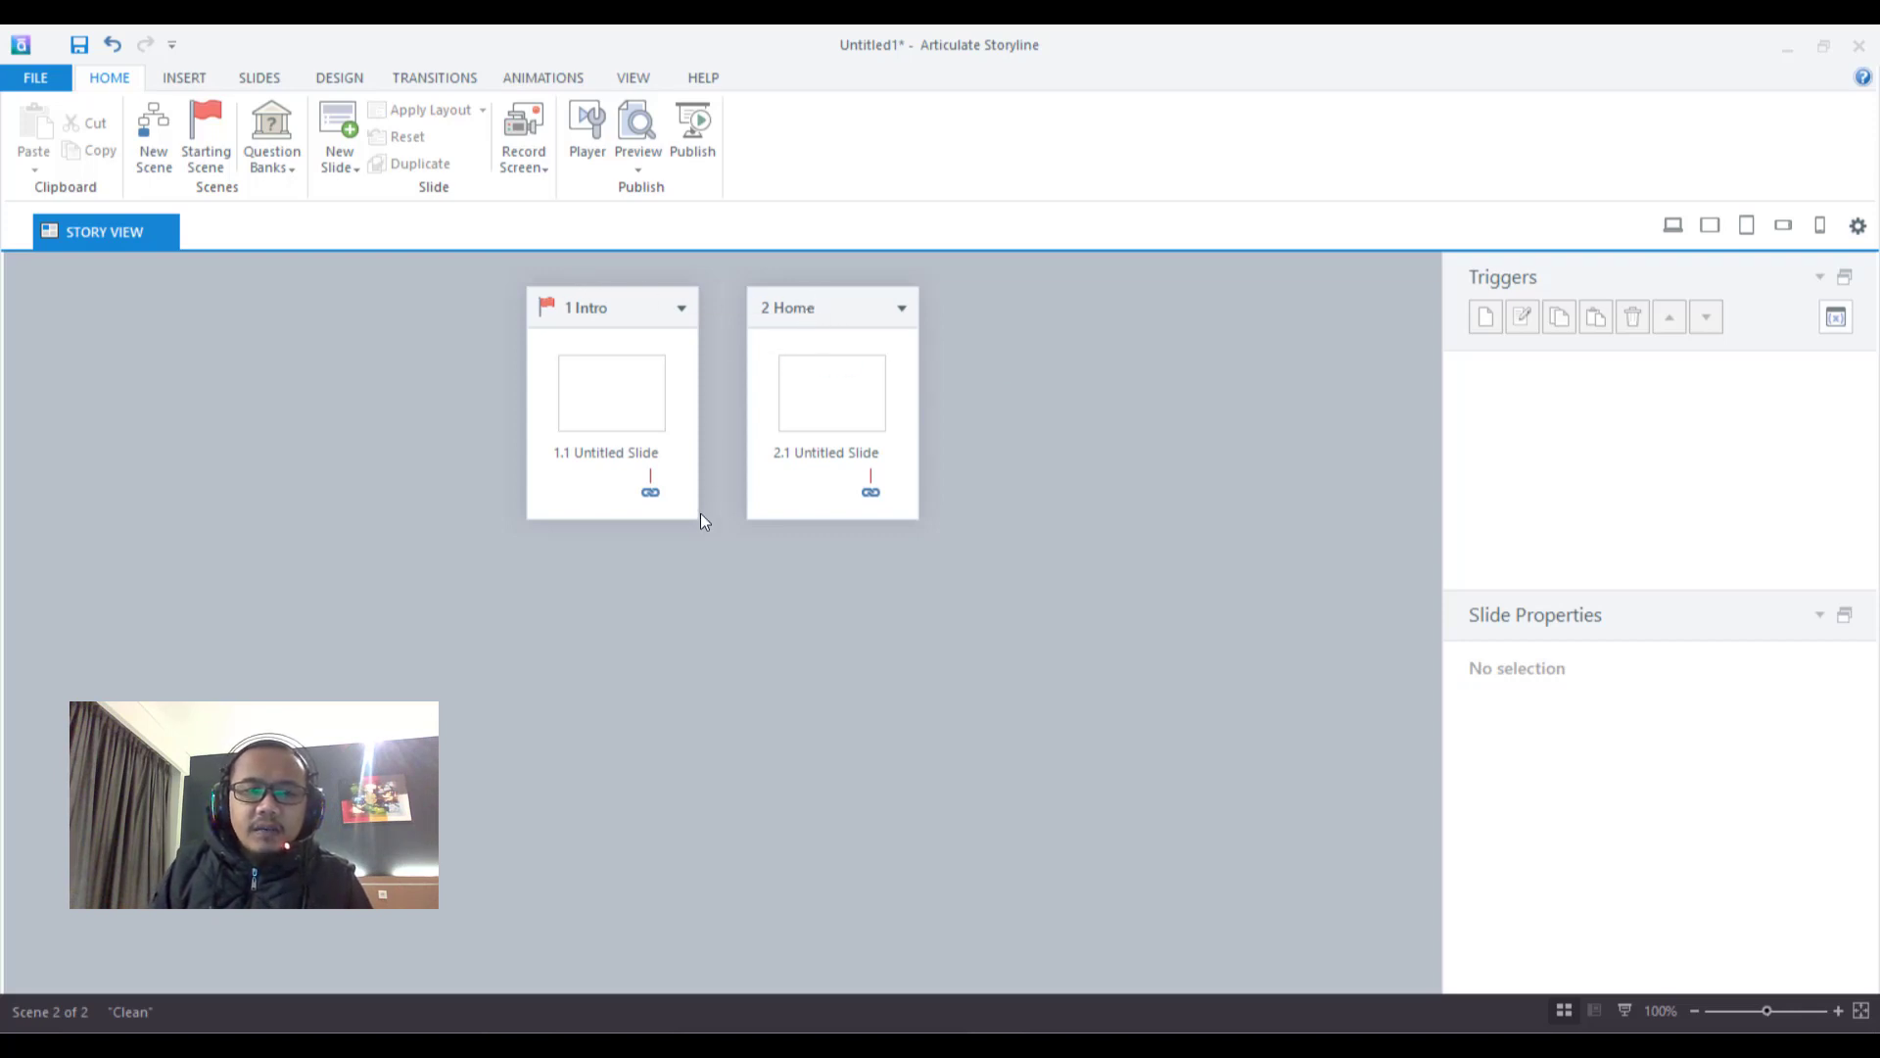
Examine the new-slide options available from the Intro scene's slide, including the basic layouts
click(607, 396)
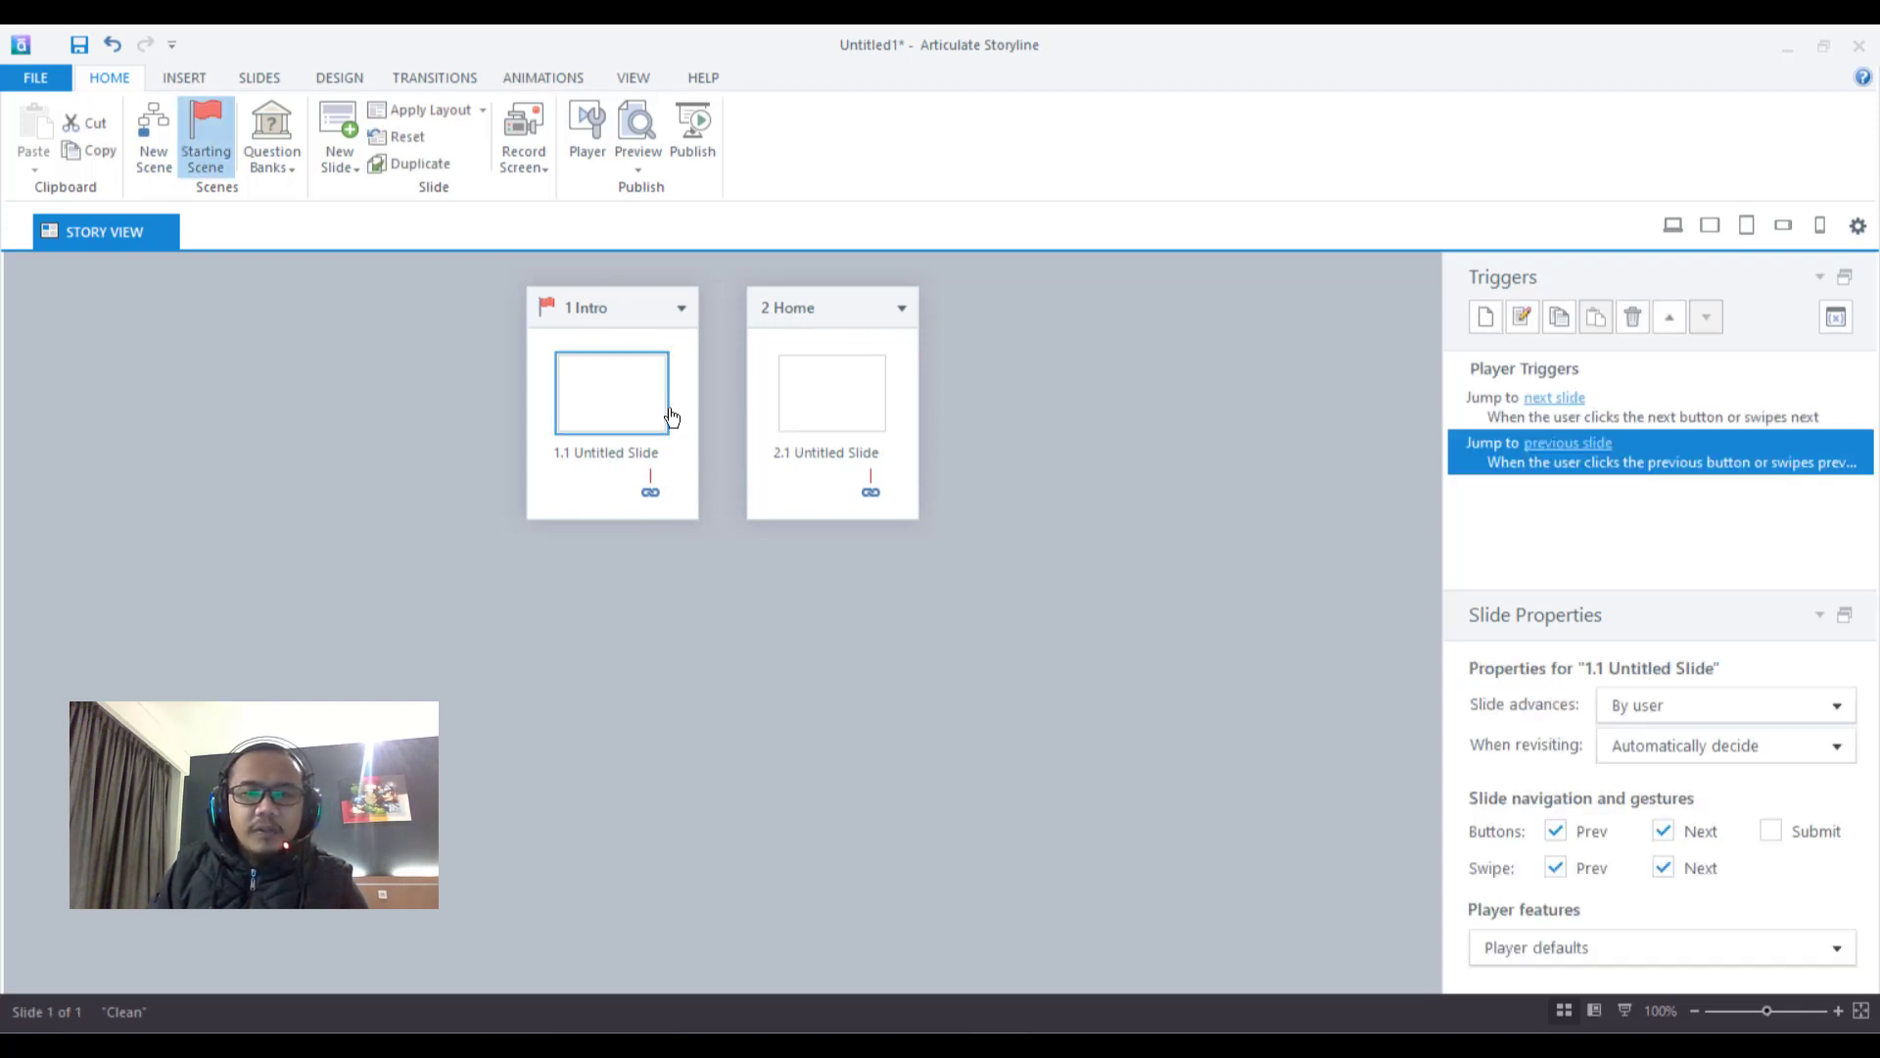
click(839, 398)
click(573, 406)
right_click(602, 394)
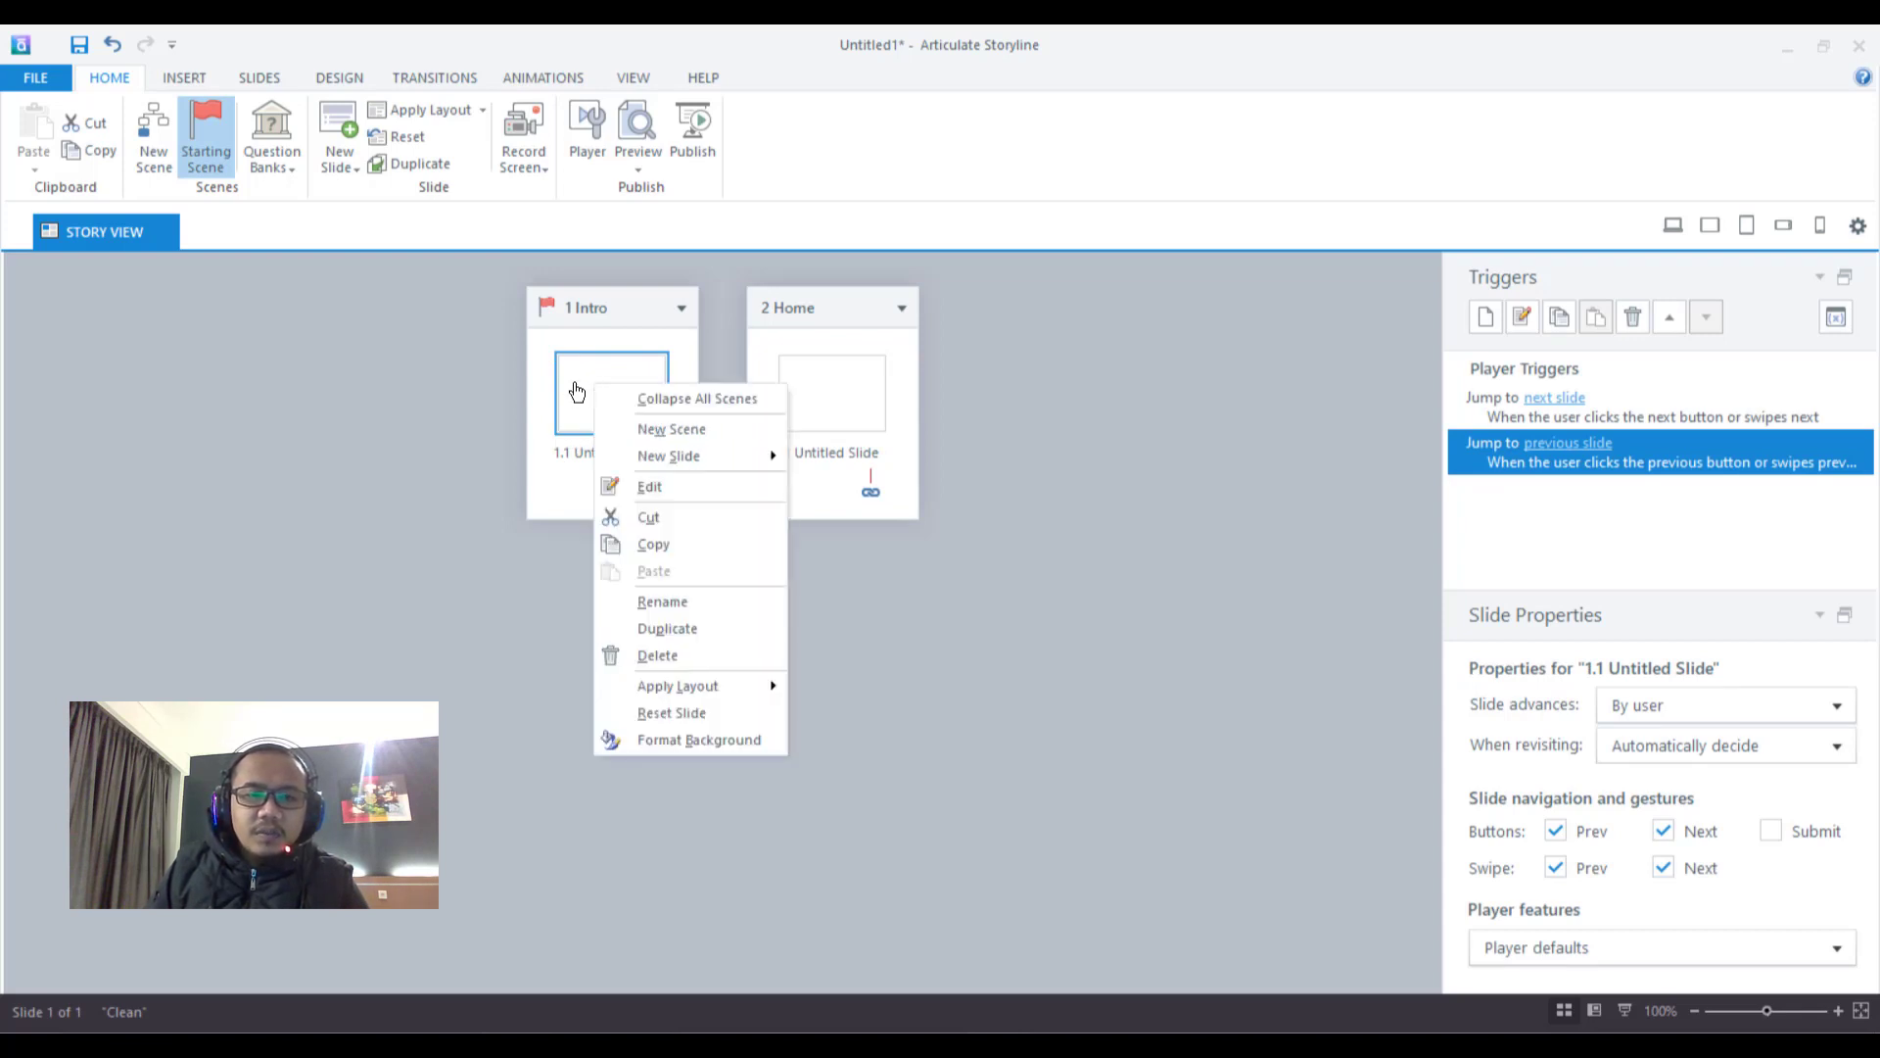
mouse_move(761, 453)
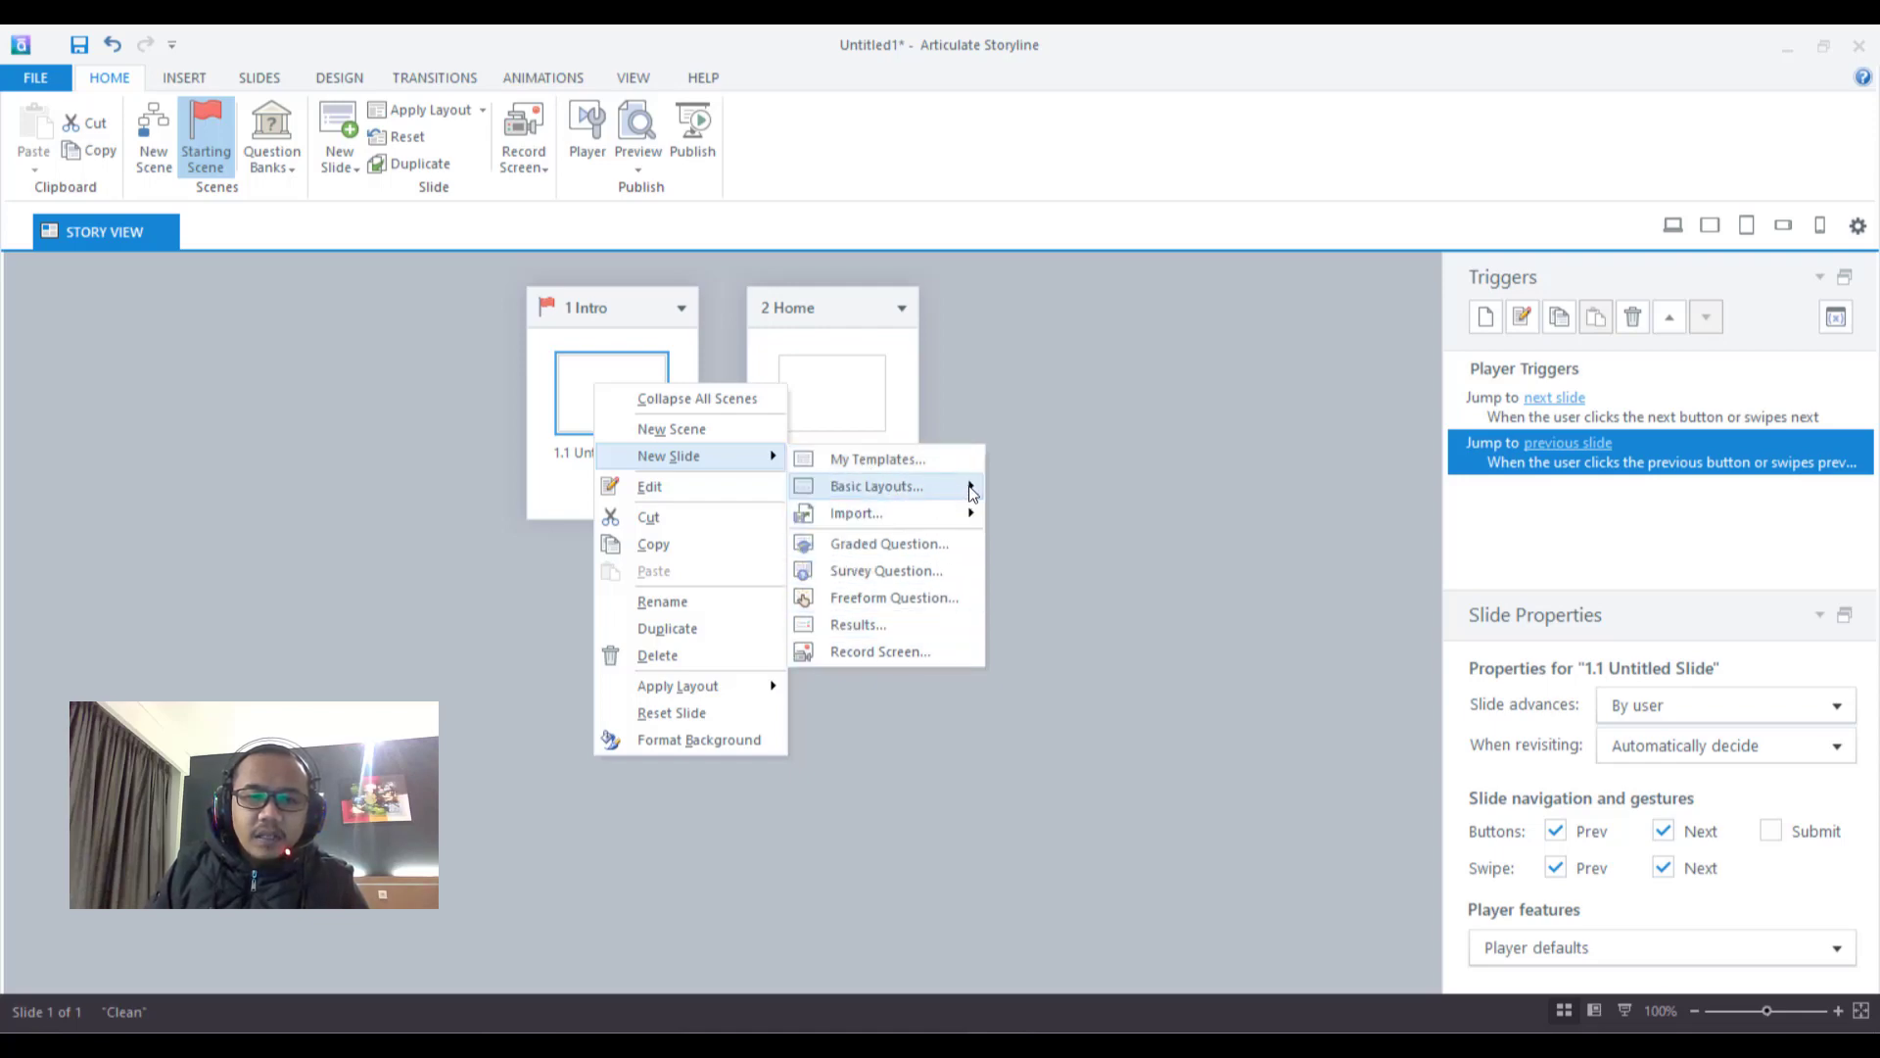
click(970, 488)
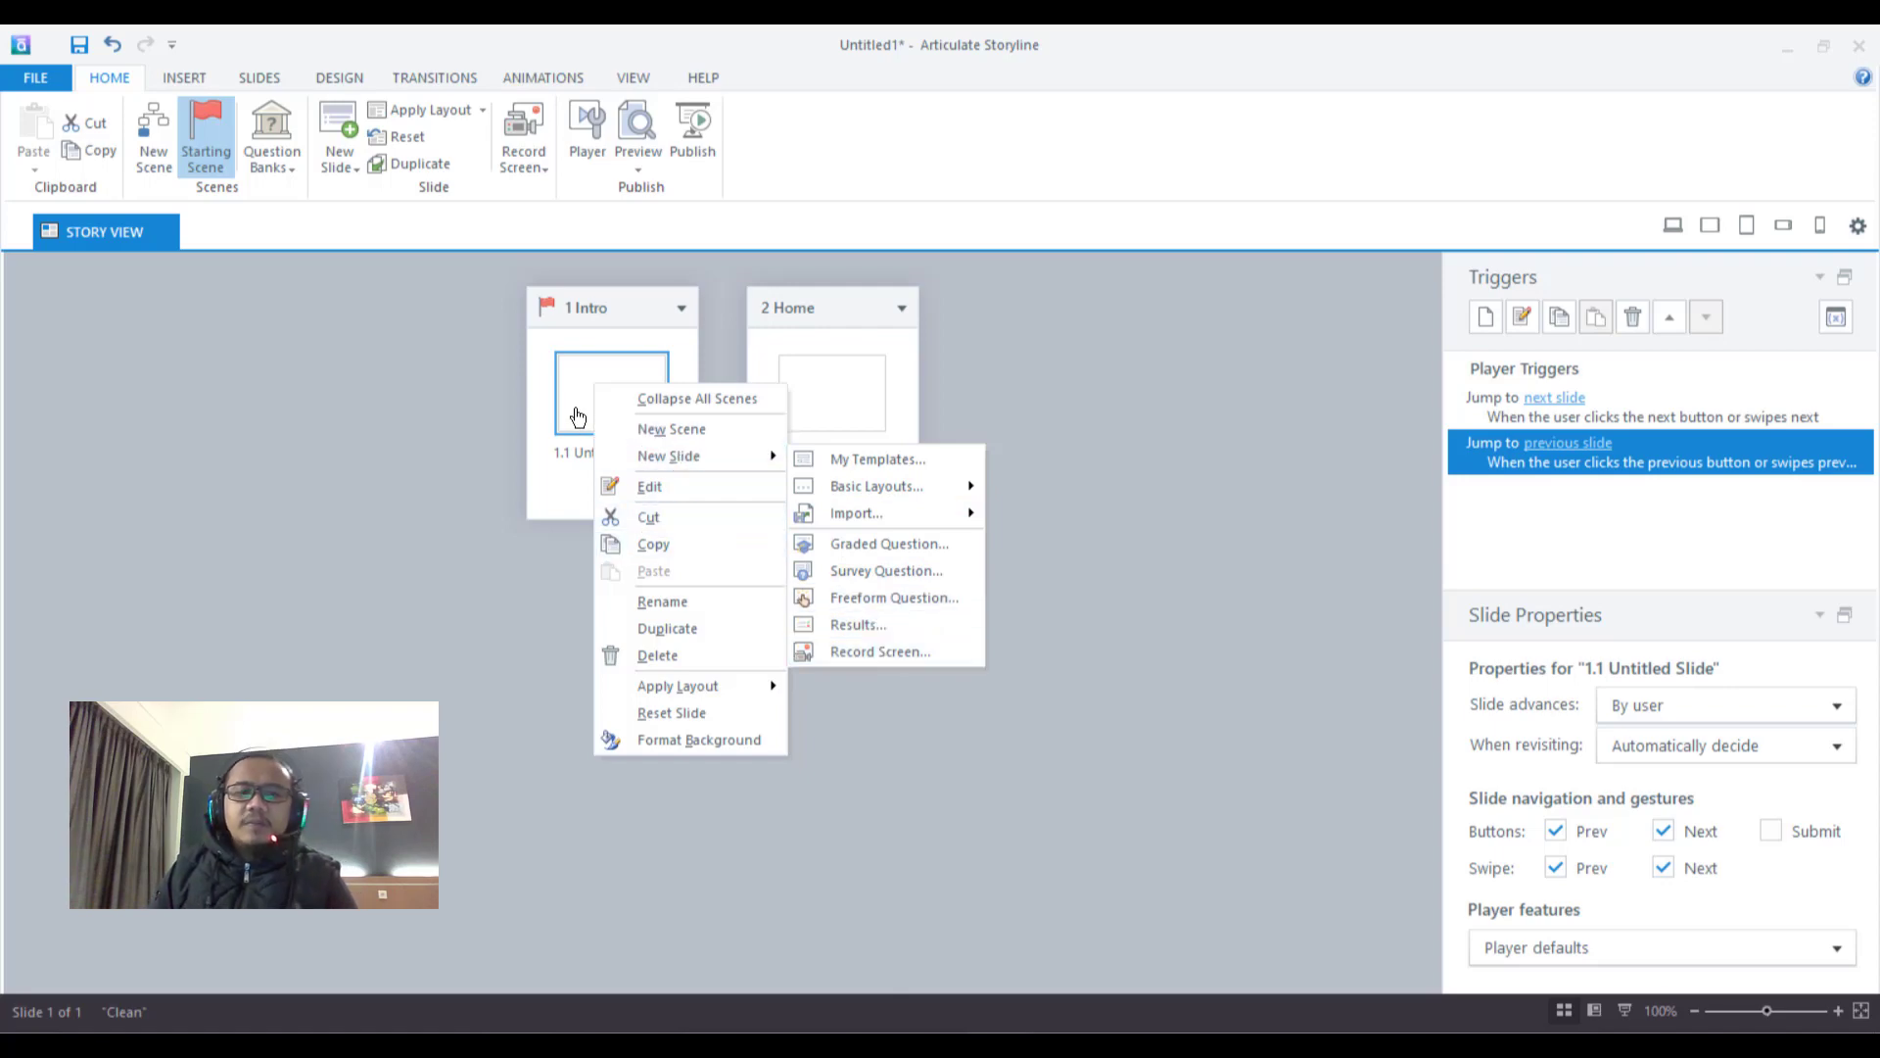
click(738, 382)
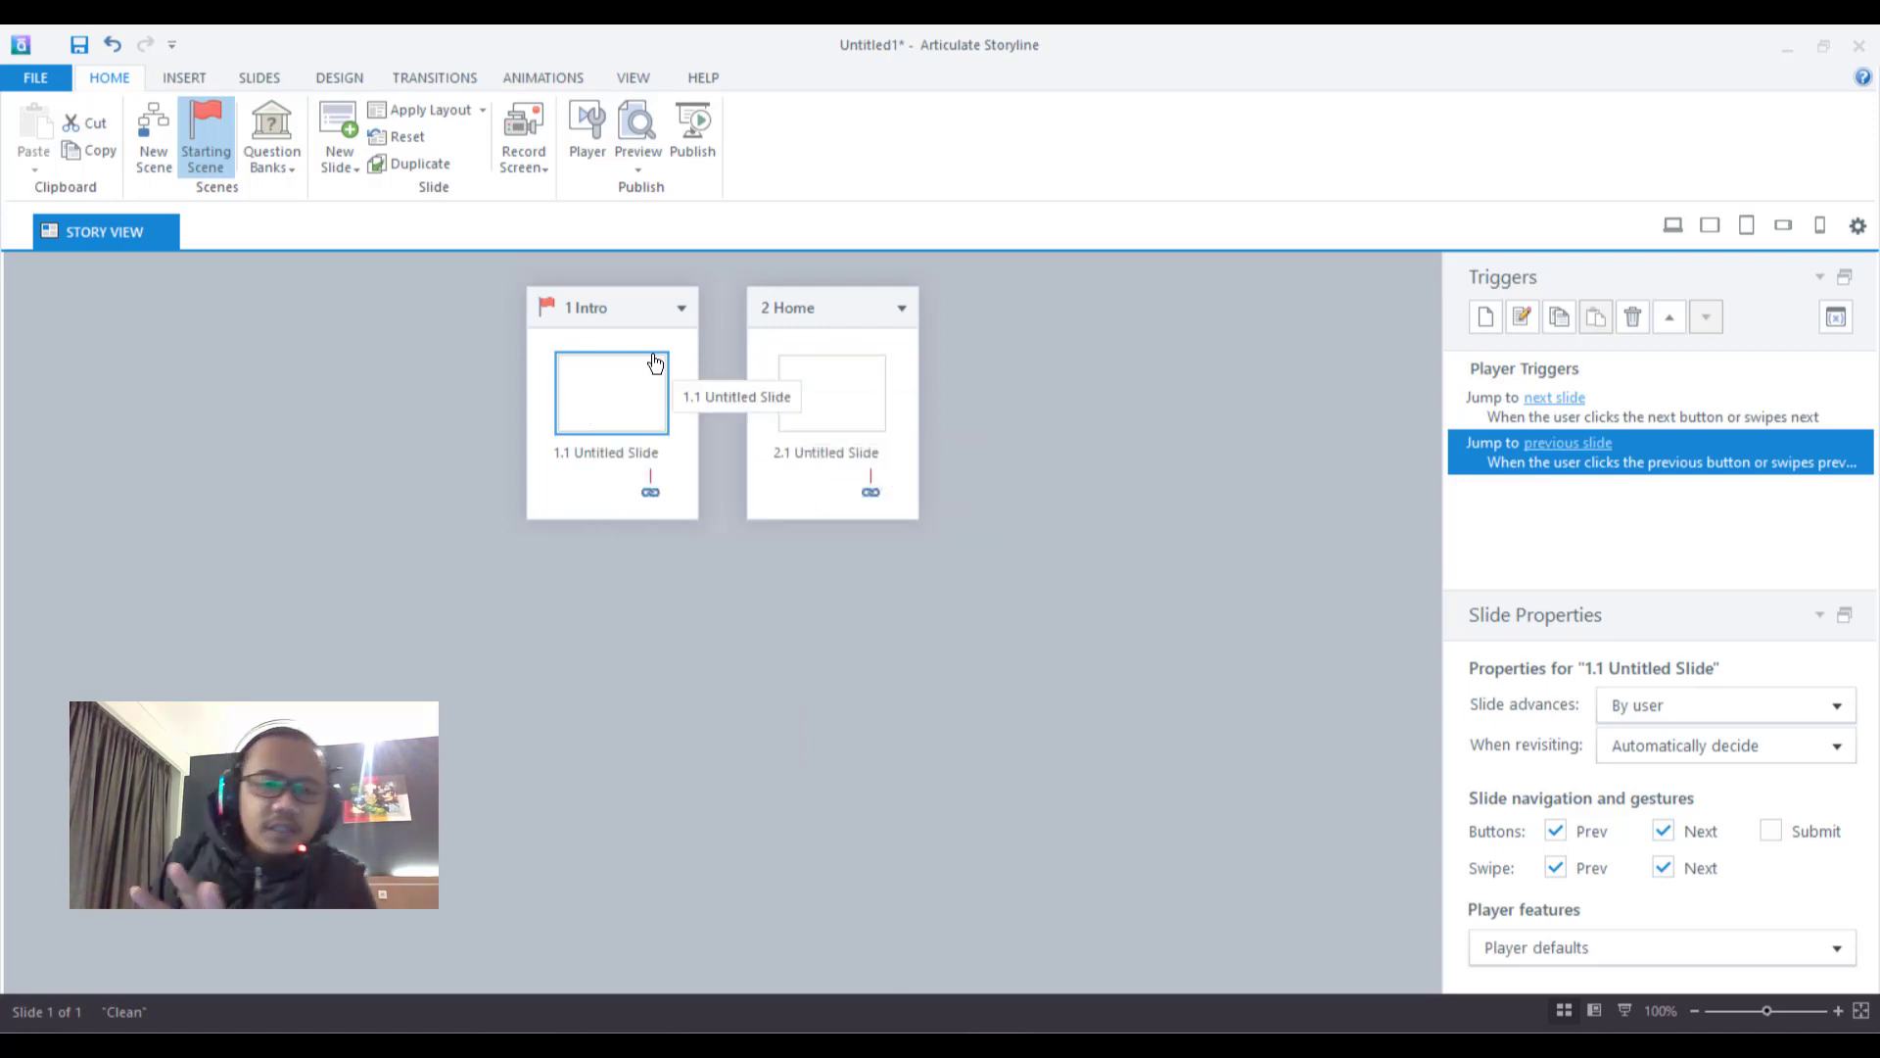
click(812, 409)
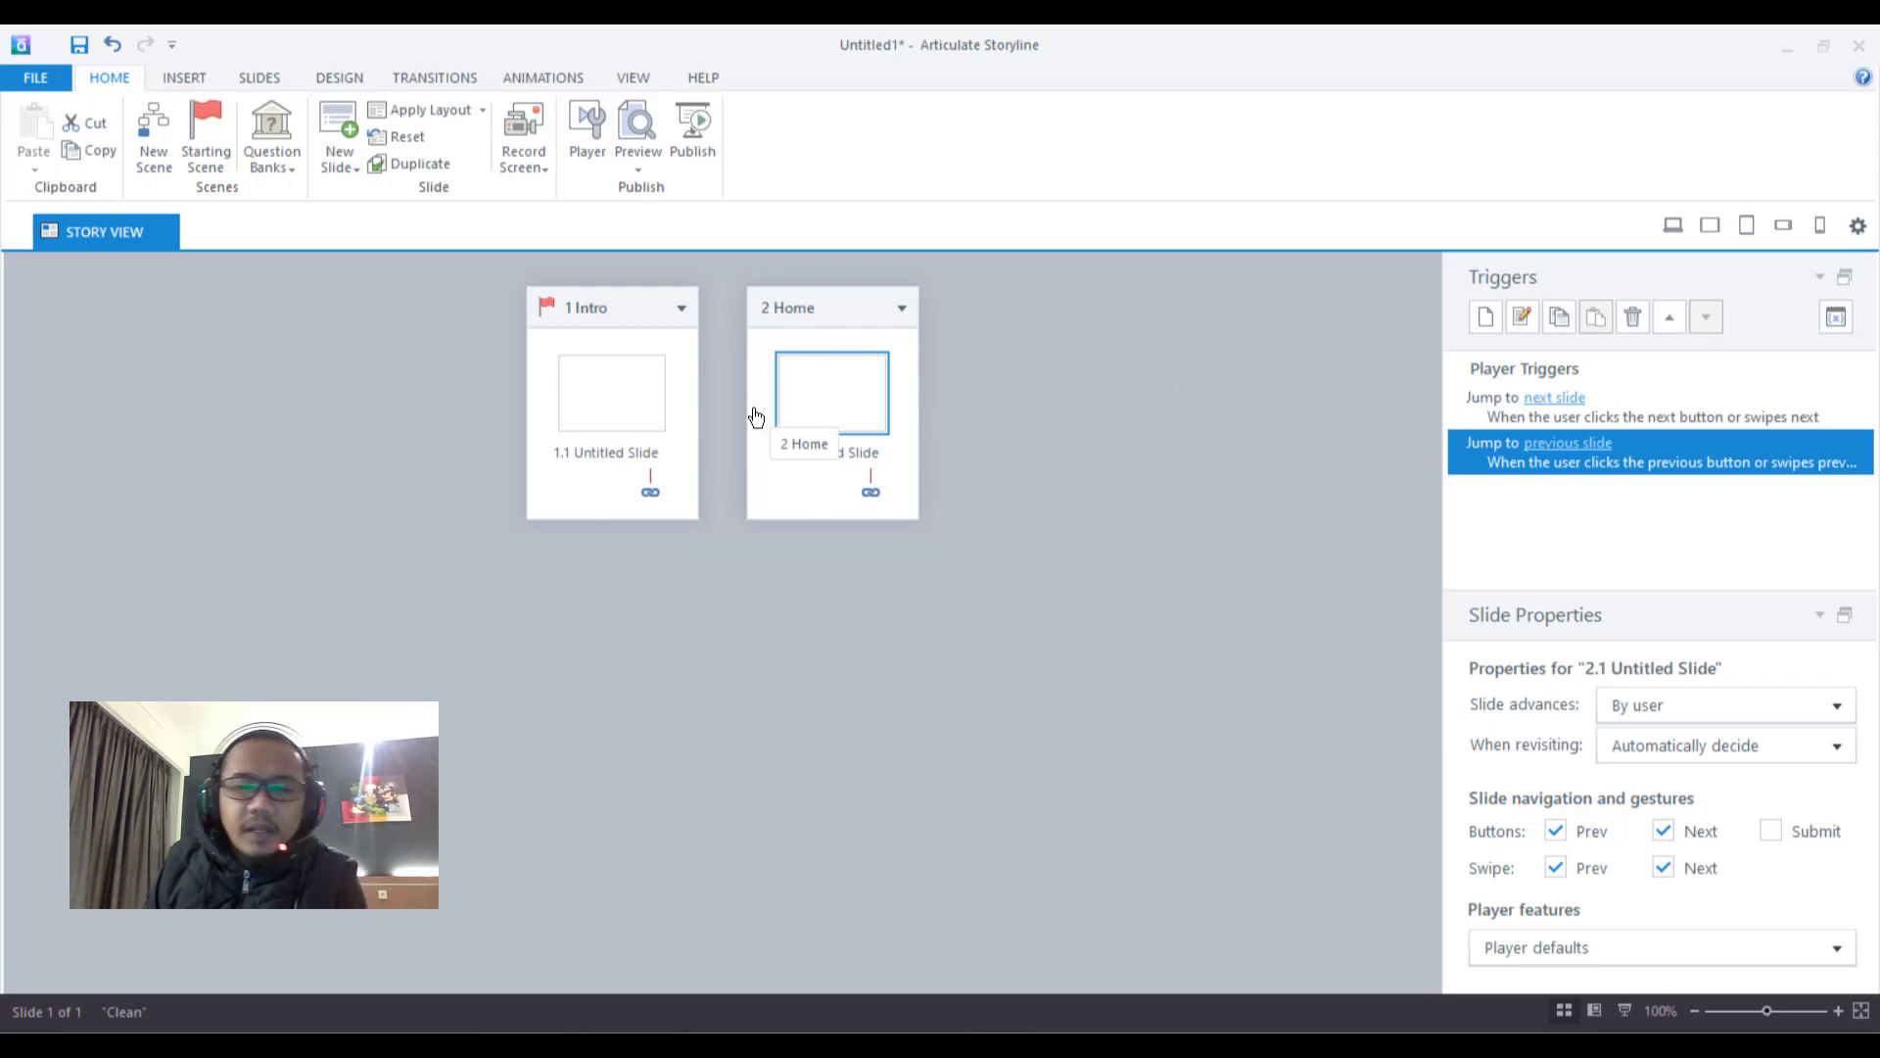
Delete the Home scene from the project
click(899, 311)
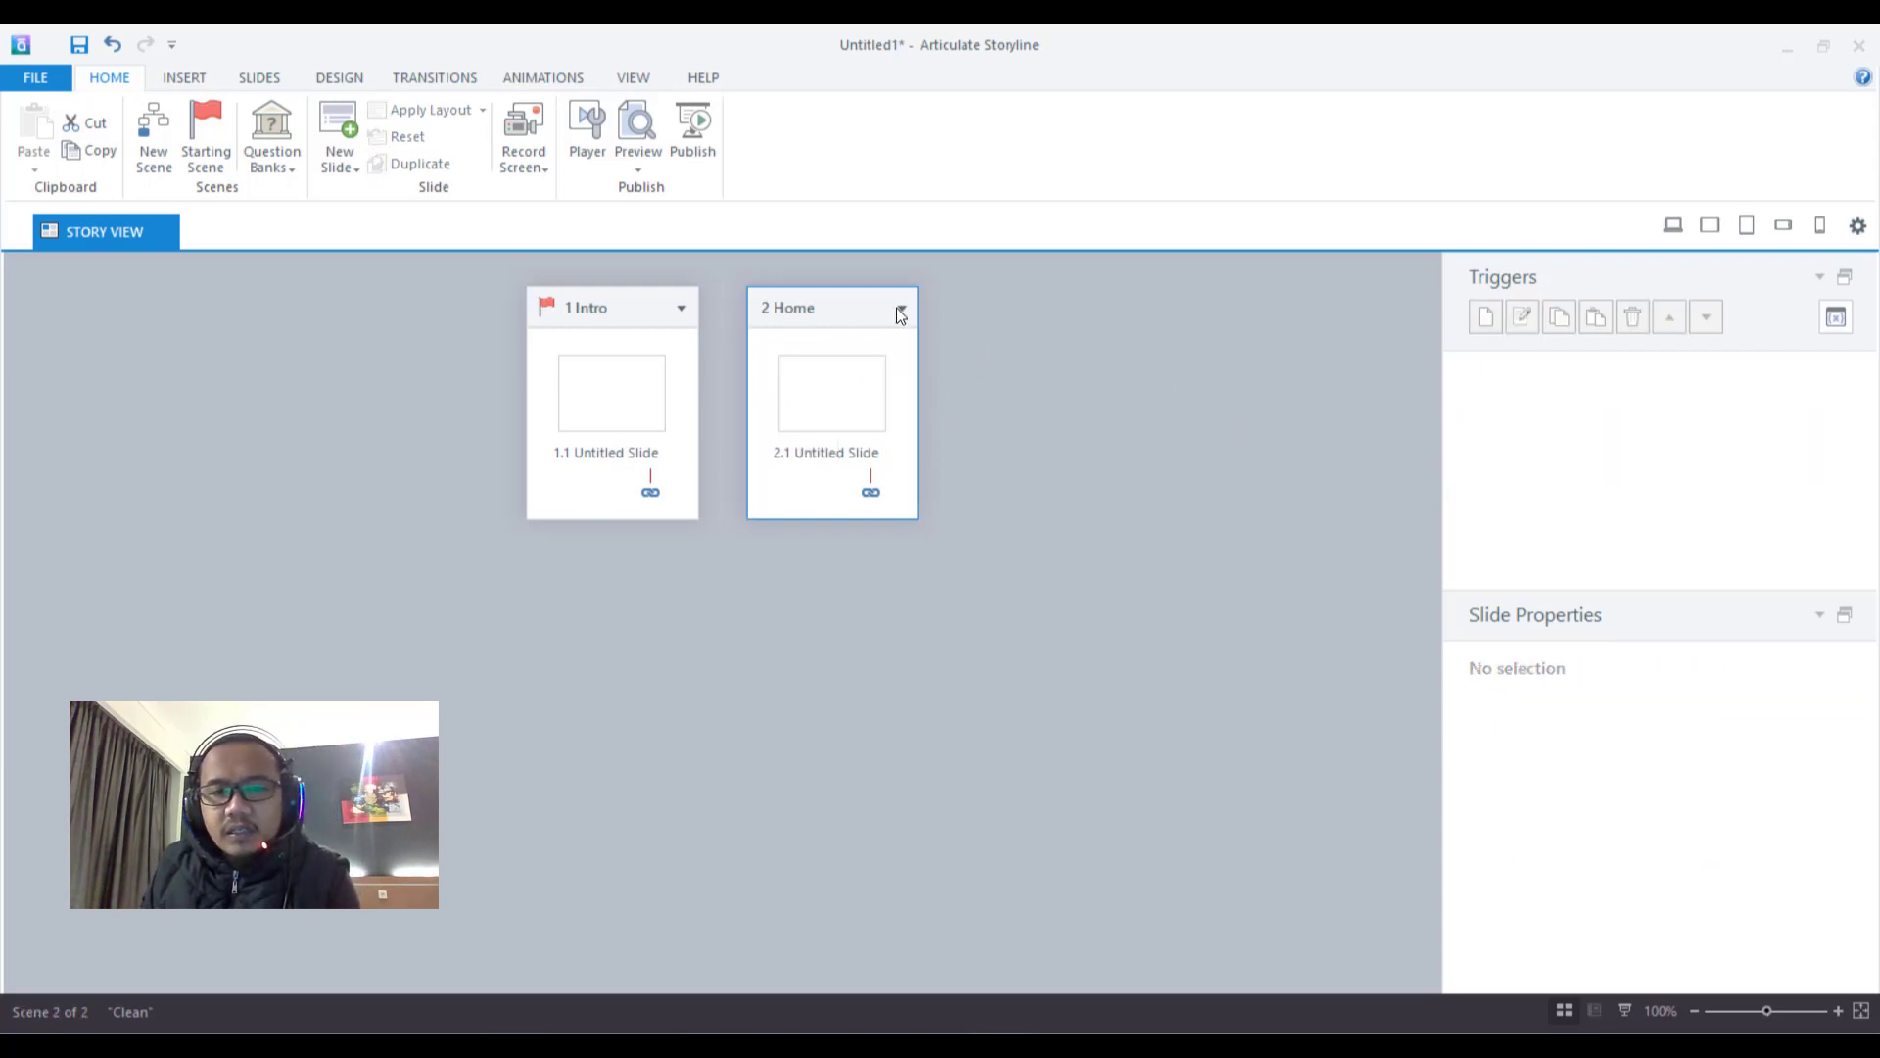
right_click(832, 302)
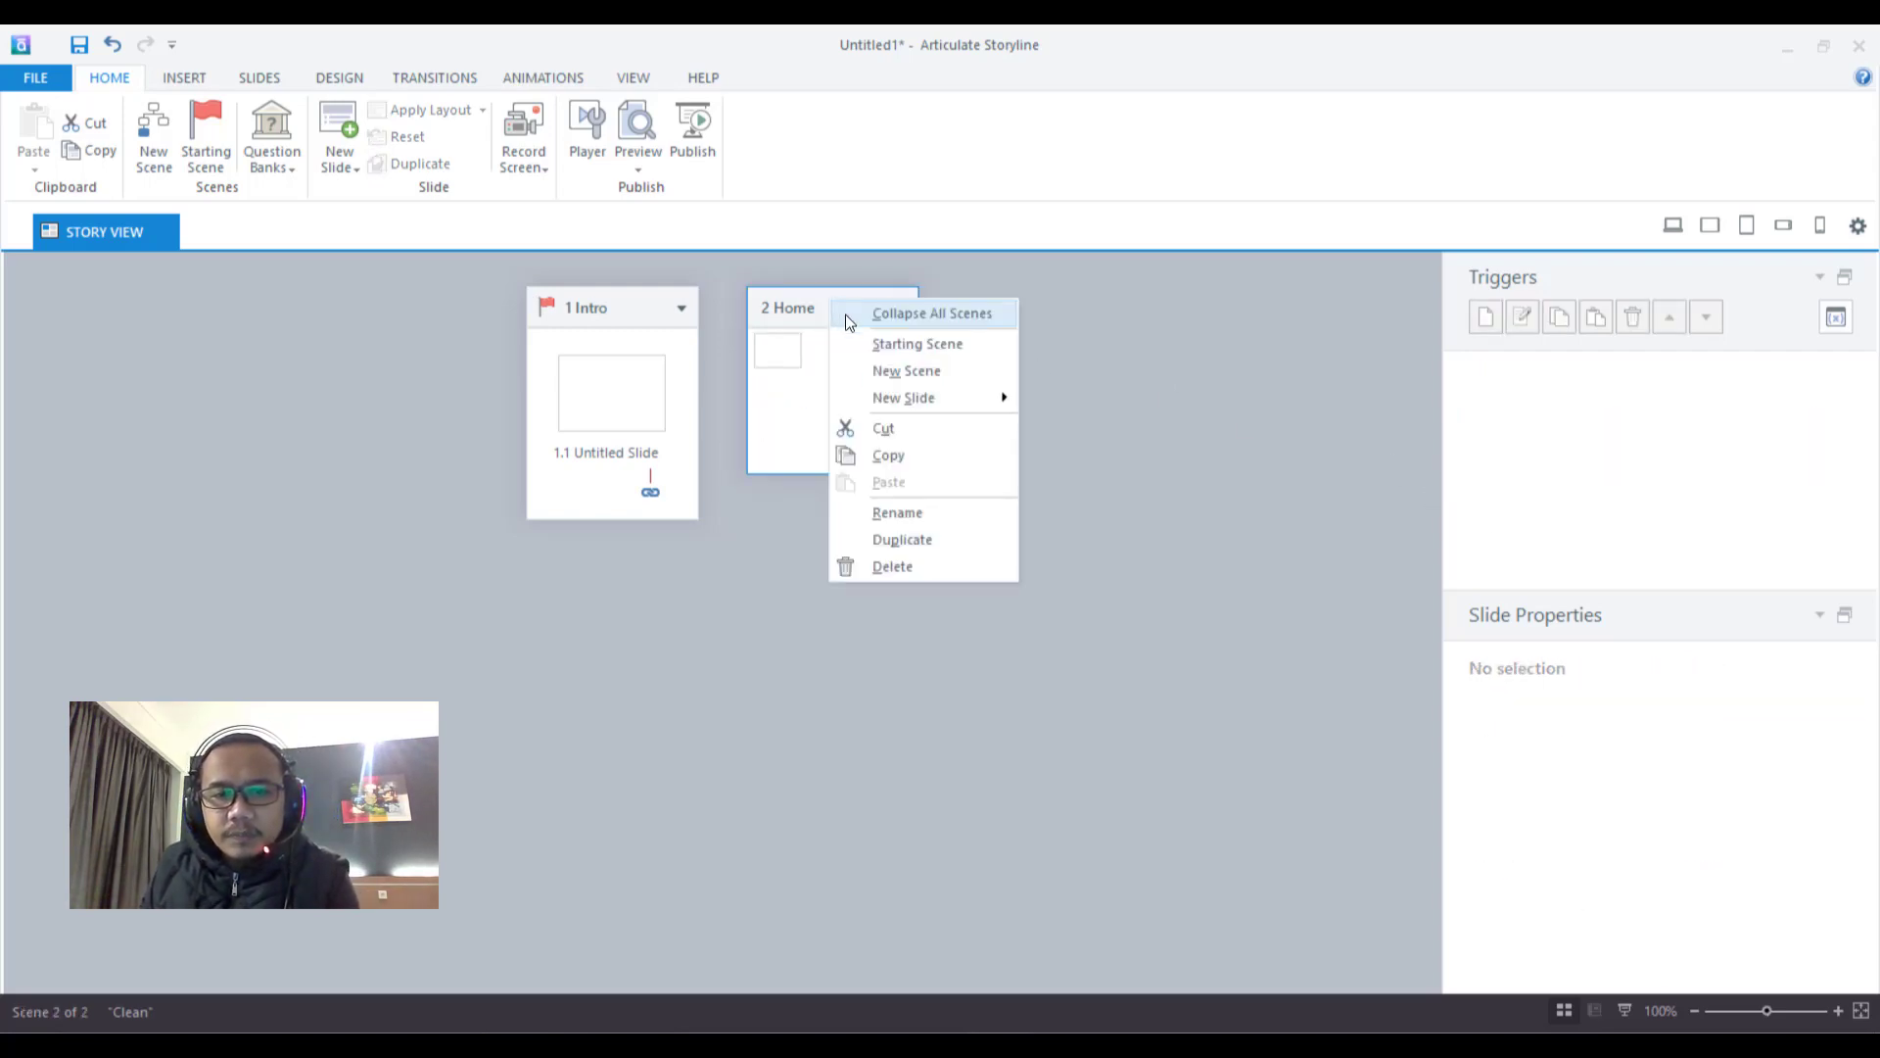
click(937, 566)
click(931, 617)
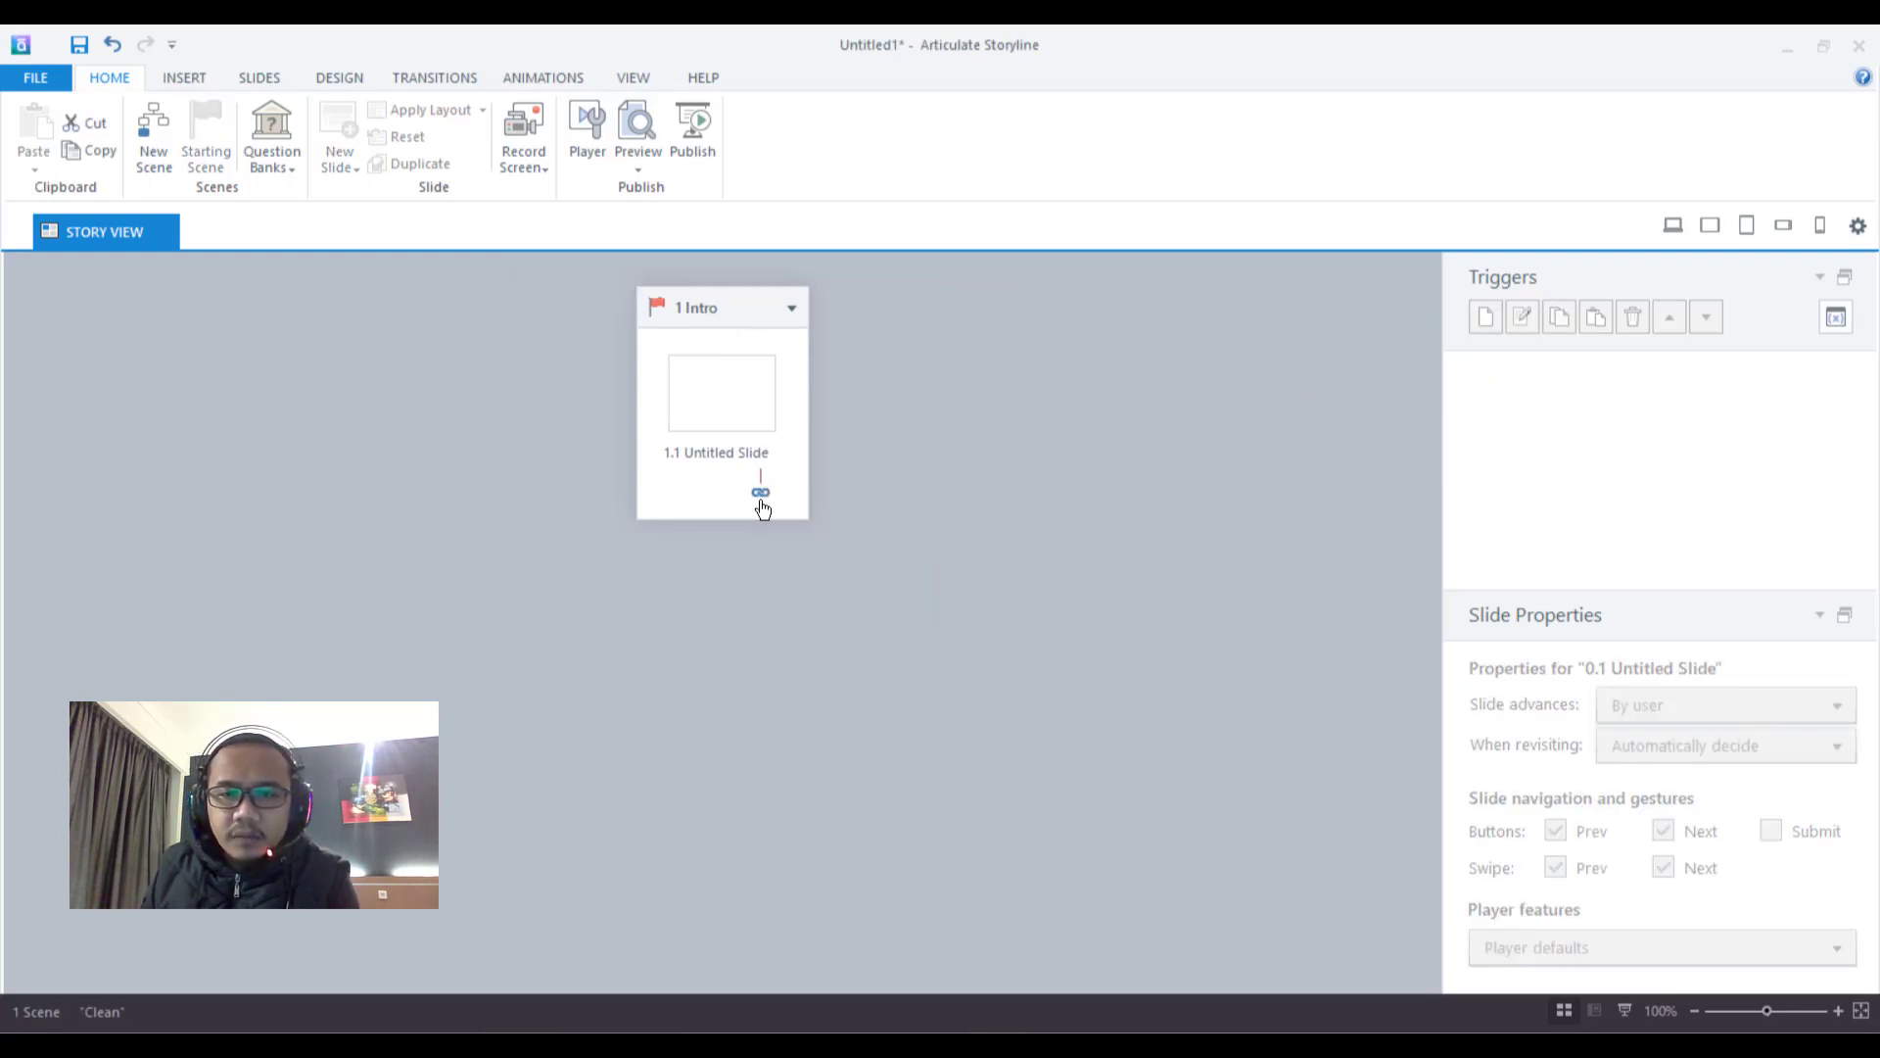
click(730, 303)
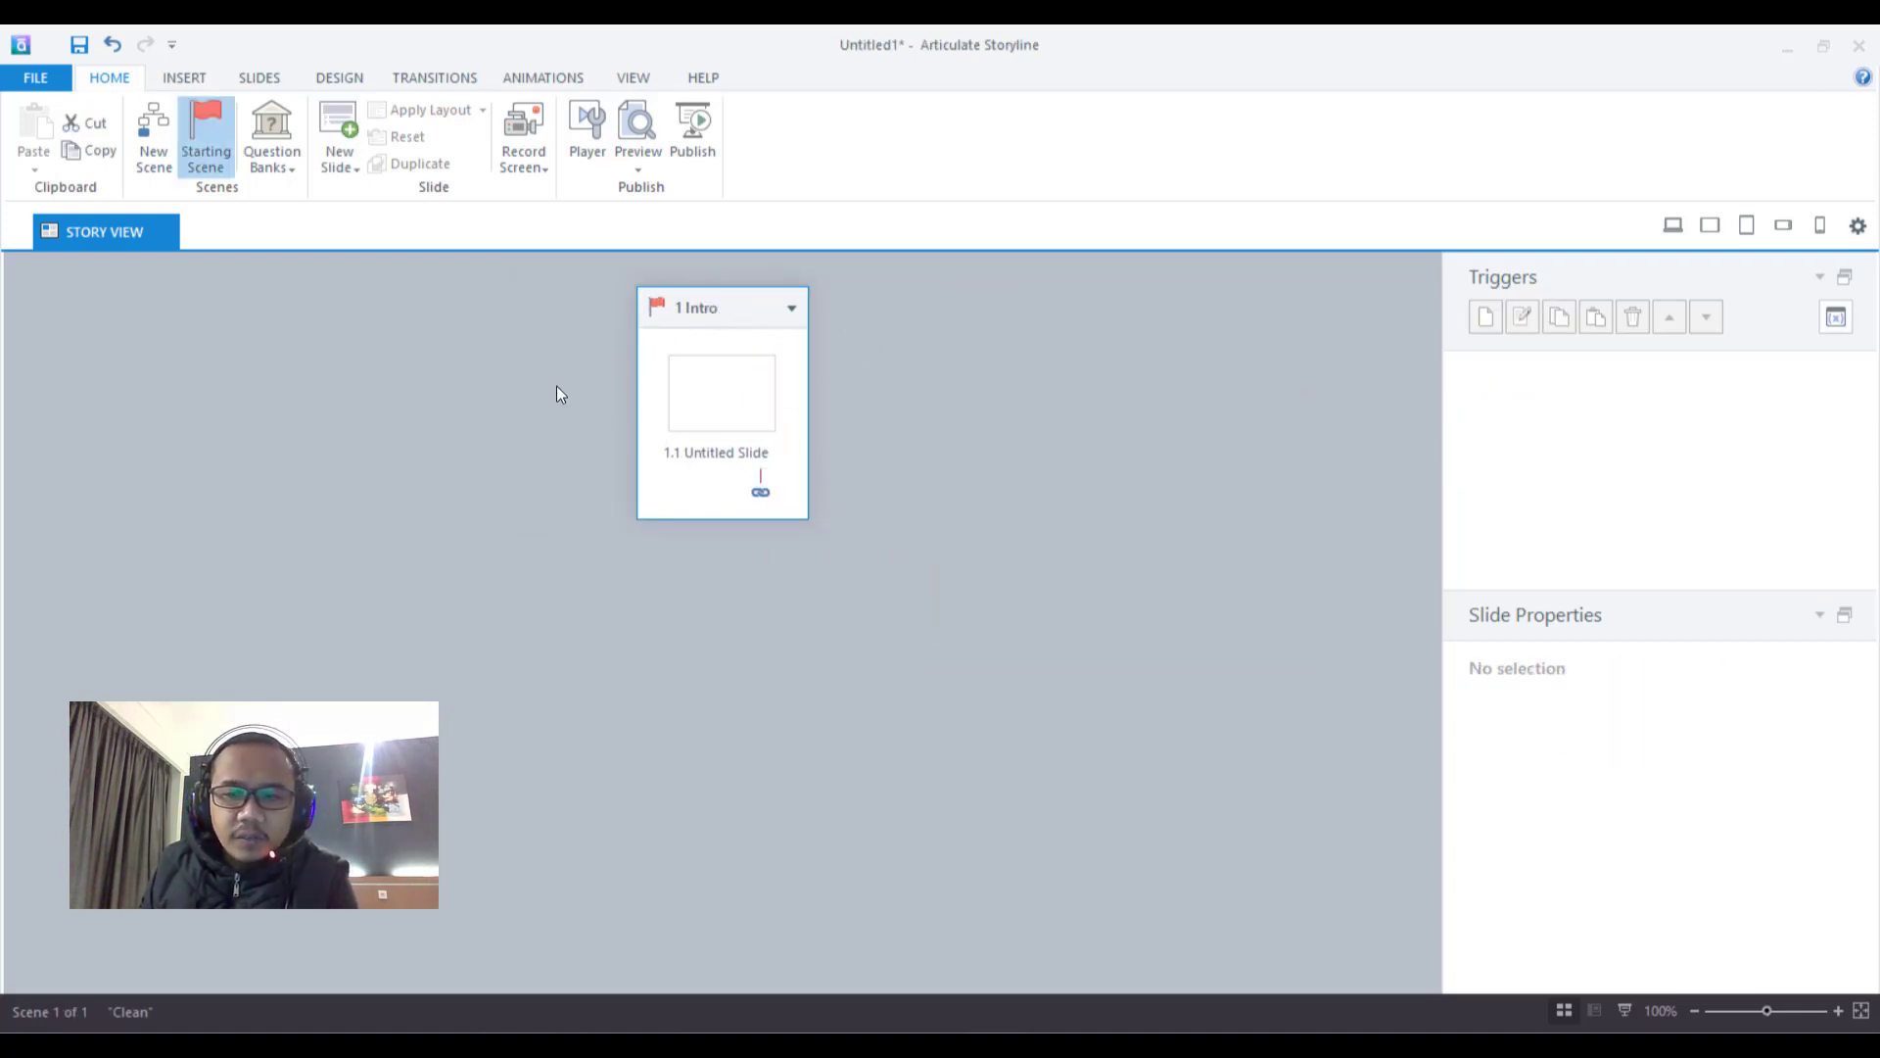
Disable the Prev and Next navigation buttons and both swipe gestures for the Intro scene's slide
click(727, 389)
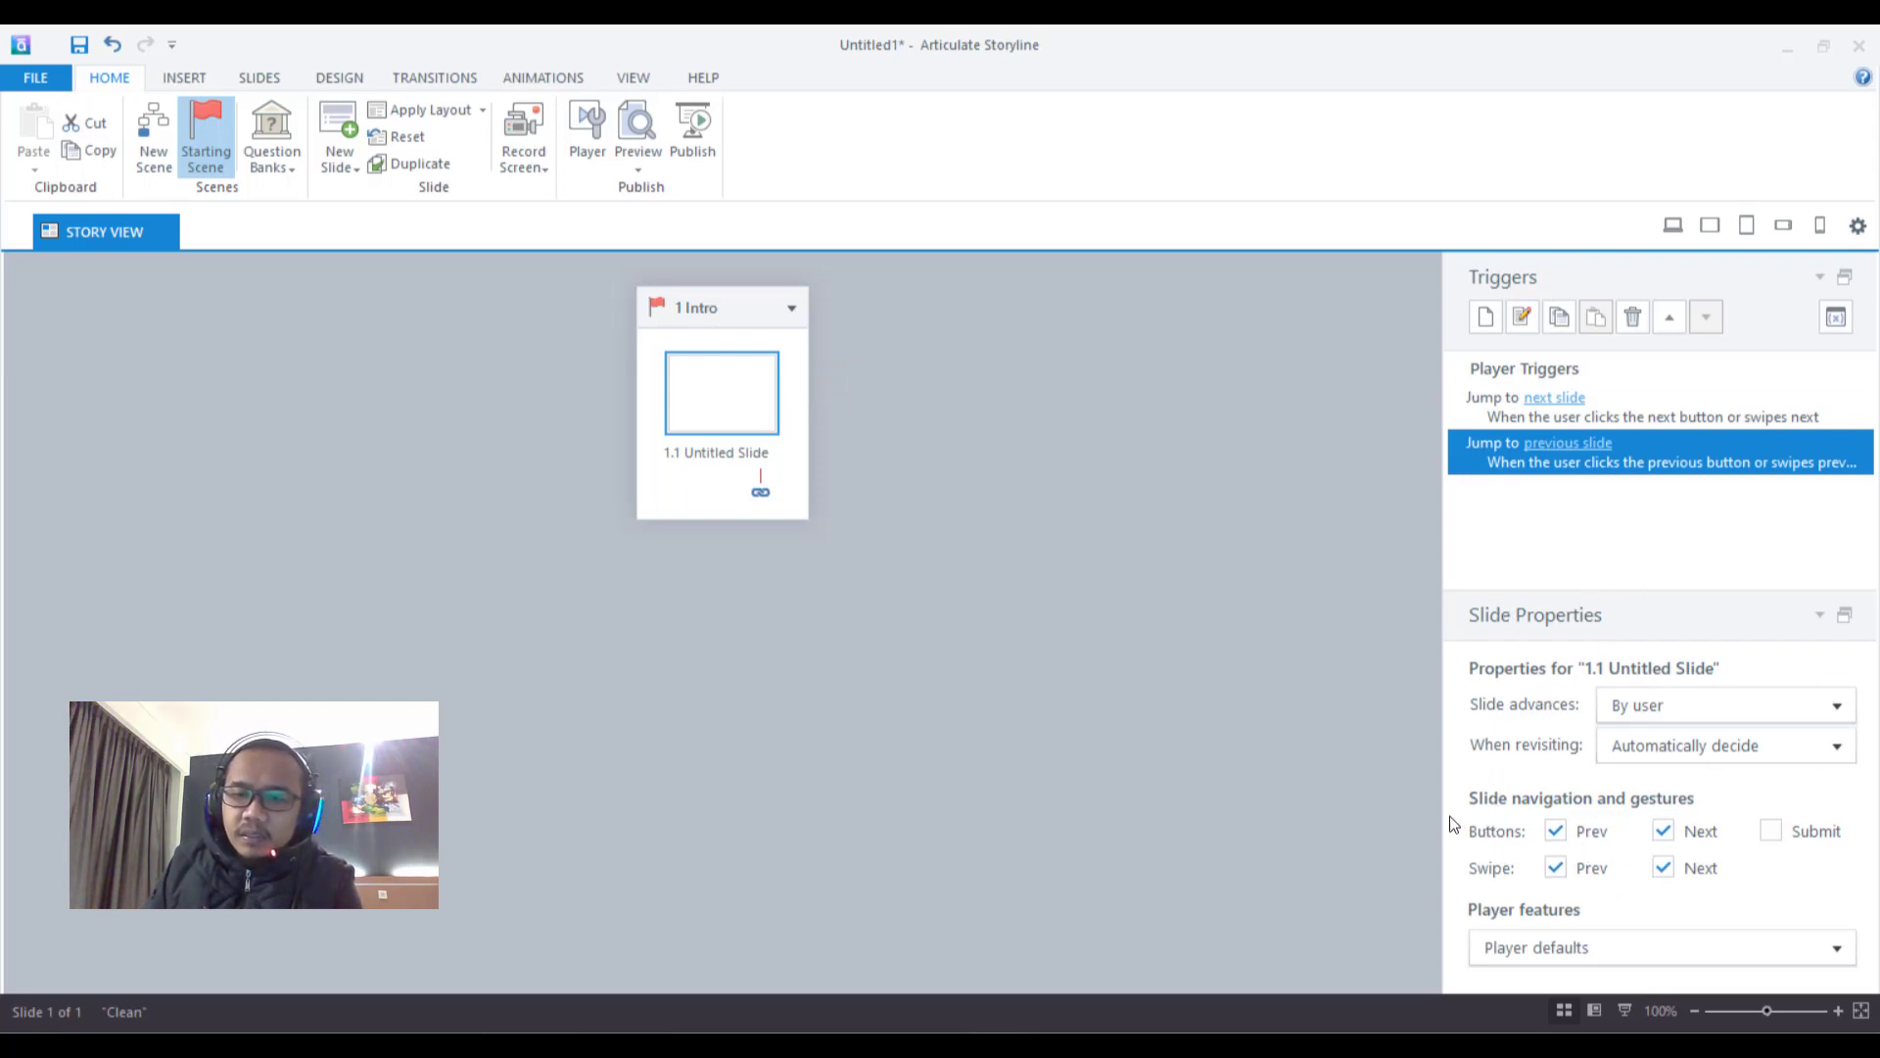
click(1555, 830)
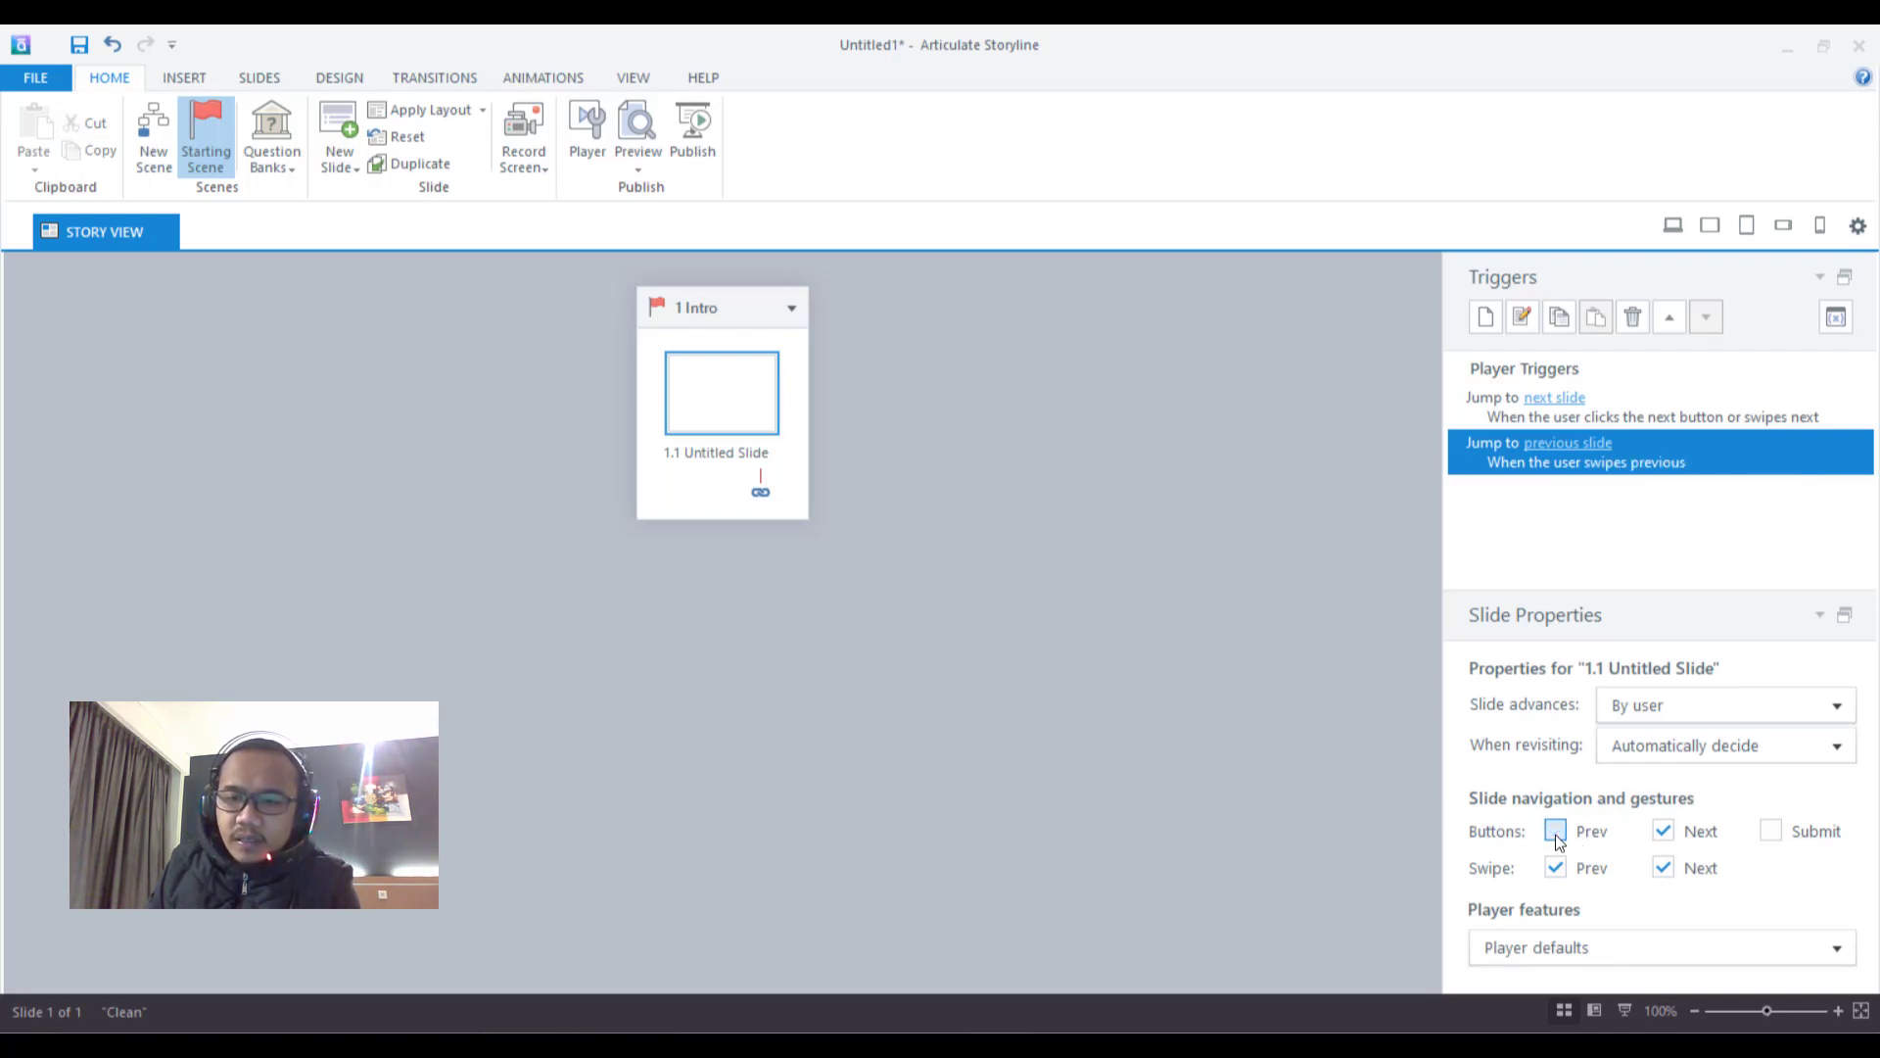
click(1555, 868)
click(1663, 831)
click(1665, 869)
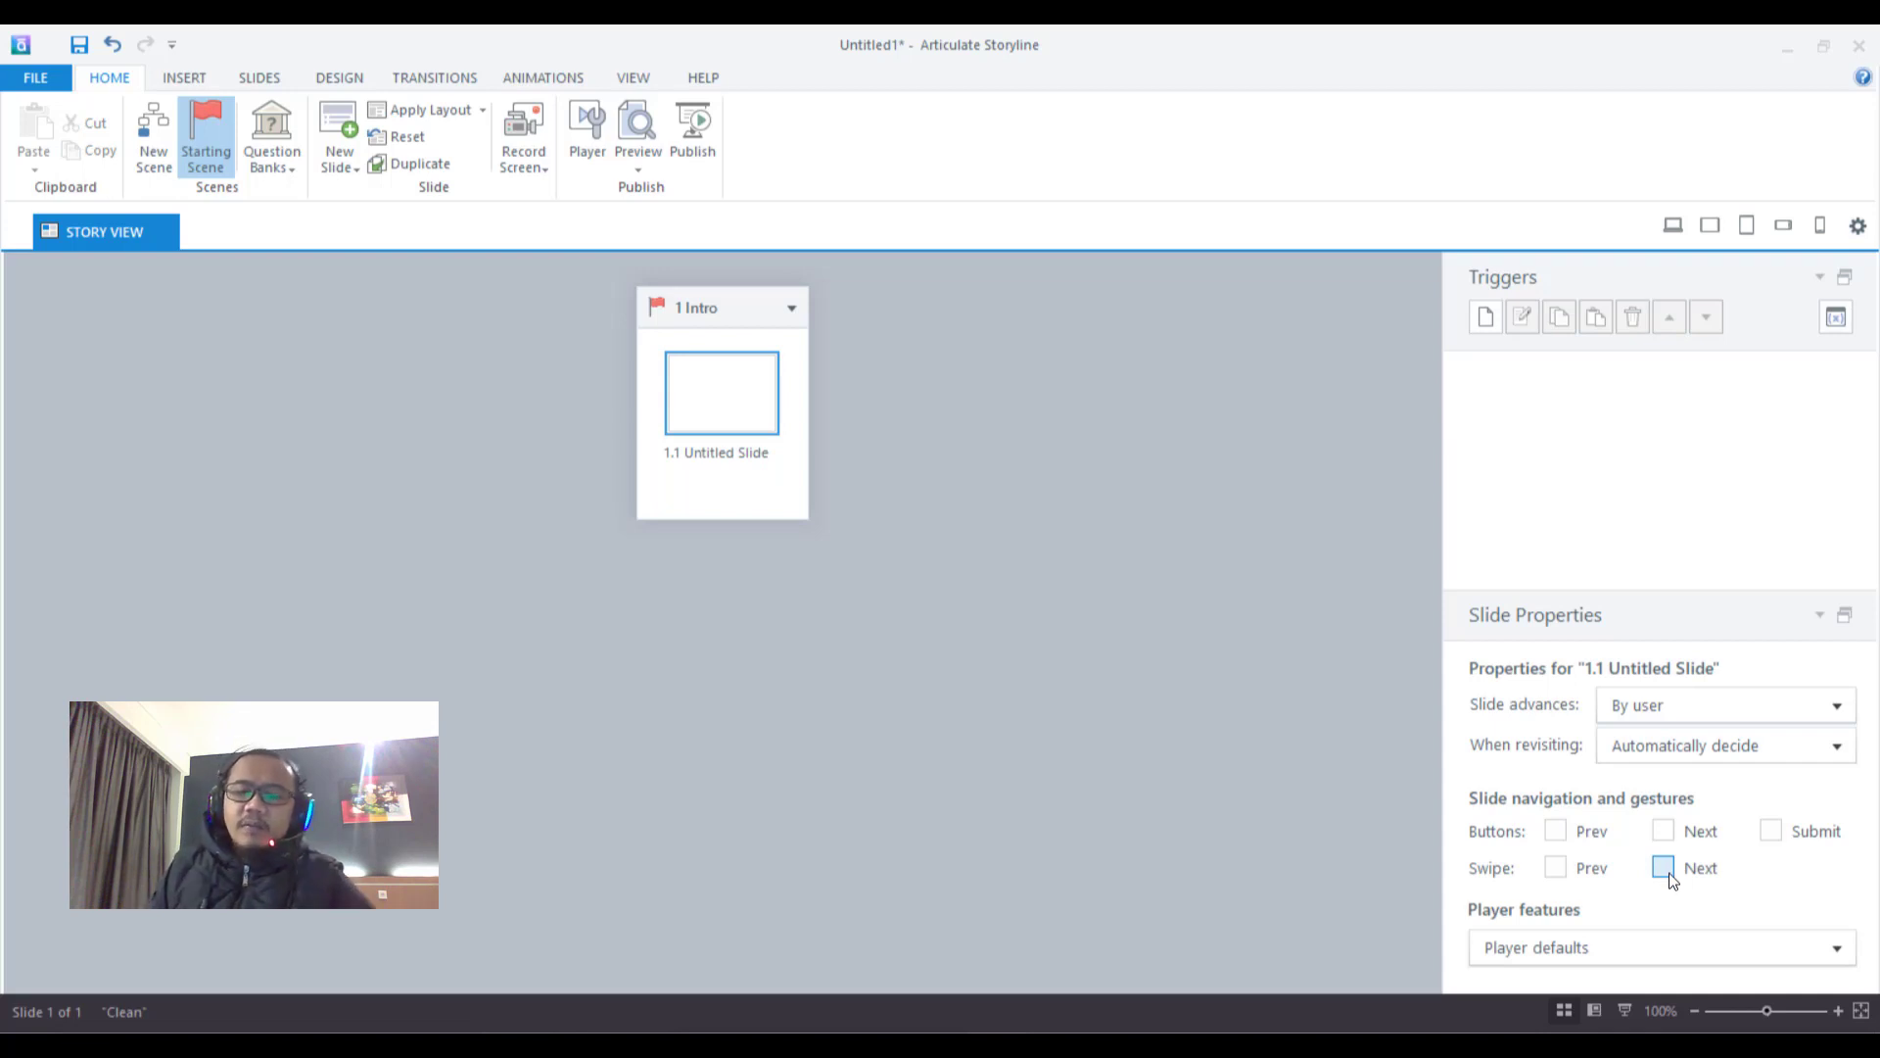
Preview the project to check the player, and return to the story view
click(634, 125)
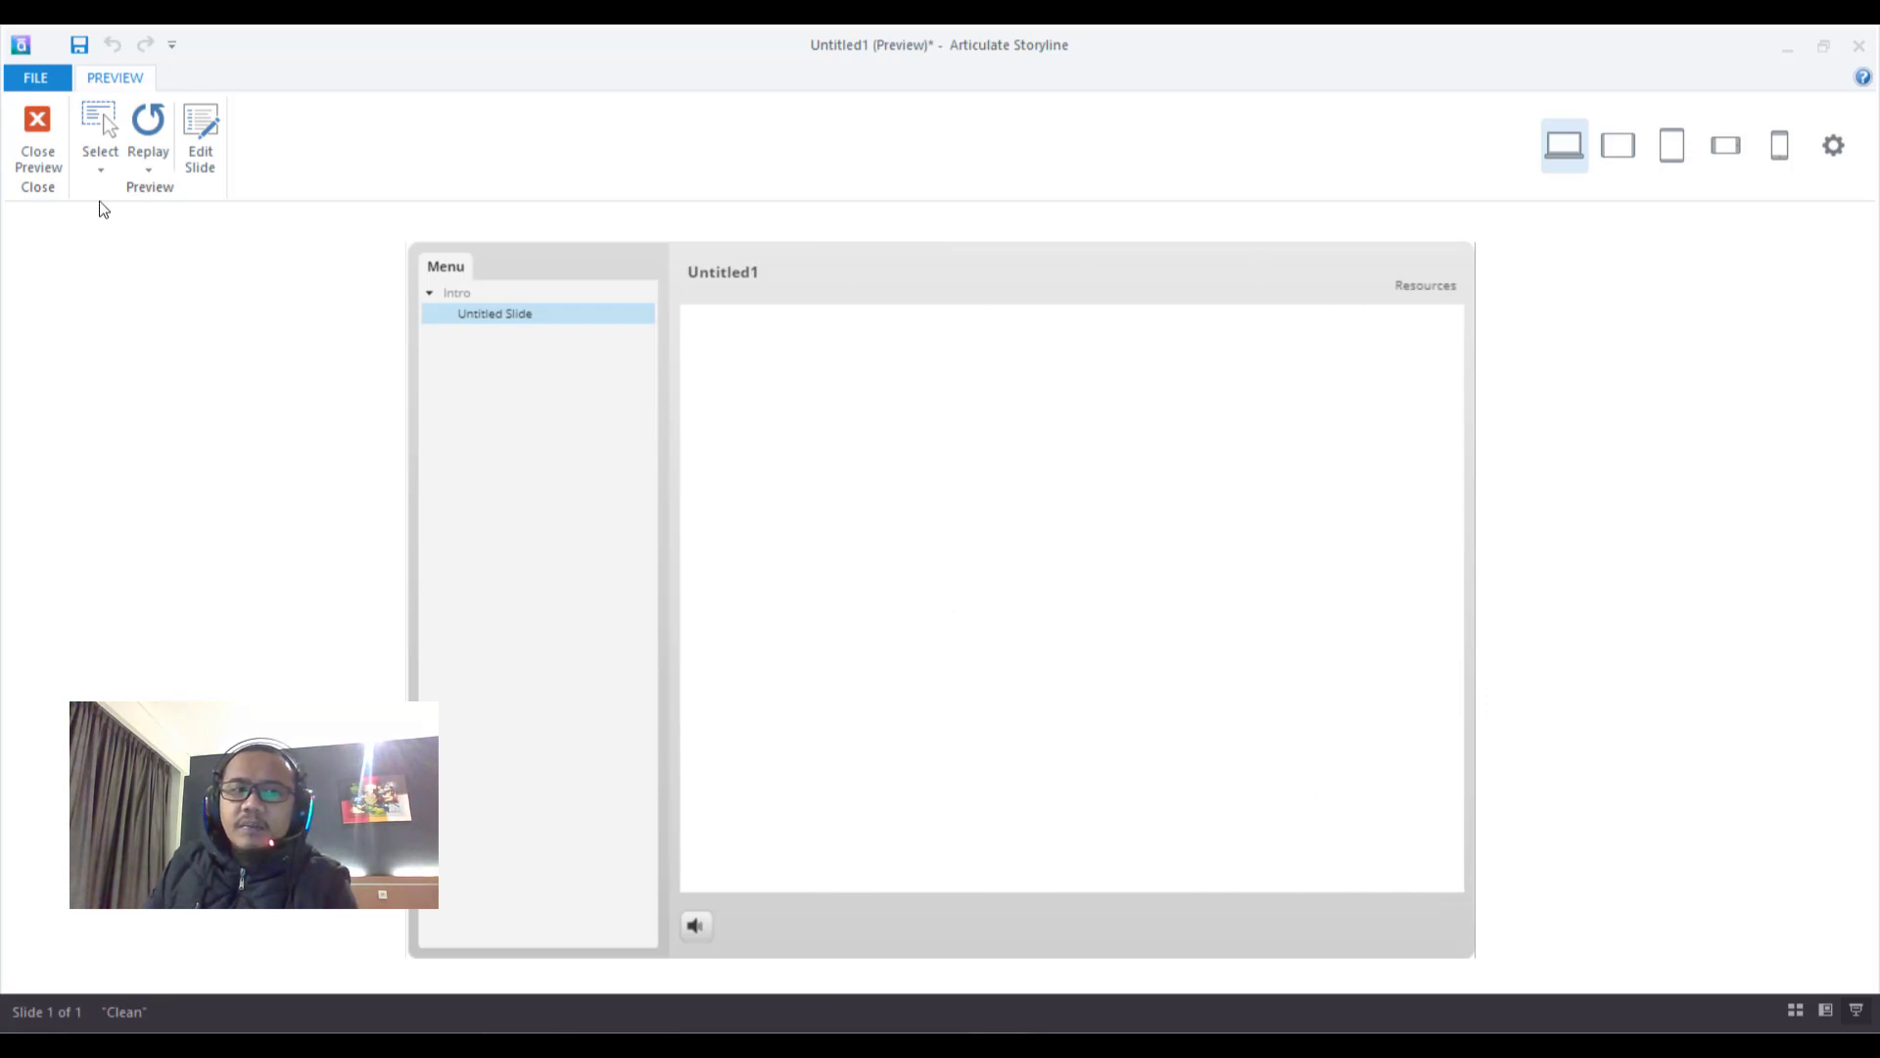
click(54, 147)
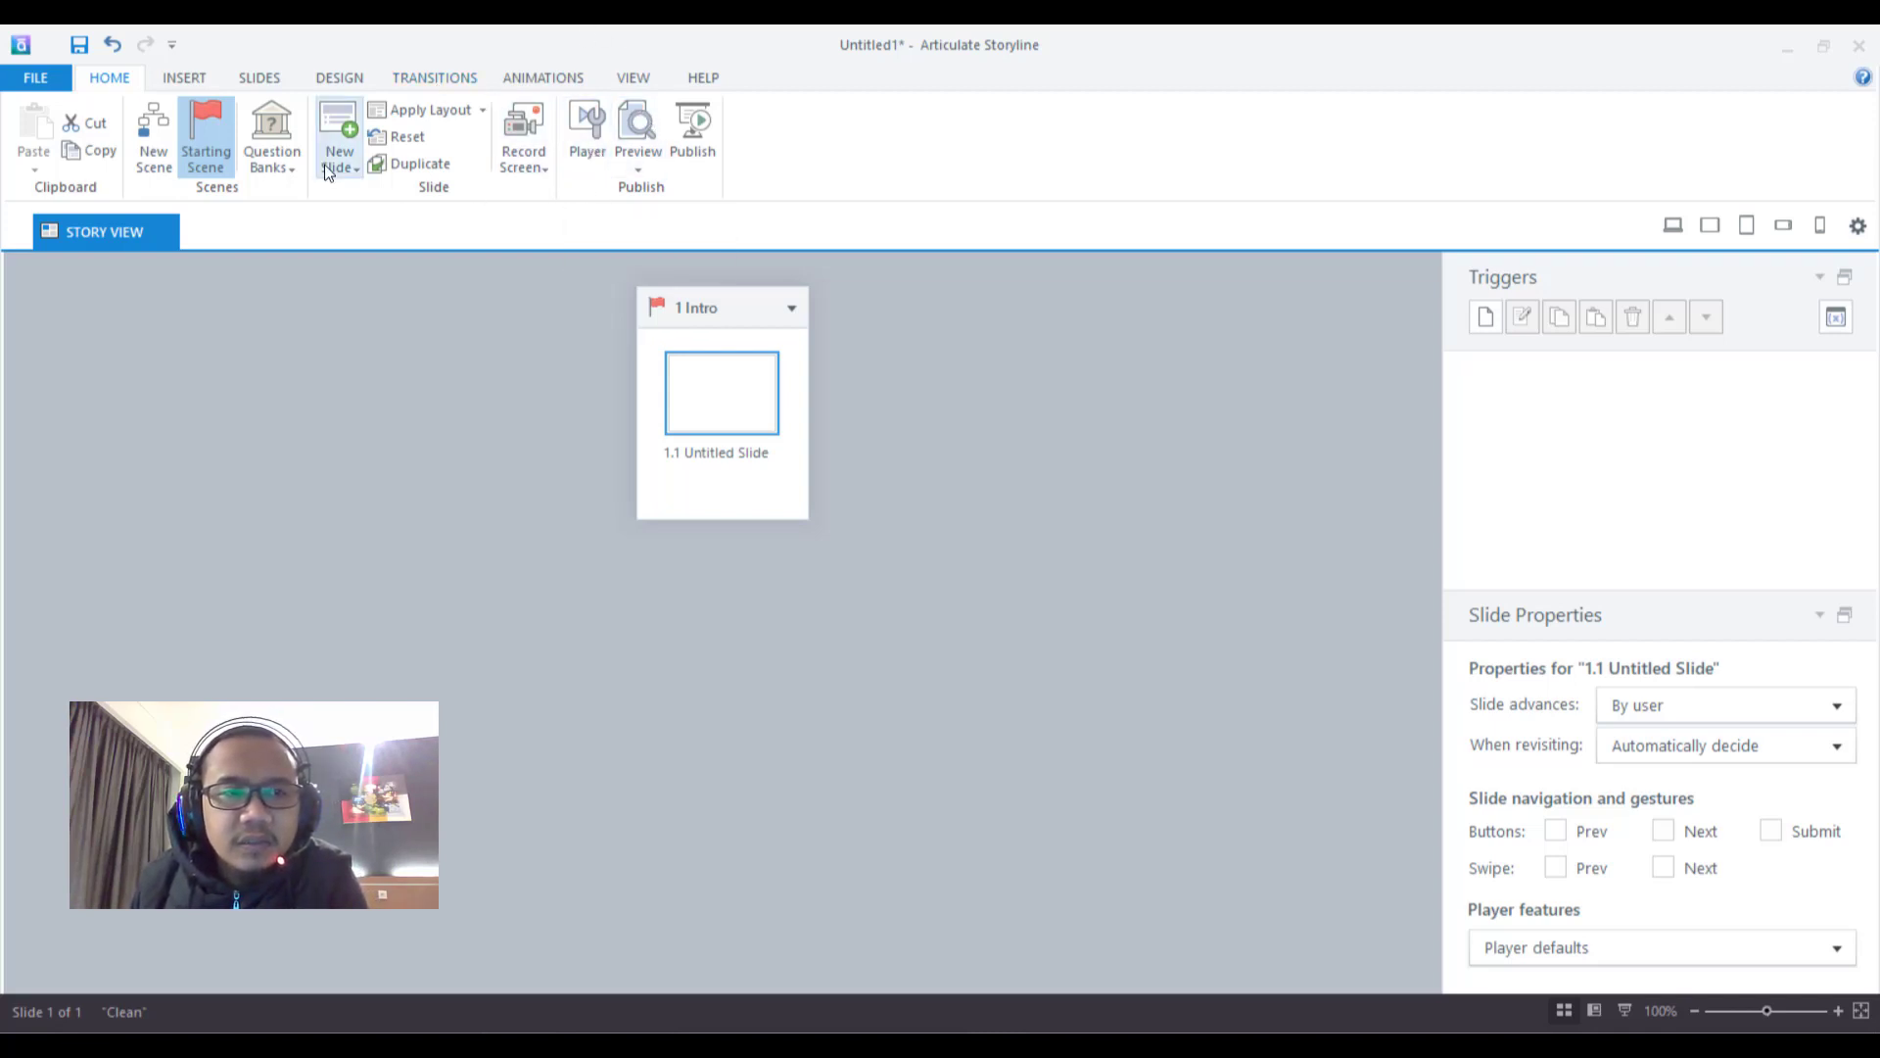
click(176, 78)
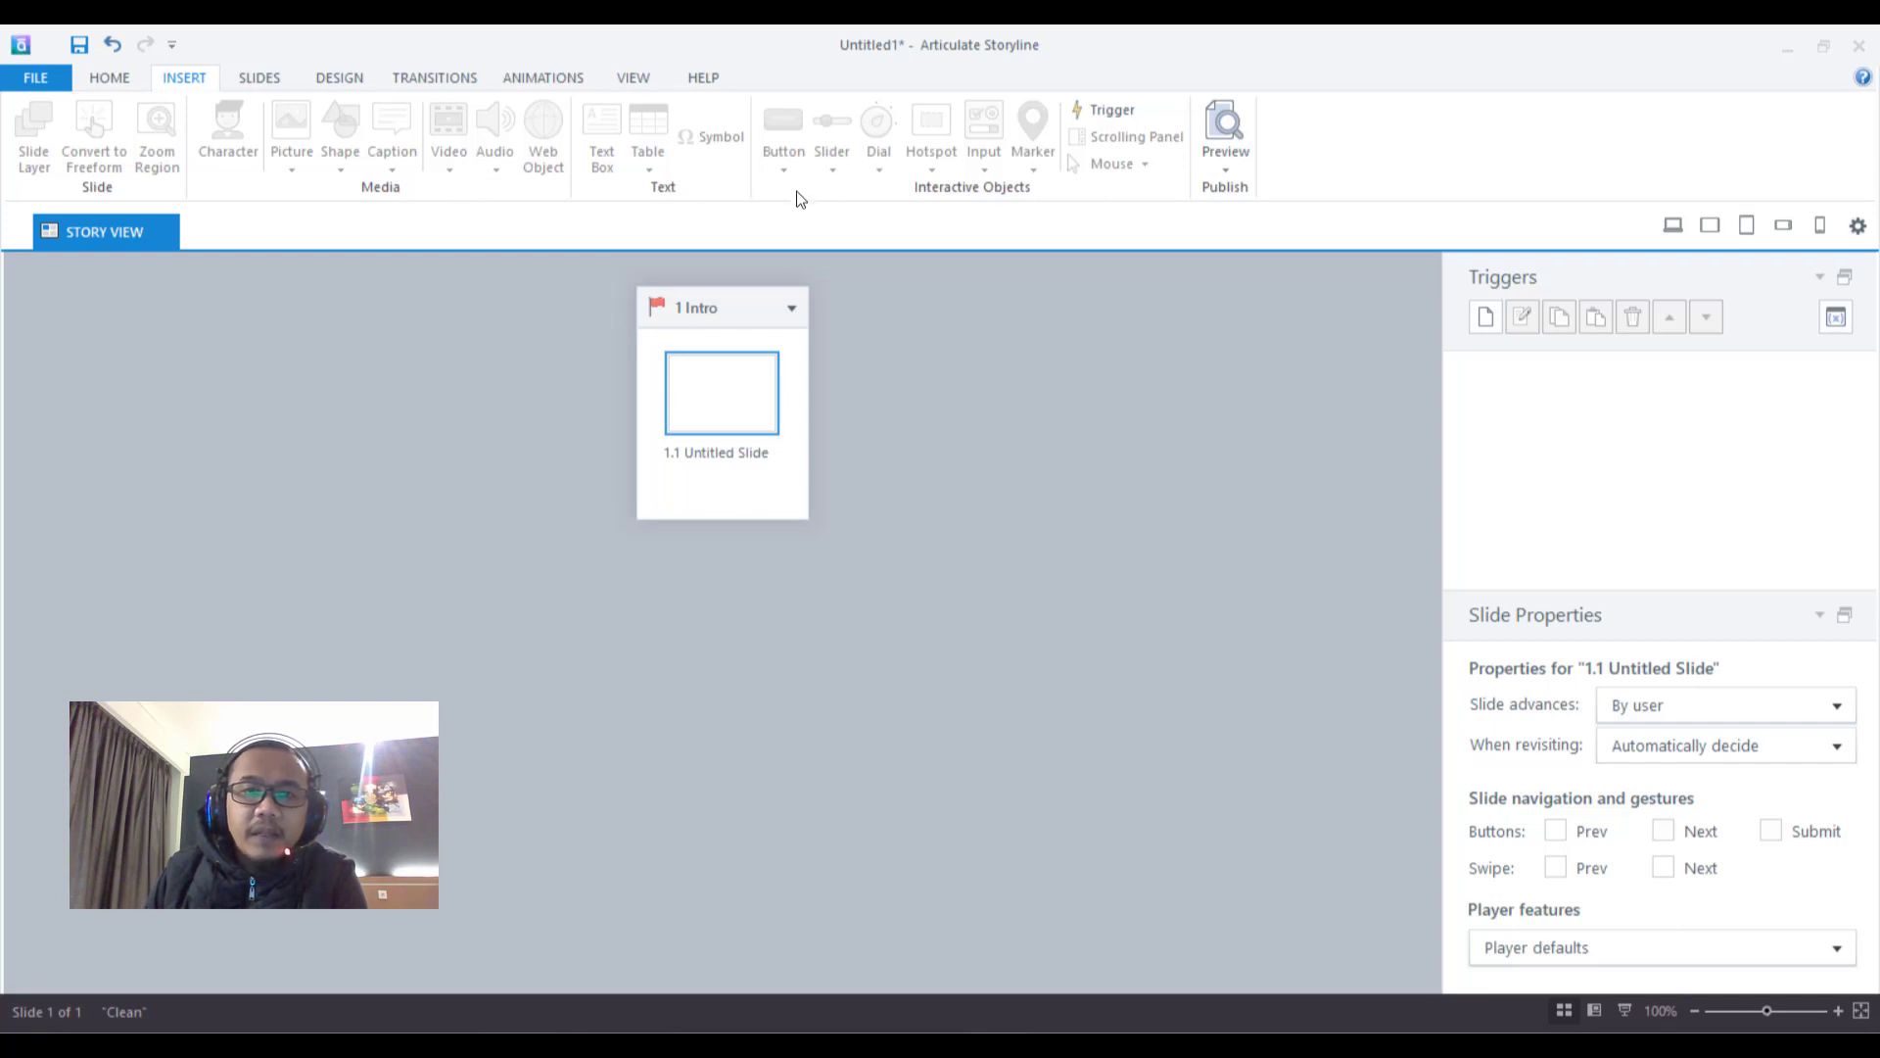
click(270, 76)
click(358, 70)
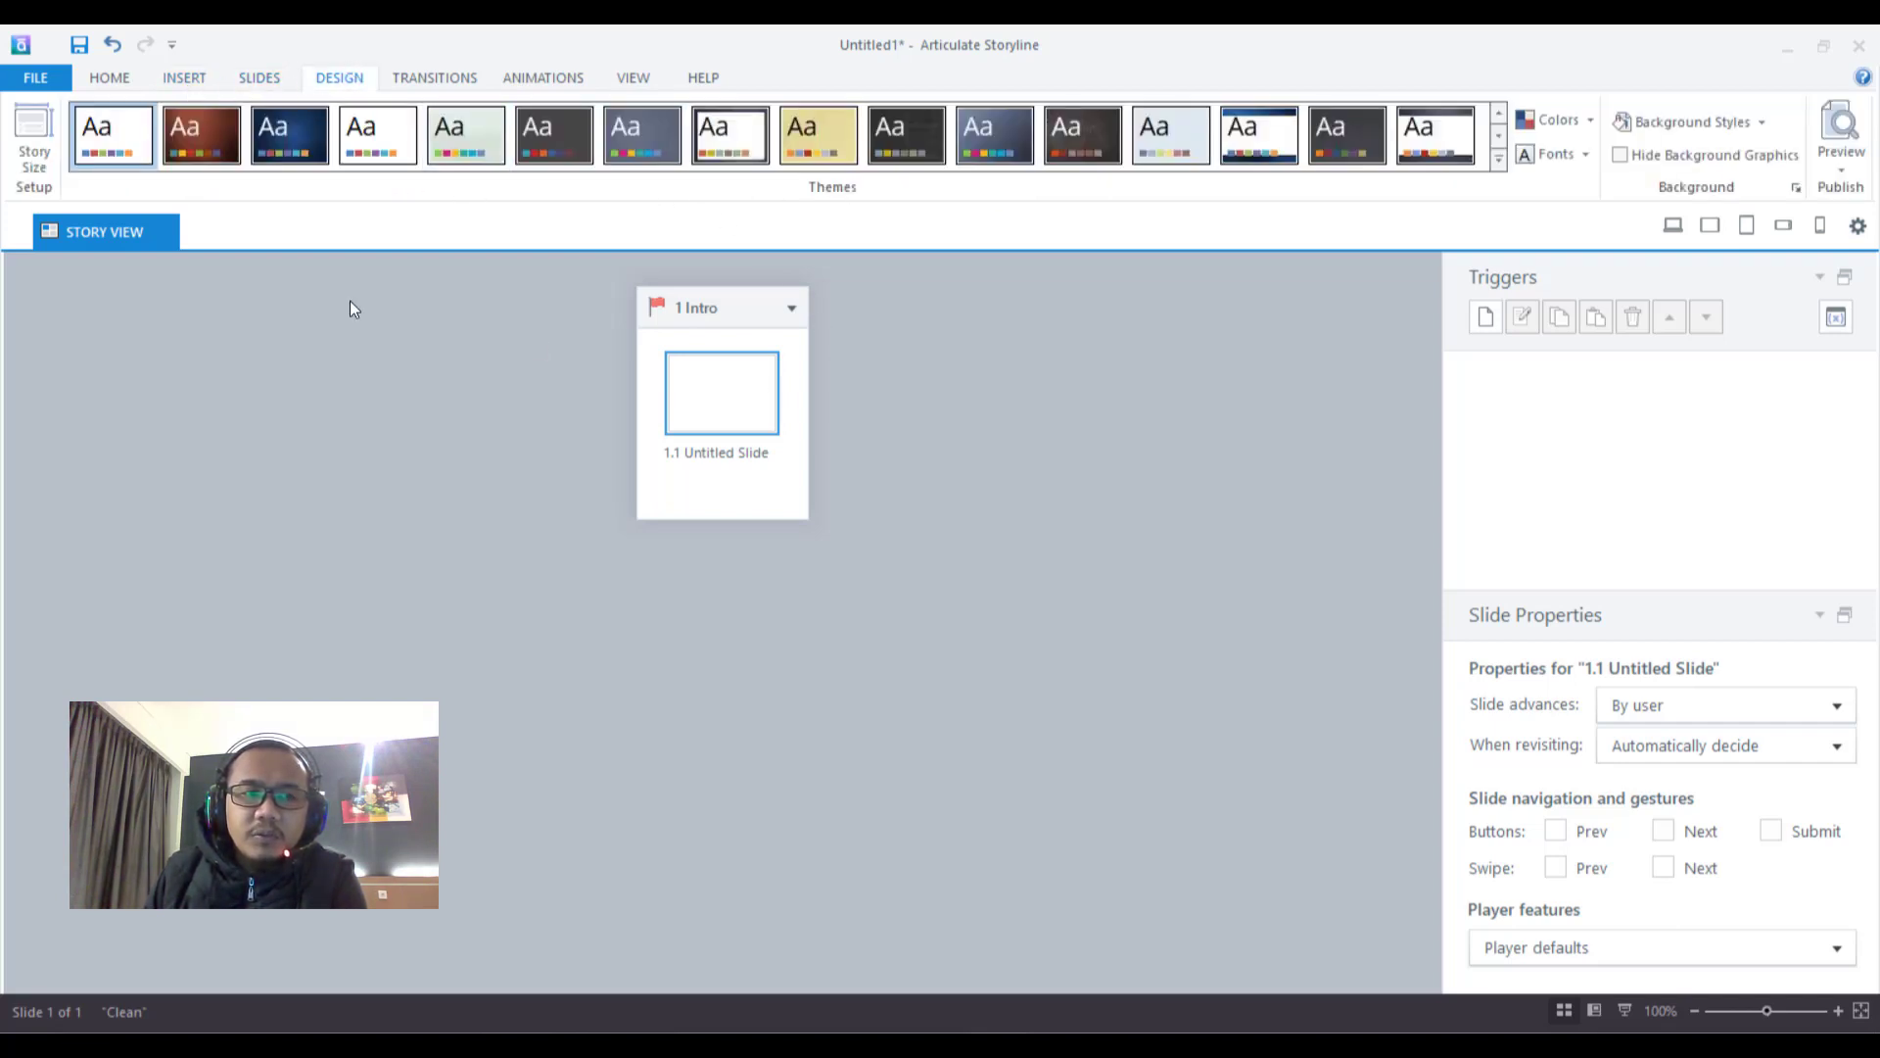
scroll(546, 76, down, 4)
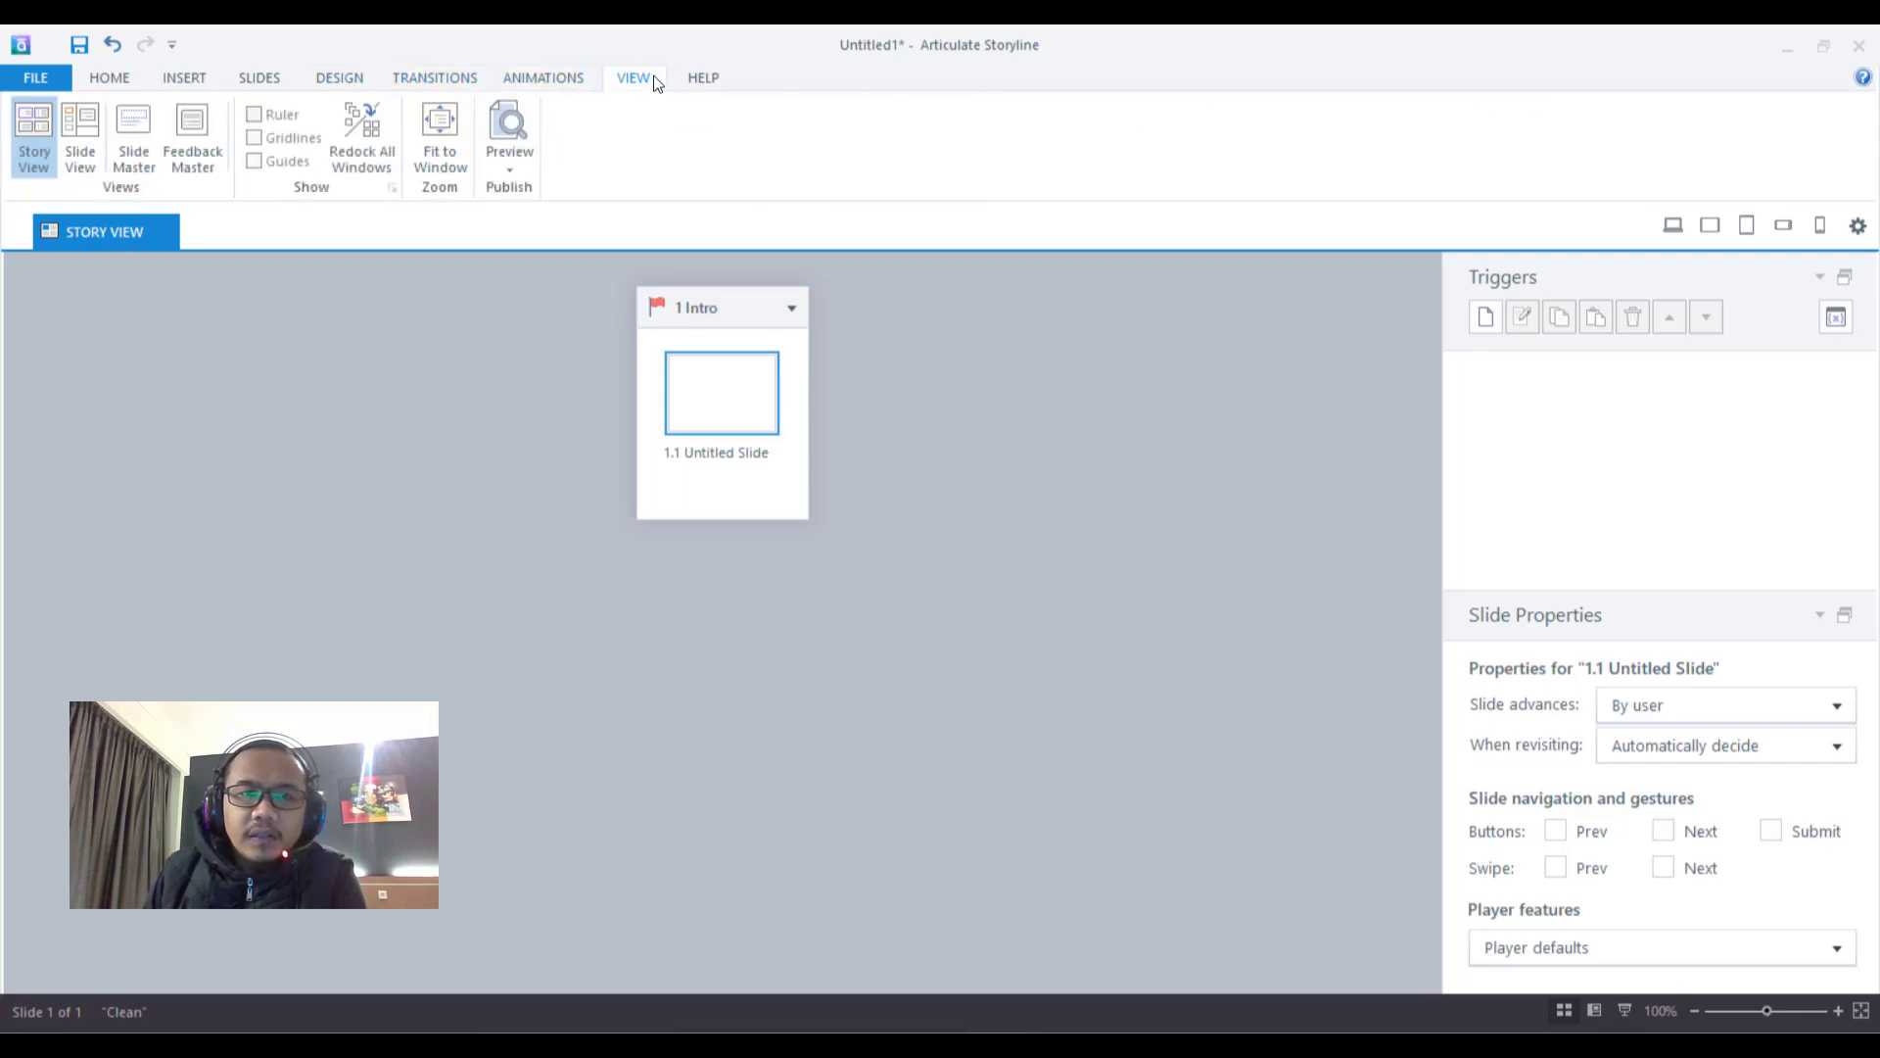
click(323, 84)
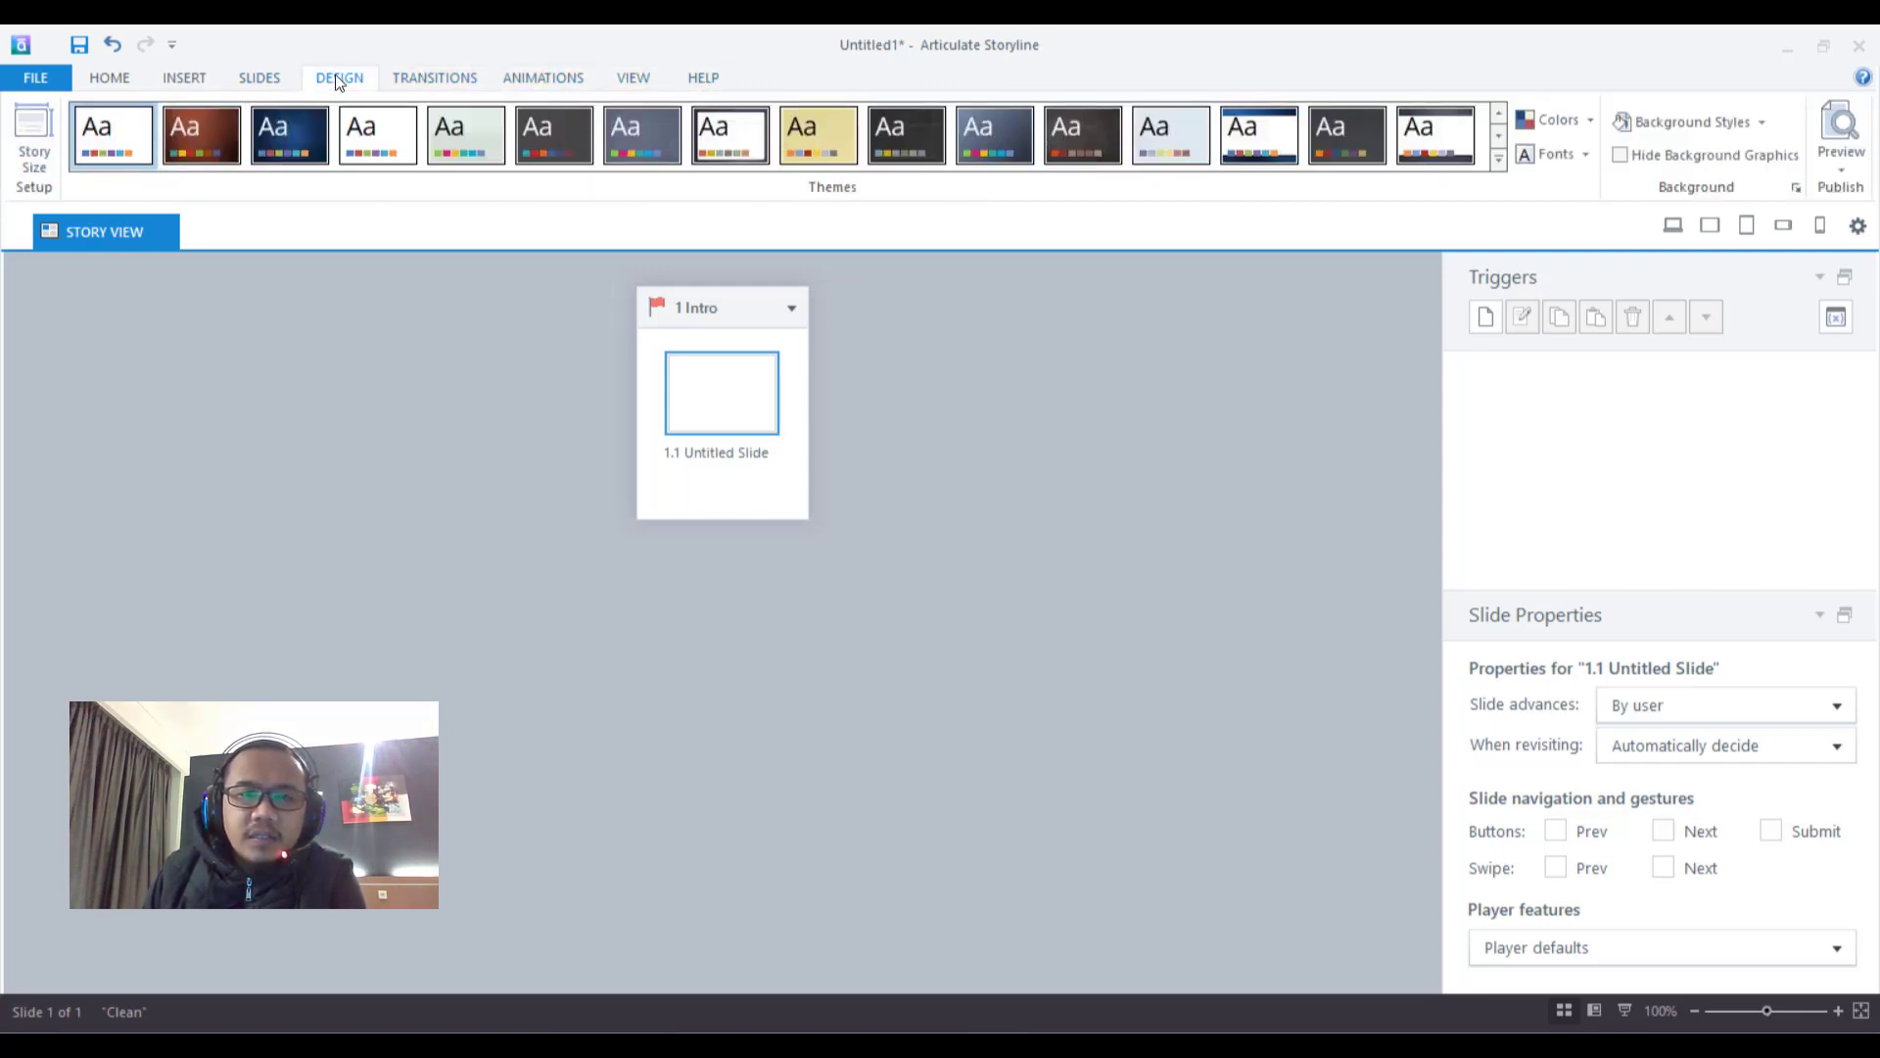
Switch the story size to the 16:9 preset and set its width to 1280 with the aspect ratio locked
click(33, 137)
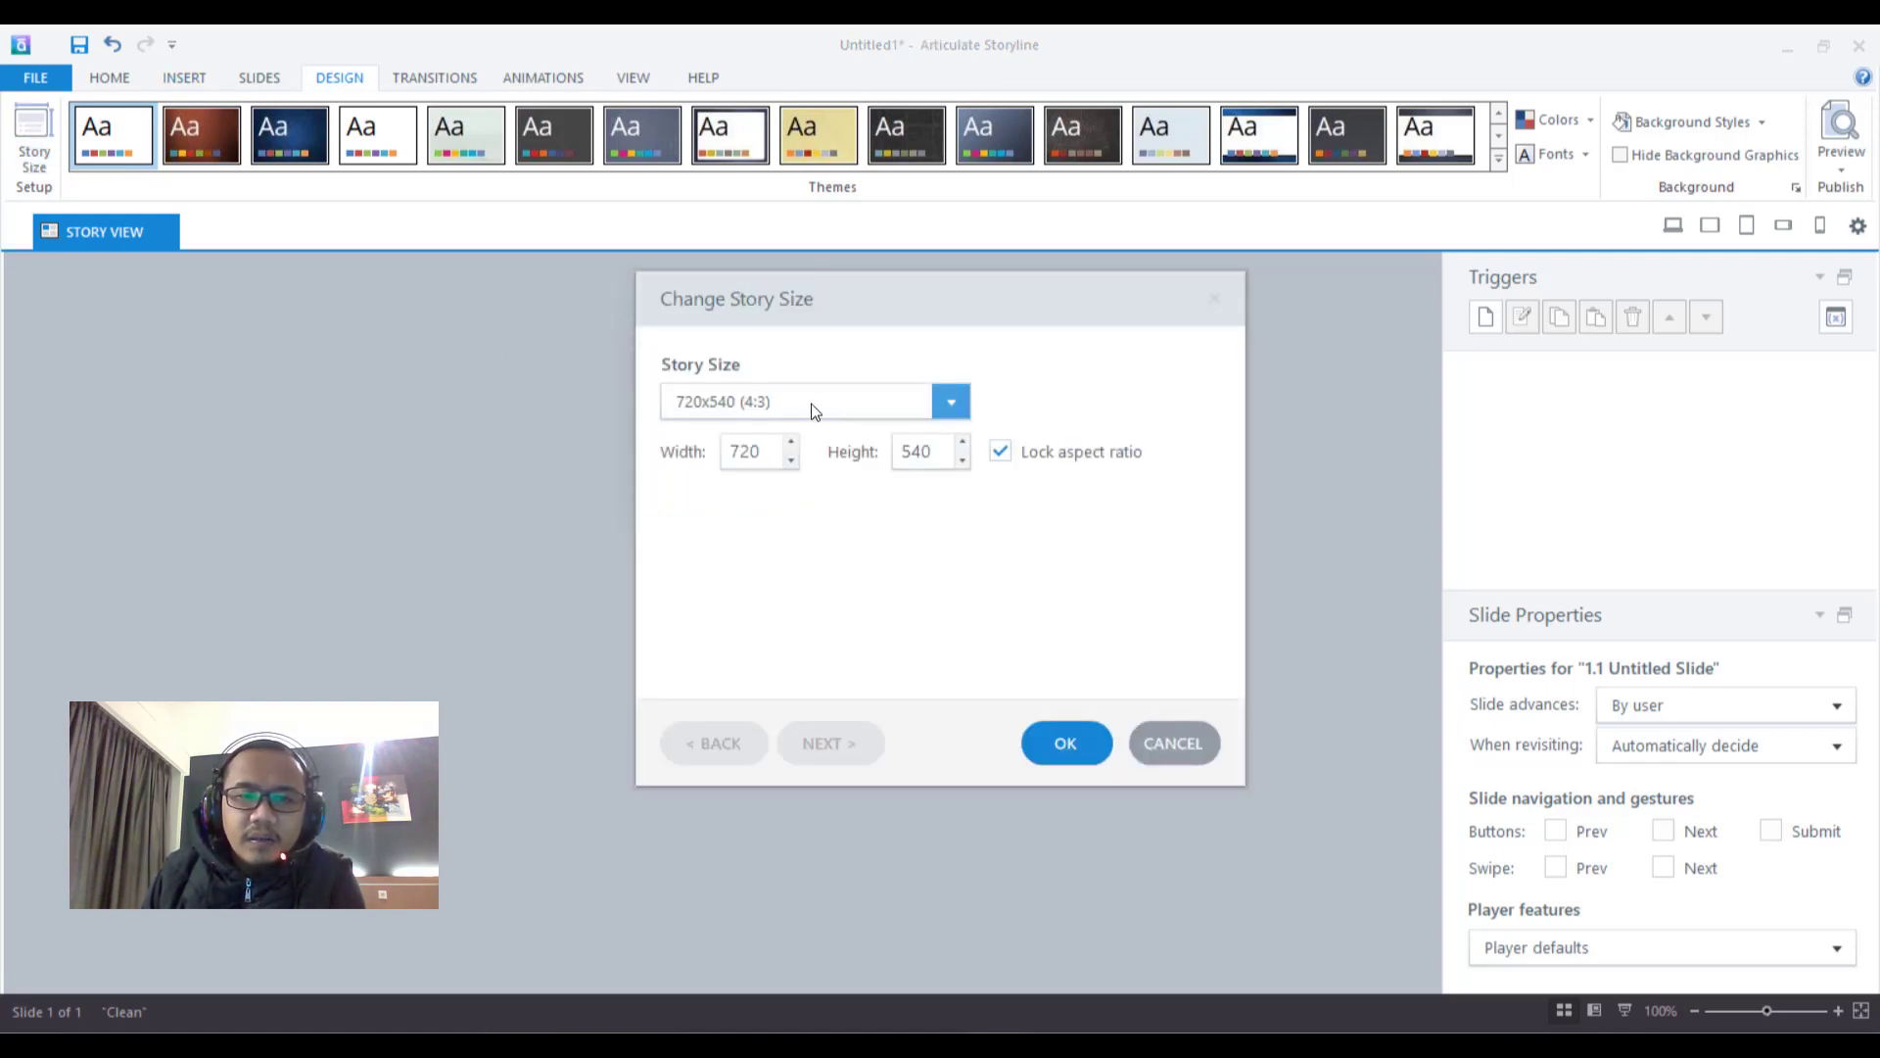
mouse_move(874, 299)
mouse_down()
mouse_move(911, 282)
mouse_move(874, 290)
mouse_up()
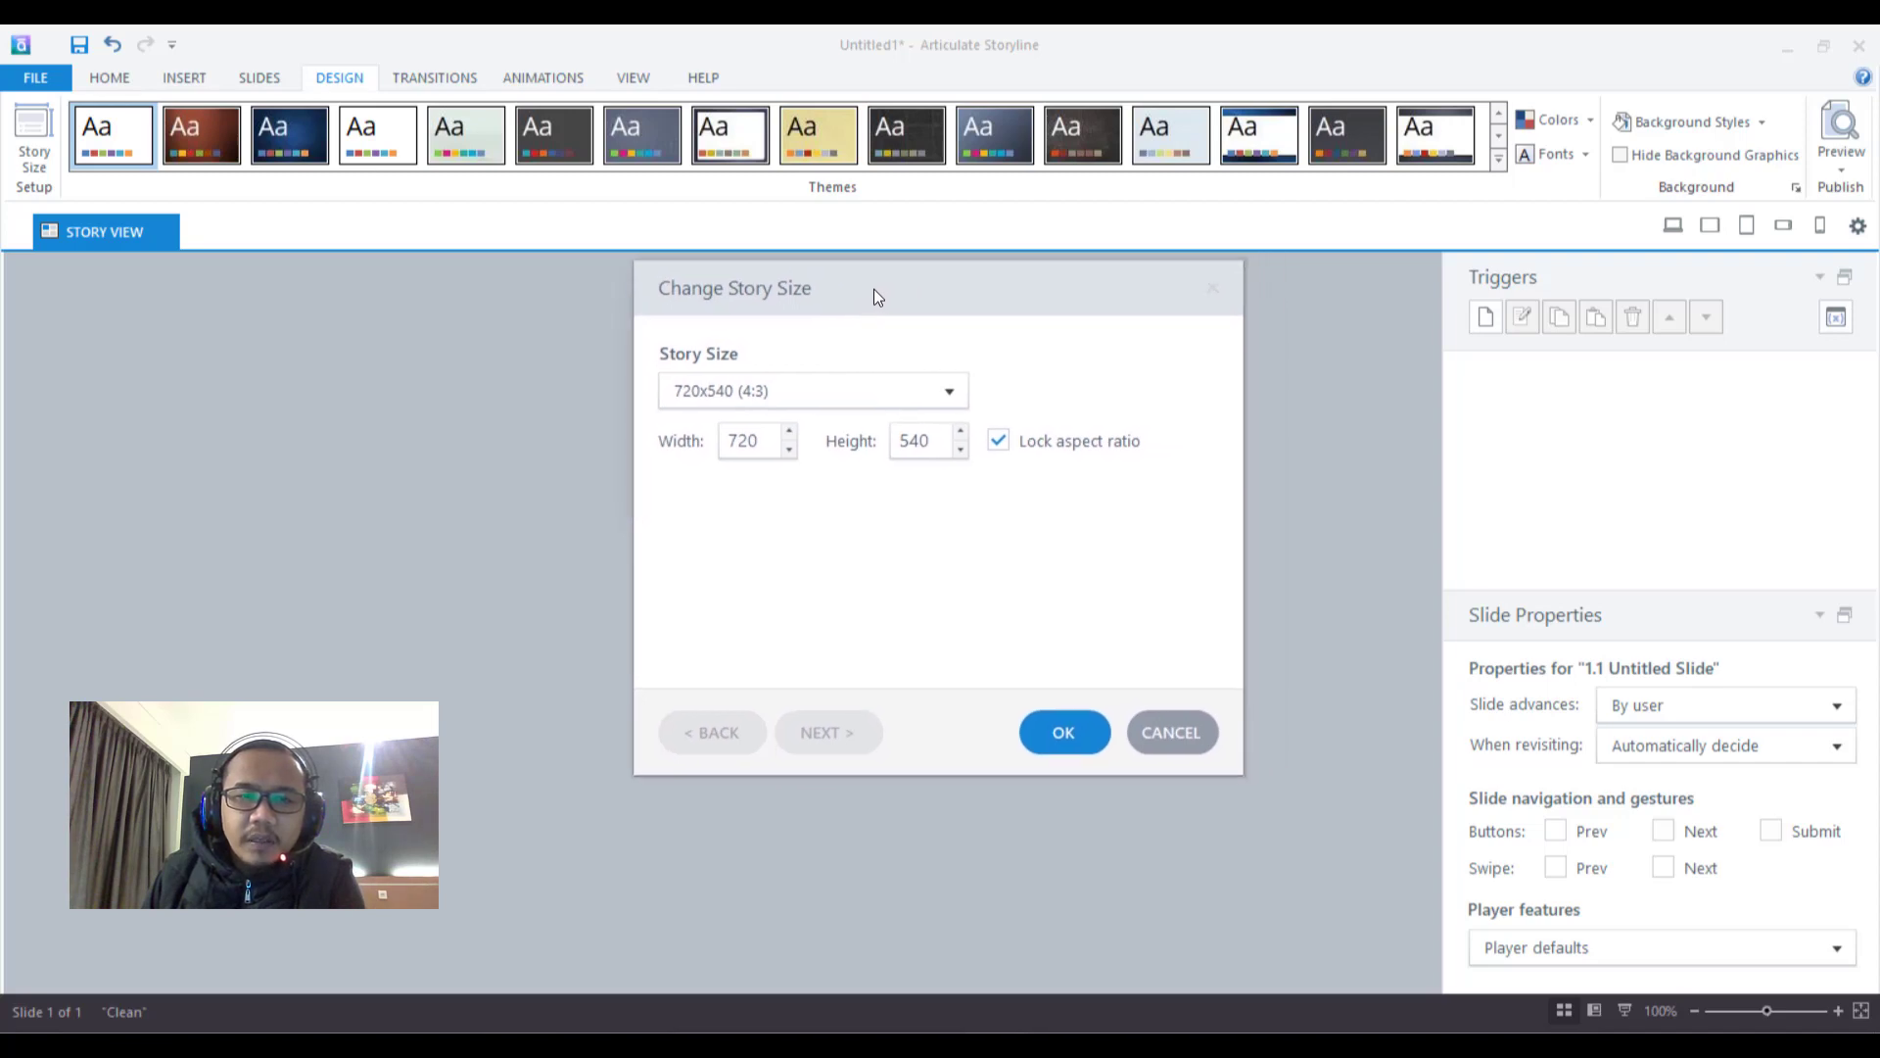
click(836, 391)
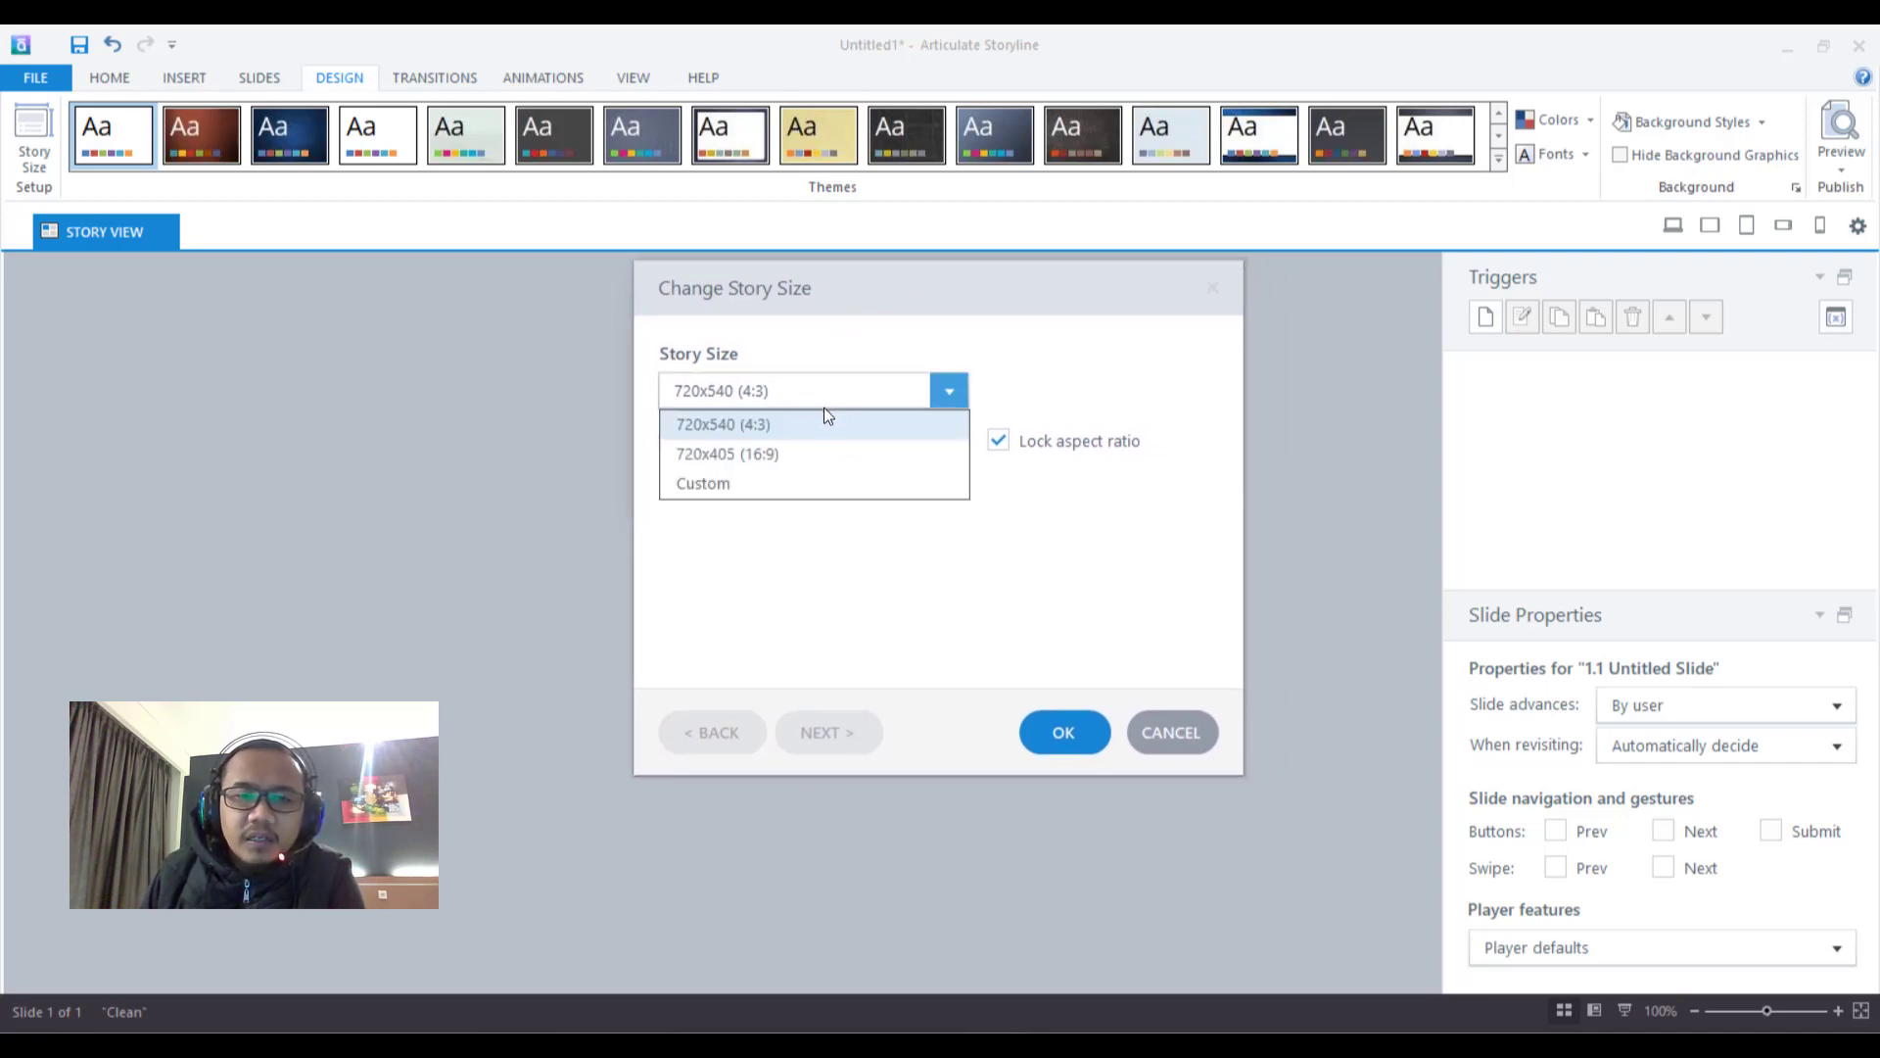
click(762, 465)
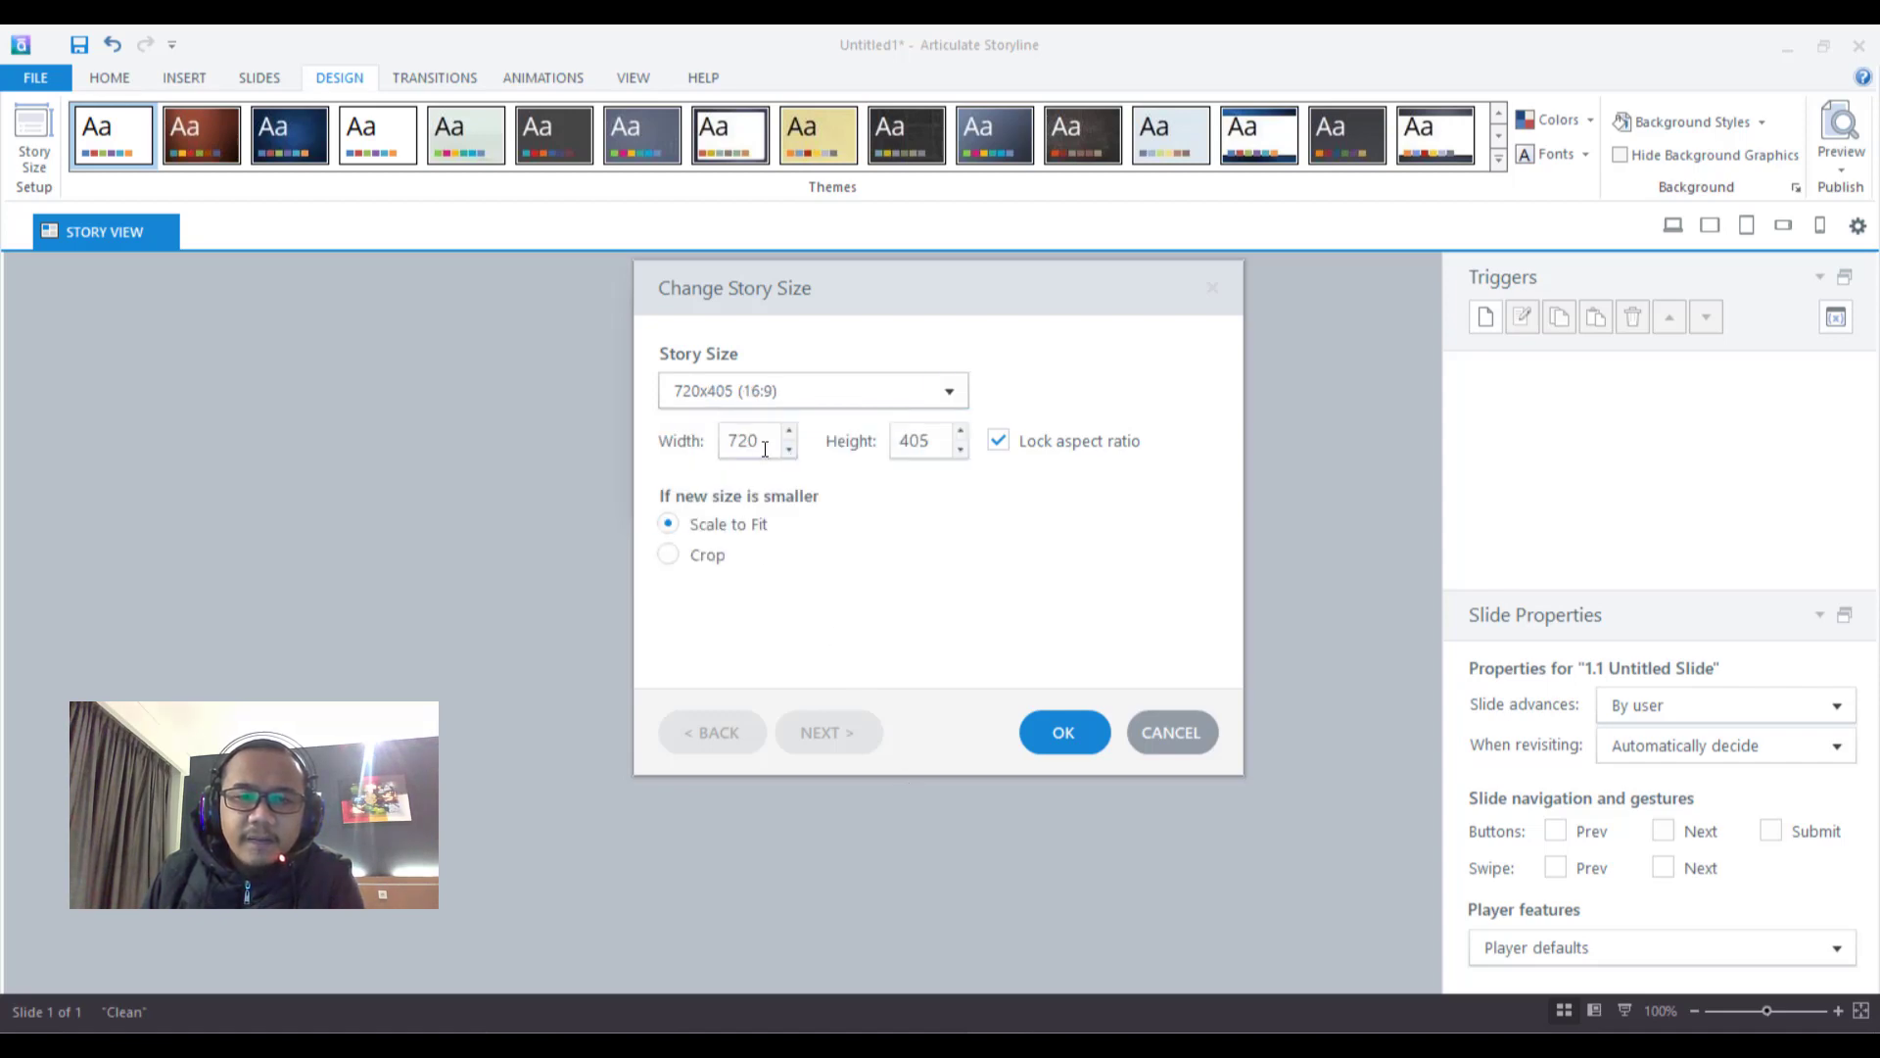
drag(765, 448, 714, 441)
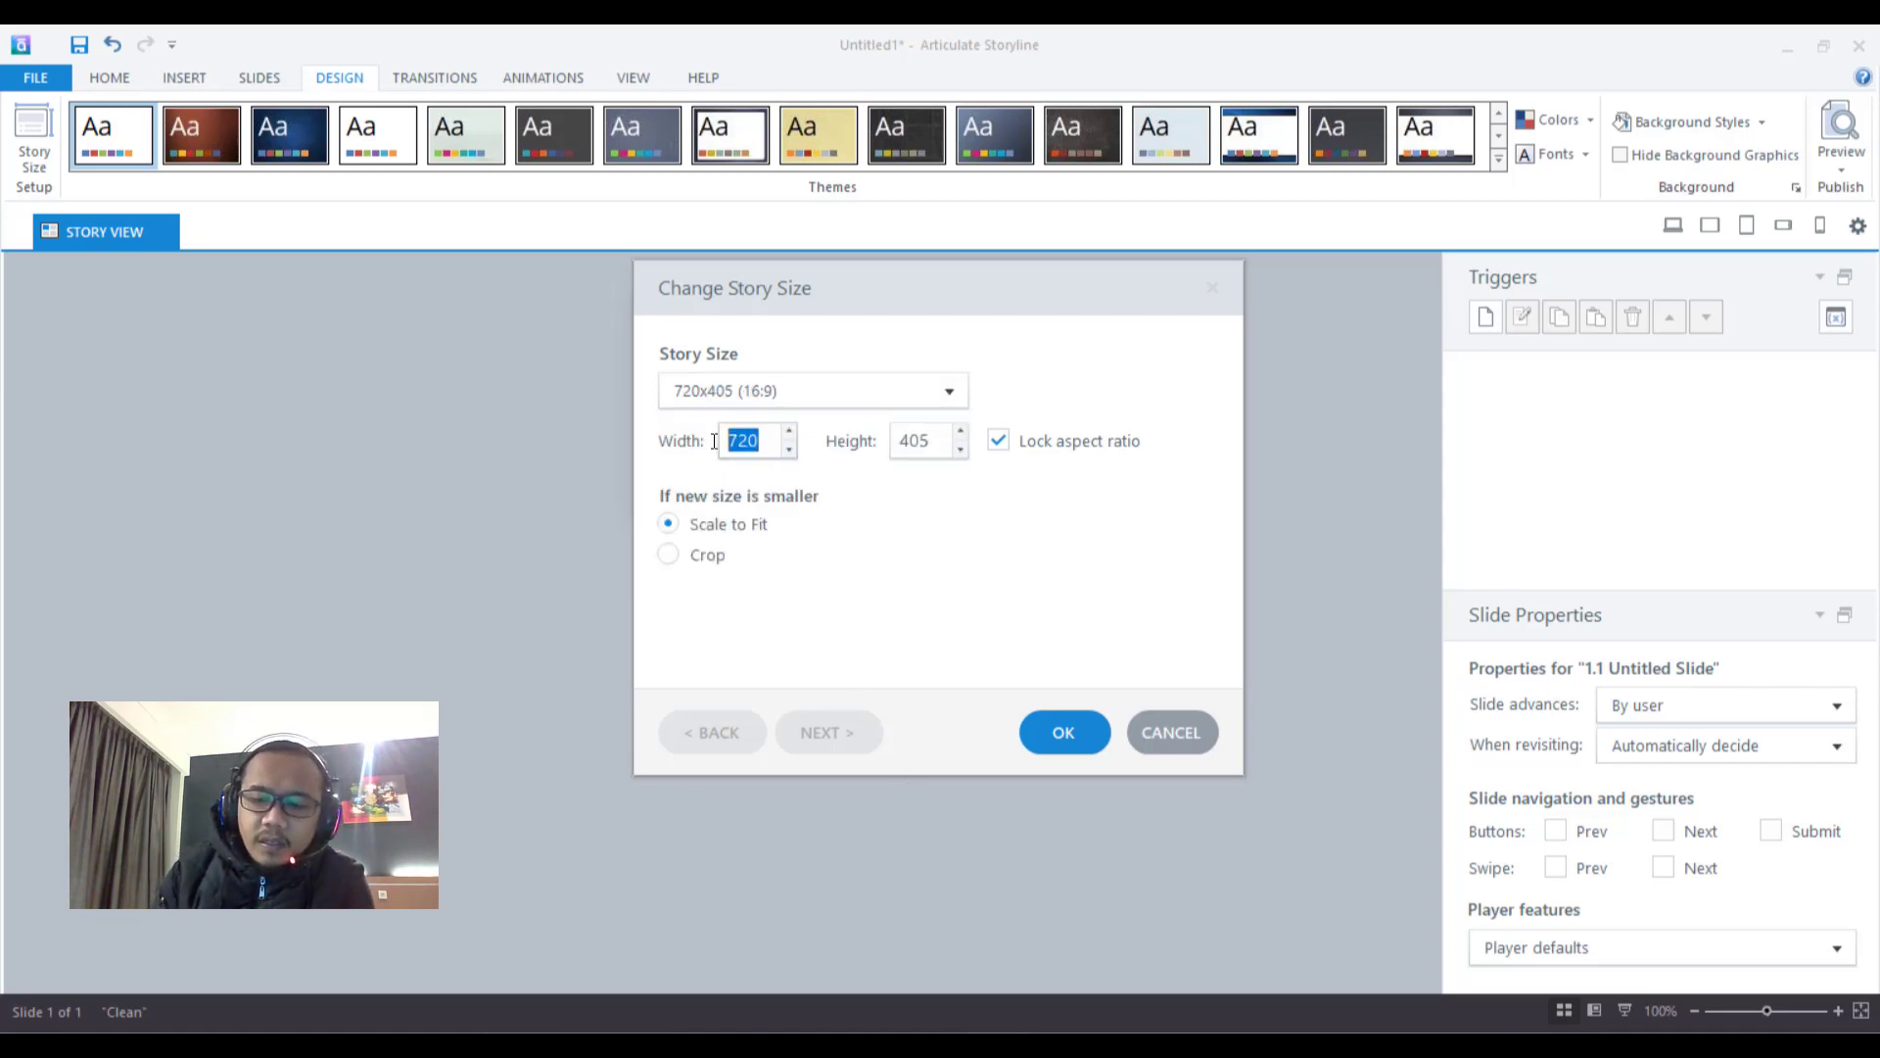
text(128)
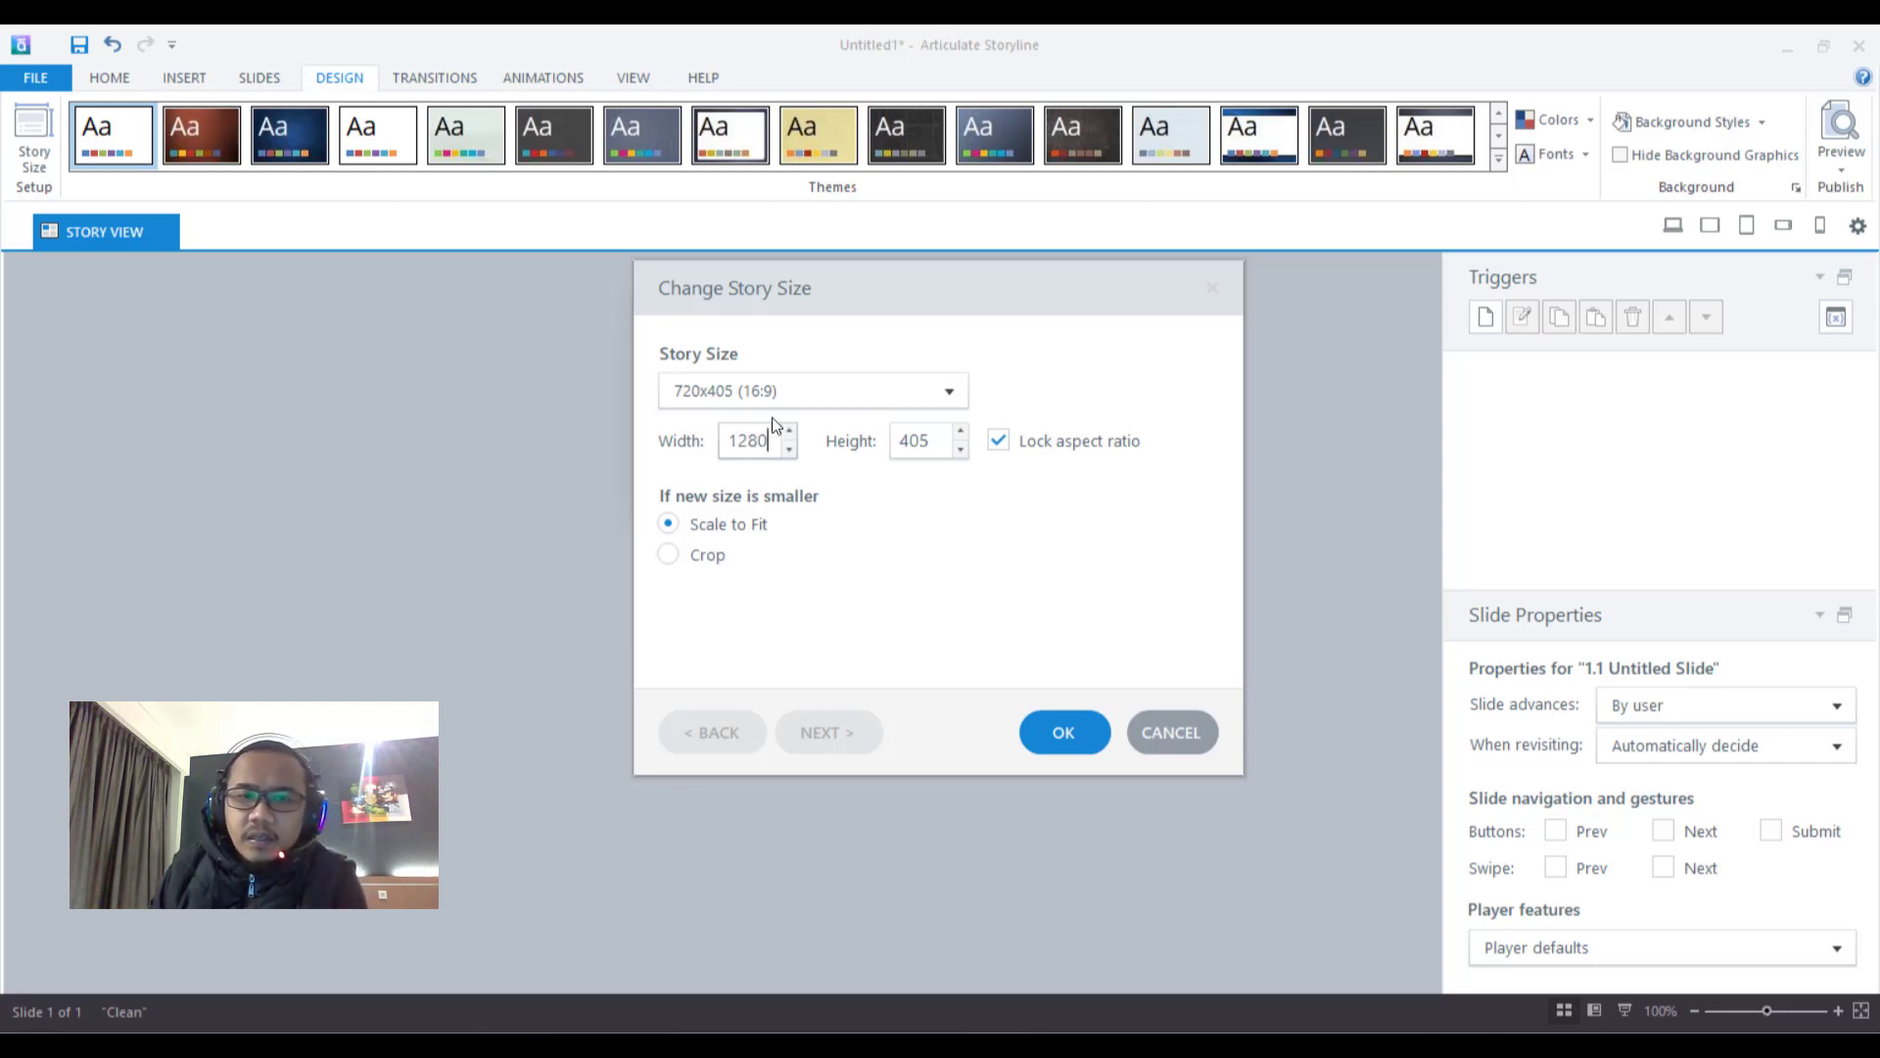
click(932, 452)
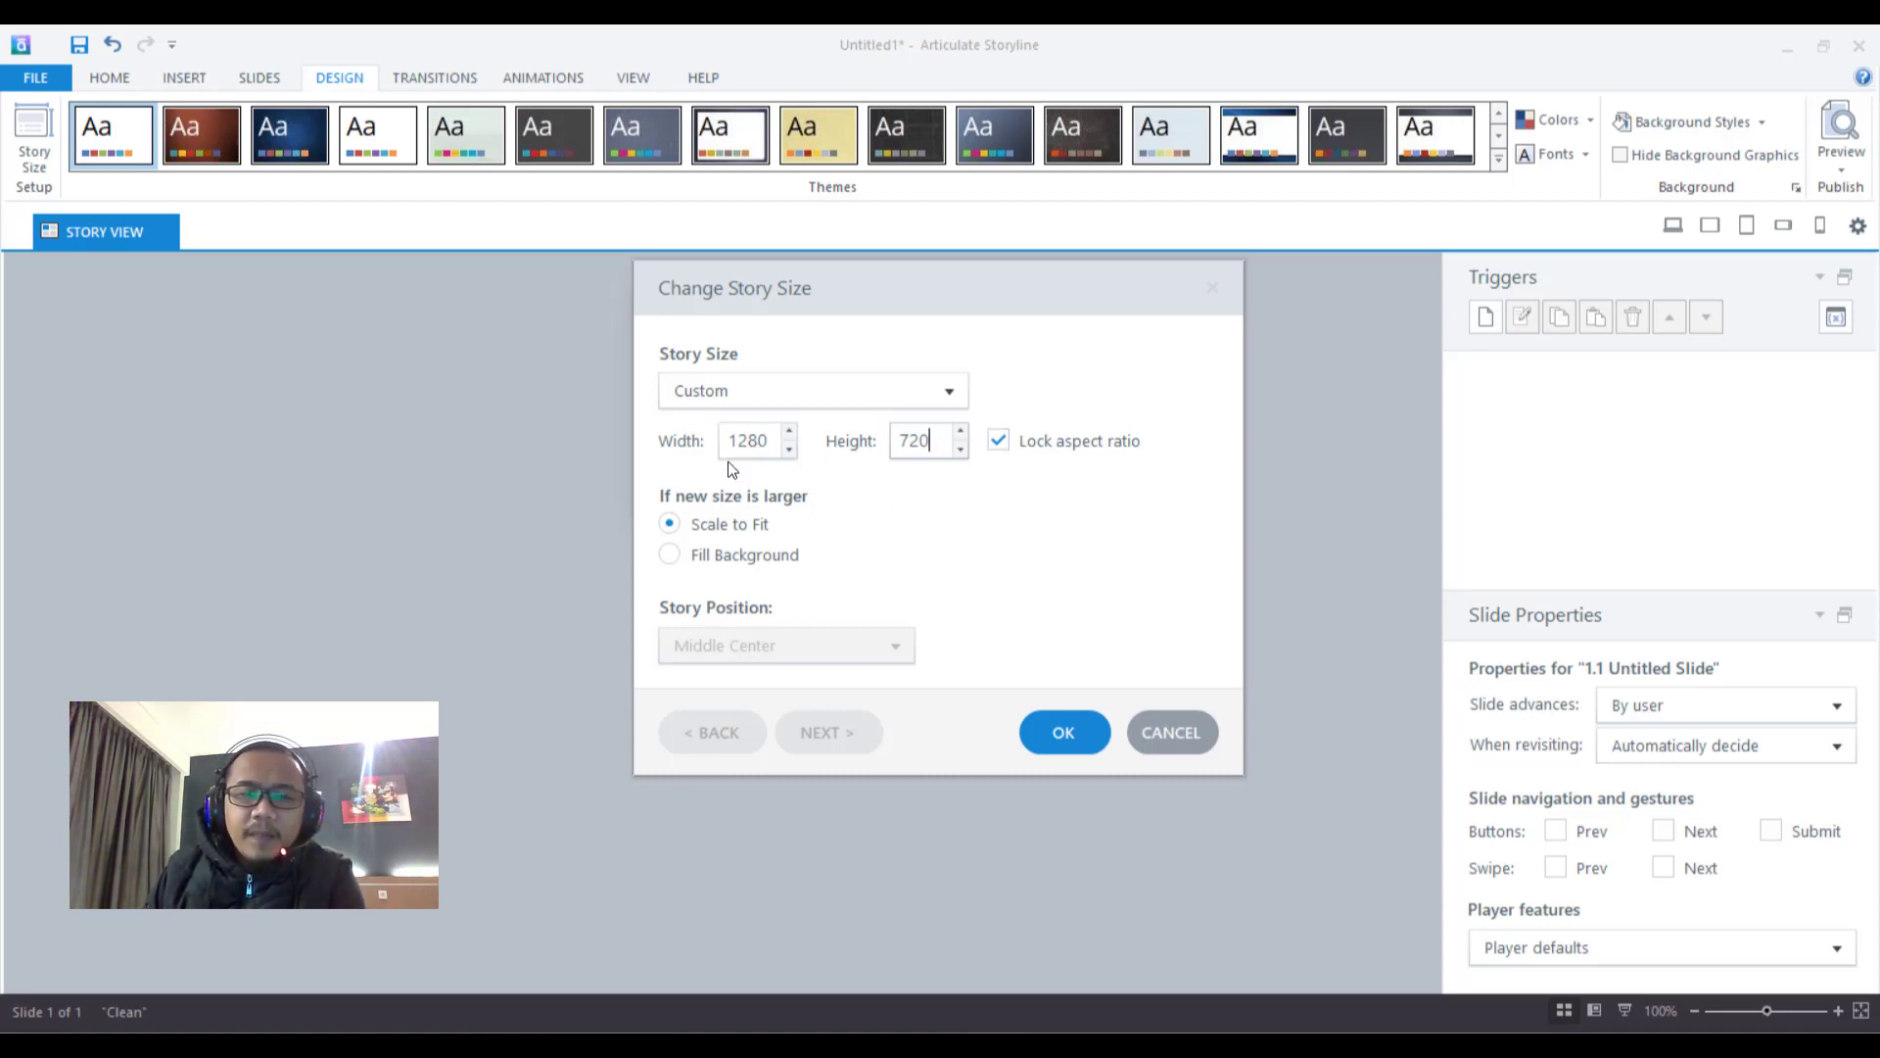
Try a story width of 1920 with the aspect ratio locked
drag(766, 442, 700, 457)
text(19)
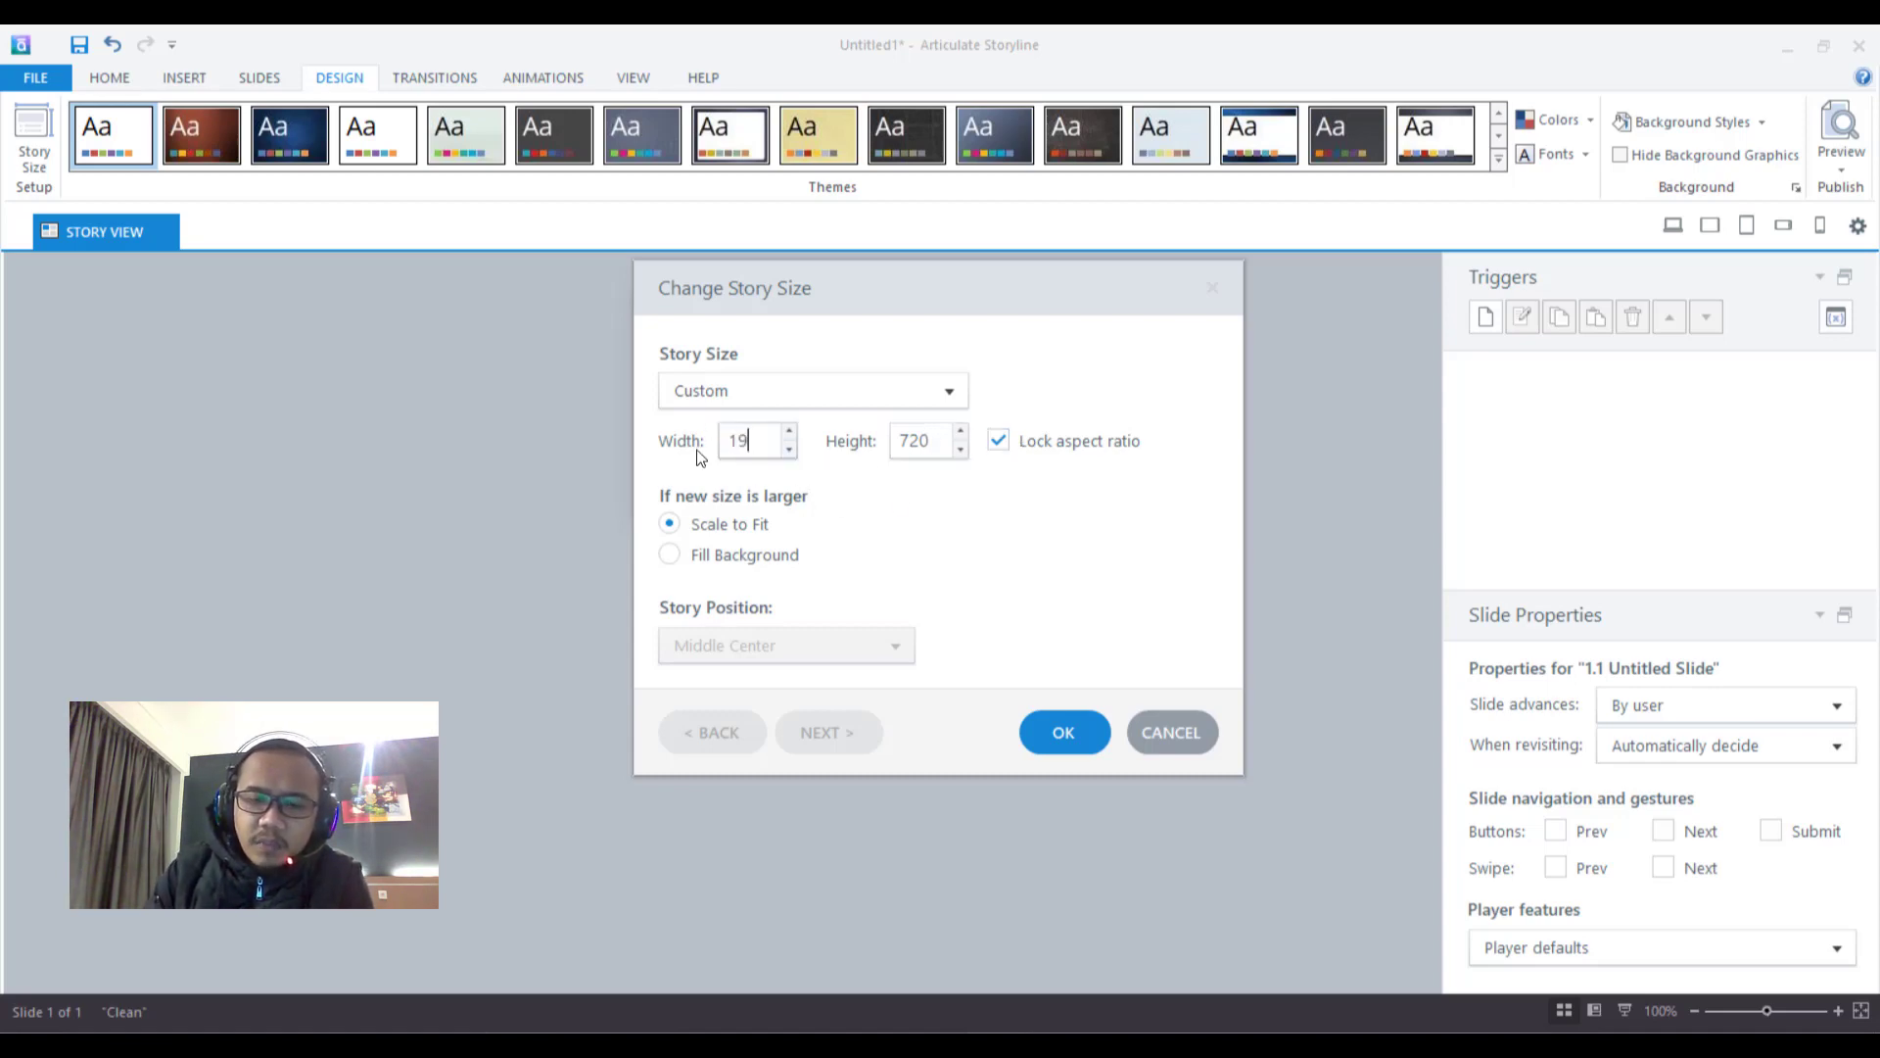
click(915, 452)
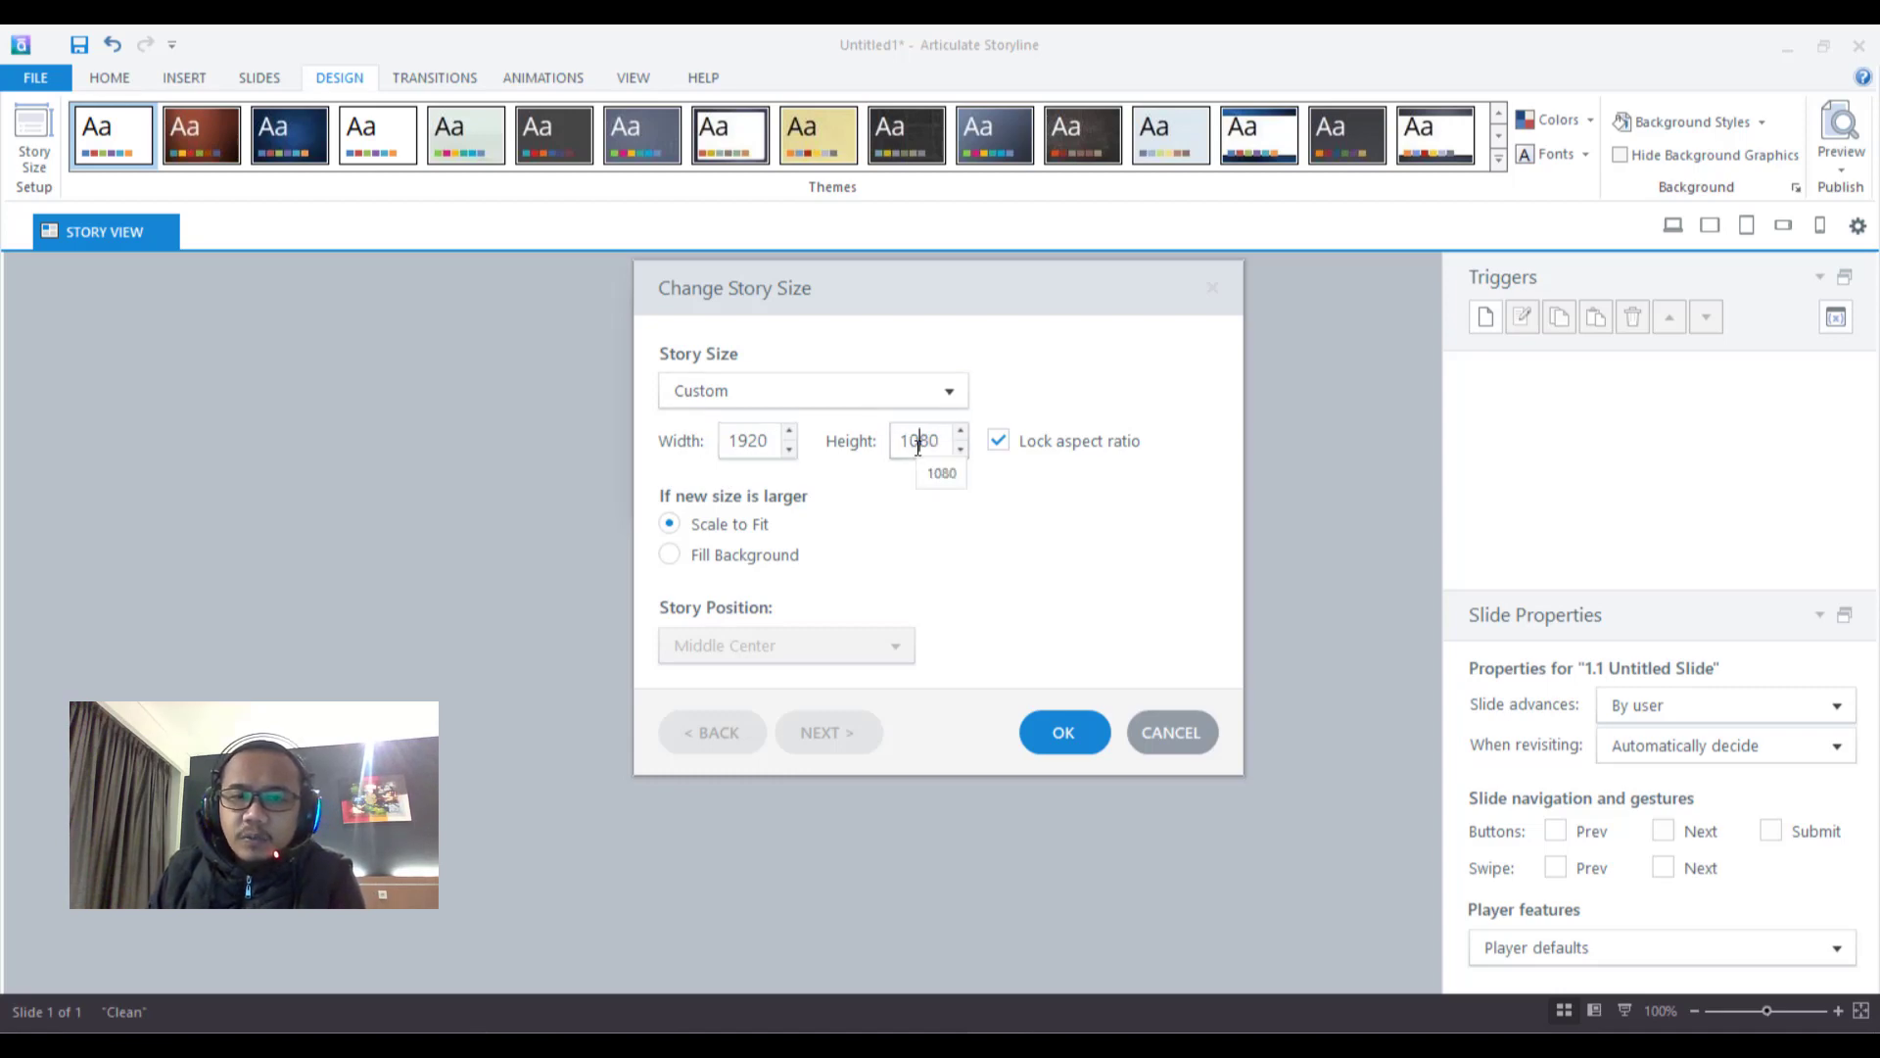
Set the story width to 1280, keeping the 16:9 proportions, and apply the new story size
double_click(748, 441)
text(1280)
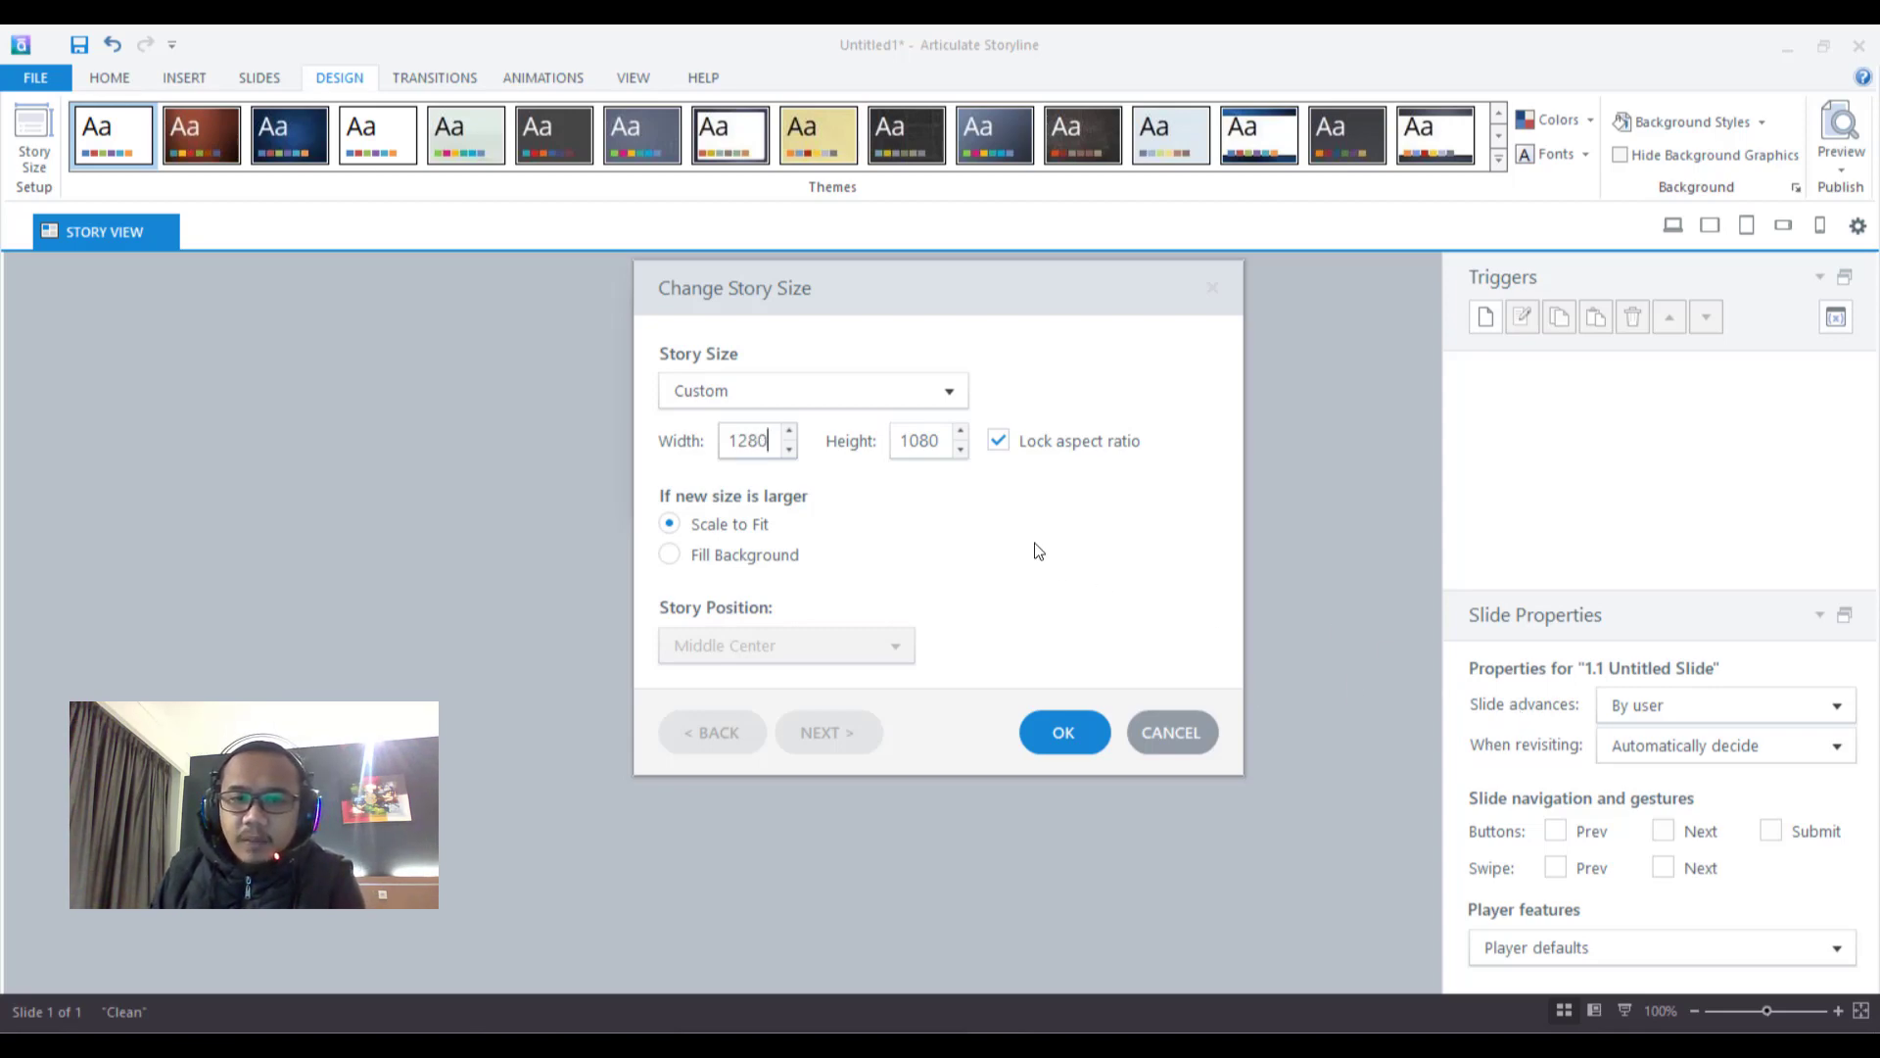
click(917, 440)
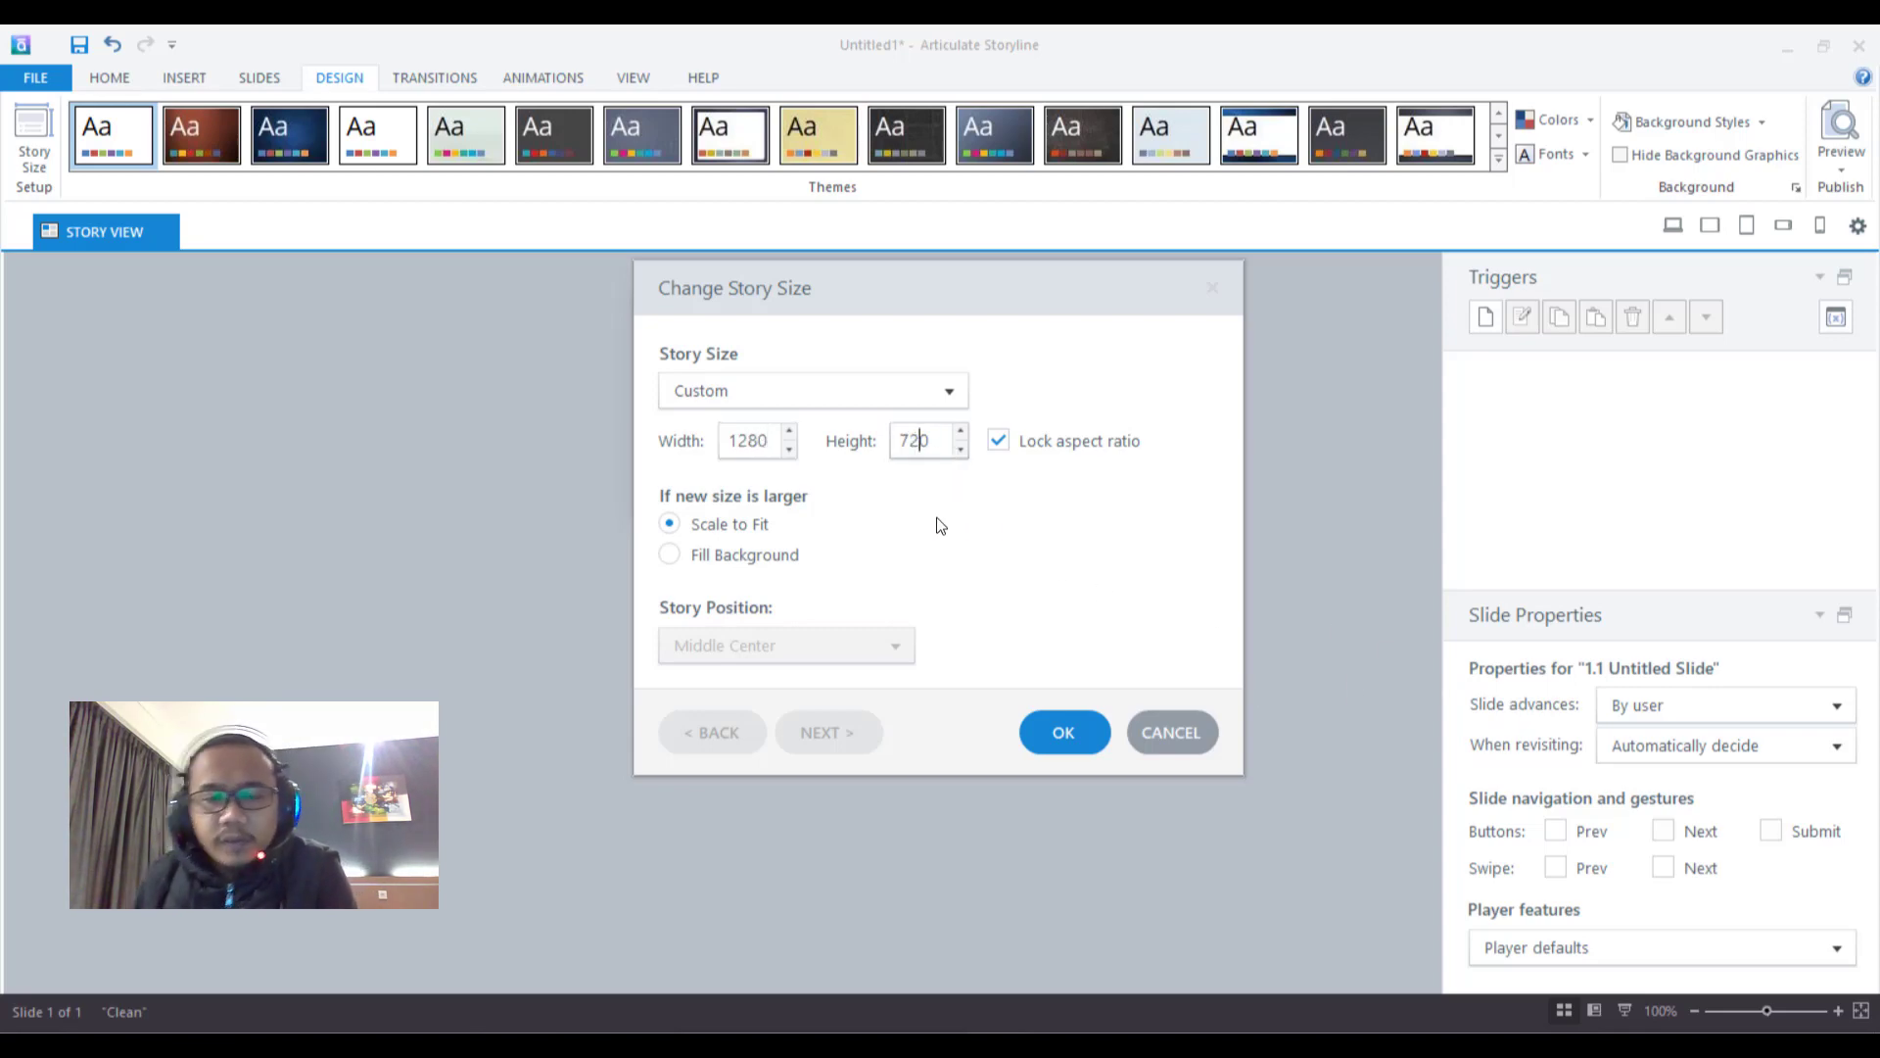
click(1053, 734)
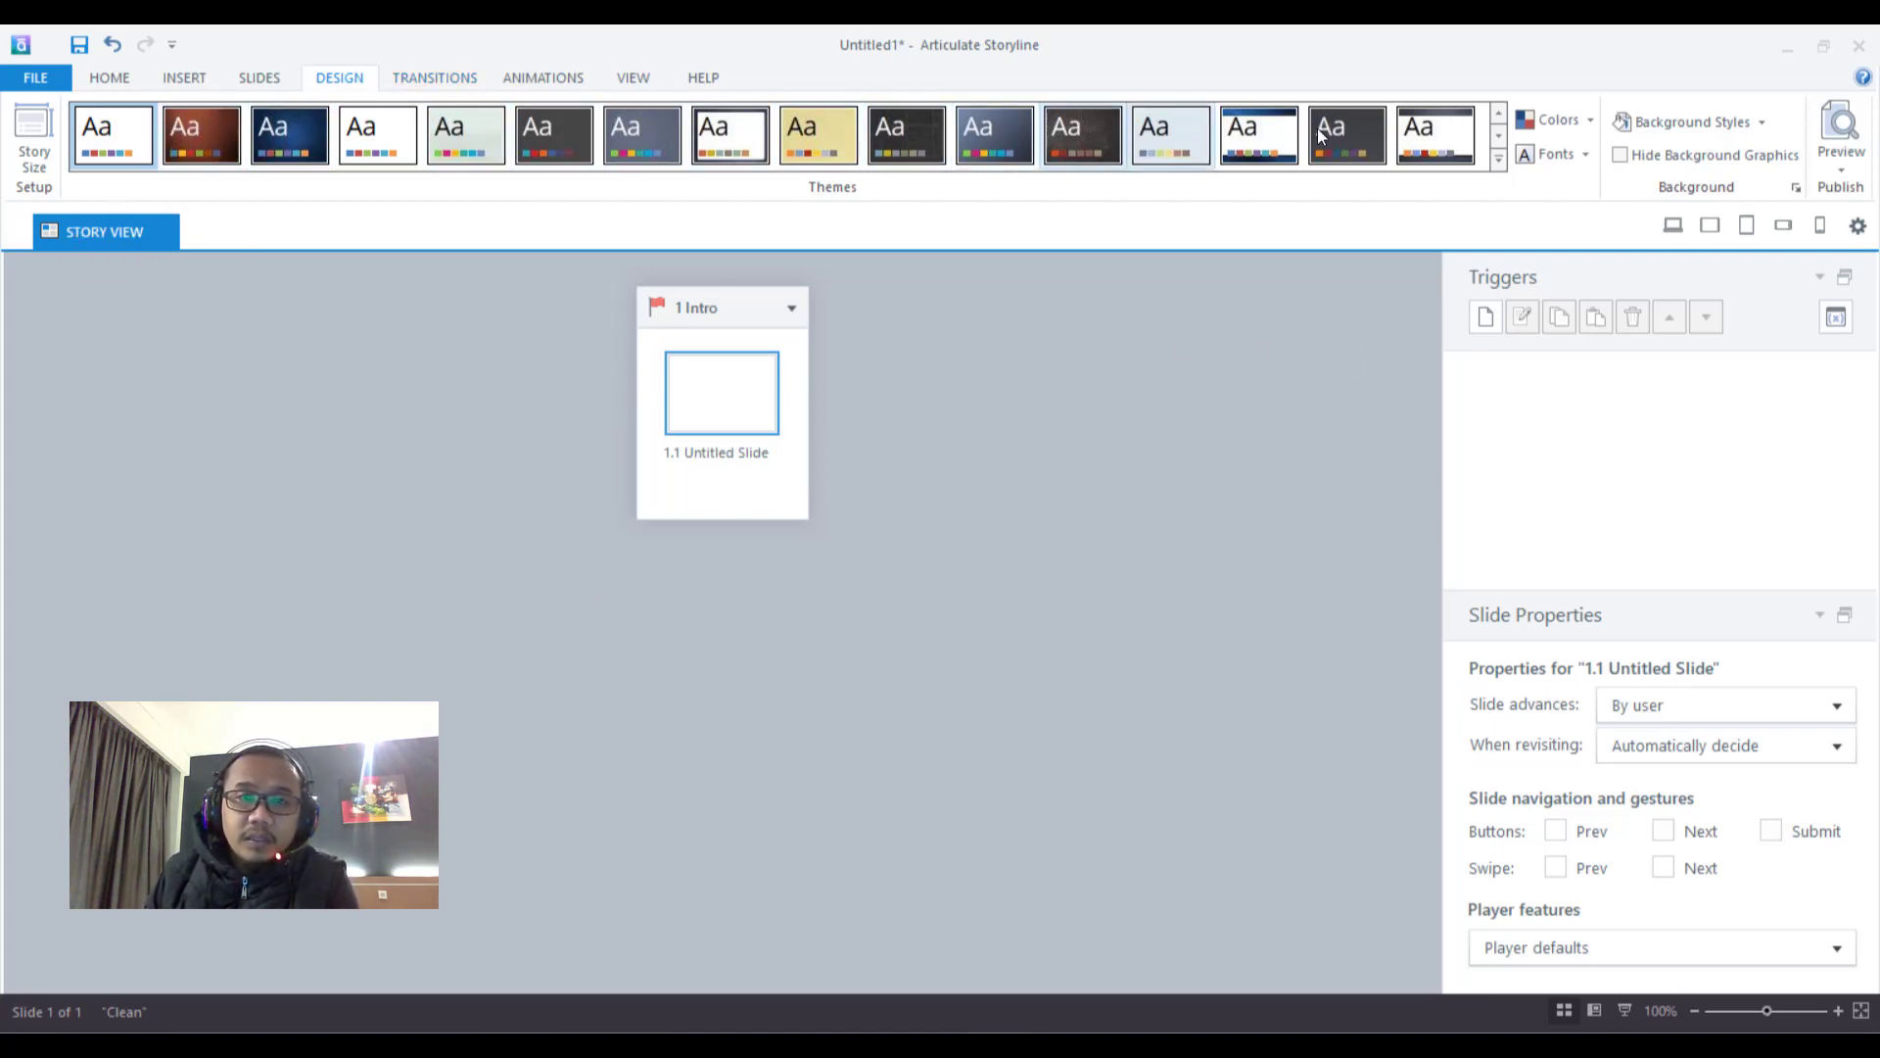
Try the dark red and dark blue themes on the slide, and return to the plain white Clean theme
click(194, 142)
click(290, 137)
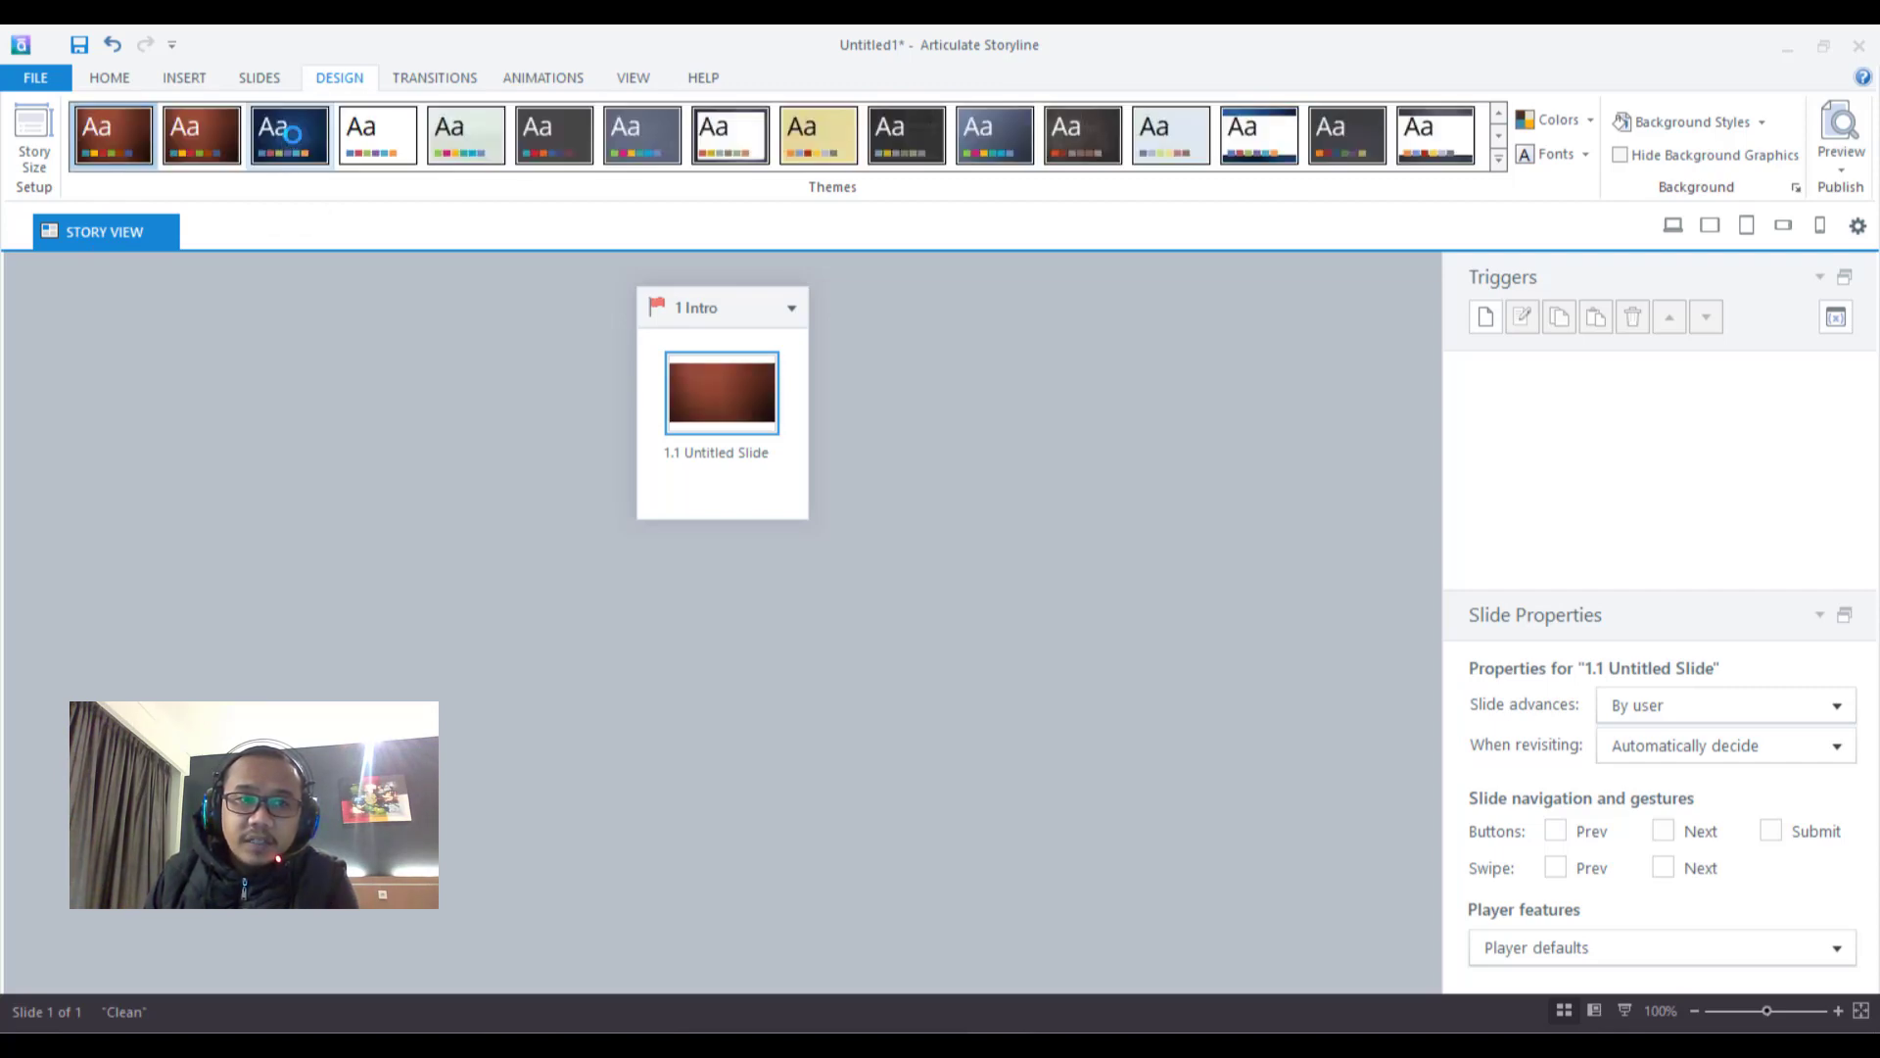
click(374, 141)
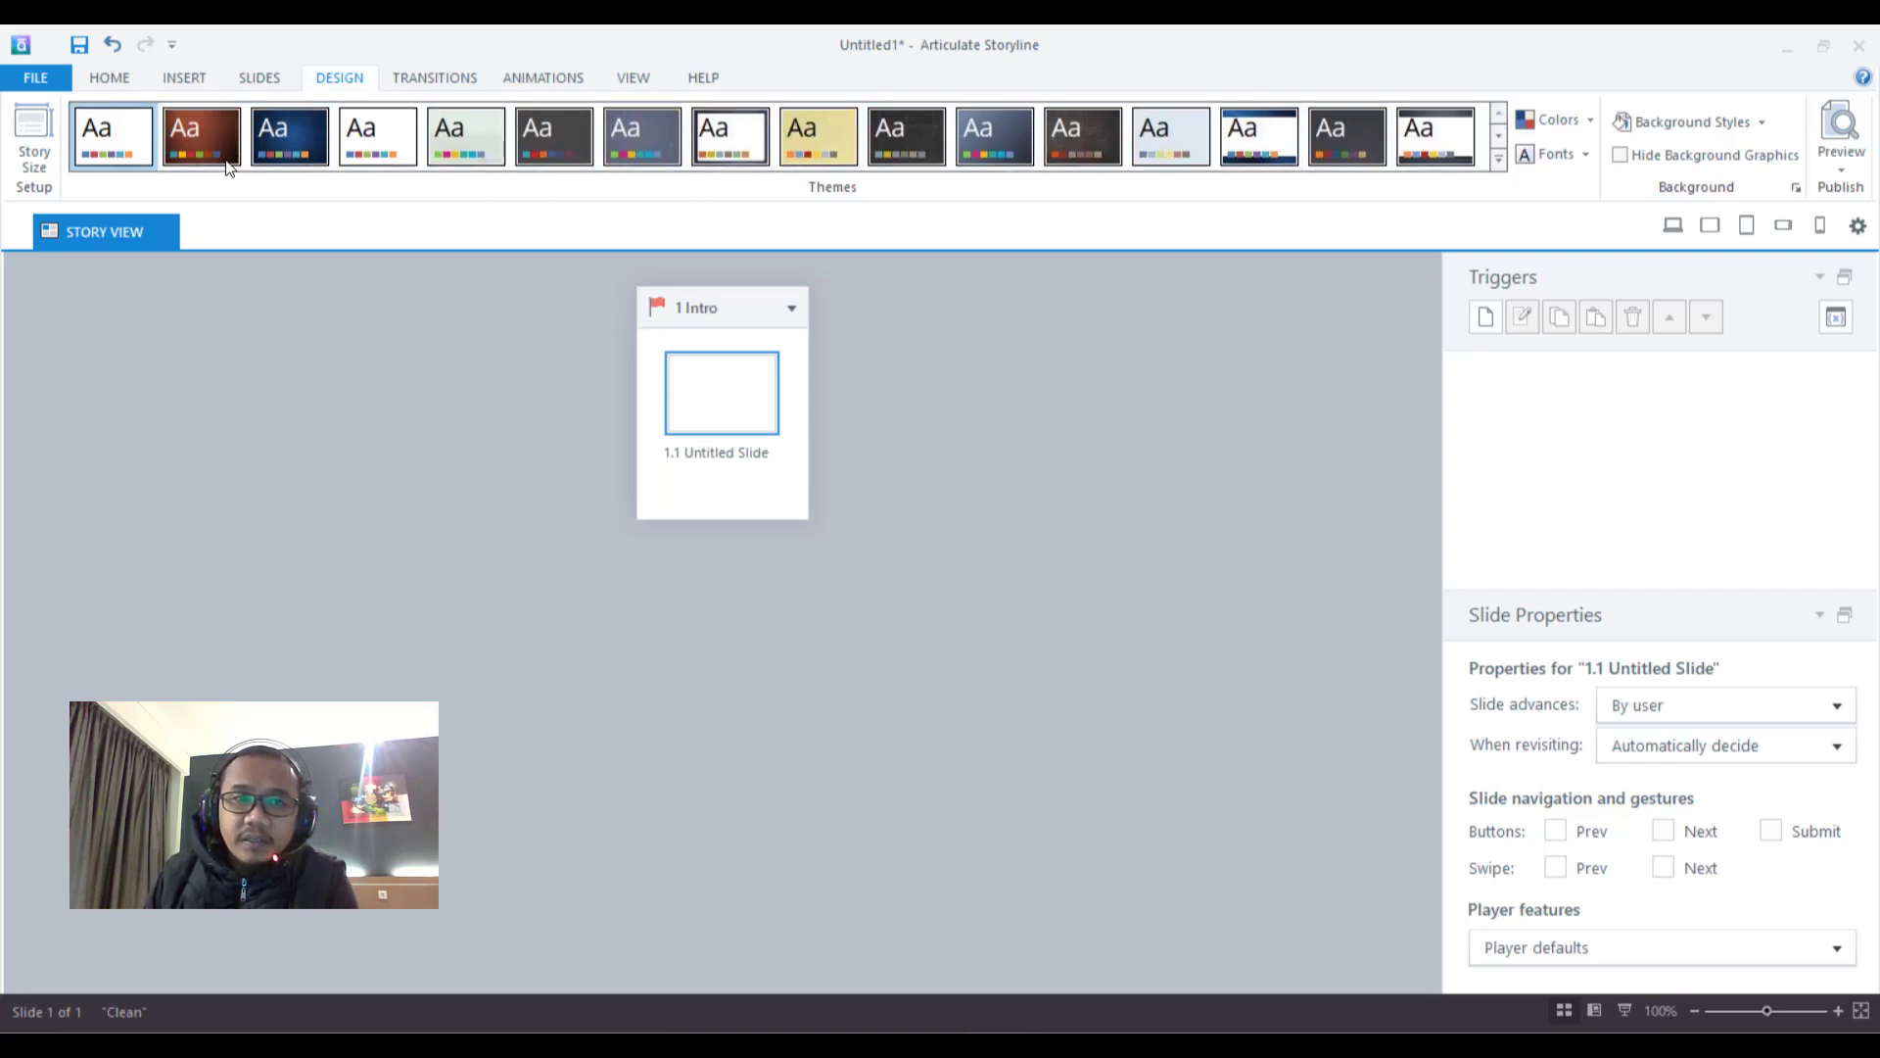
click(418, 77)
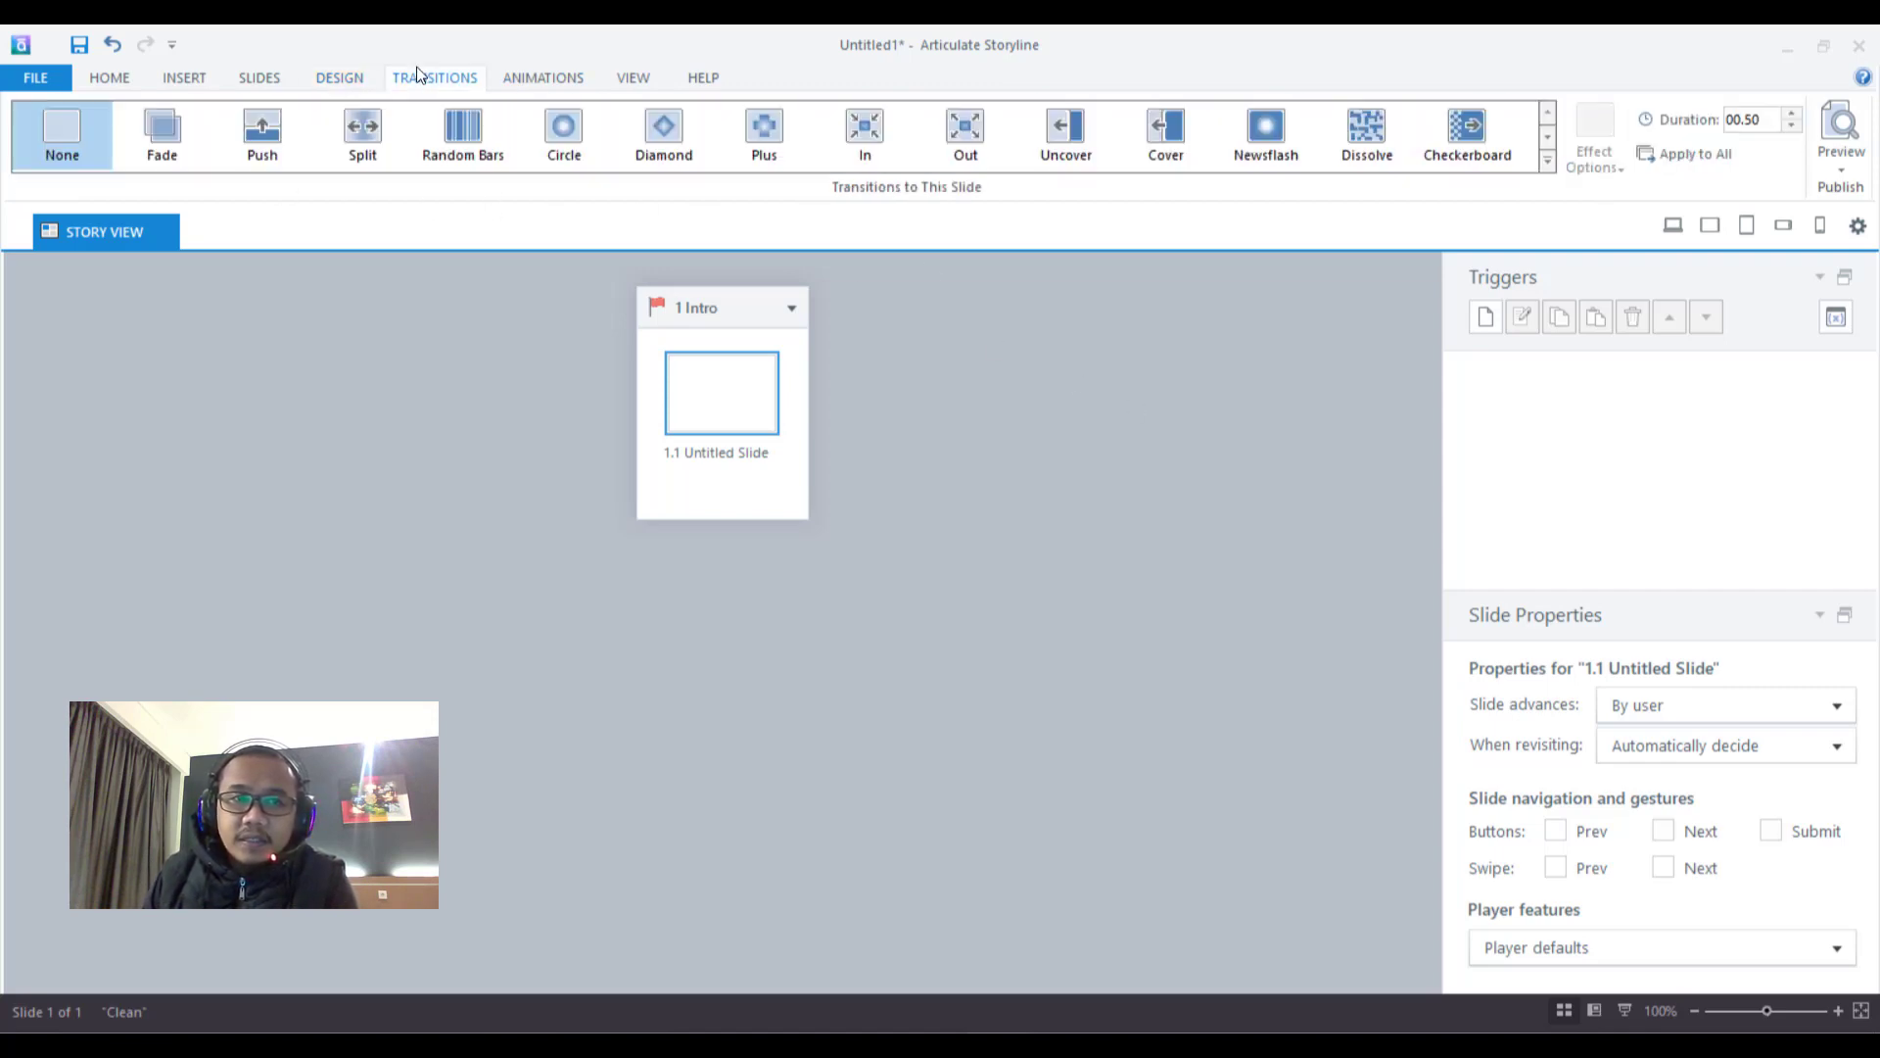
click(1549, 162)
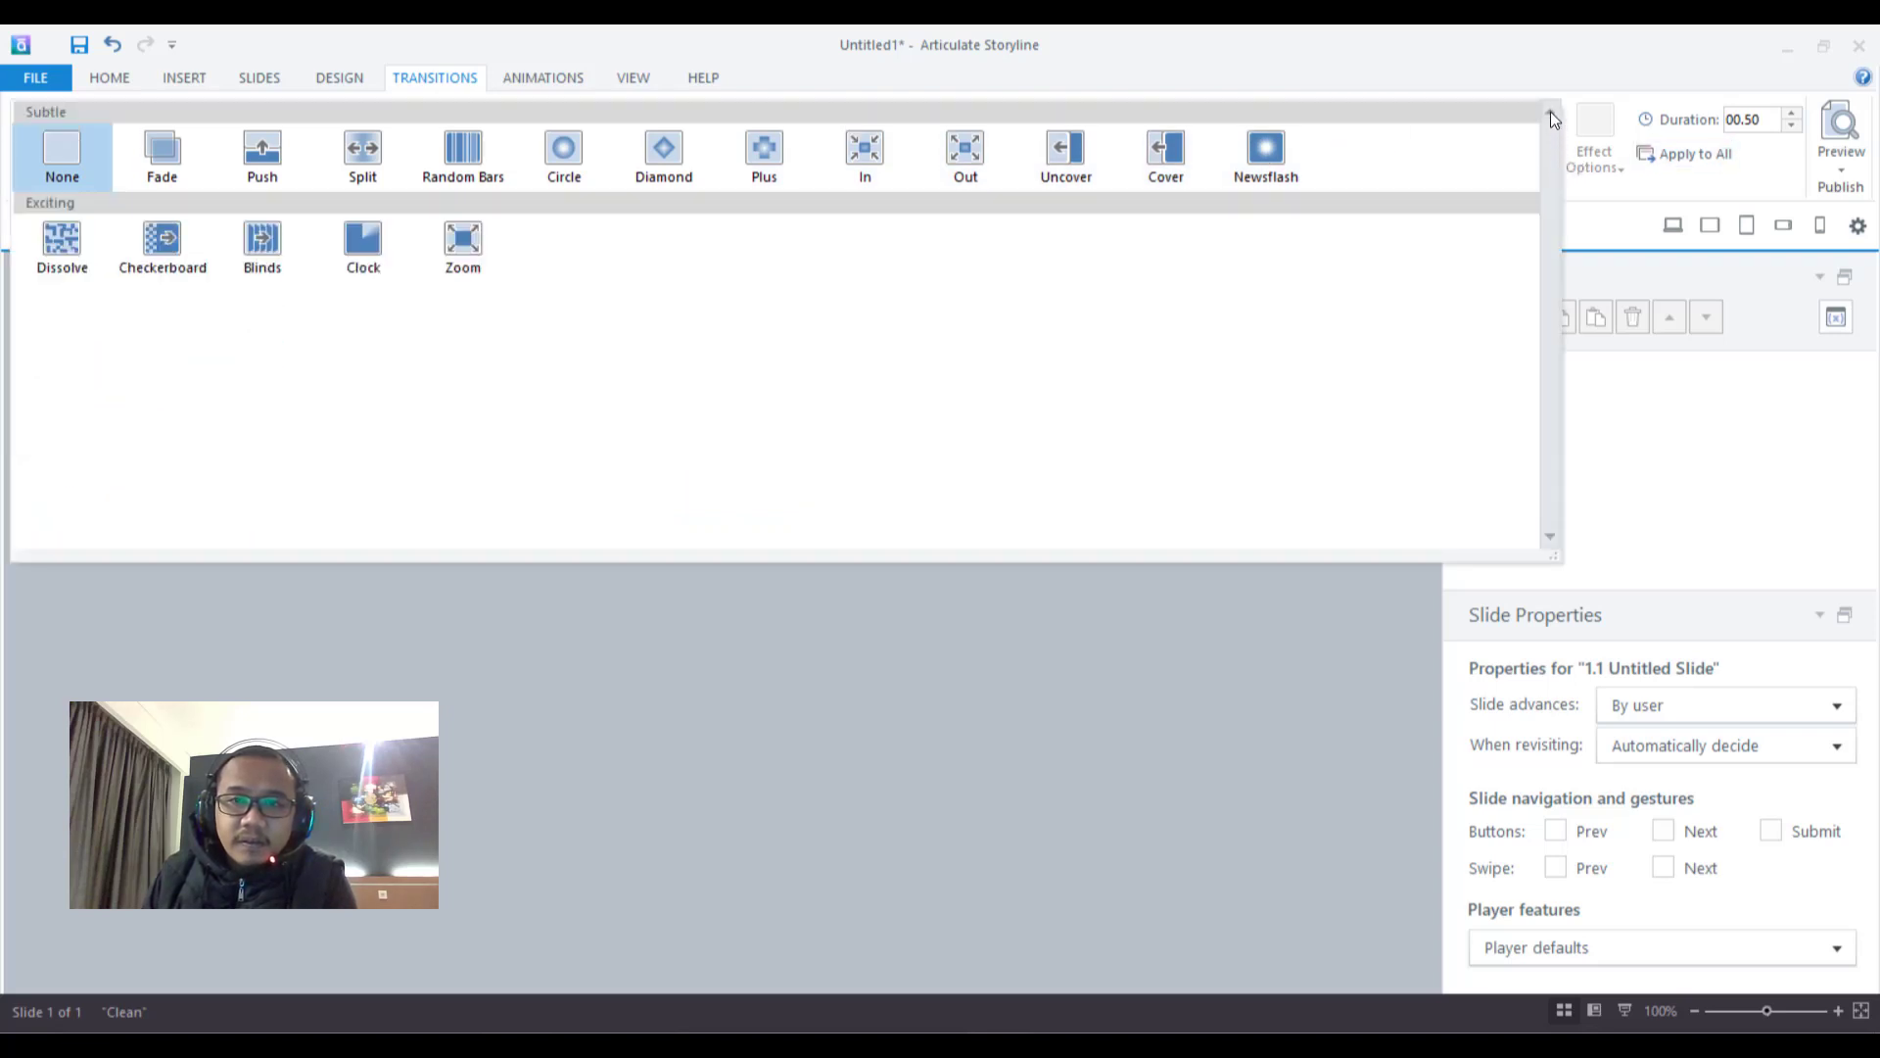
click(502, 79)
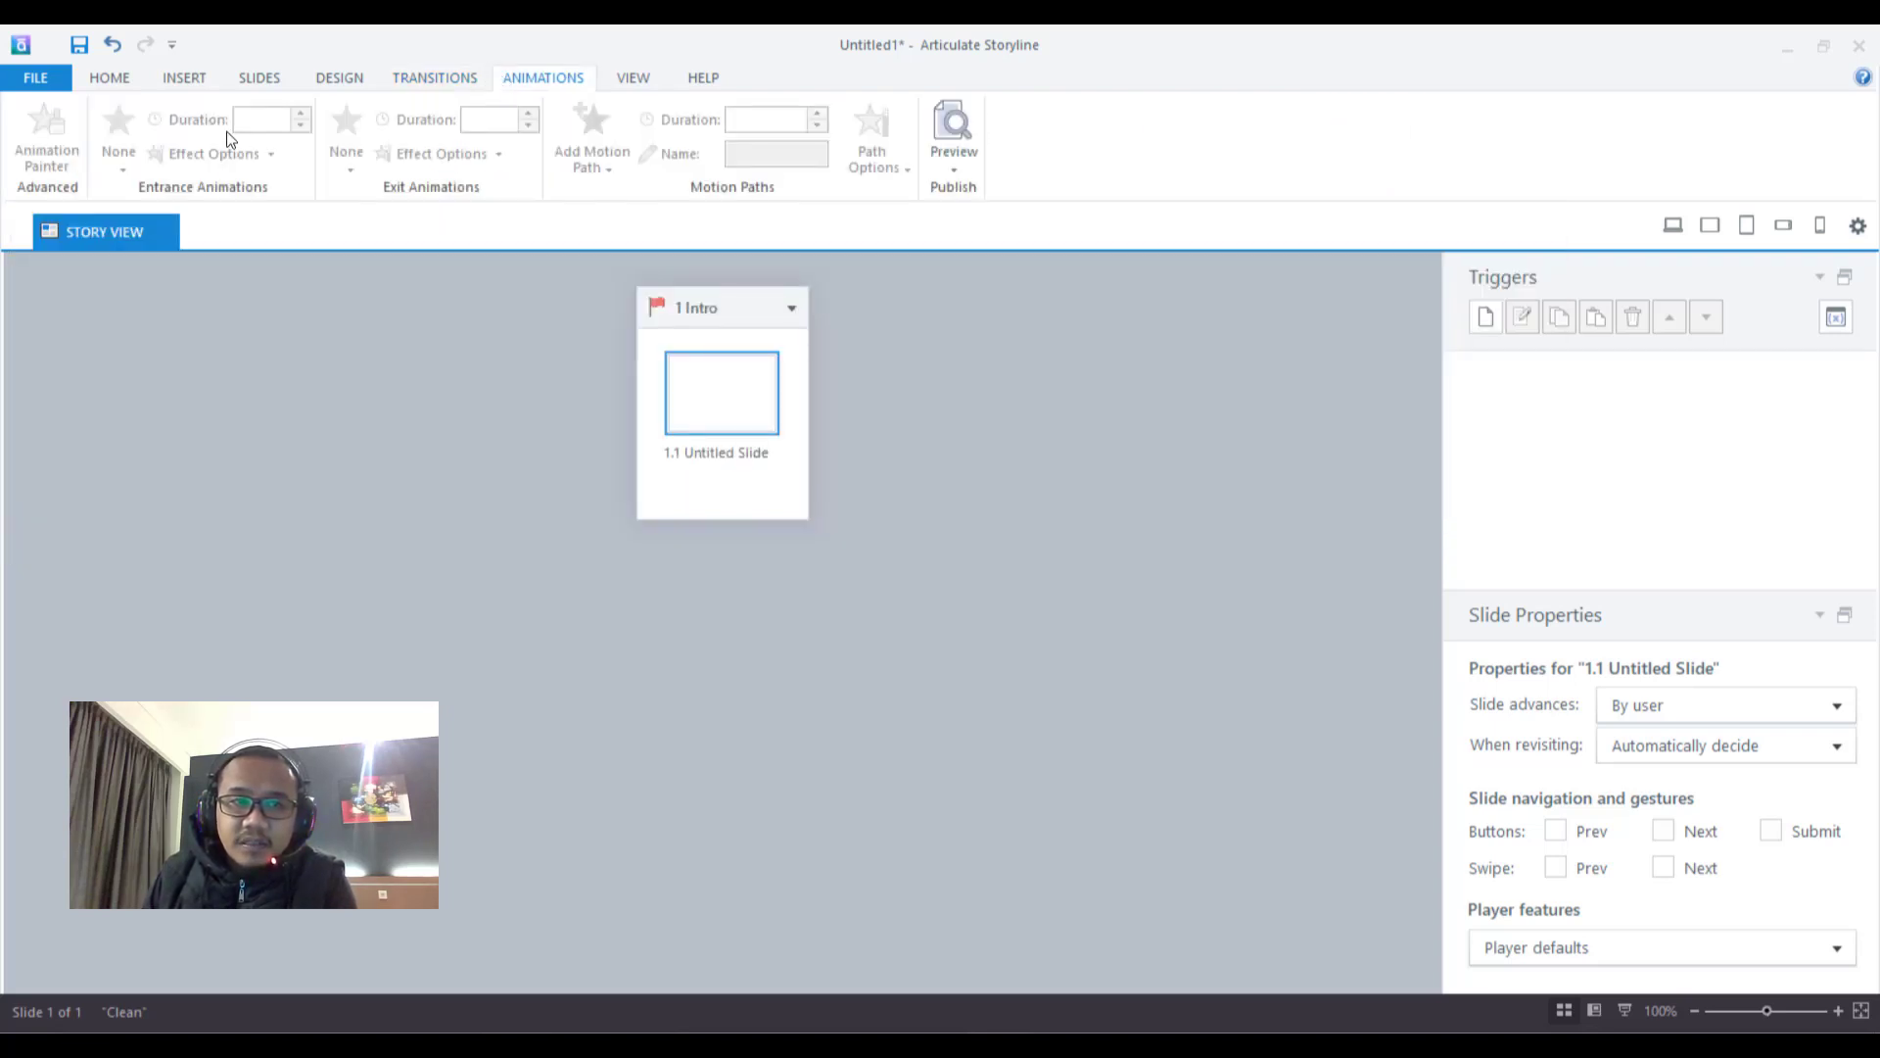
click(633, 86)
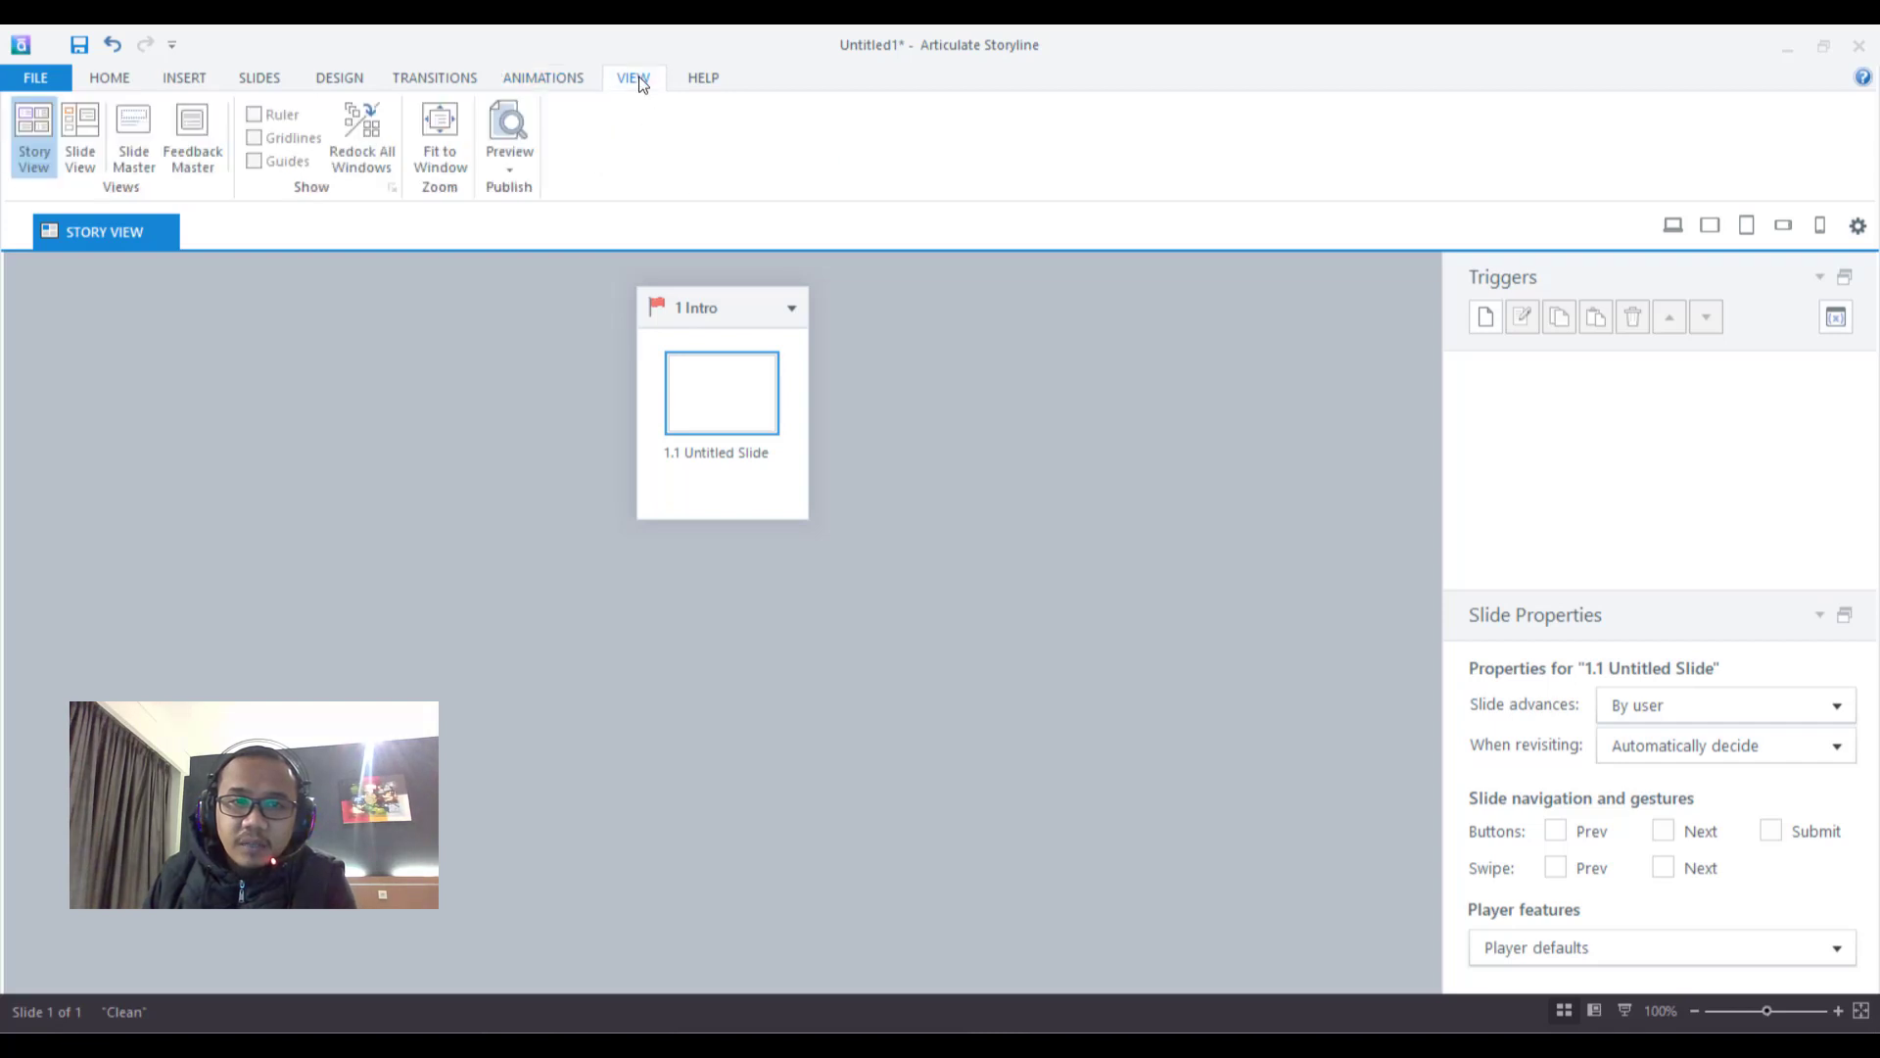
click(717, 85)
click(181, 80)
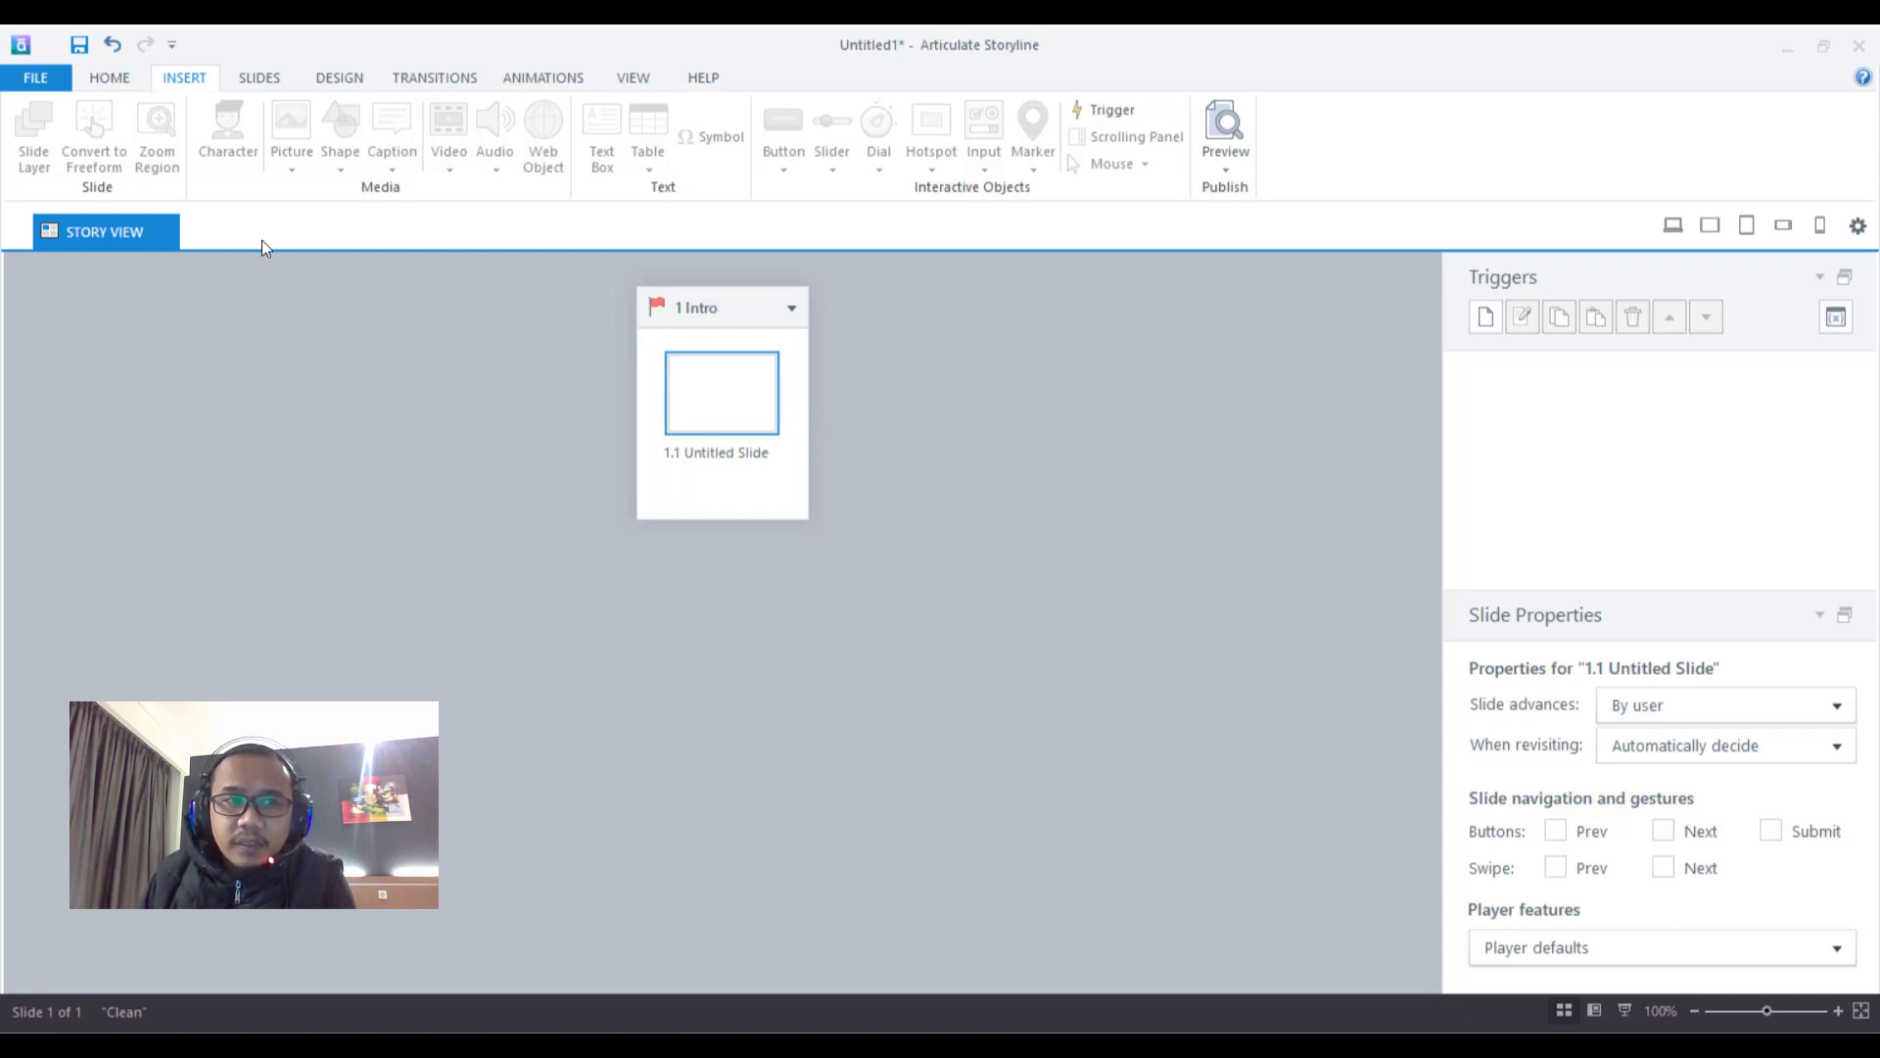
Remove the Resources and Menu tabs from the Storyline player in the player properties
click(118, 82)
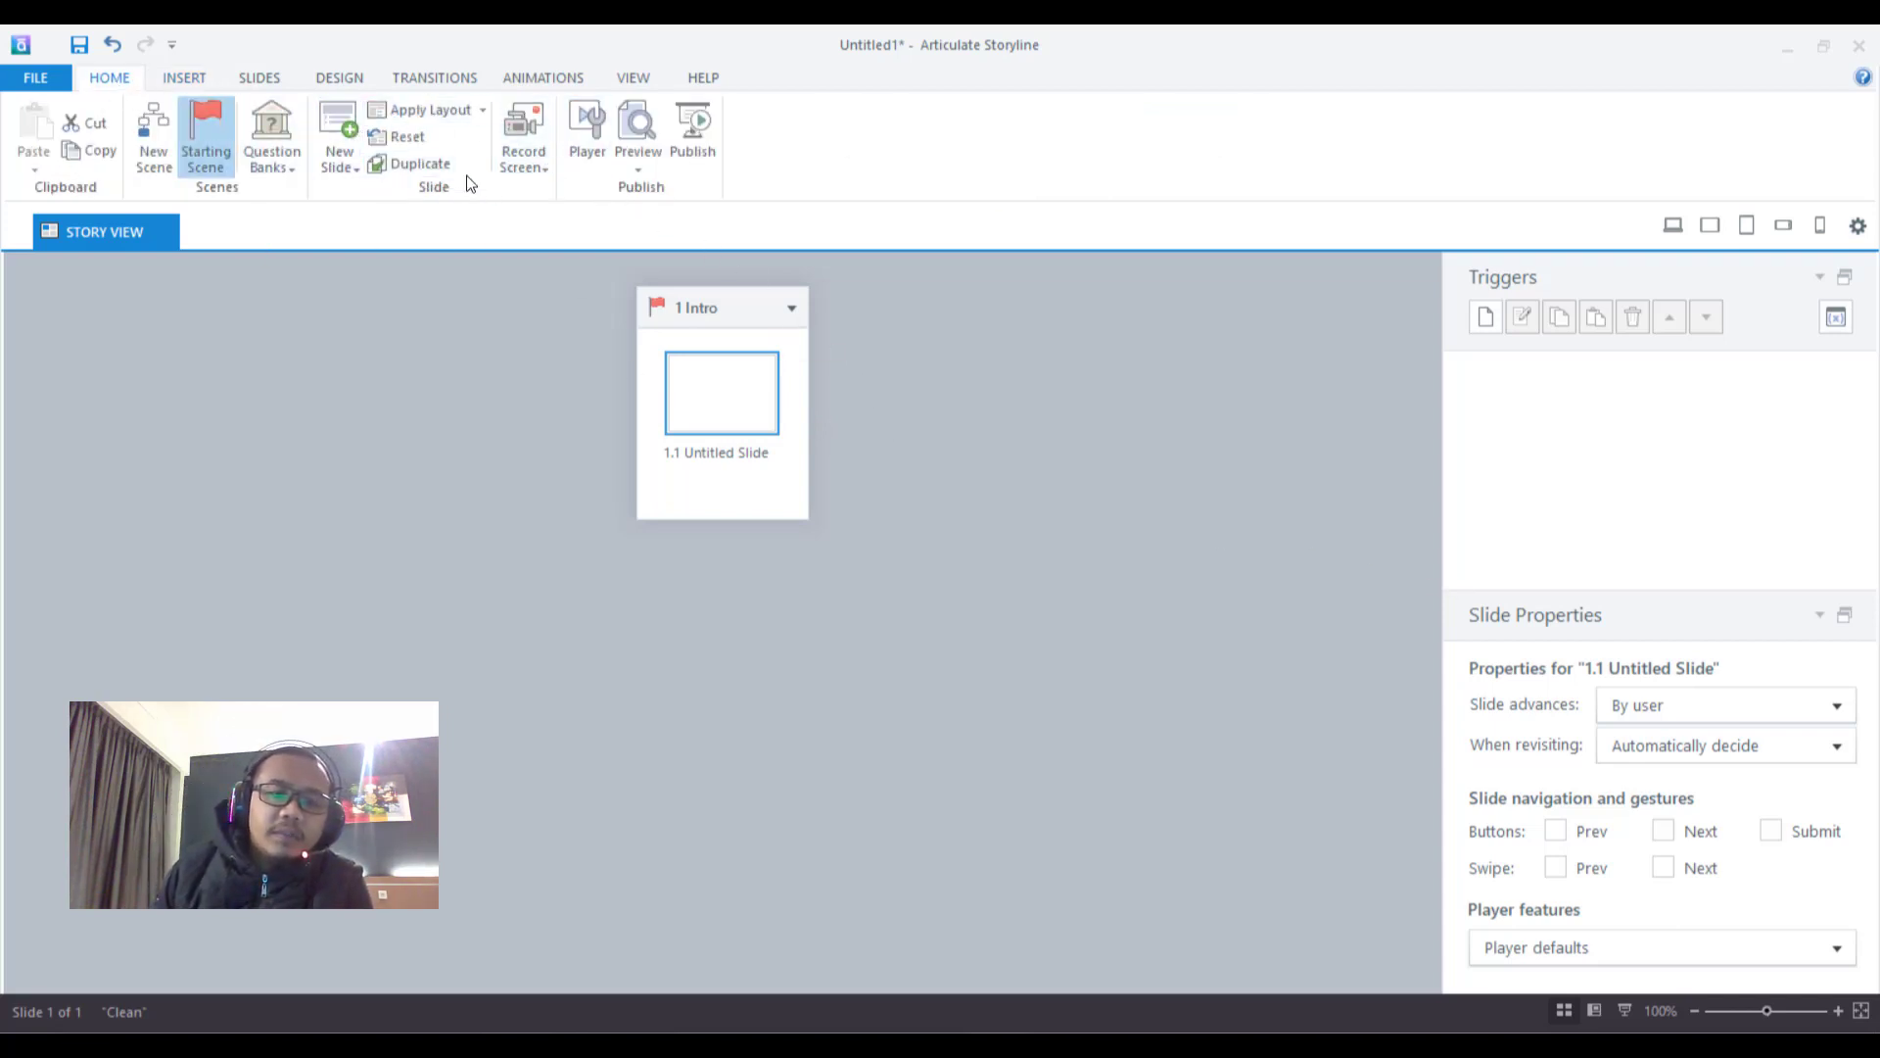
click(584, 135)
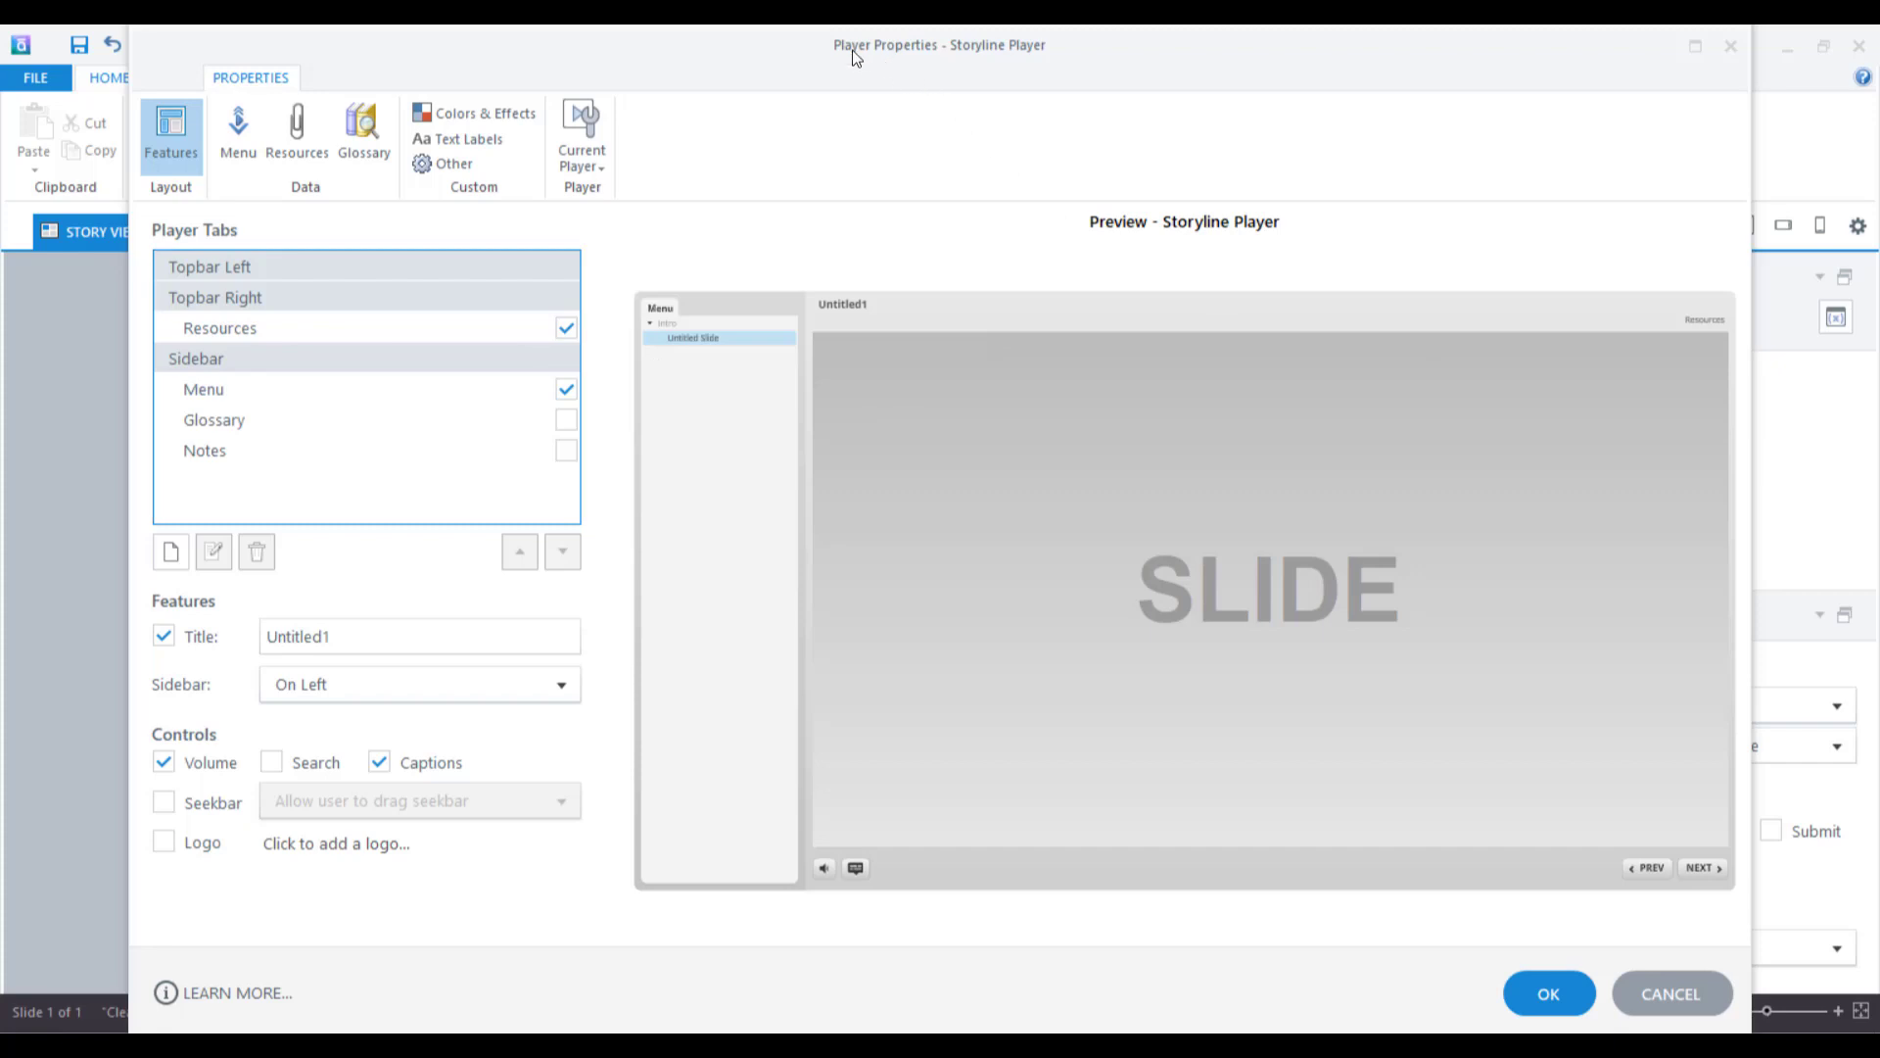
drag(852, 57, 849, 57)
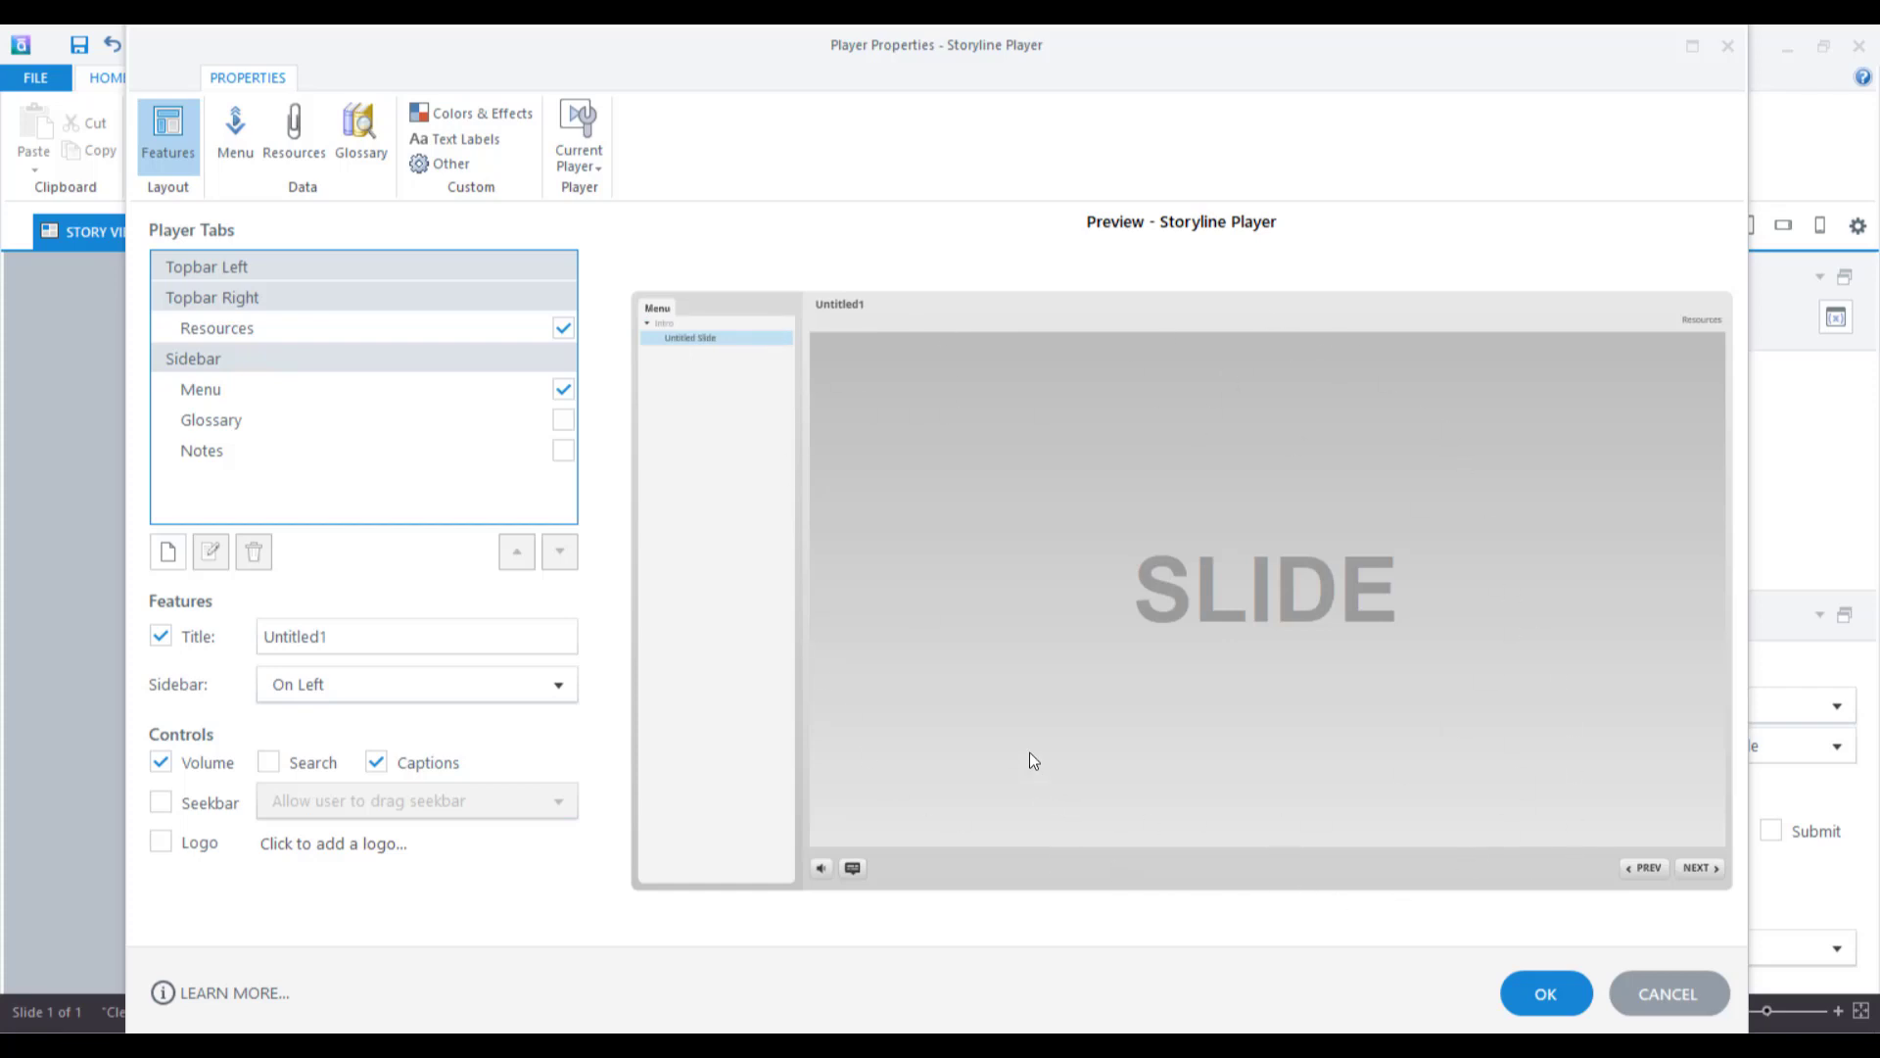
click(565, 329)
click(566, 389)
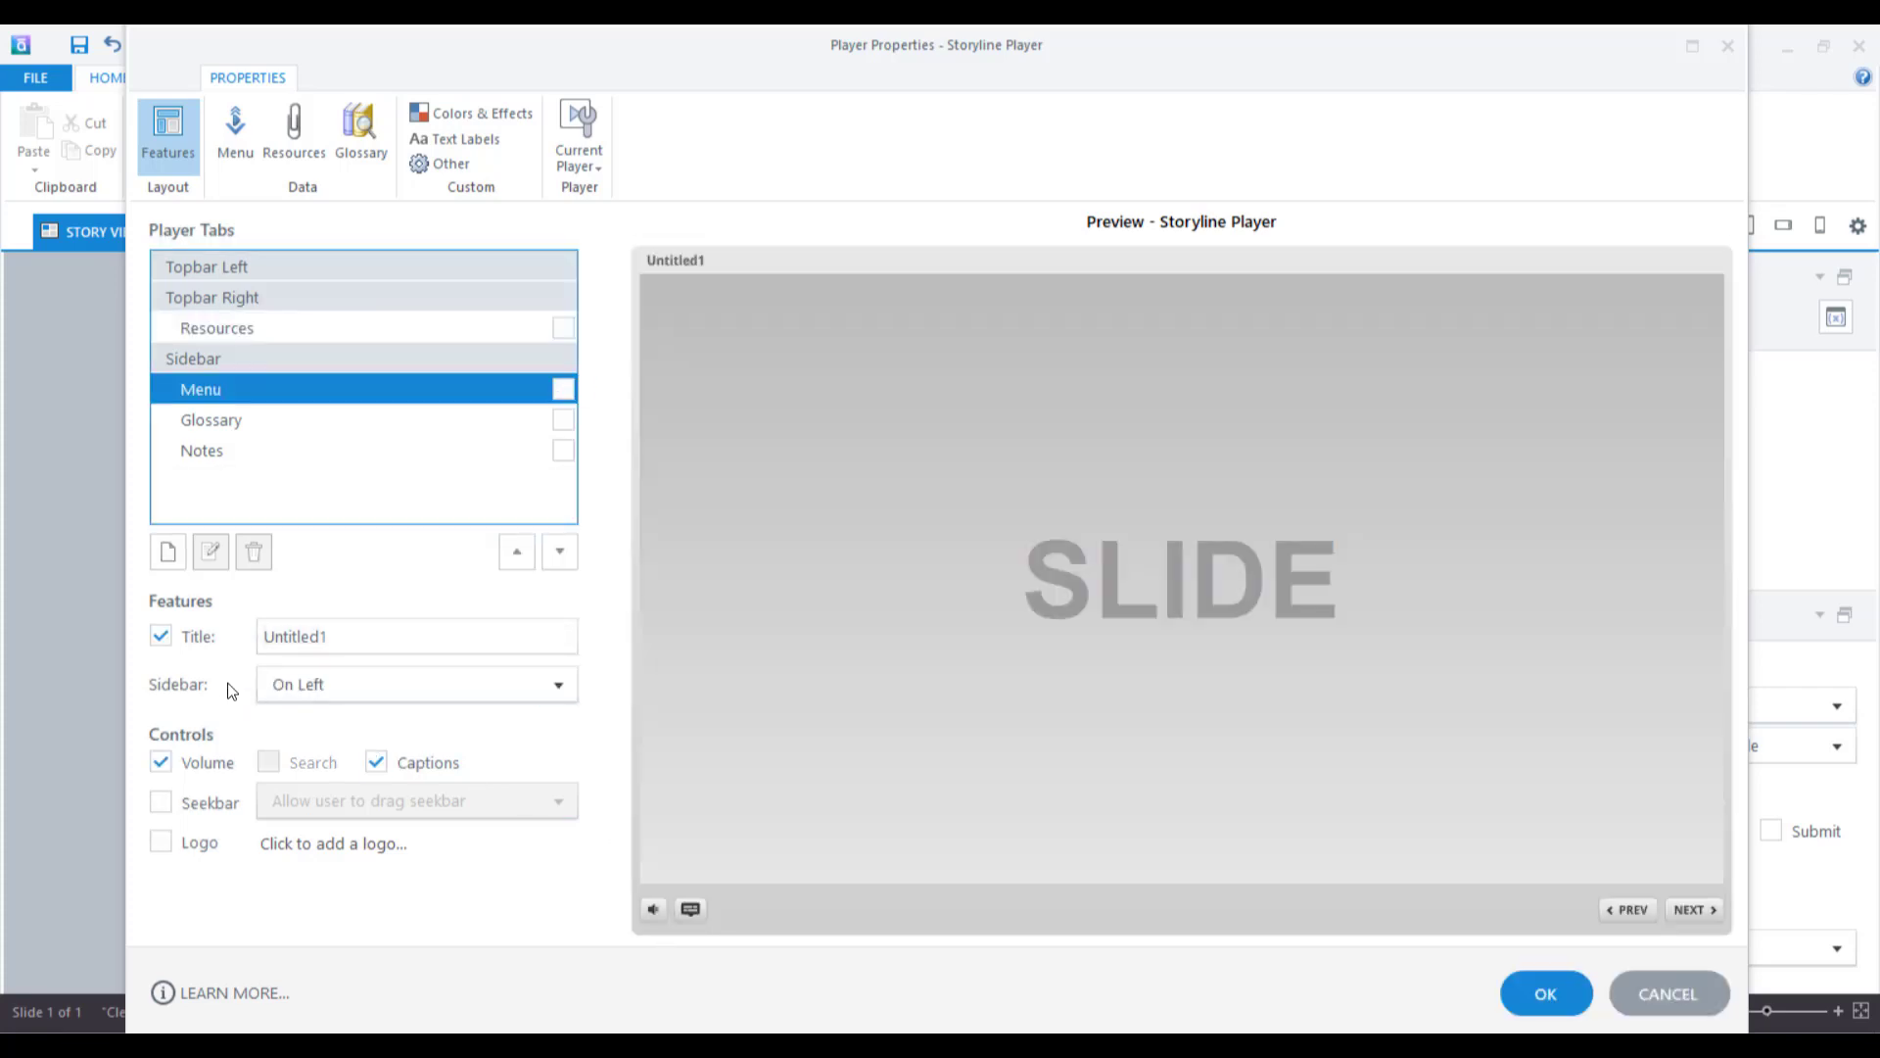
Turn off the player's title, volume and captions, apply the settings, and check the result in a preview
click(160, 636)
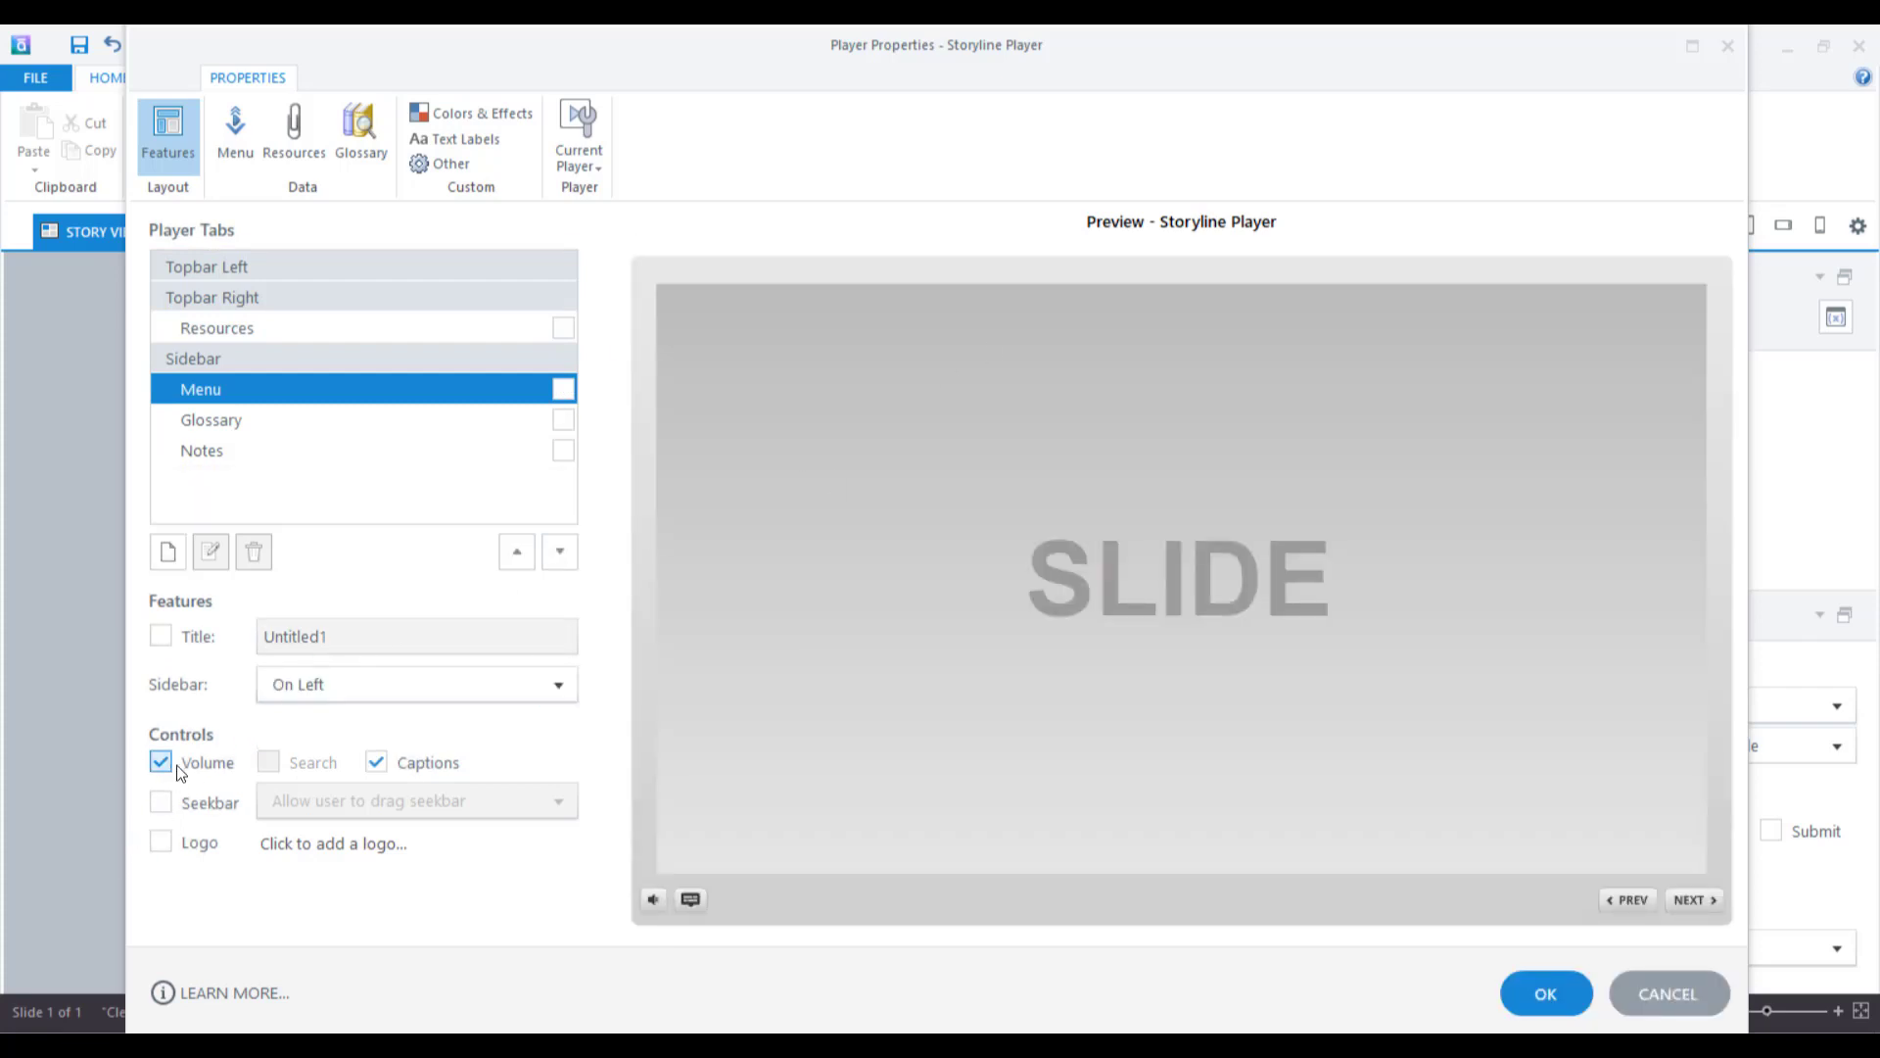
click(160, 761)
click(376, 762)
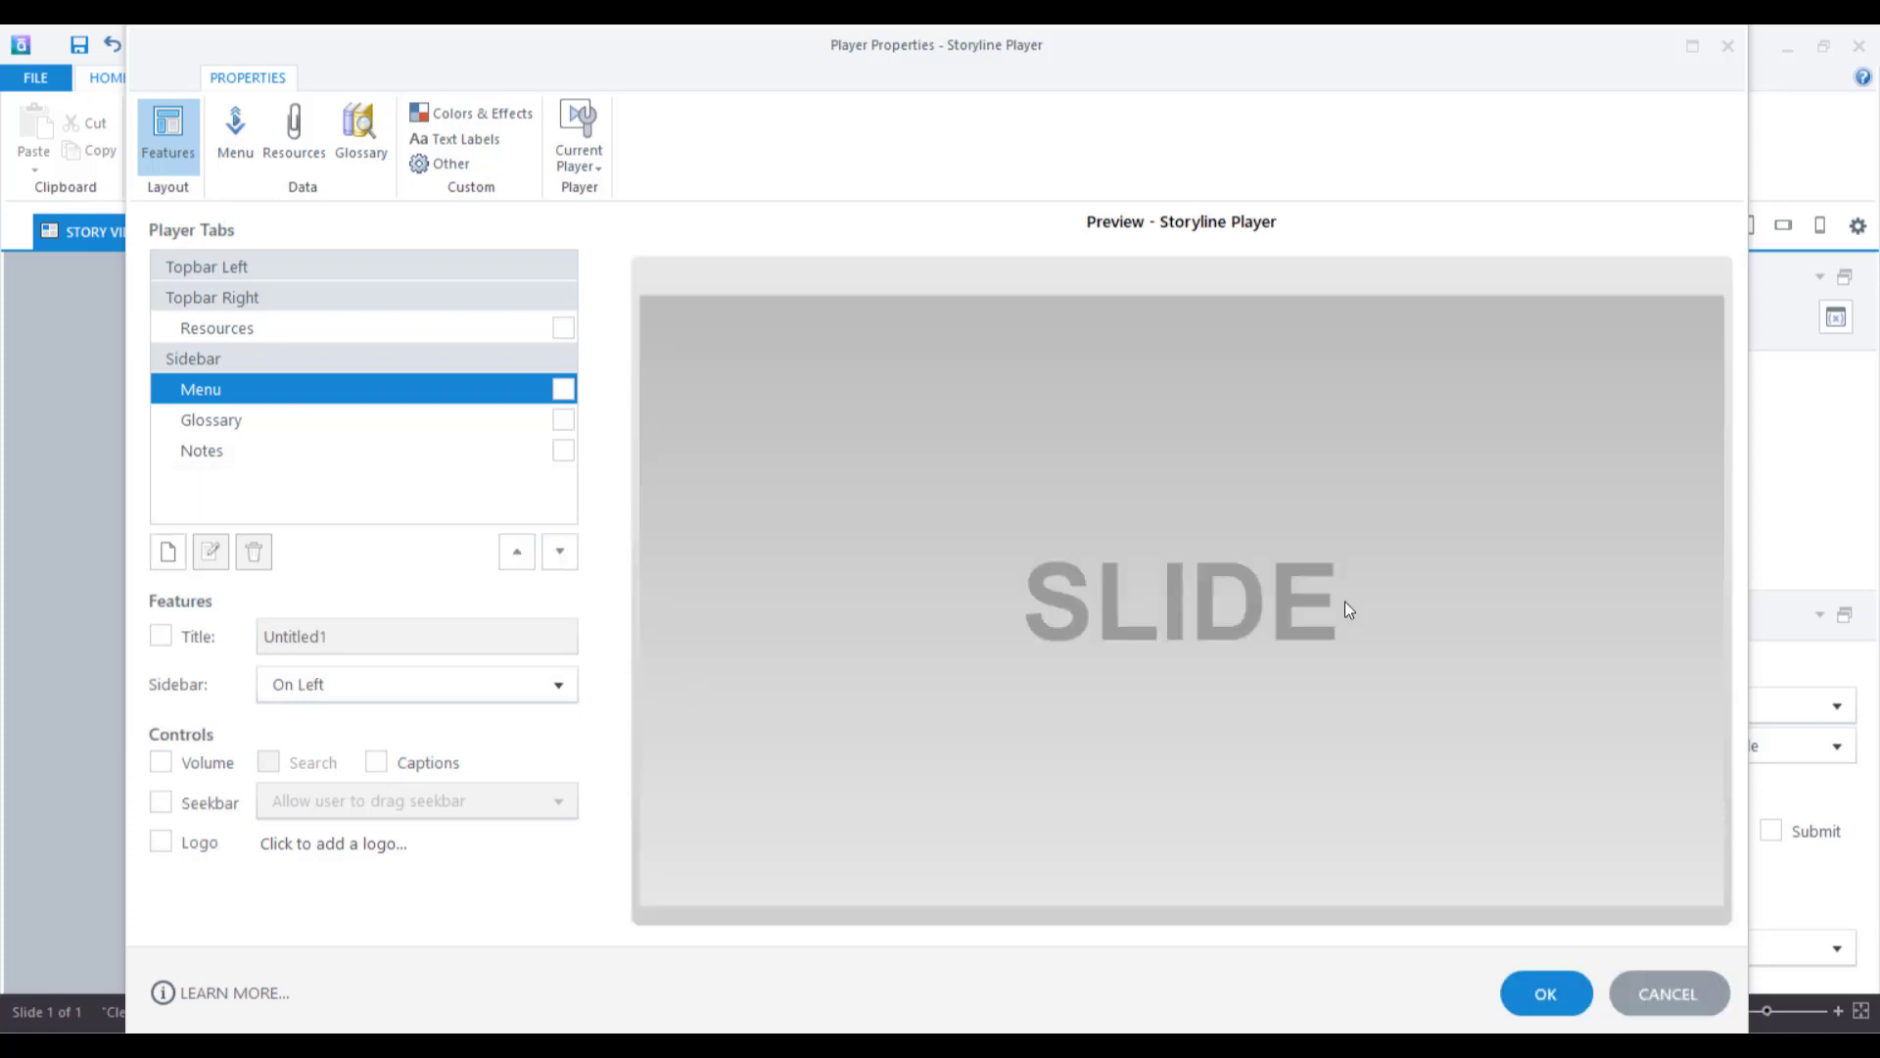
click(1547, 993)
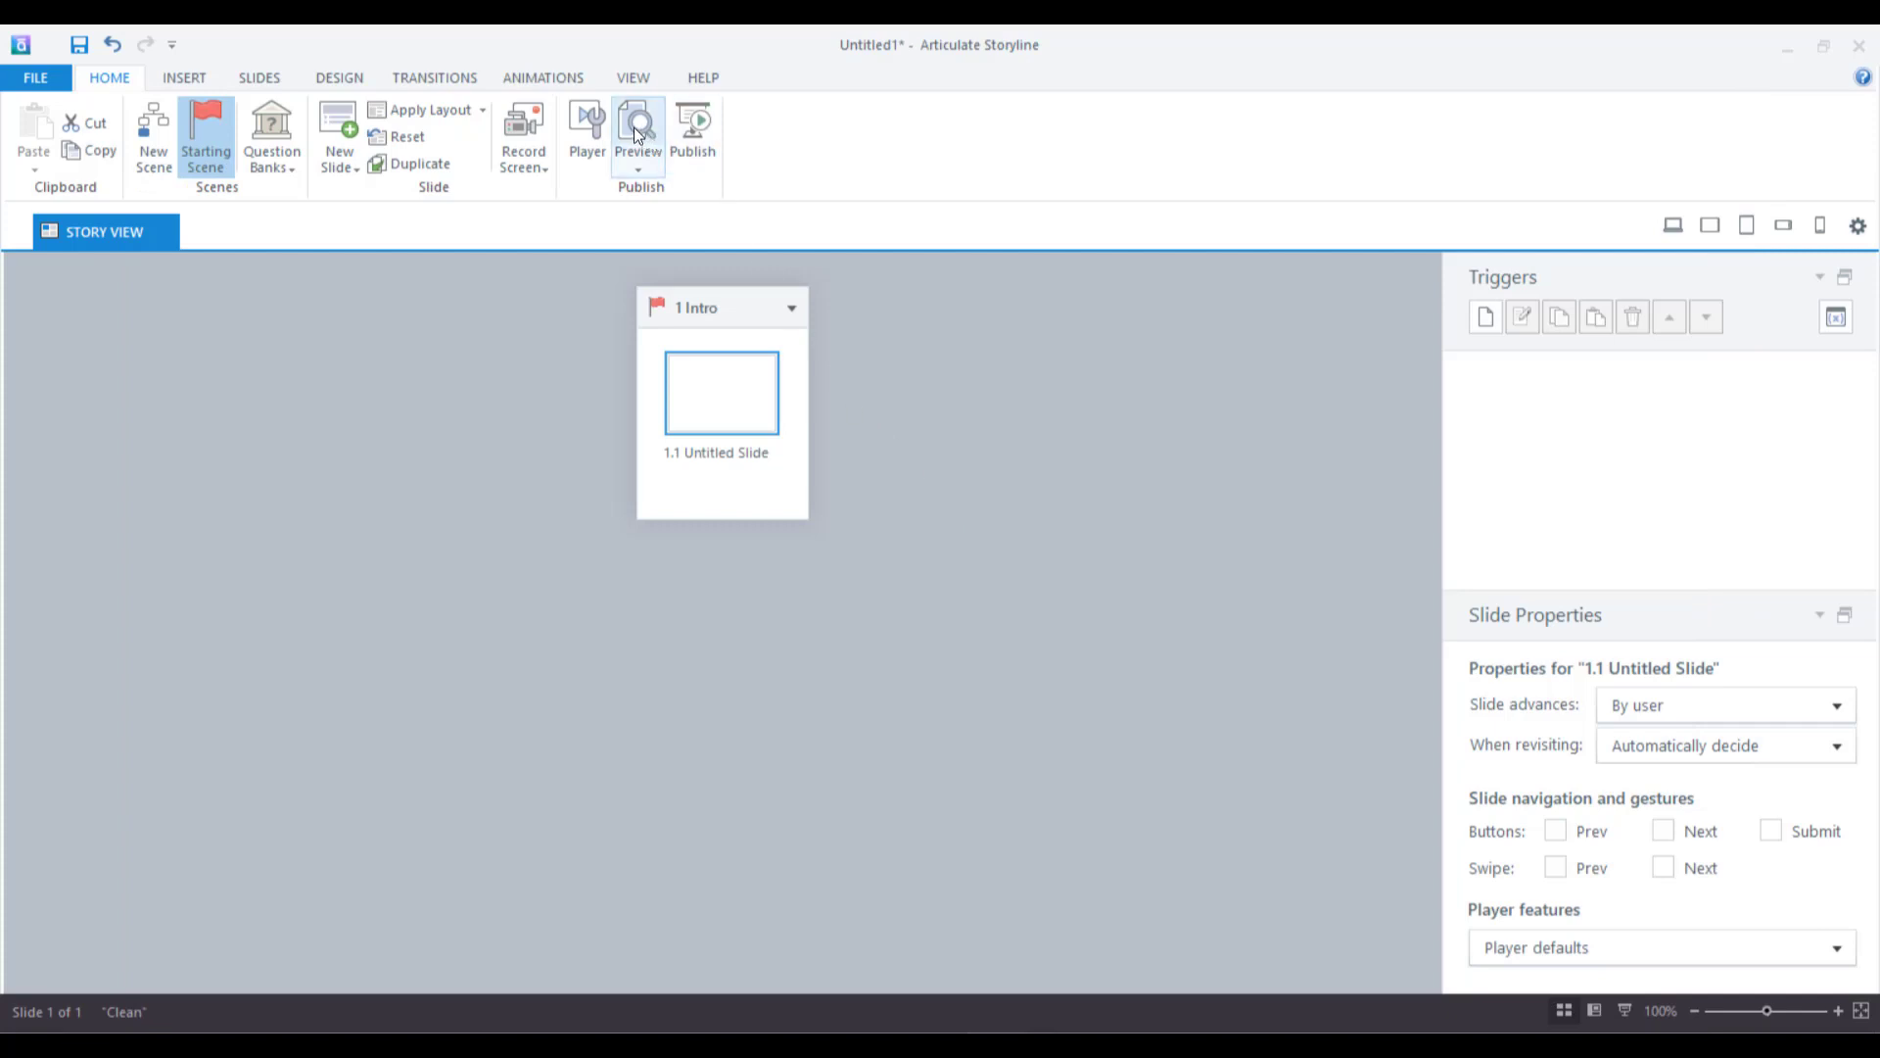
click(633, 127)
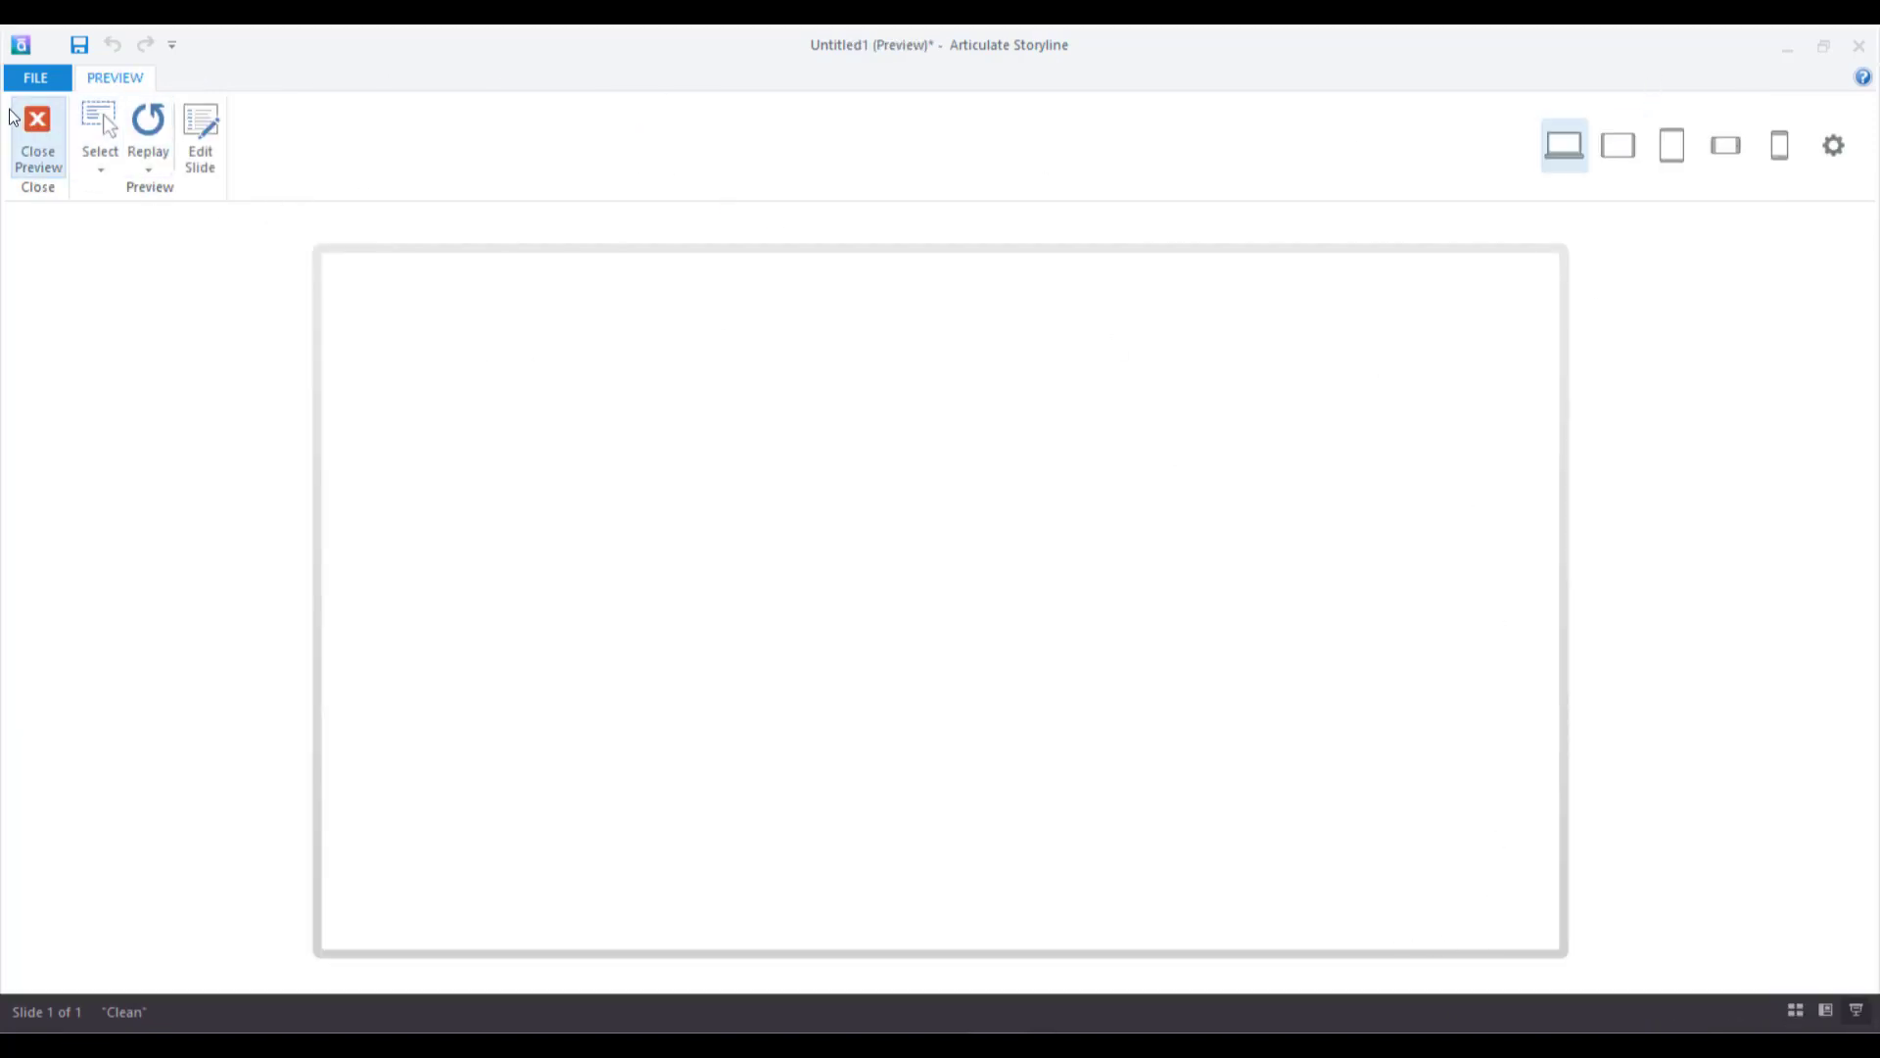
click(32, 139)
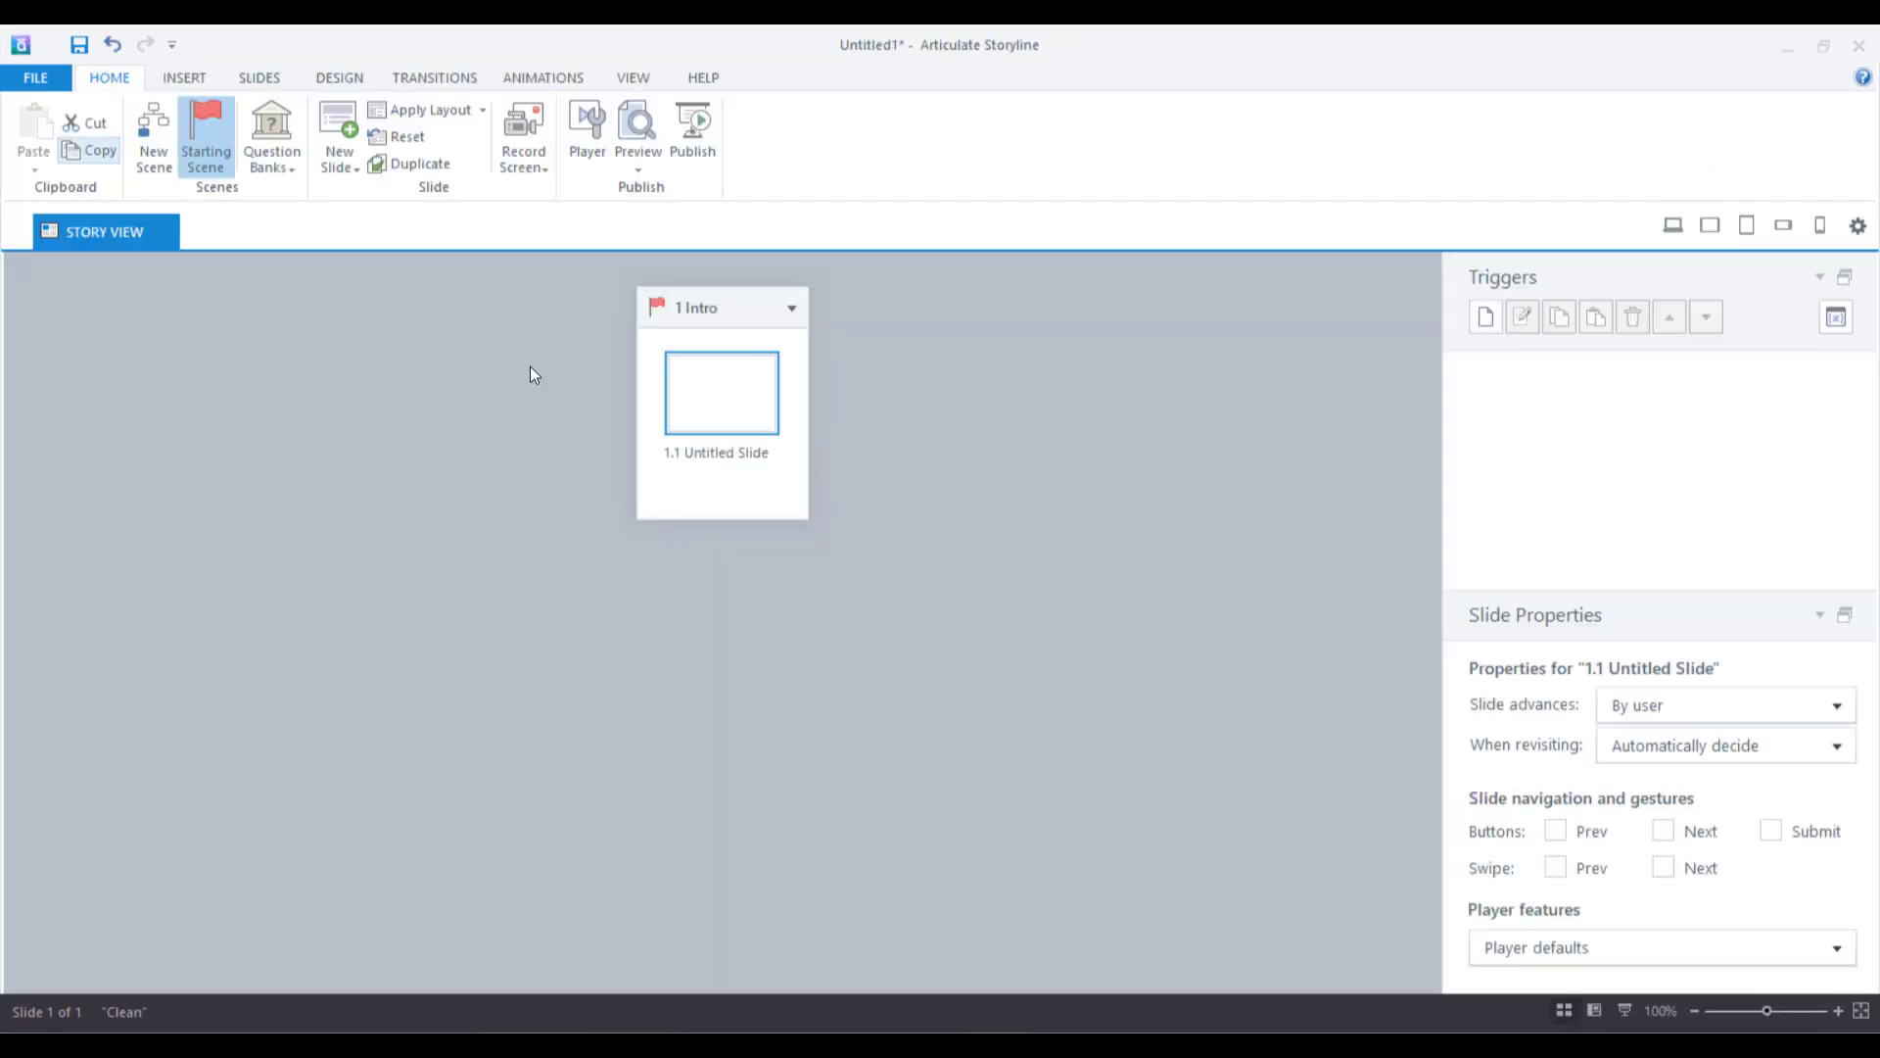
Open the Intro scene's slide for editing and rename it Intro
double_click(714, 392)
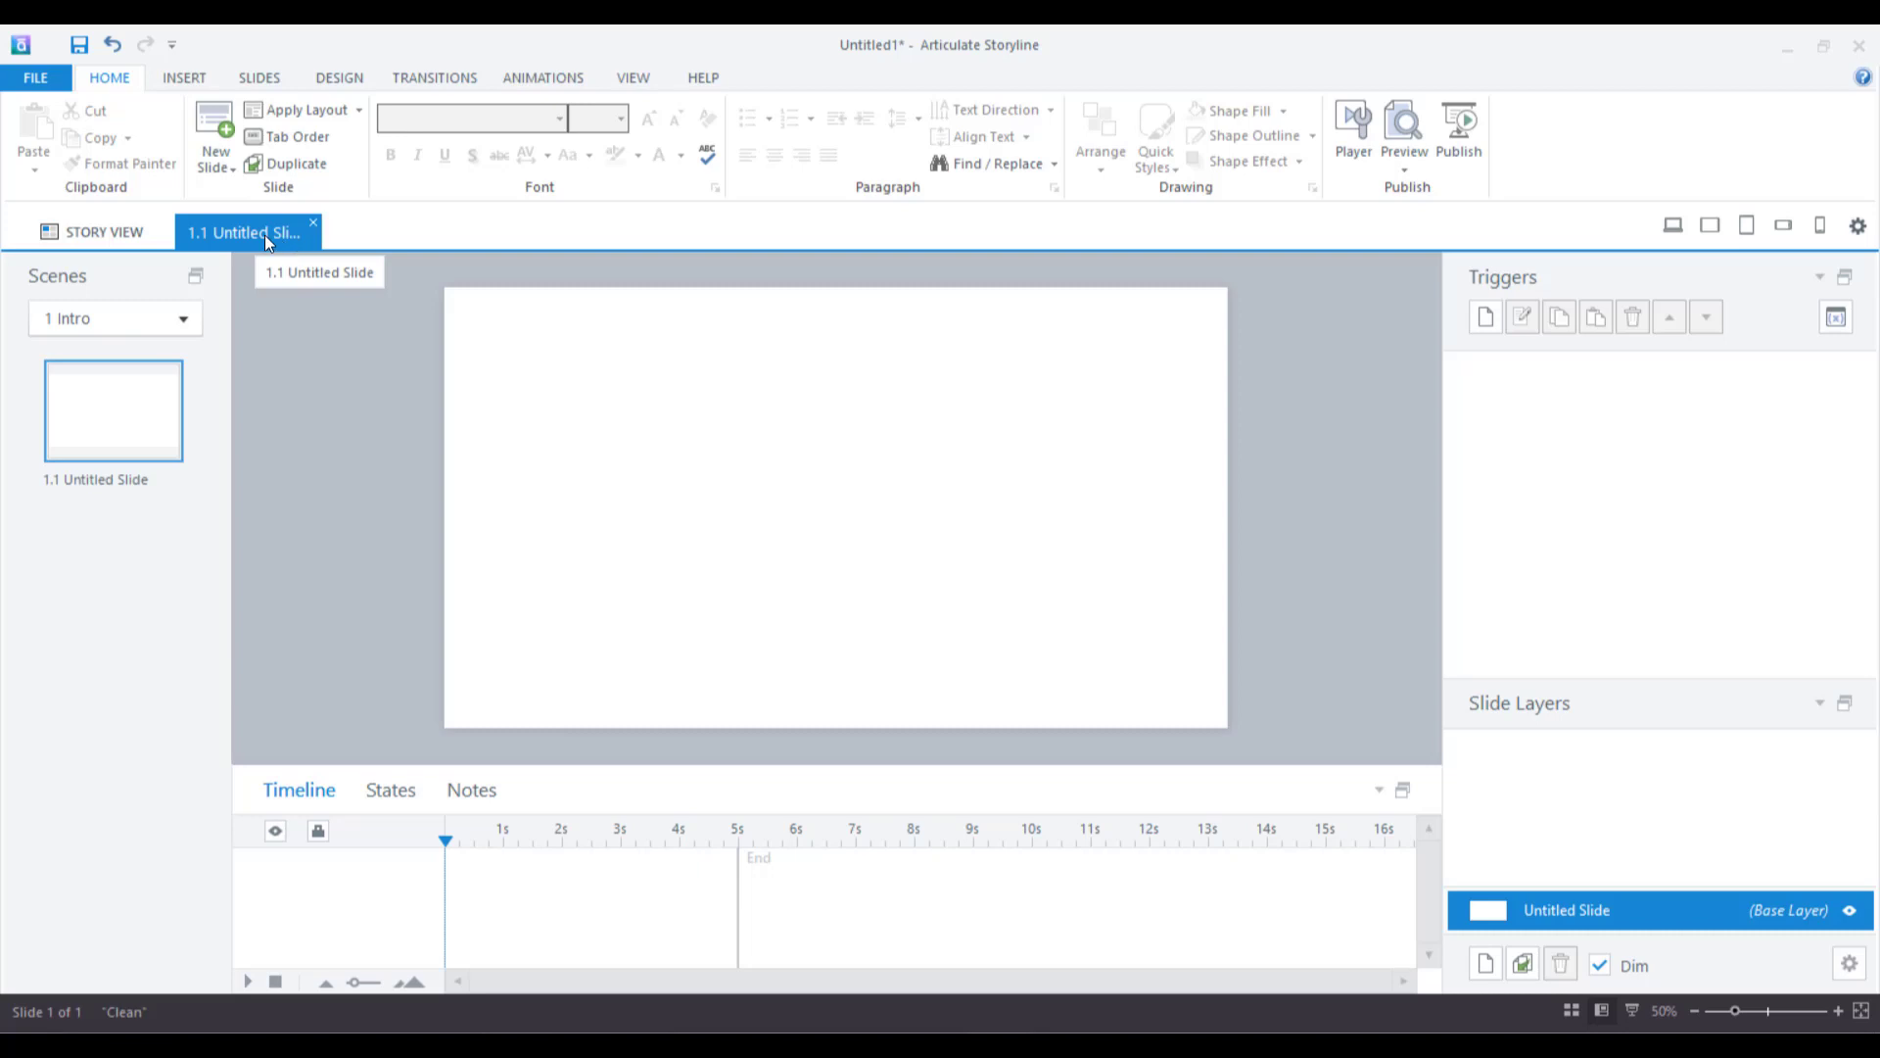
click(100, 484)
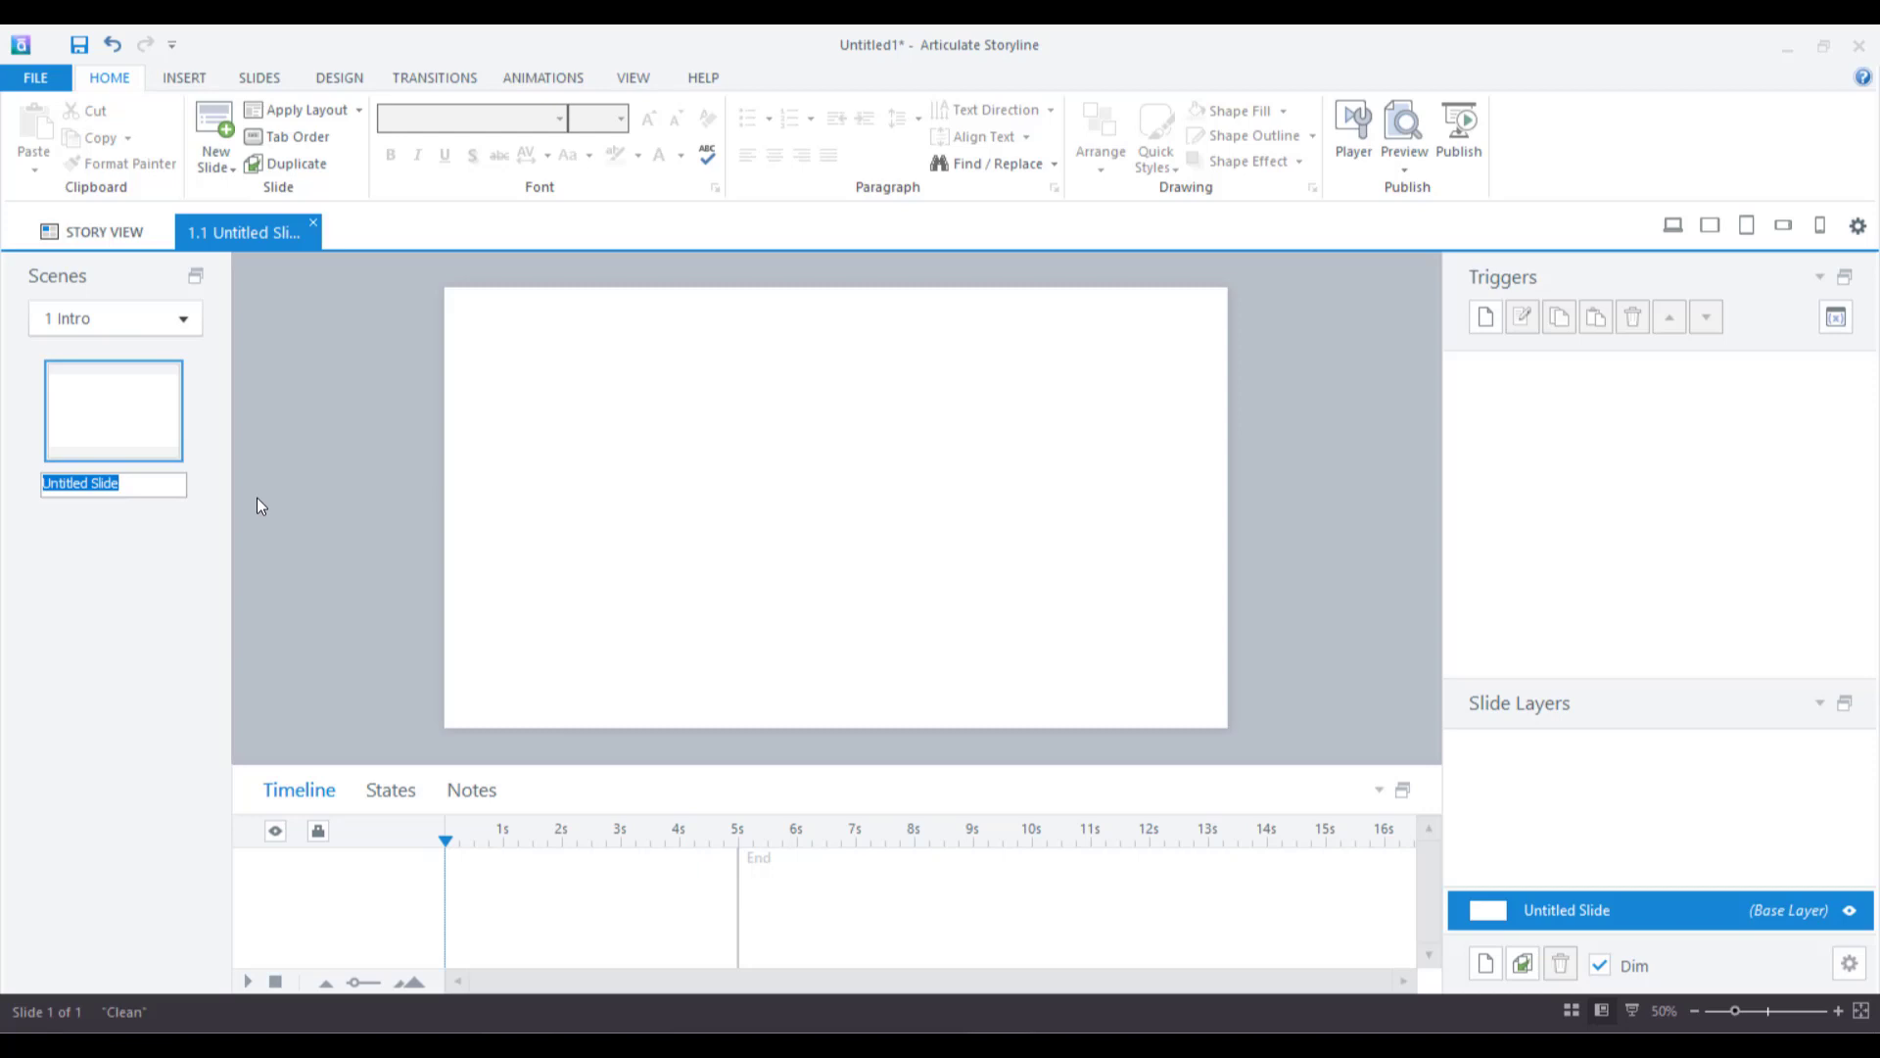
text(Intro)
click(656, 386)
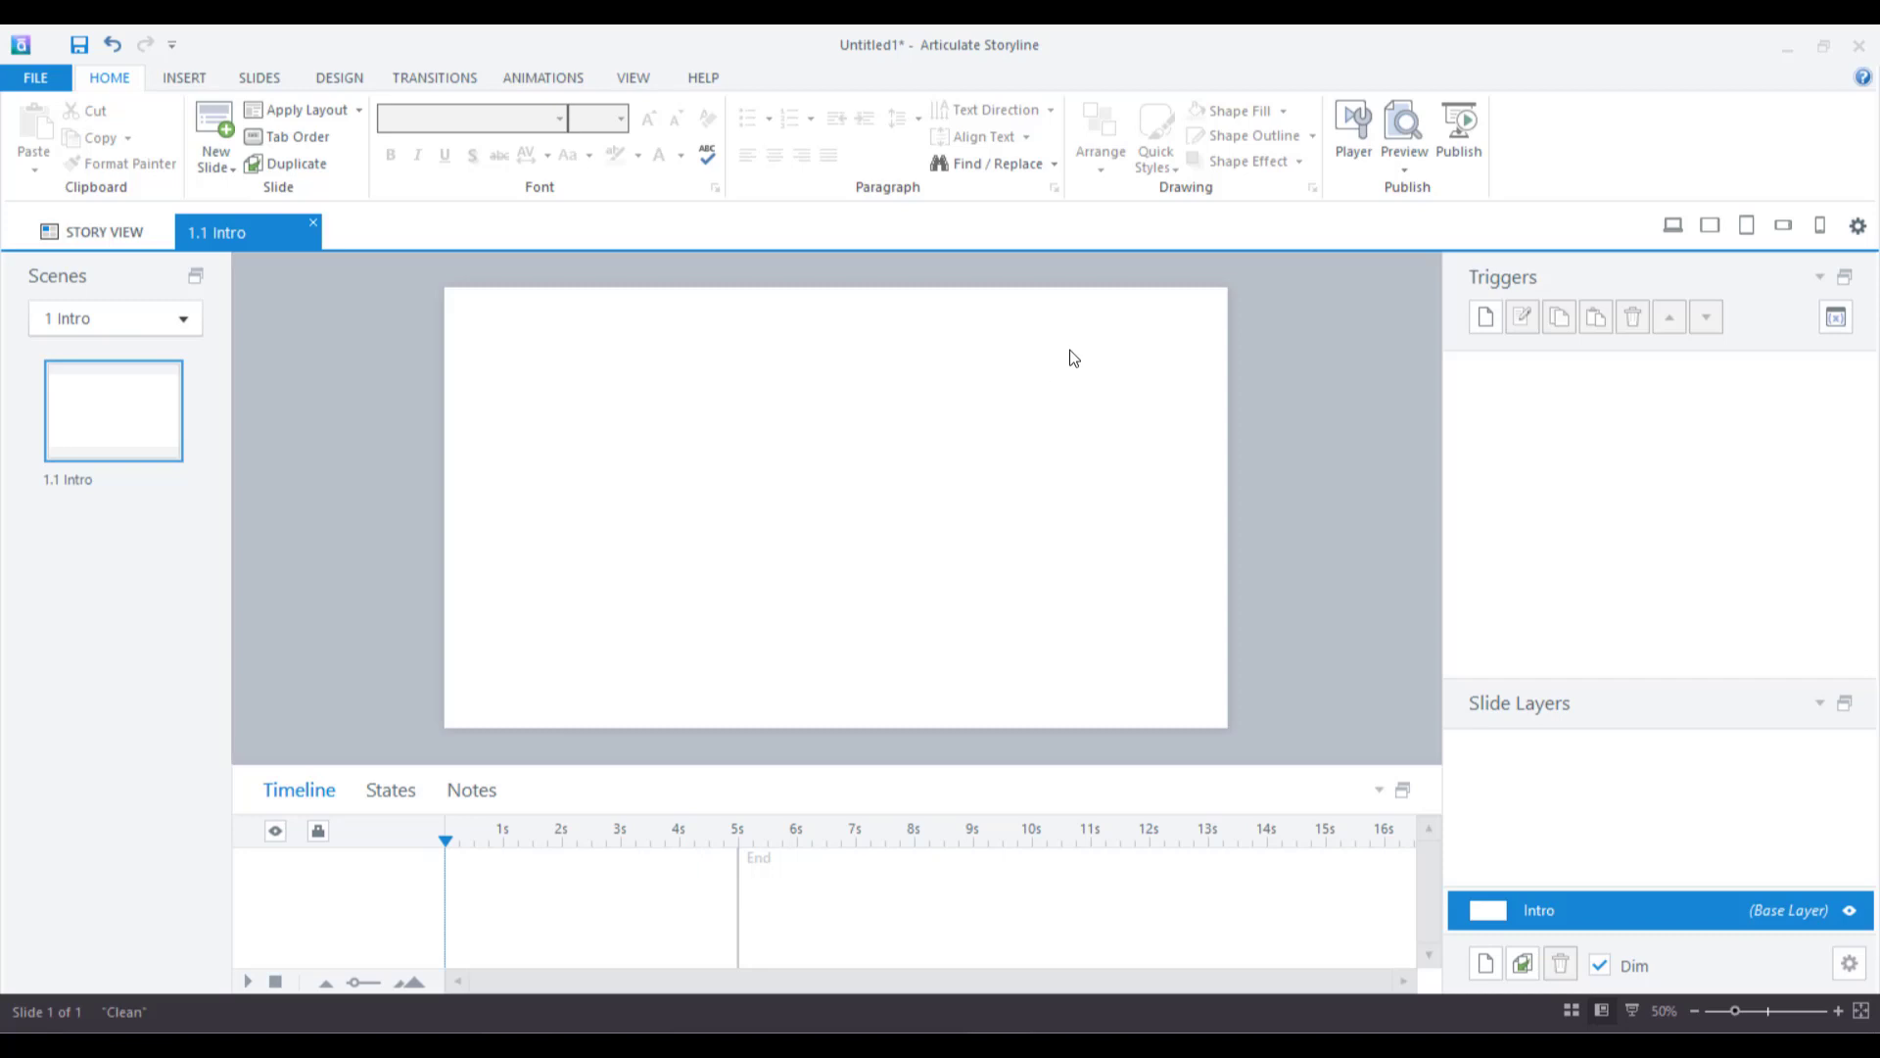
Browse the illustrated characters in the character library, checking several full-body previews
click(202, 84)
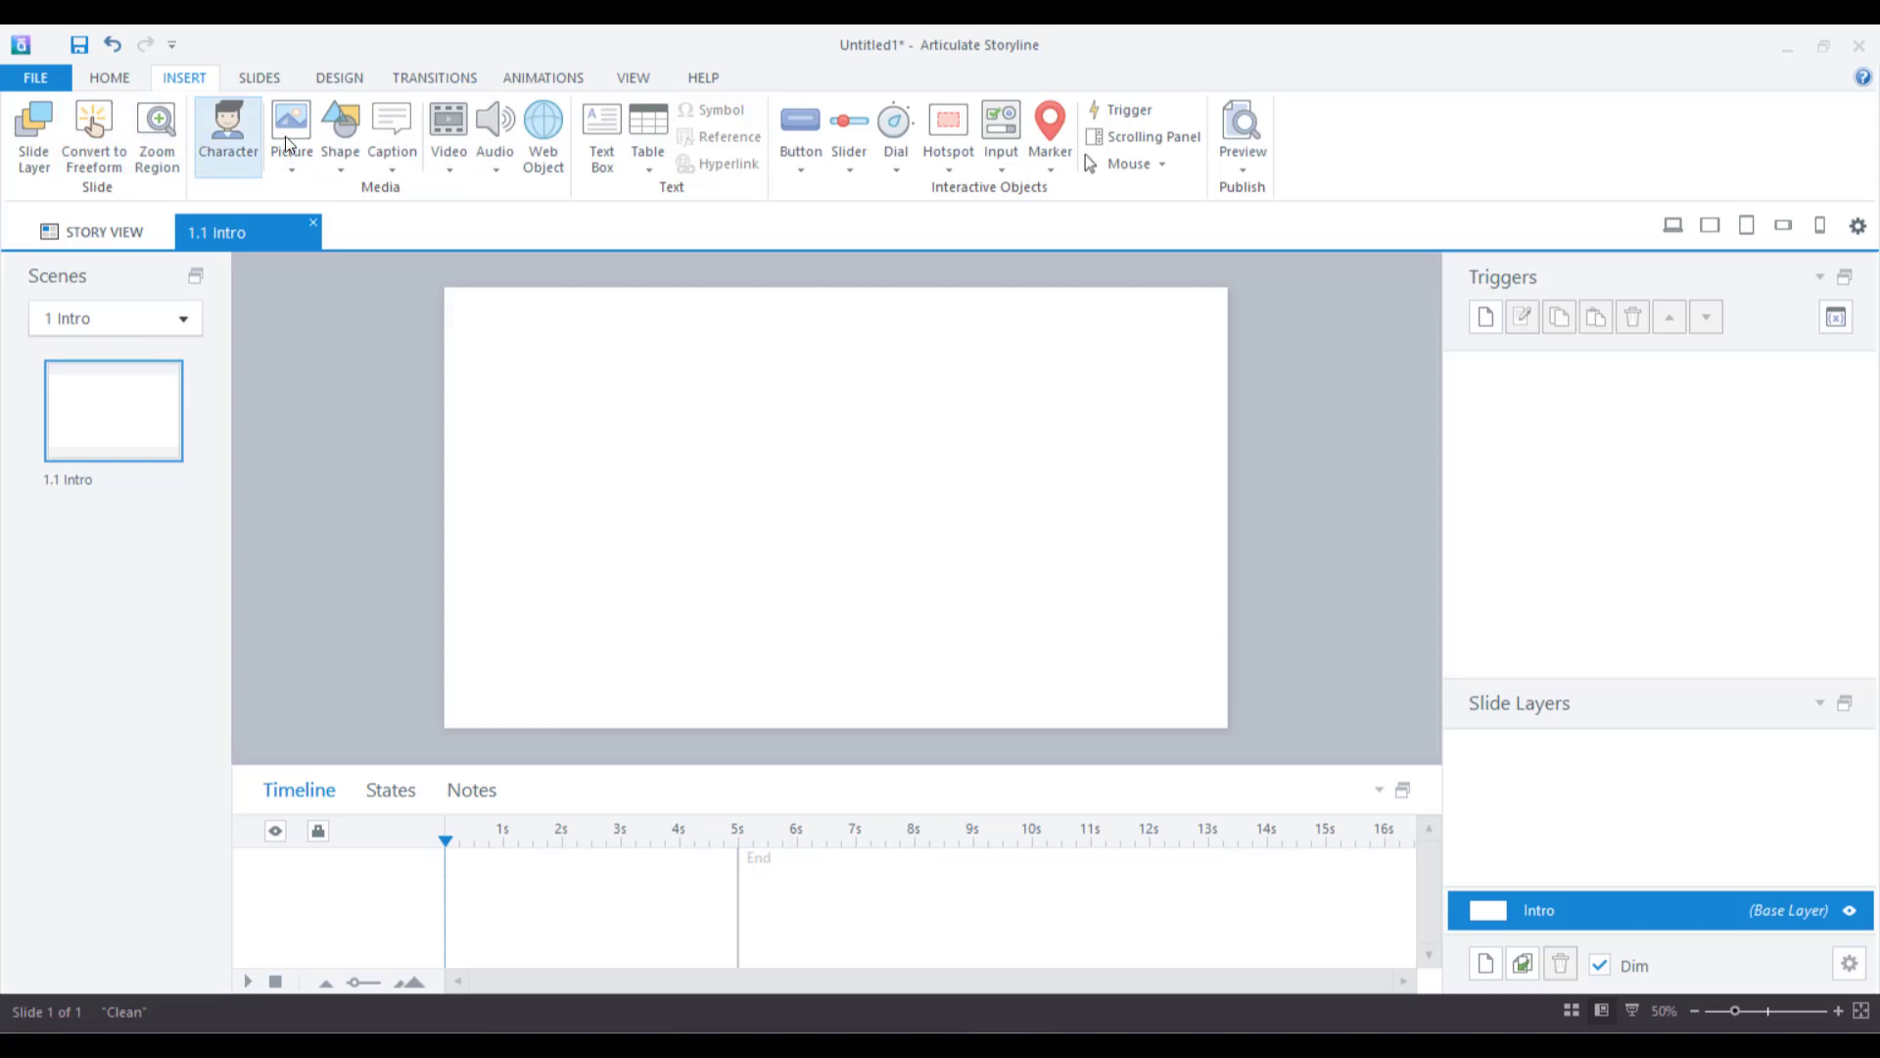
click(228, 134)
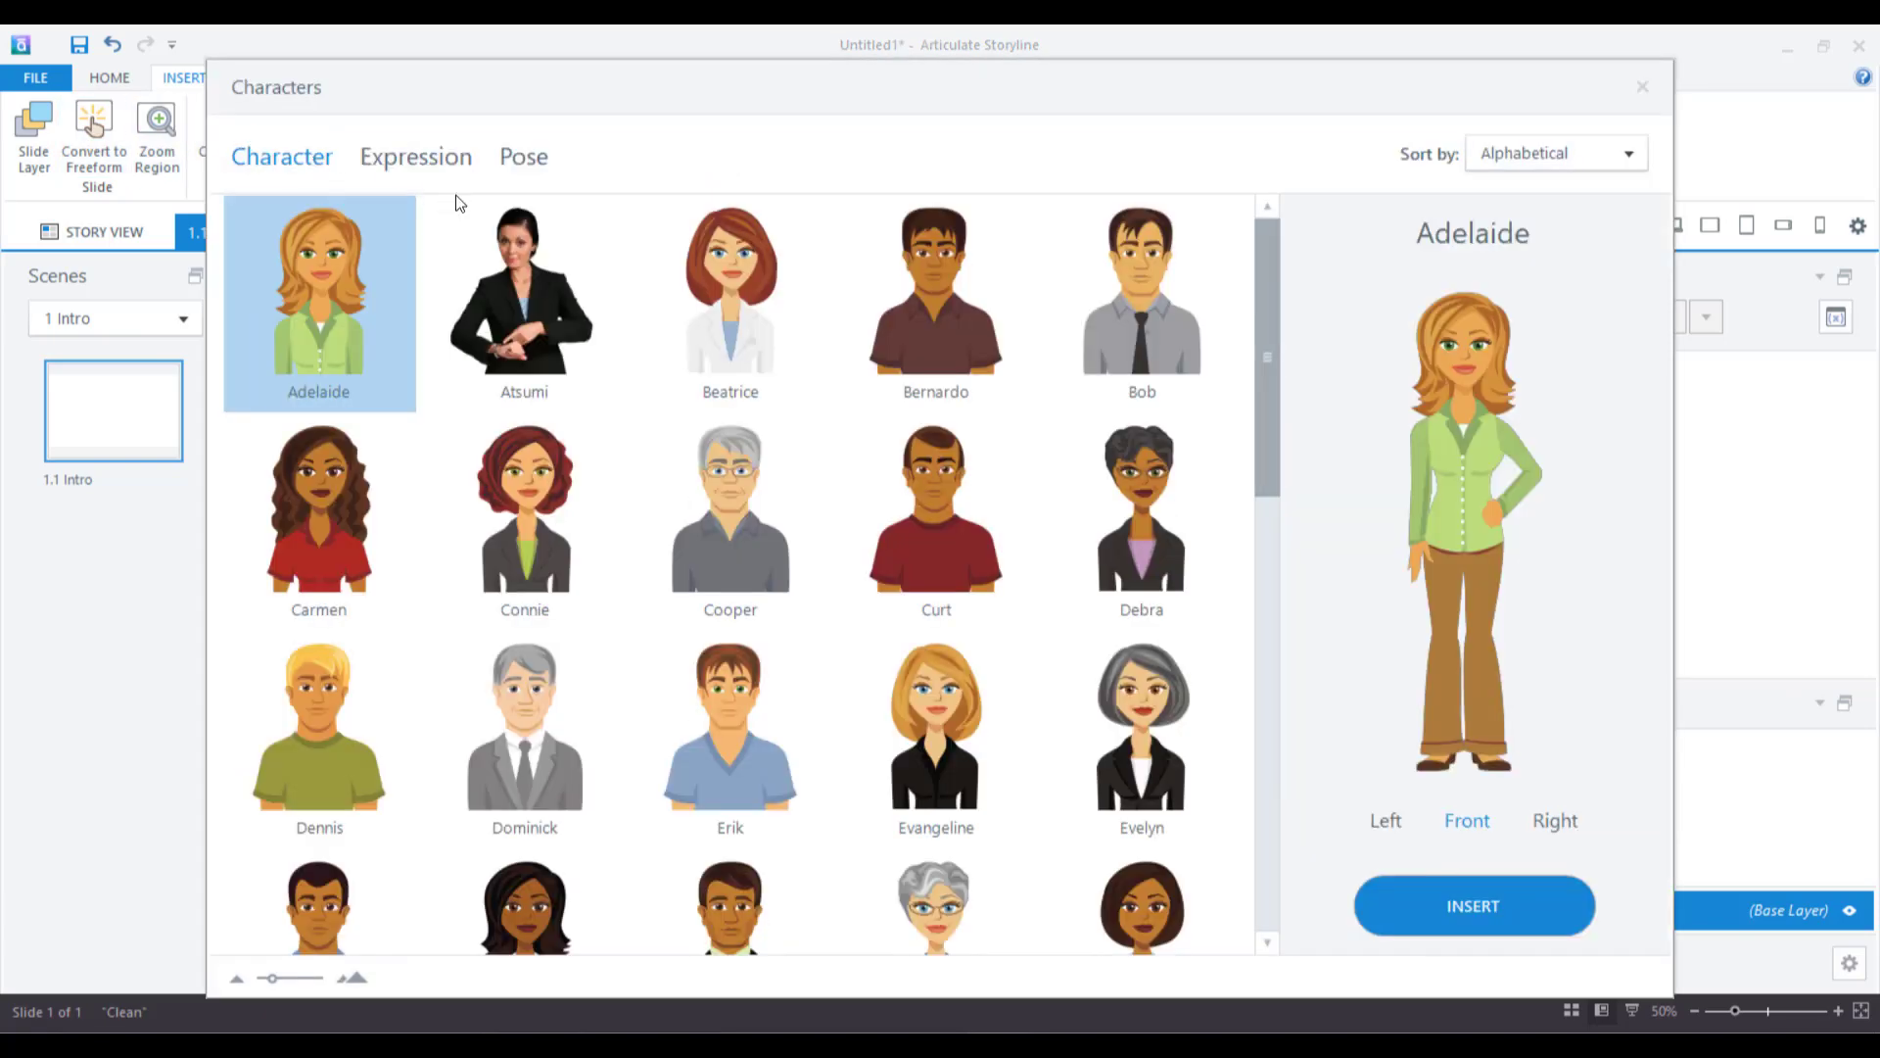
drag(1277, 288, 1309, 309)
click(544, 431)
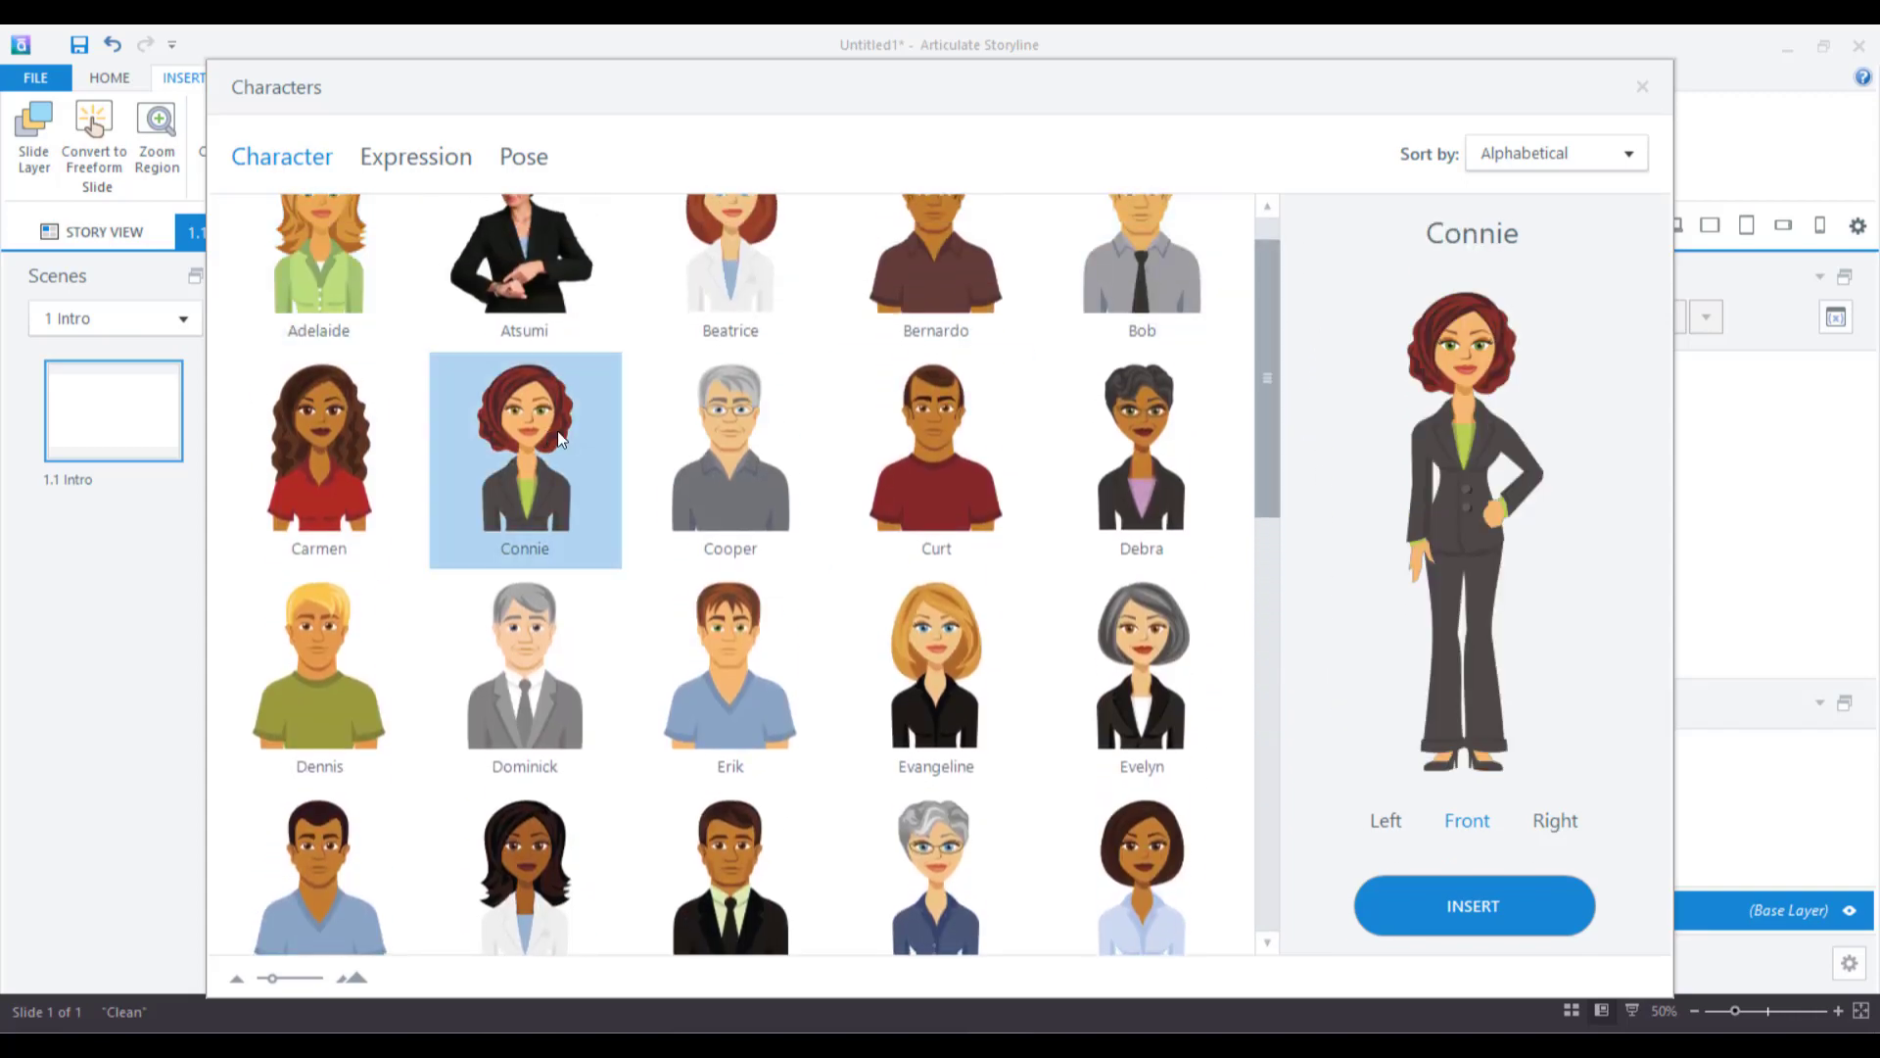
click(722, 426)
click(911, 453)
scroll(1087, 508, up, 1)
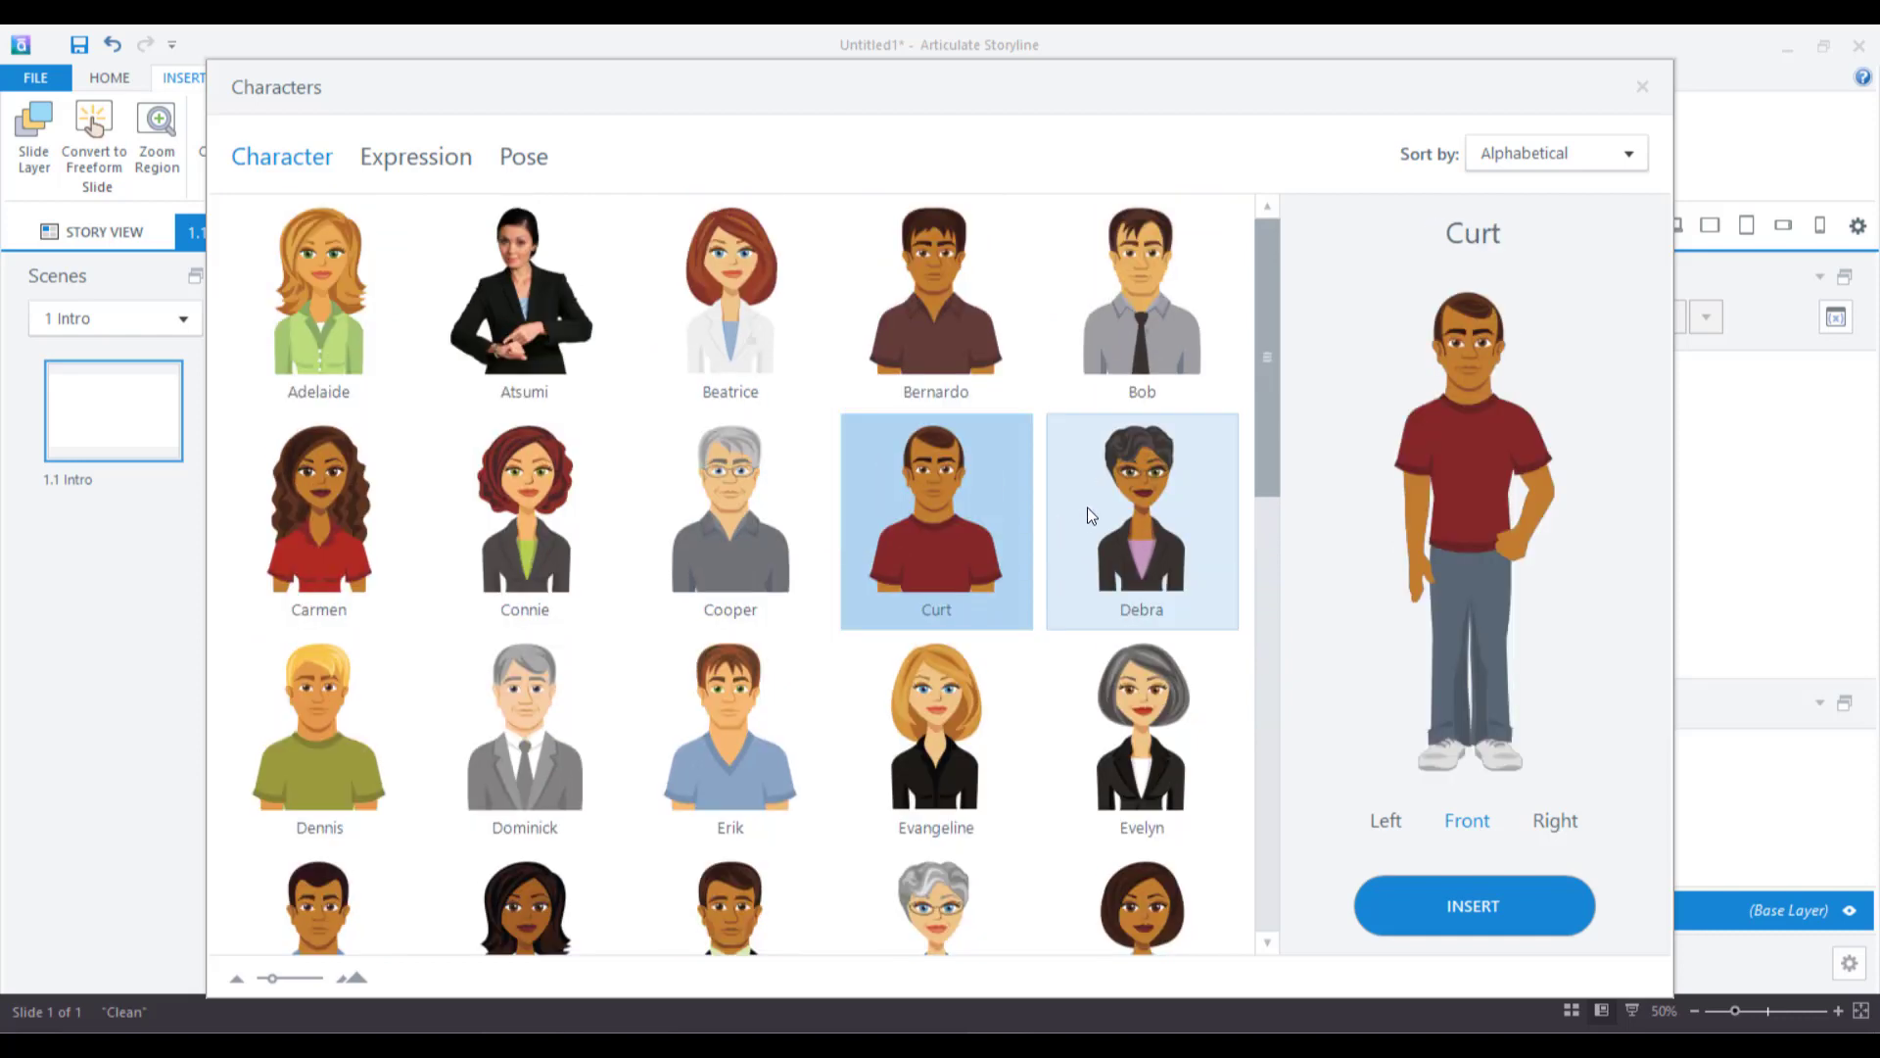
click(1161, 332)
click(950, 326)
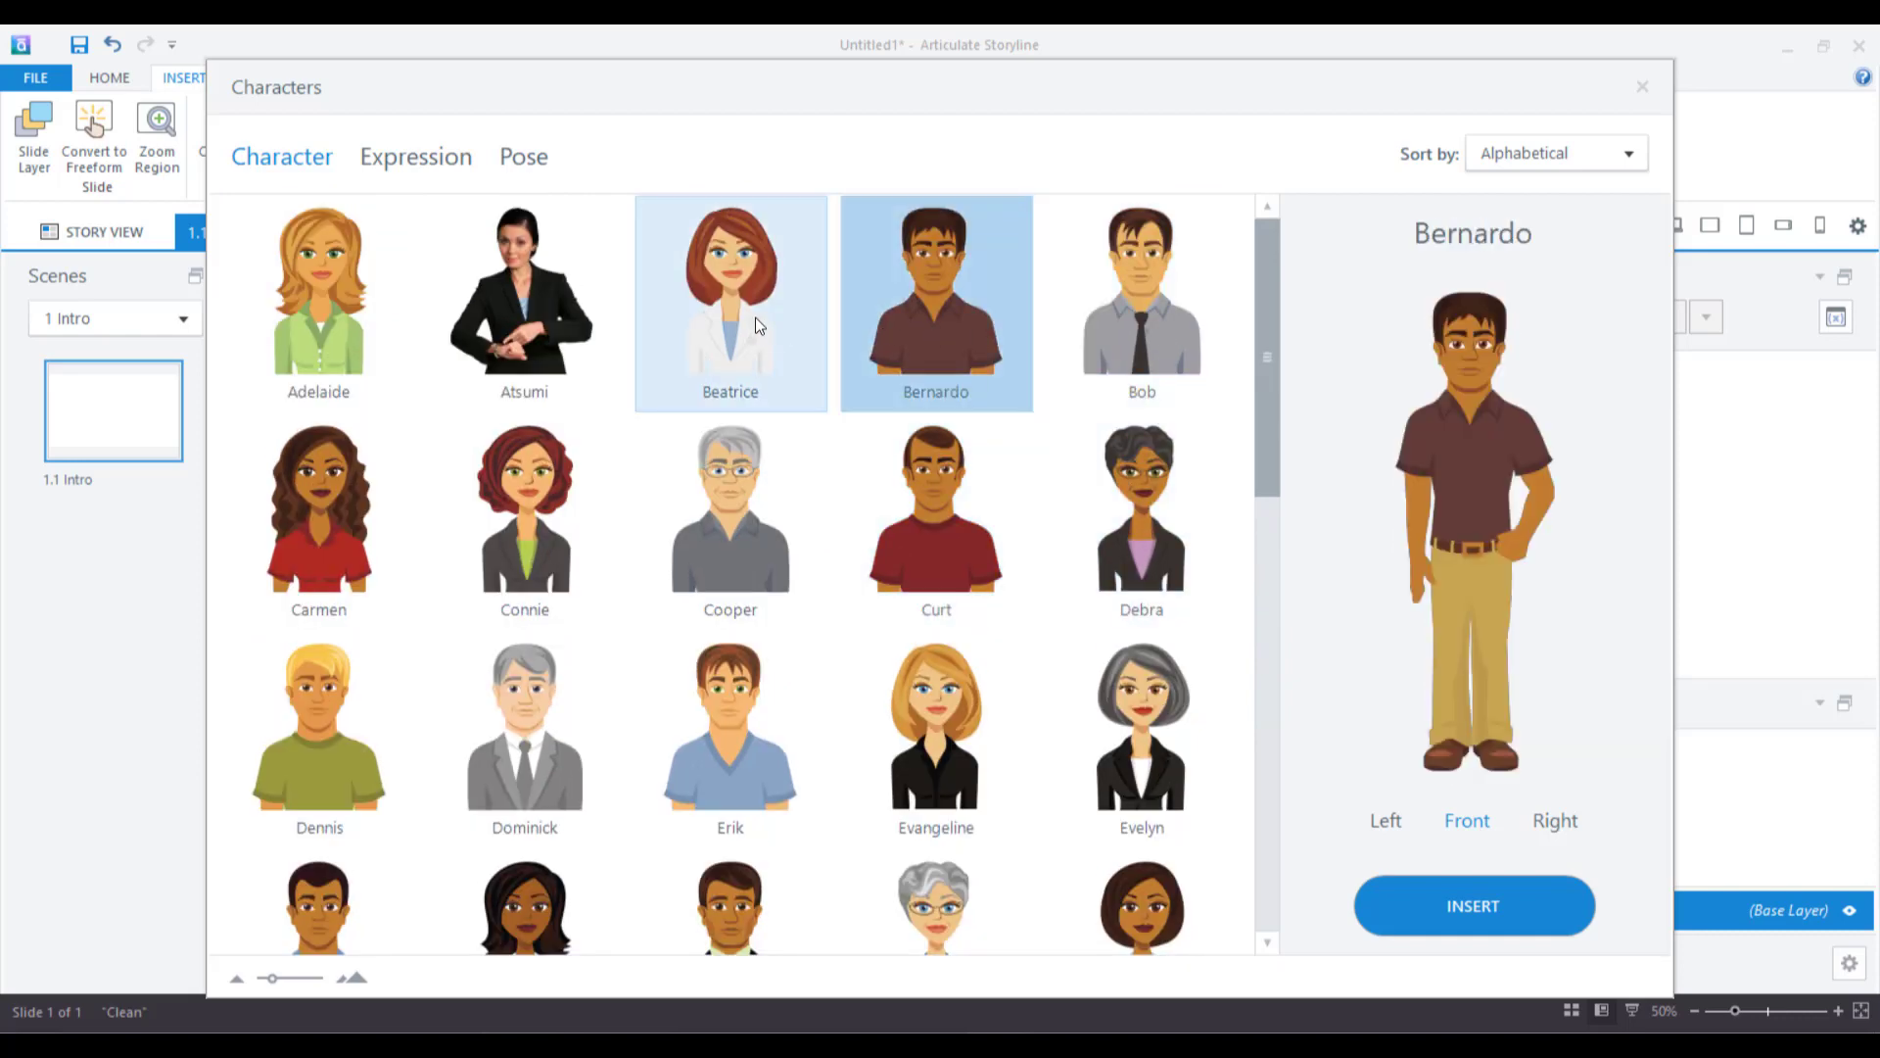
click(756, 317)
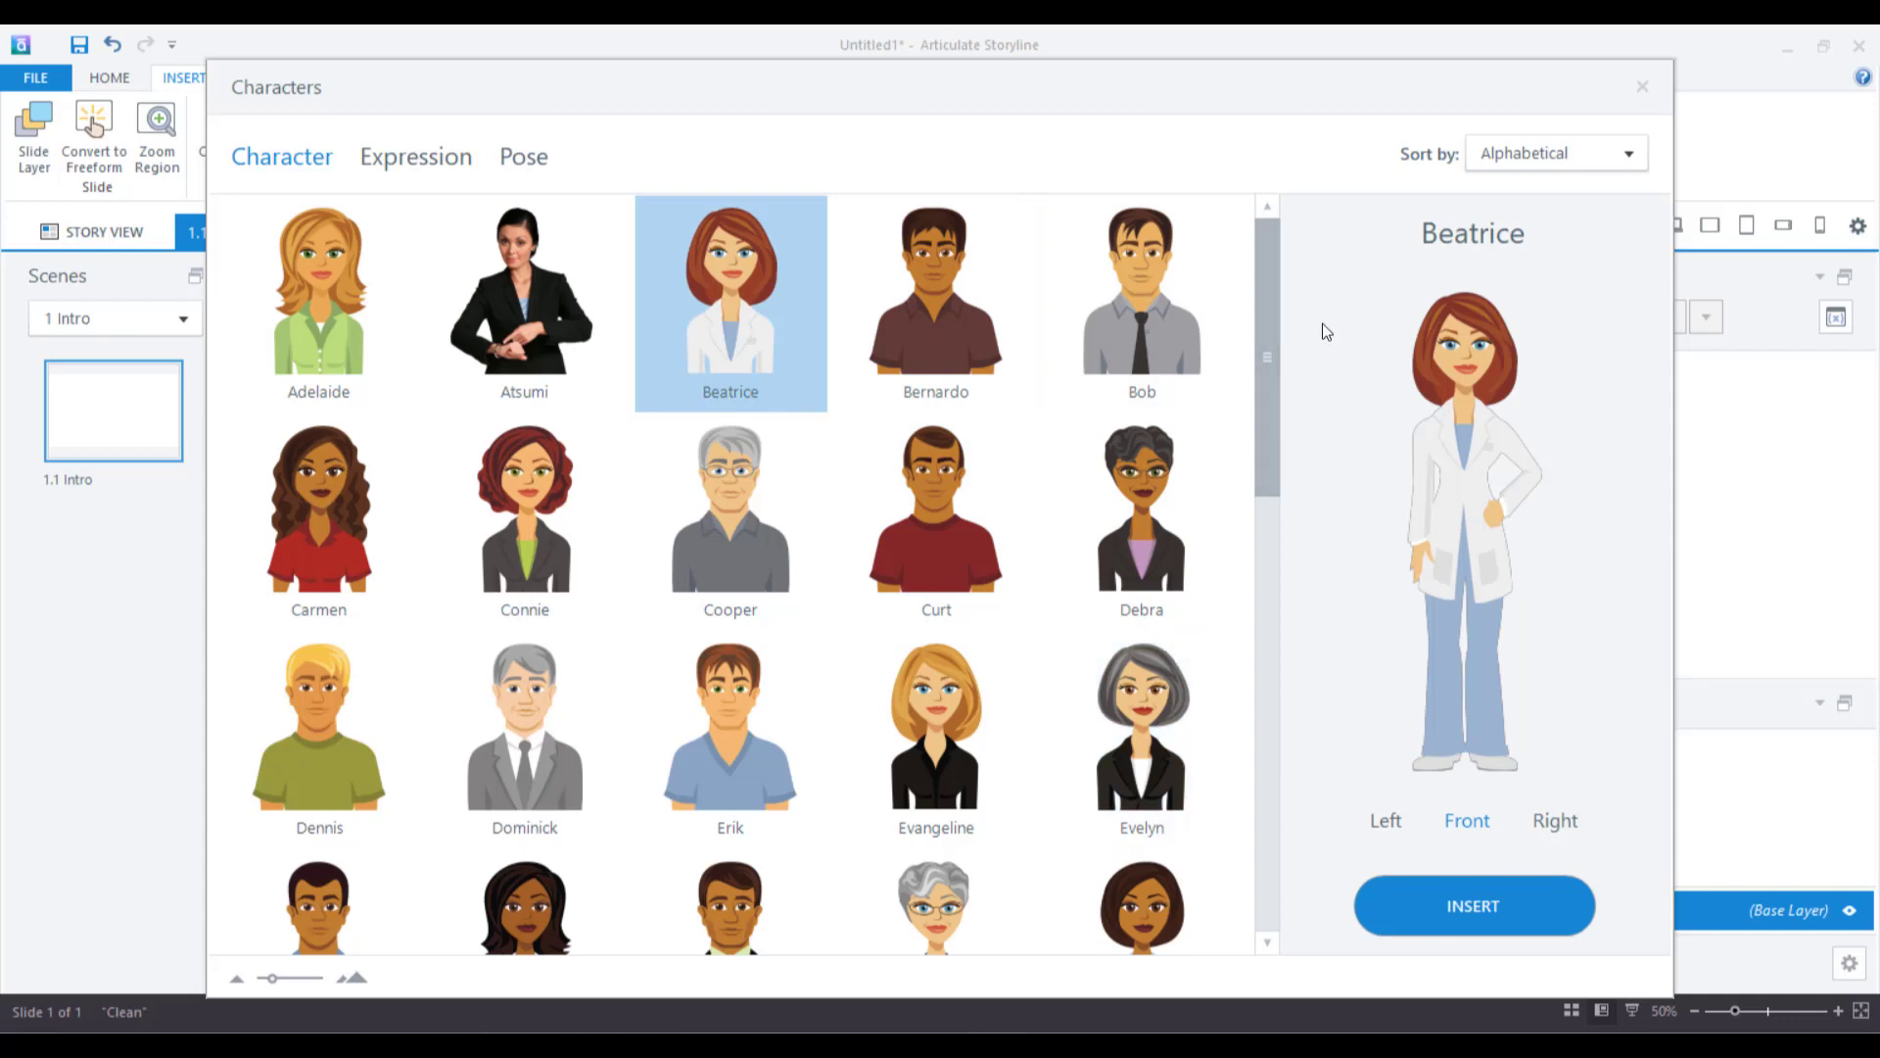
scroll(311, 545, down, 5)
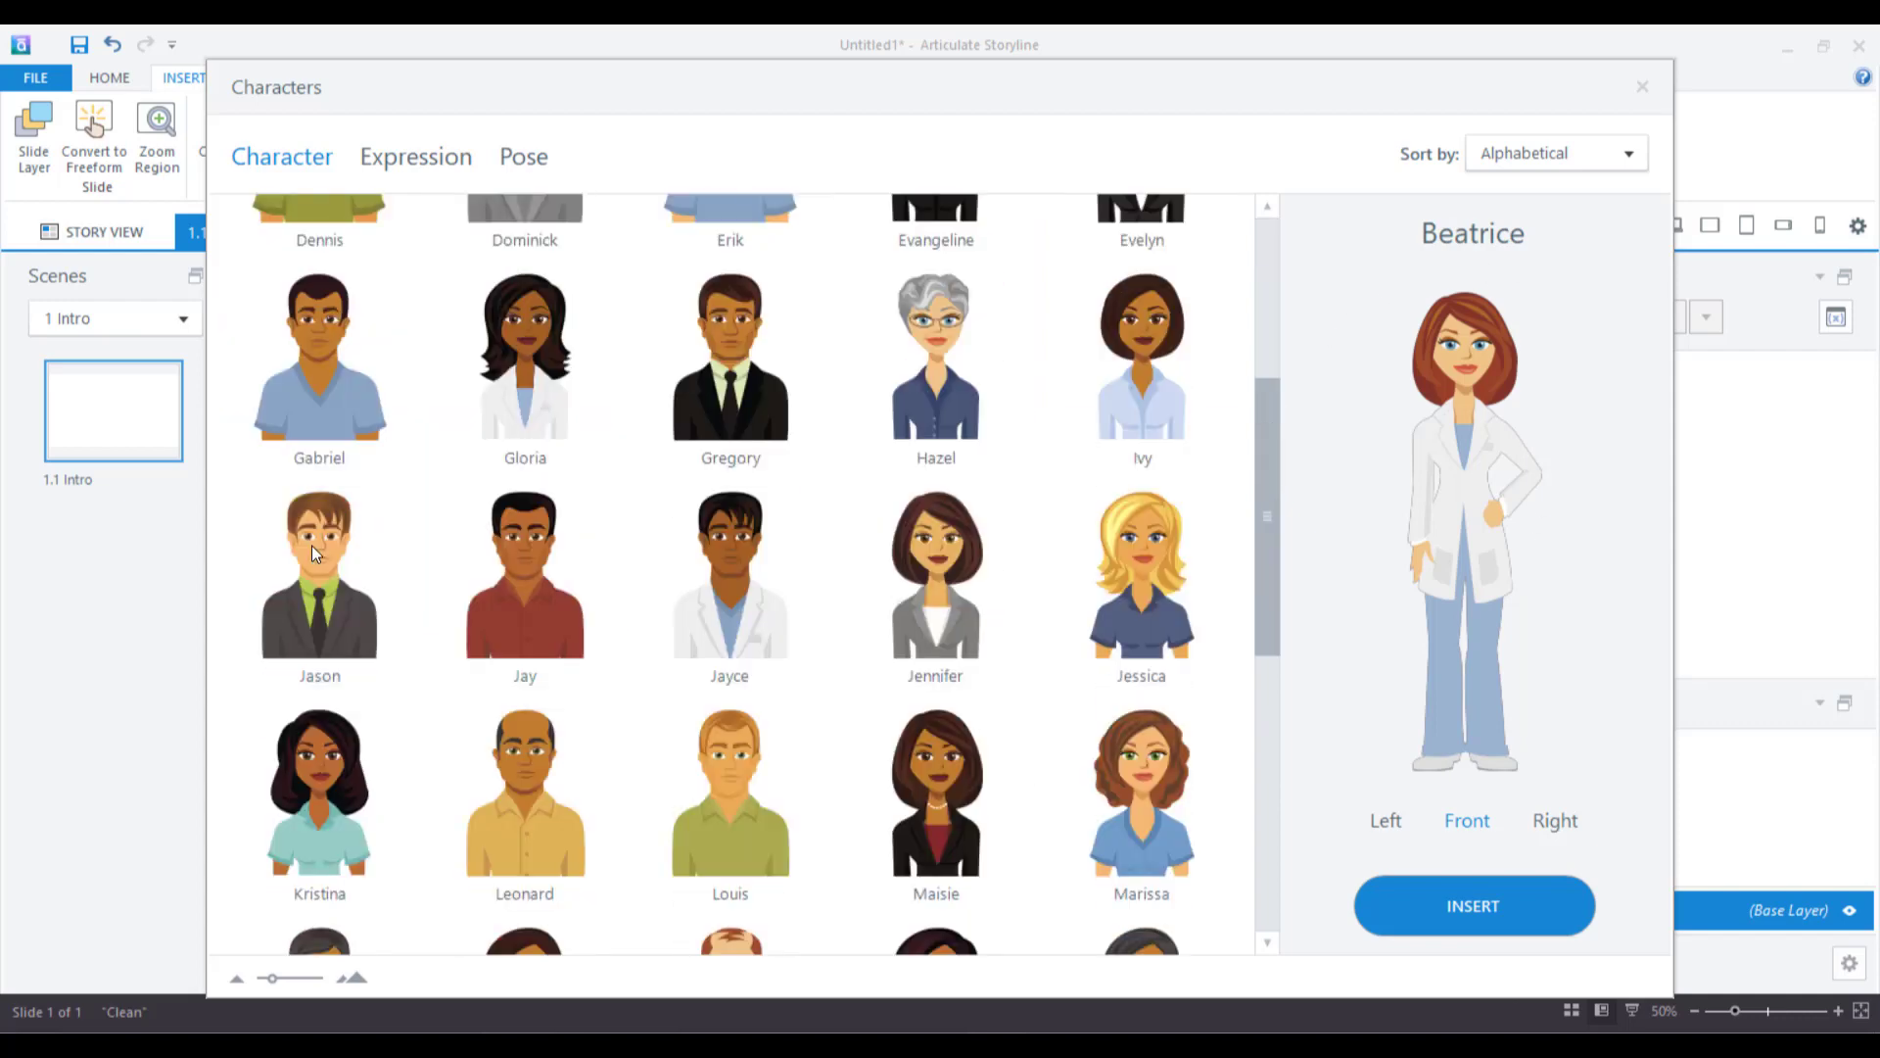
scroll(487, 622, down, 3)
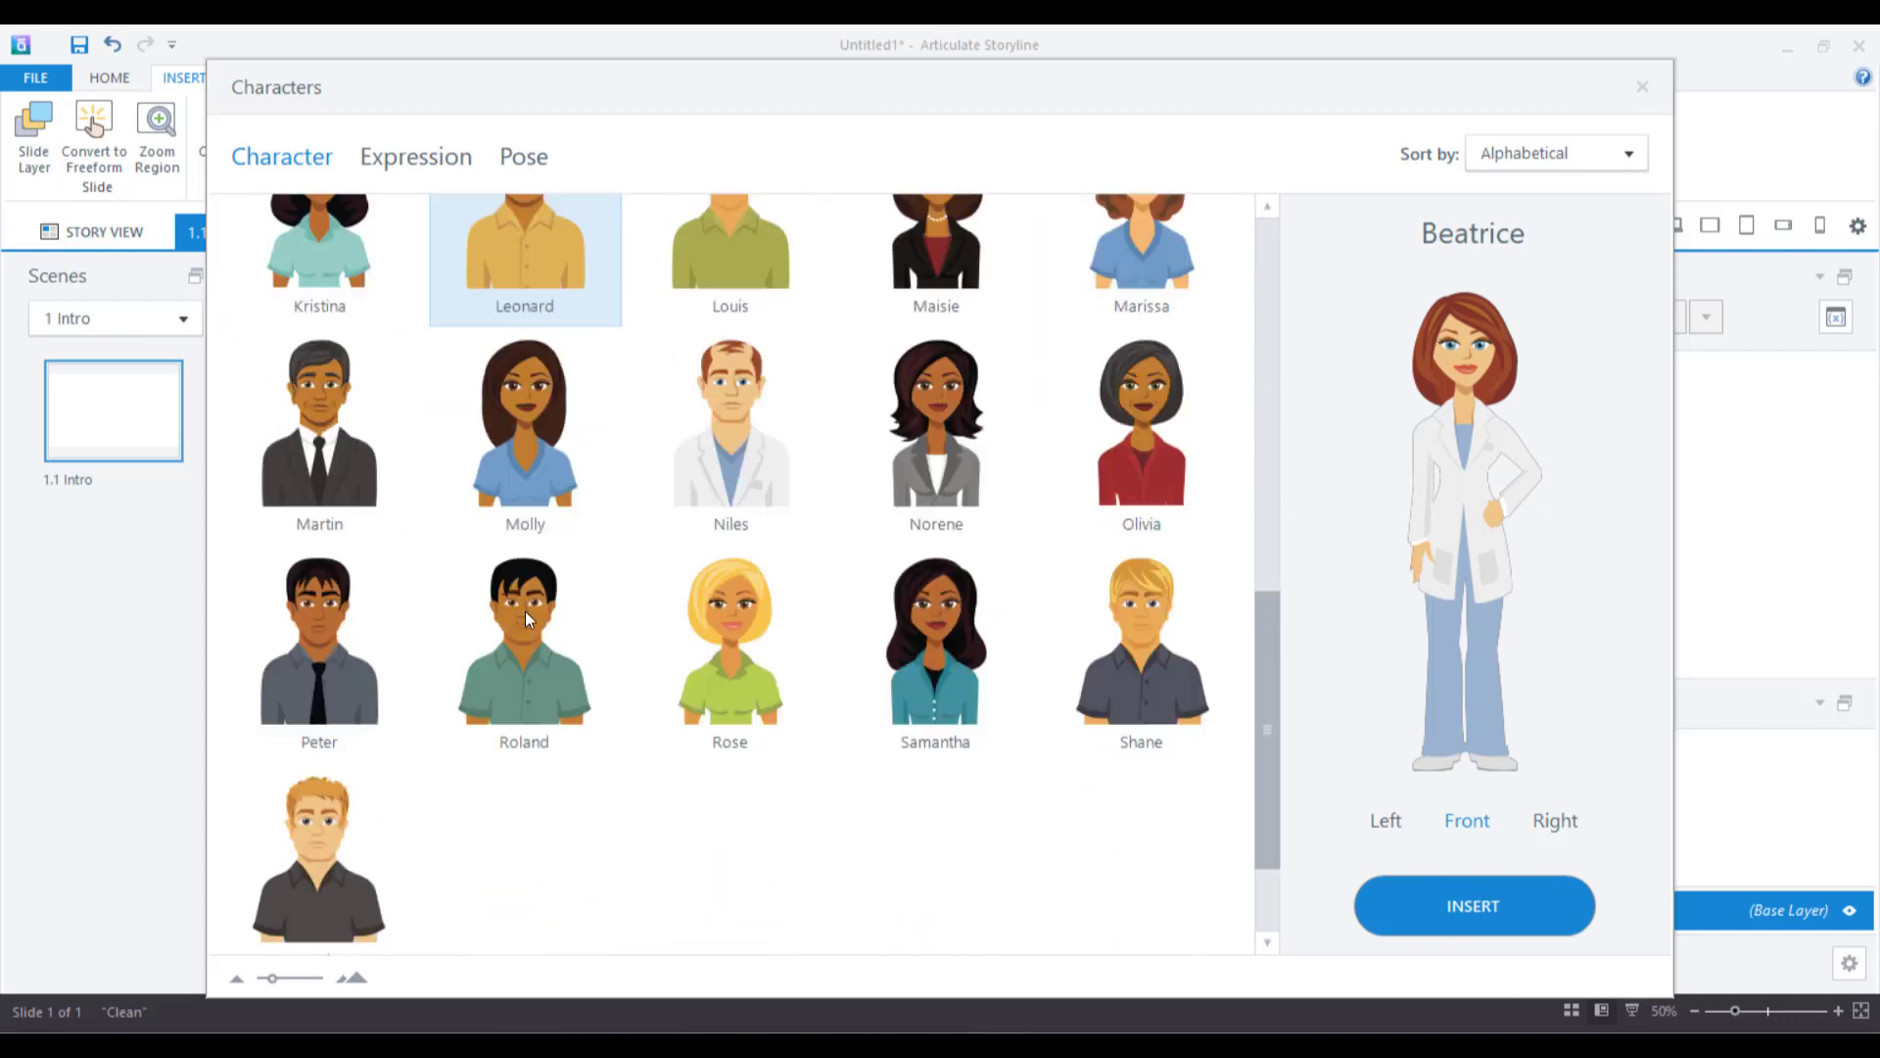
Choose the Molly character, try her left and right perspectives, and keep the front view
click(513, 419)
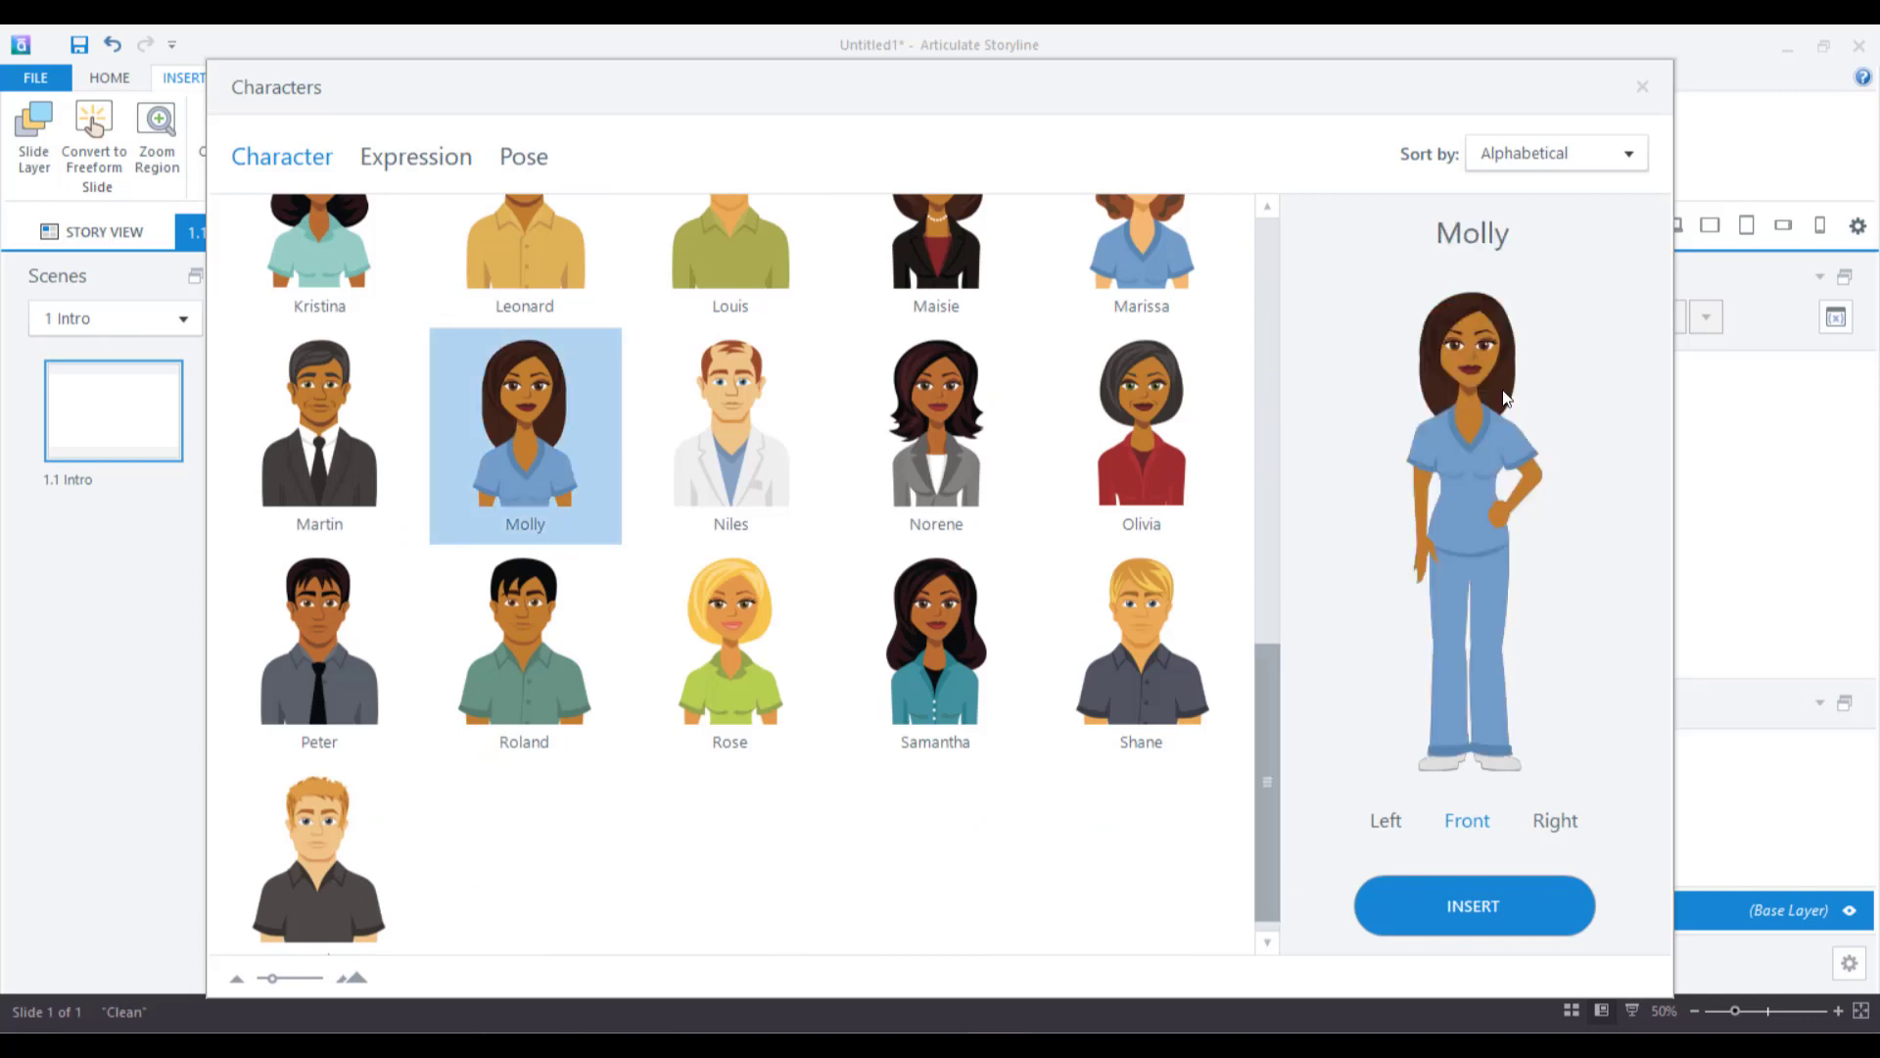
click(1385, 827)
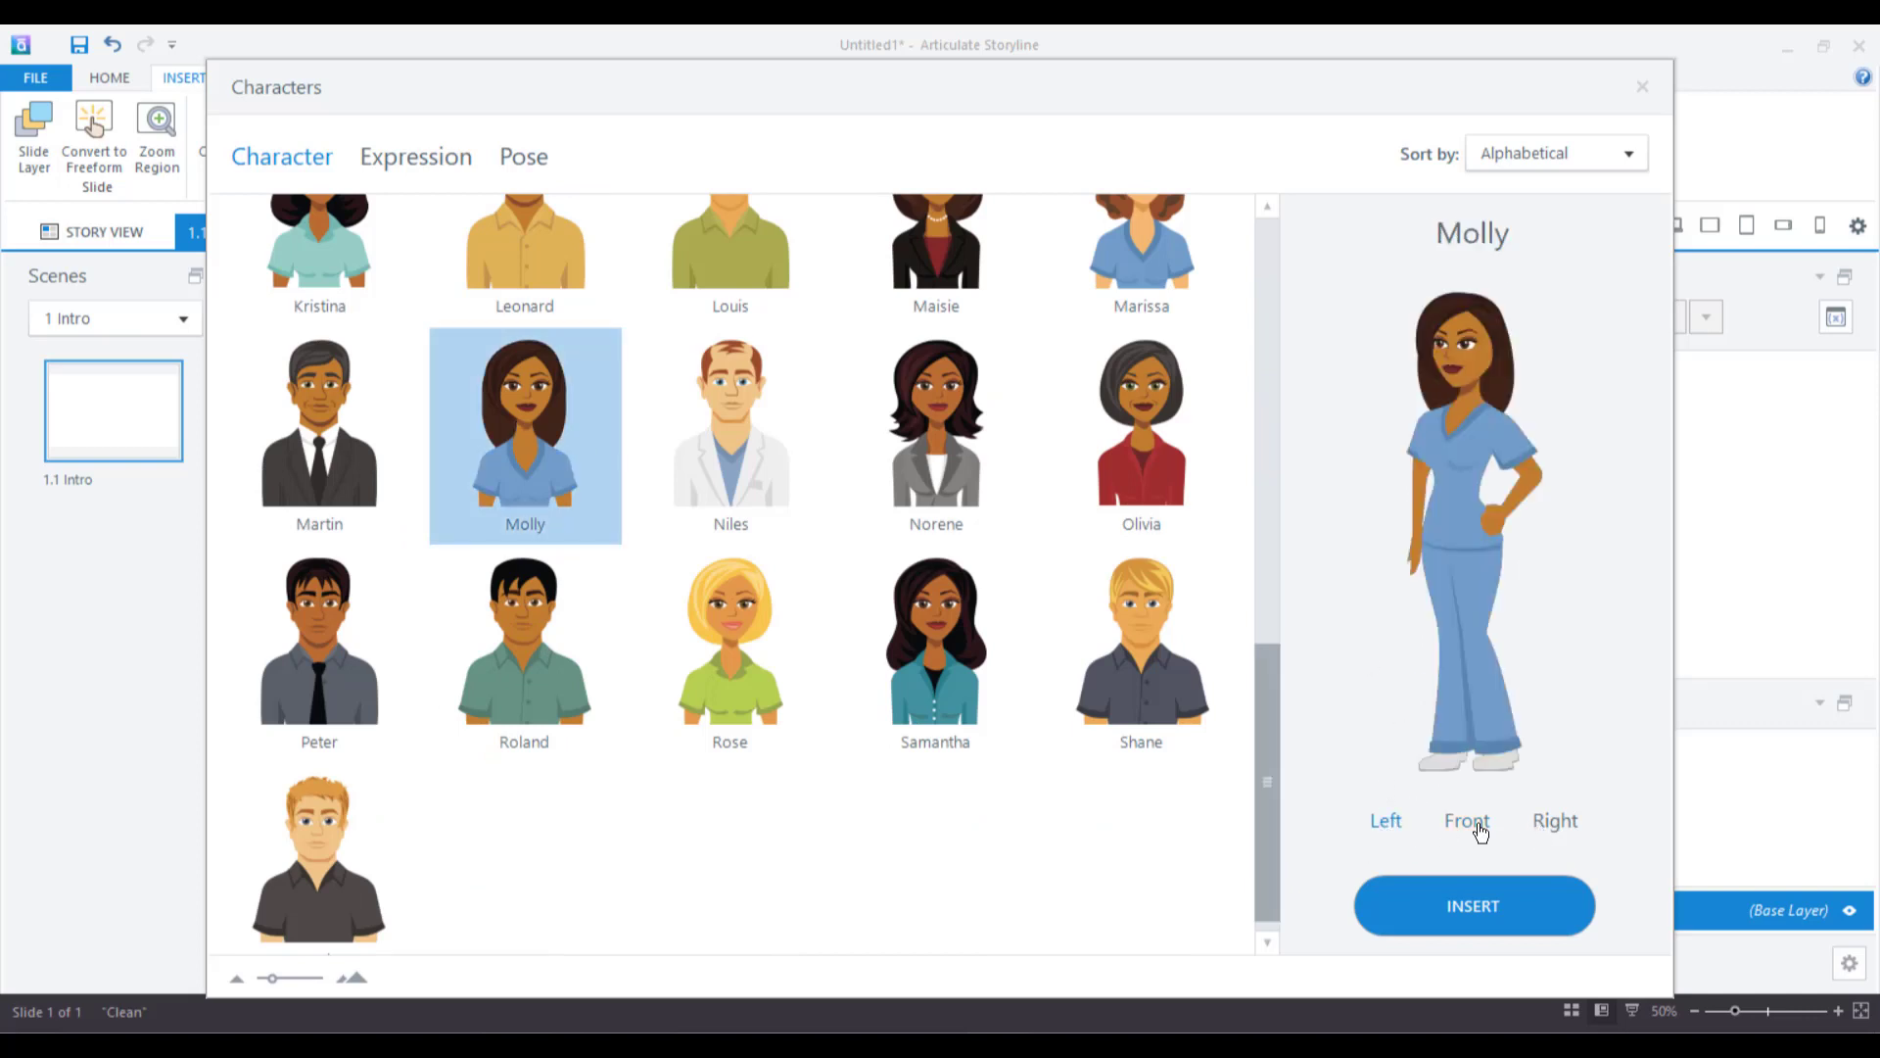
click(1557, 824)
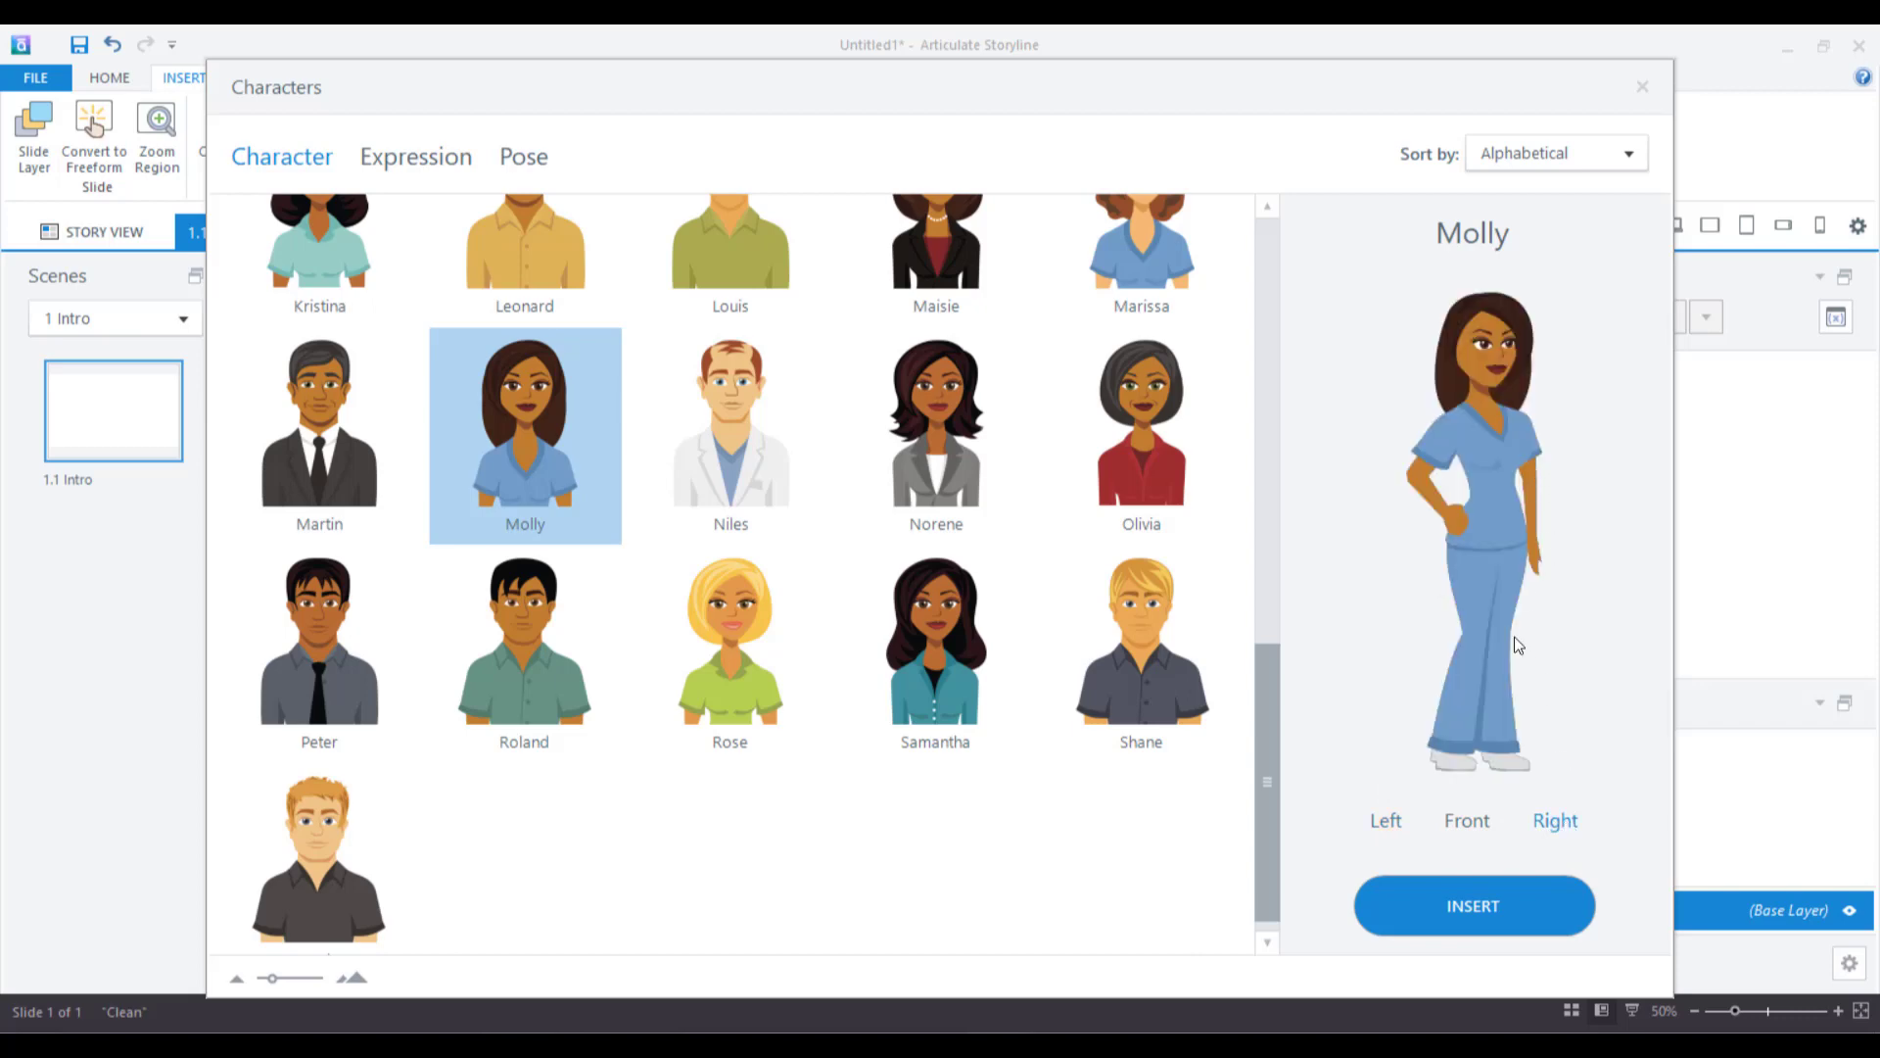
click(1399, 822)
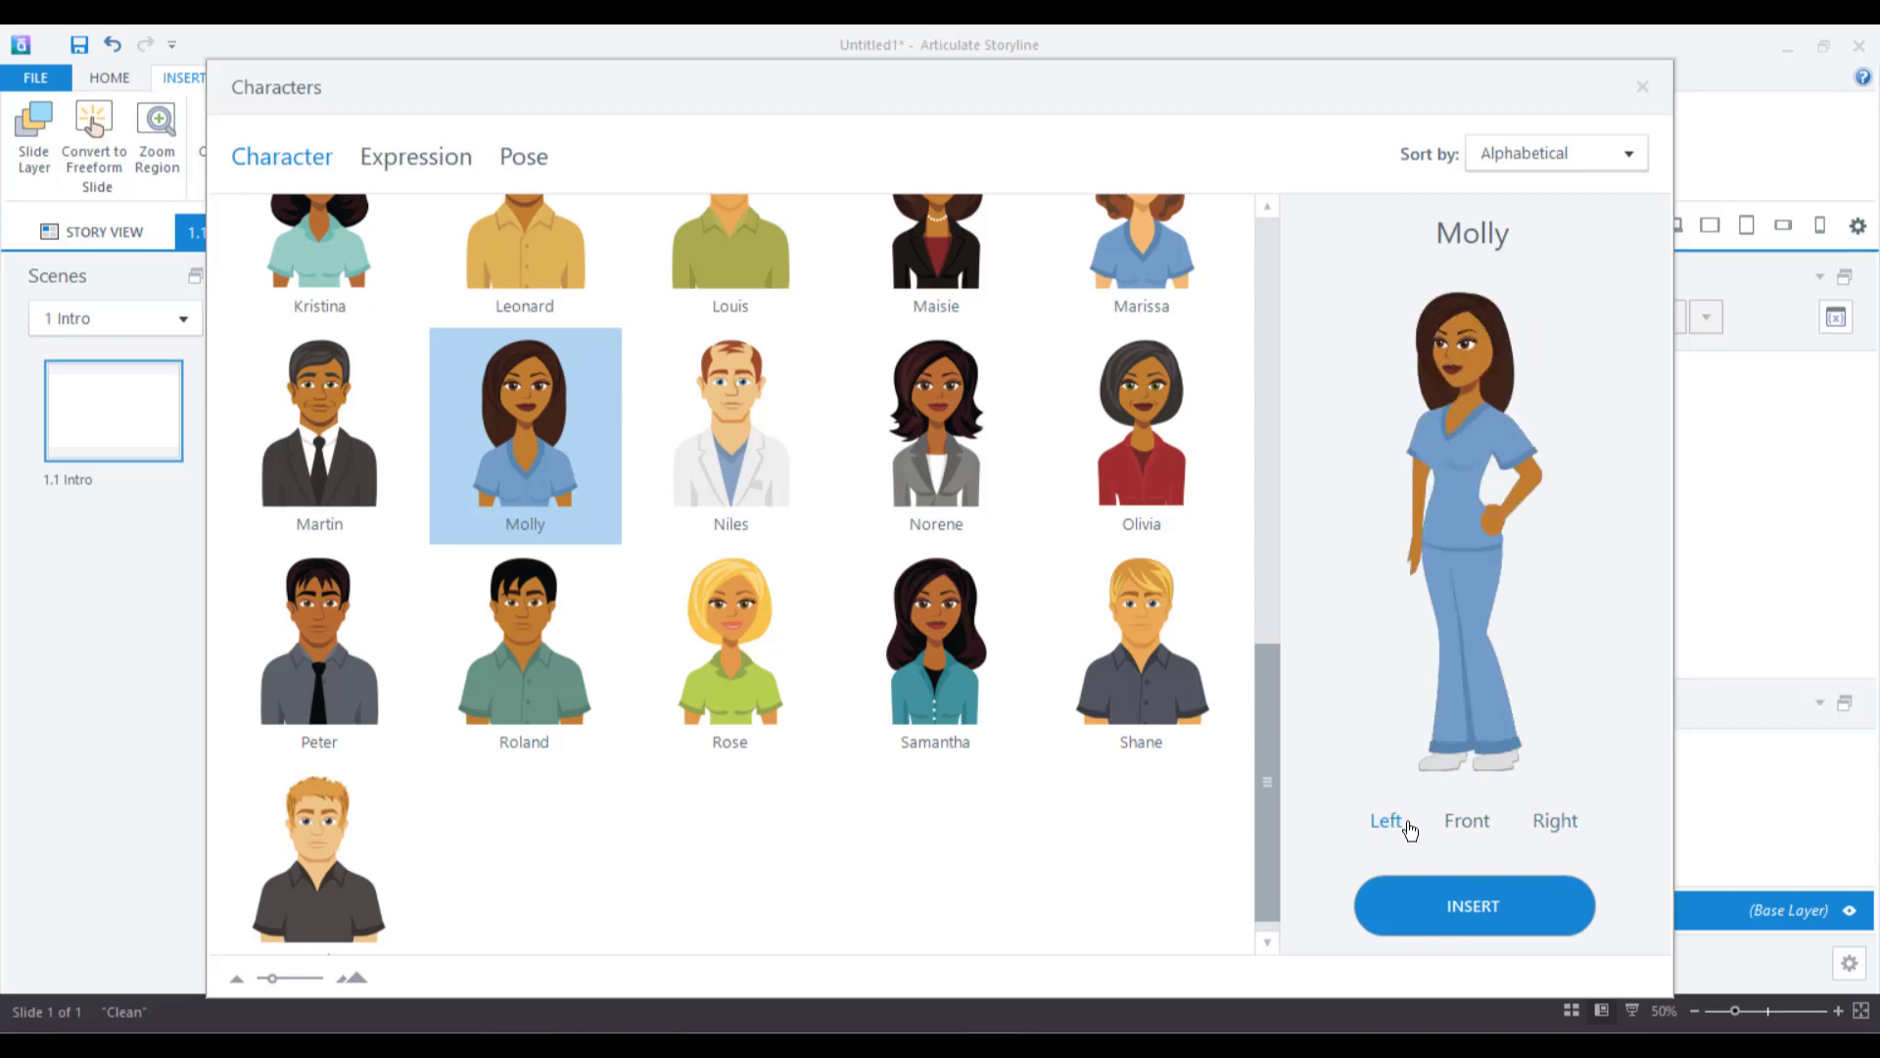
click(1463, 825)
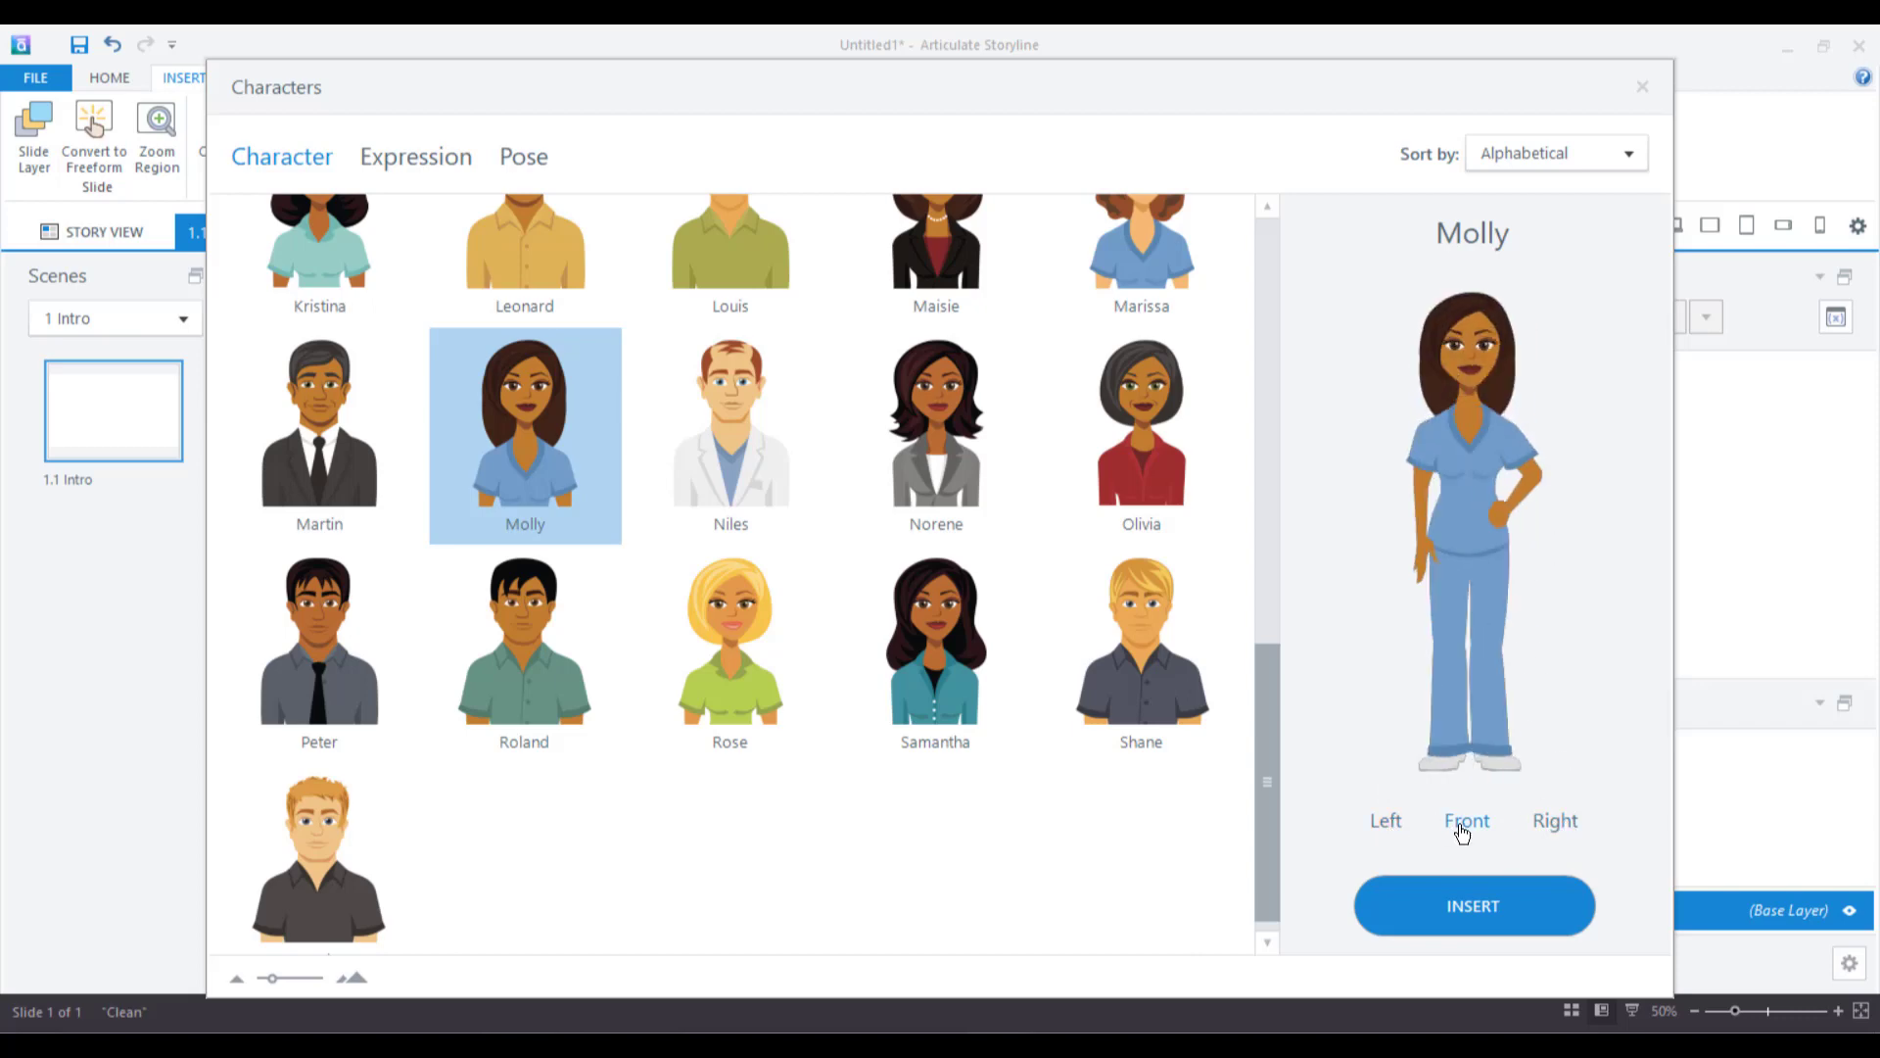
Try various facial expressions on Molly, such as Happy, Thinking, Surprised and Stressed, and choose Talking
click(421, 160)
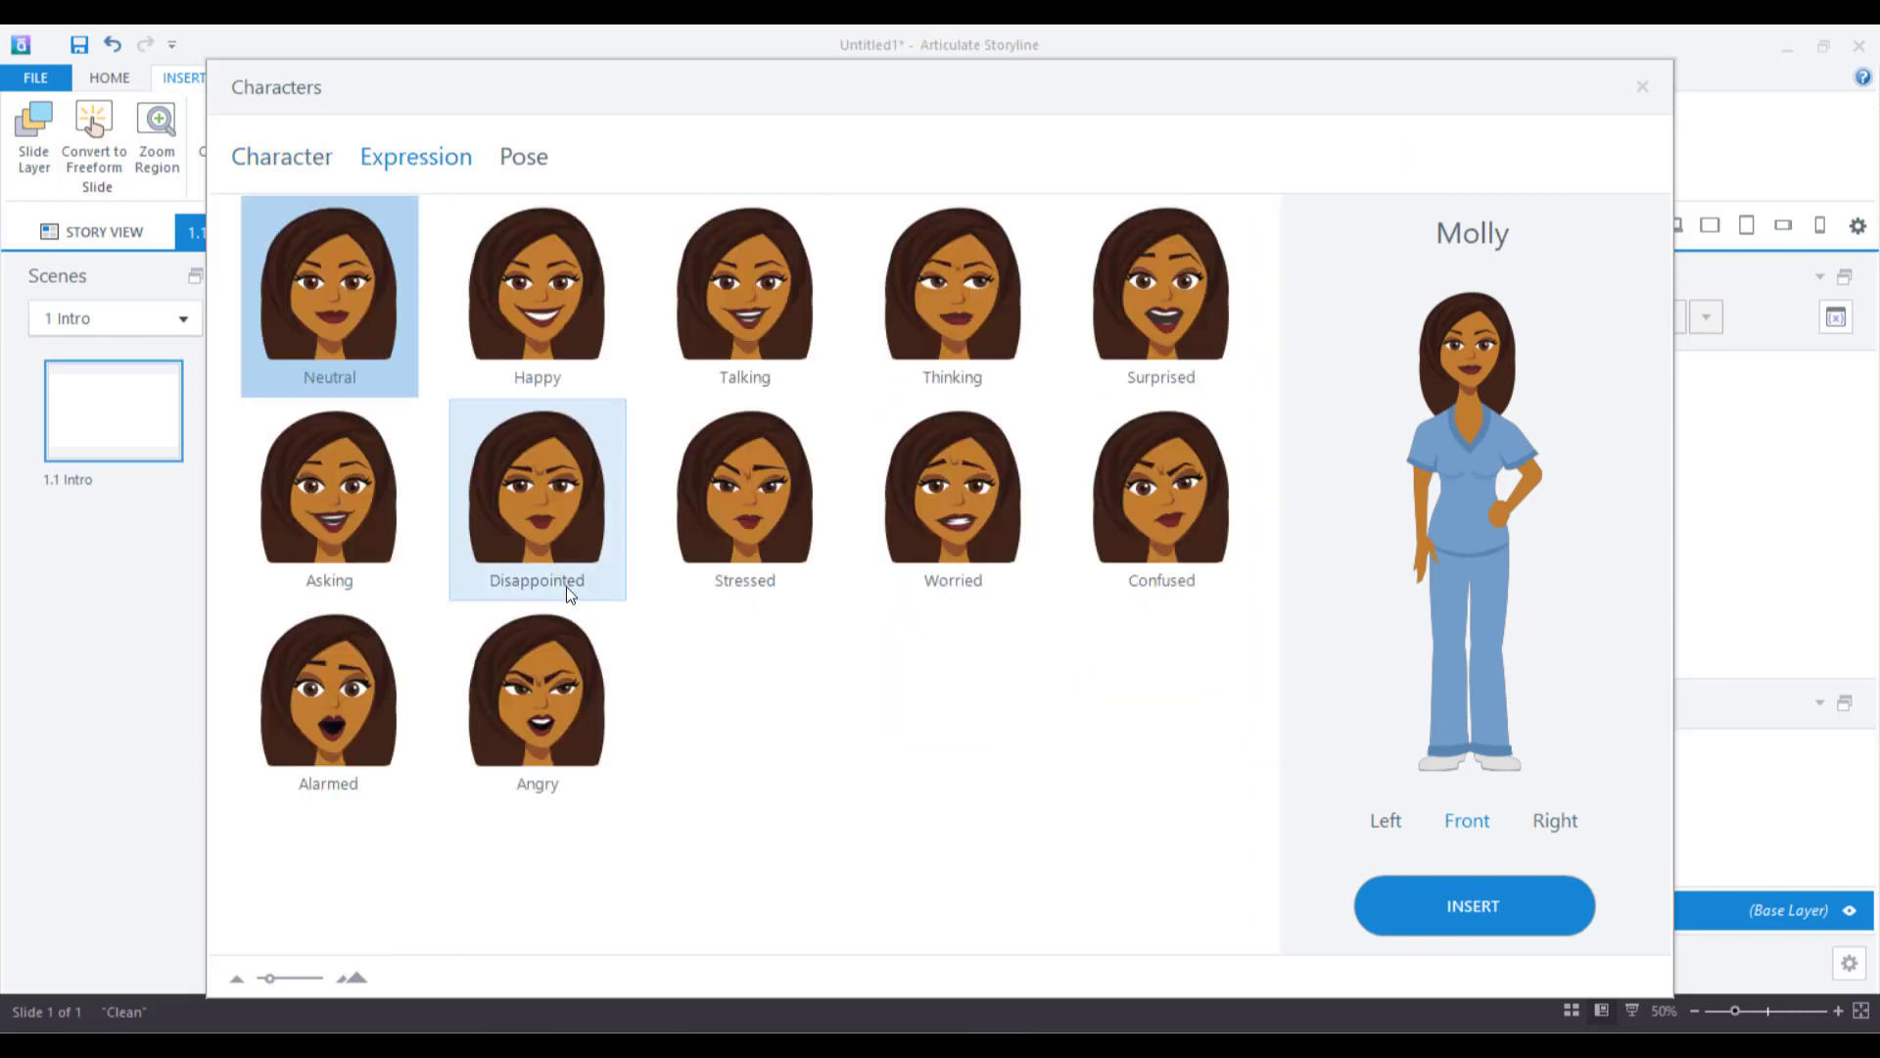
click(569, 321)
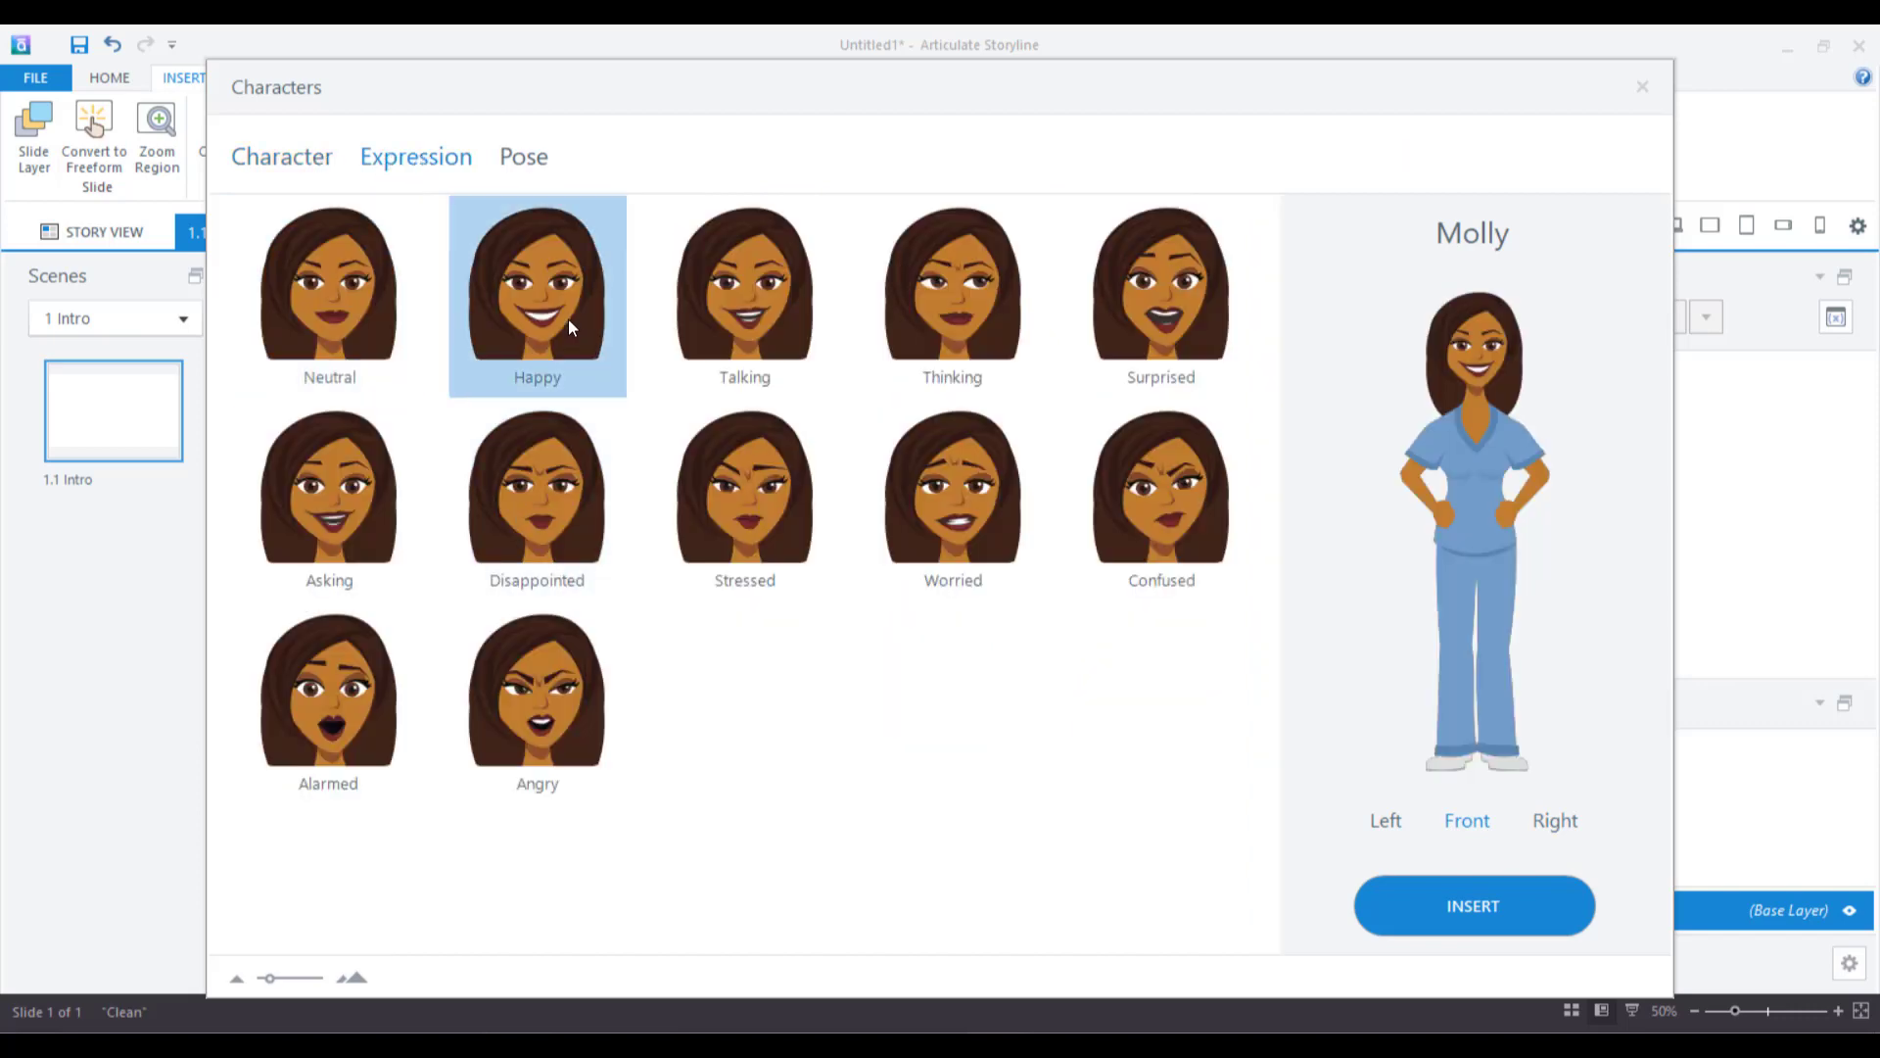
click(743, 311)
click(978, 319)
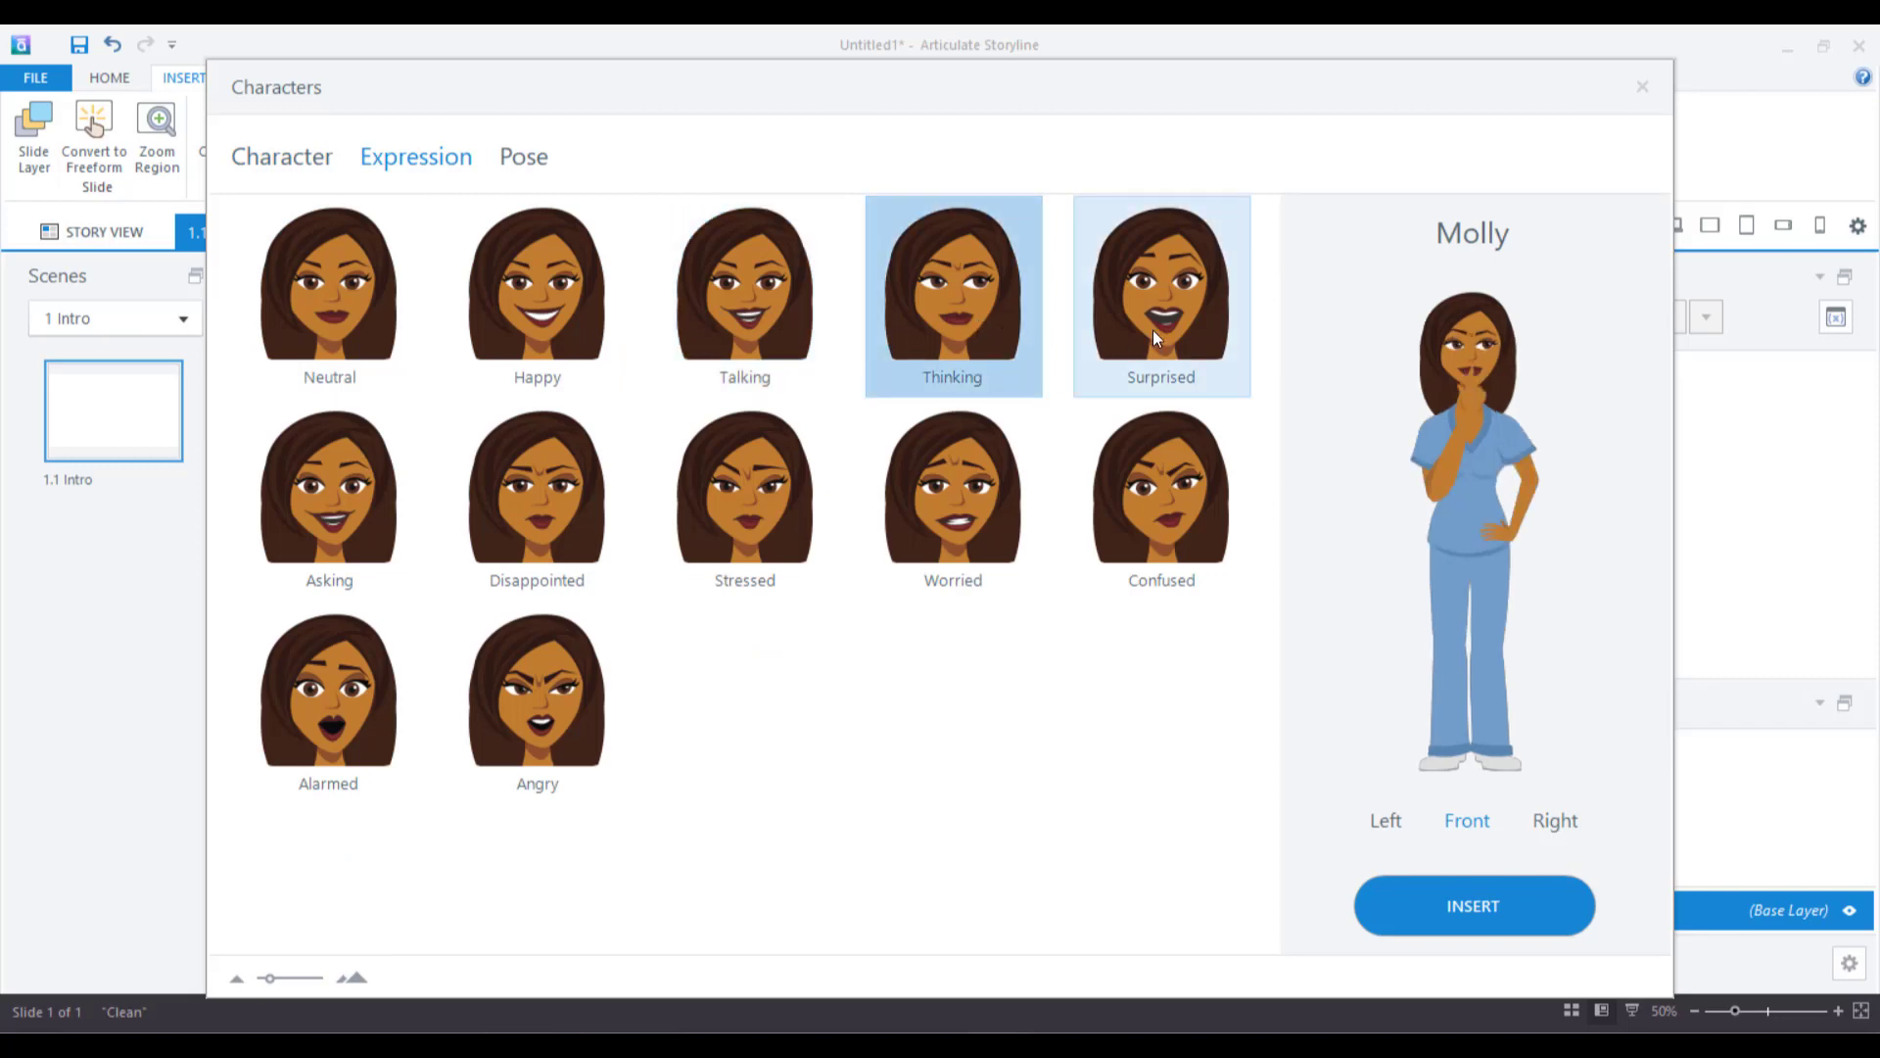
click(1154, 331)
click(1152, 529)
click(1164, 307)
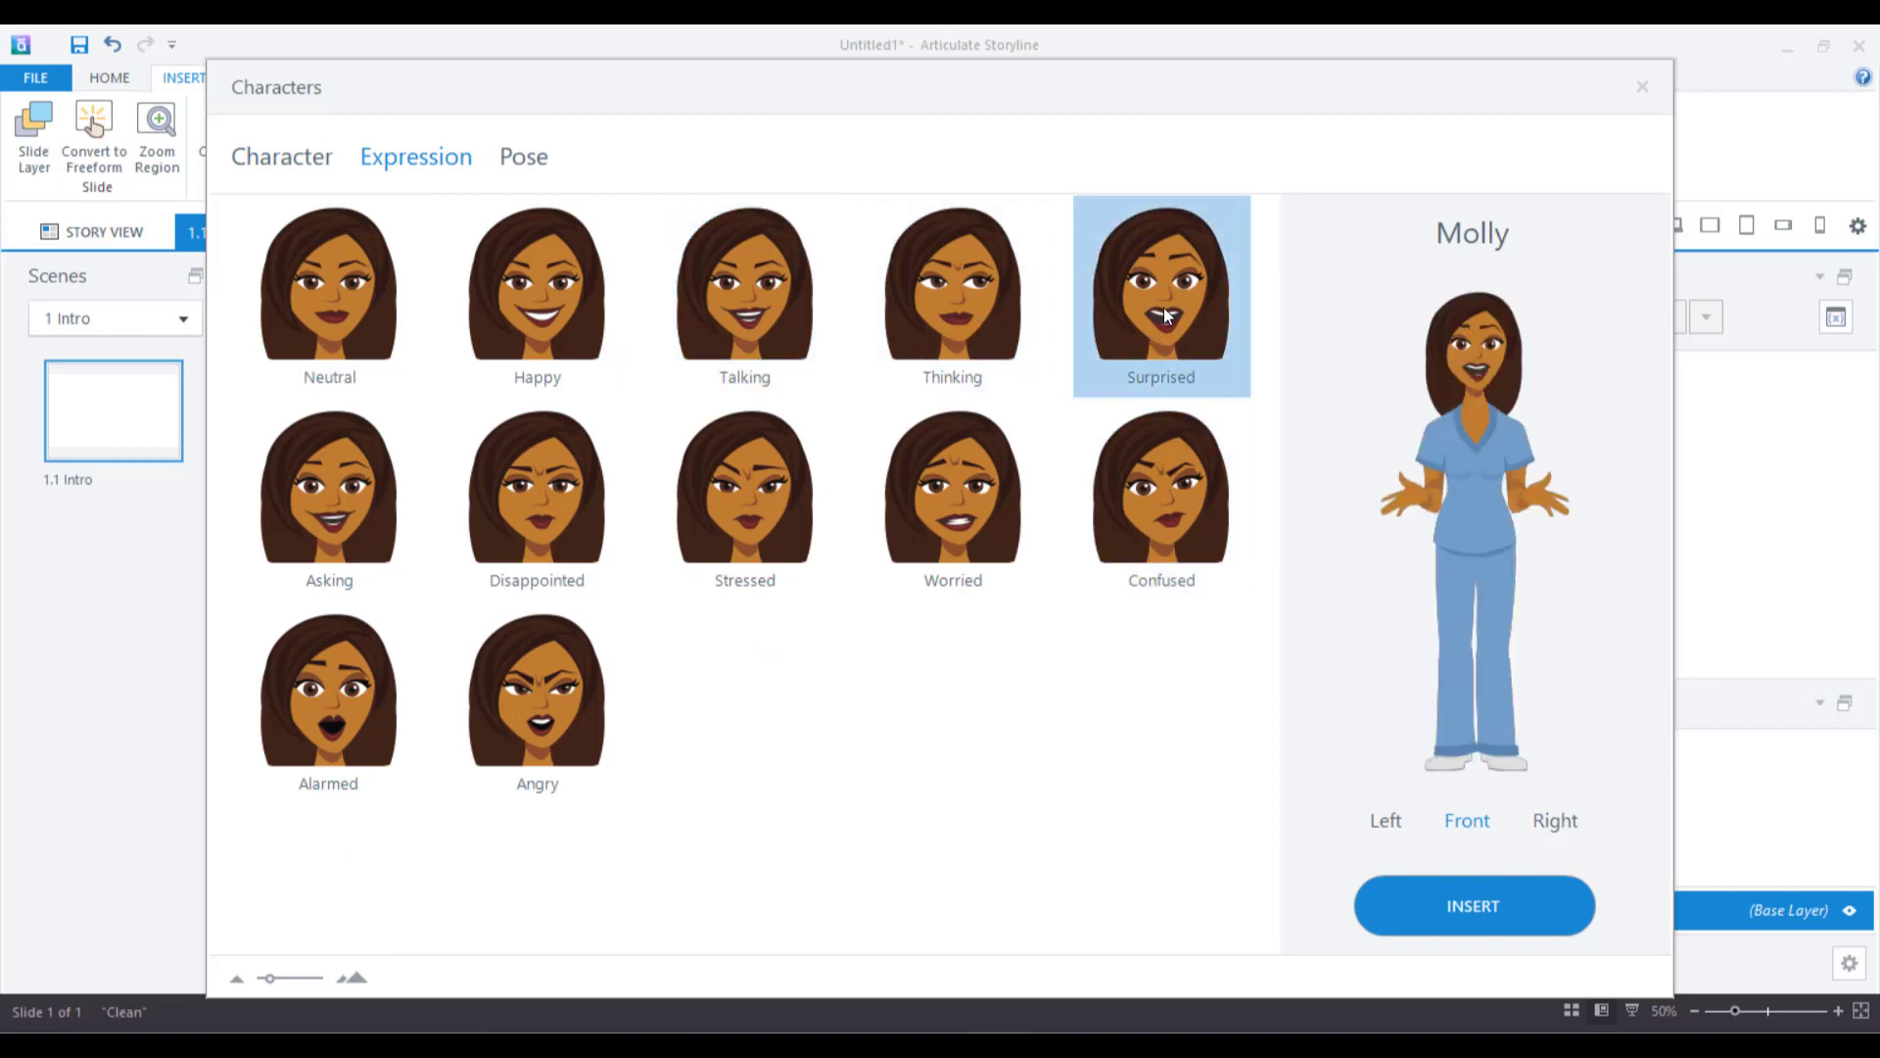
click(953, 296)
click(727, 284)
click(713, 461)
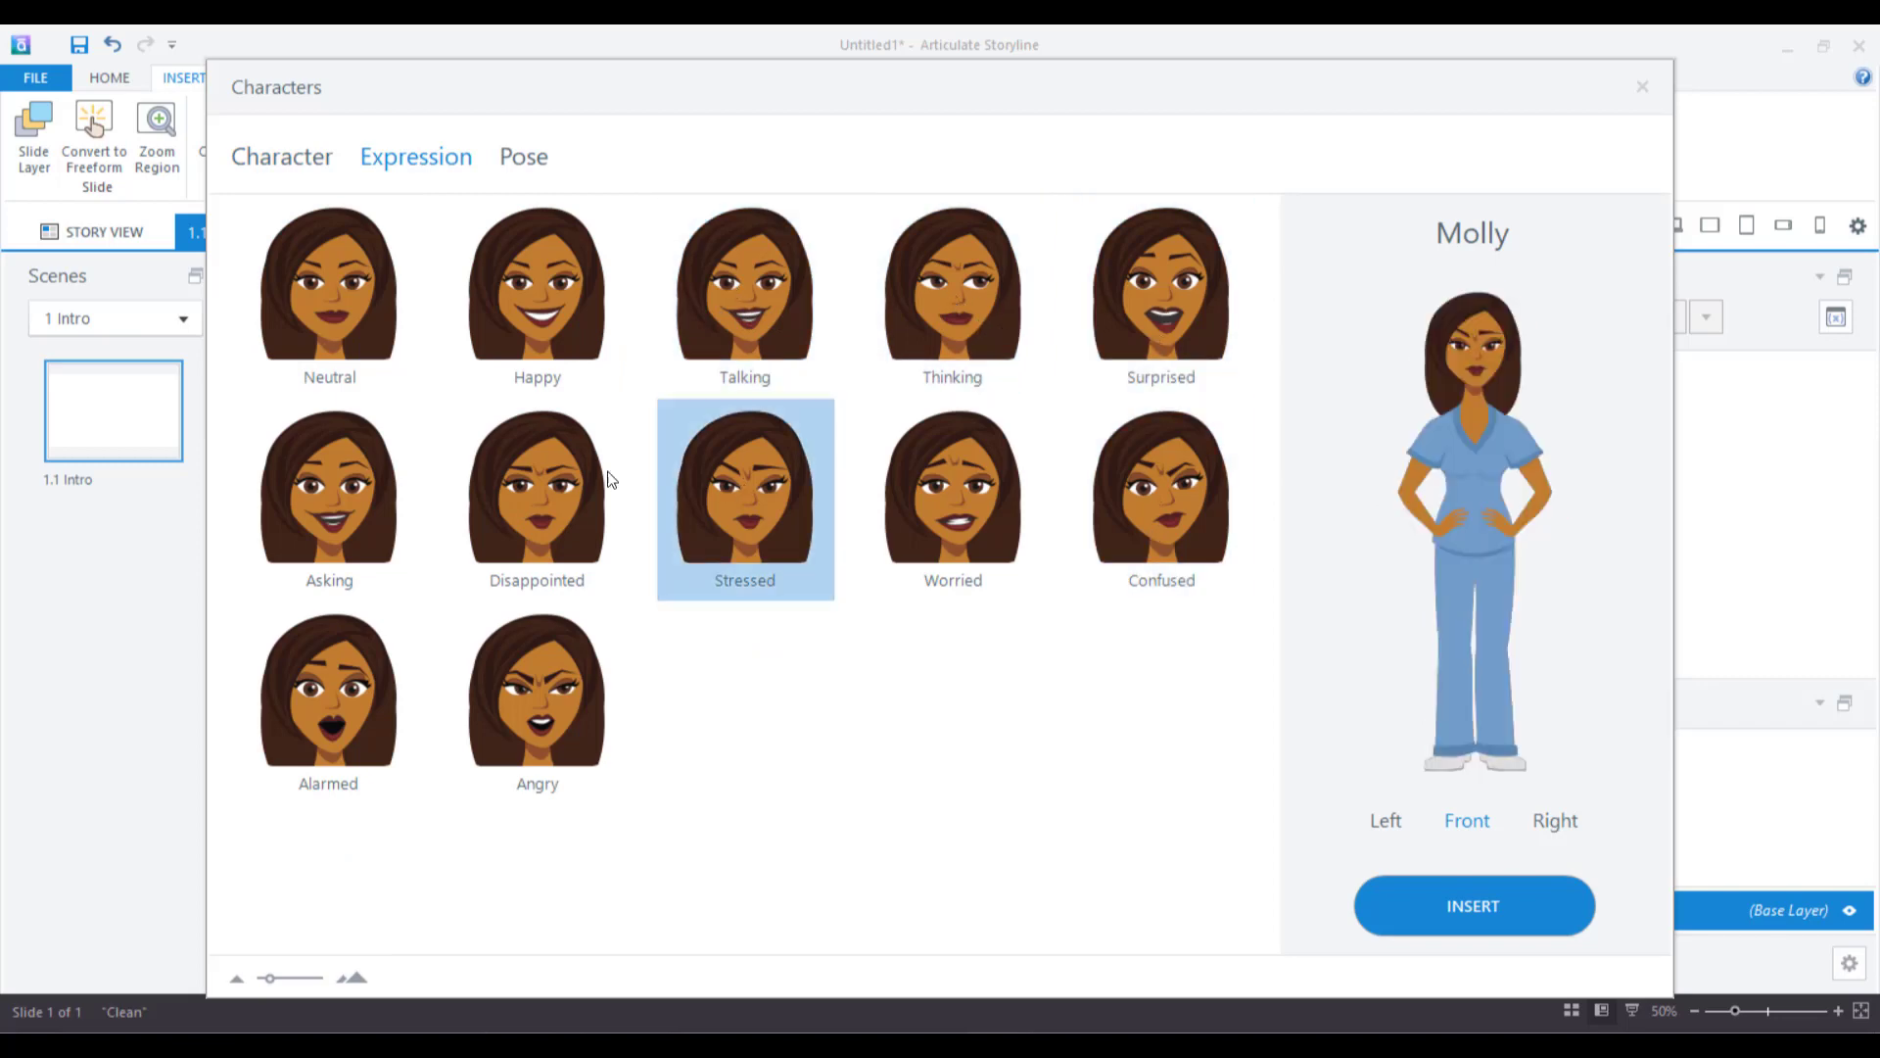
click(599, 475)
click(343, 466)
click(719, 292)
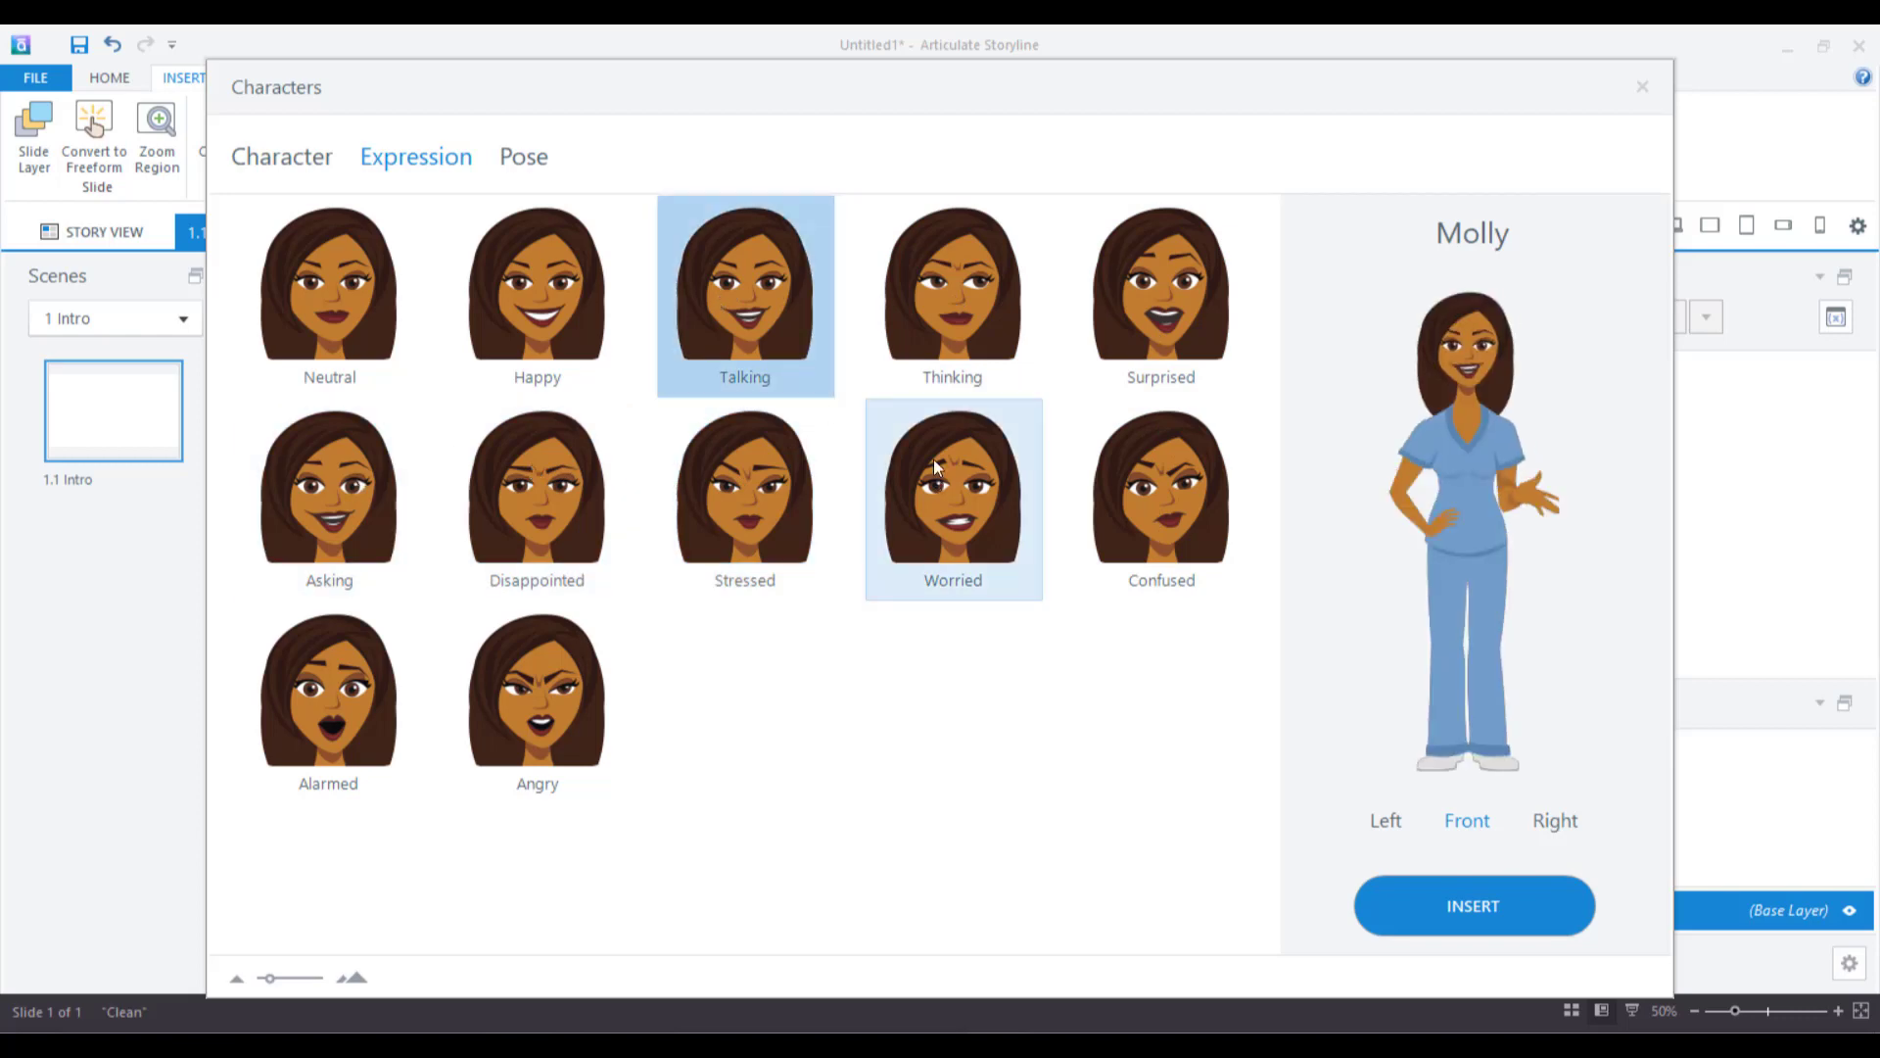
Insert Molly with the one-hand-on-hip, one-hand-out pose, place her at the slide's left side and enlarge her to about 223 x 624 px
click(509, 163)
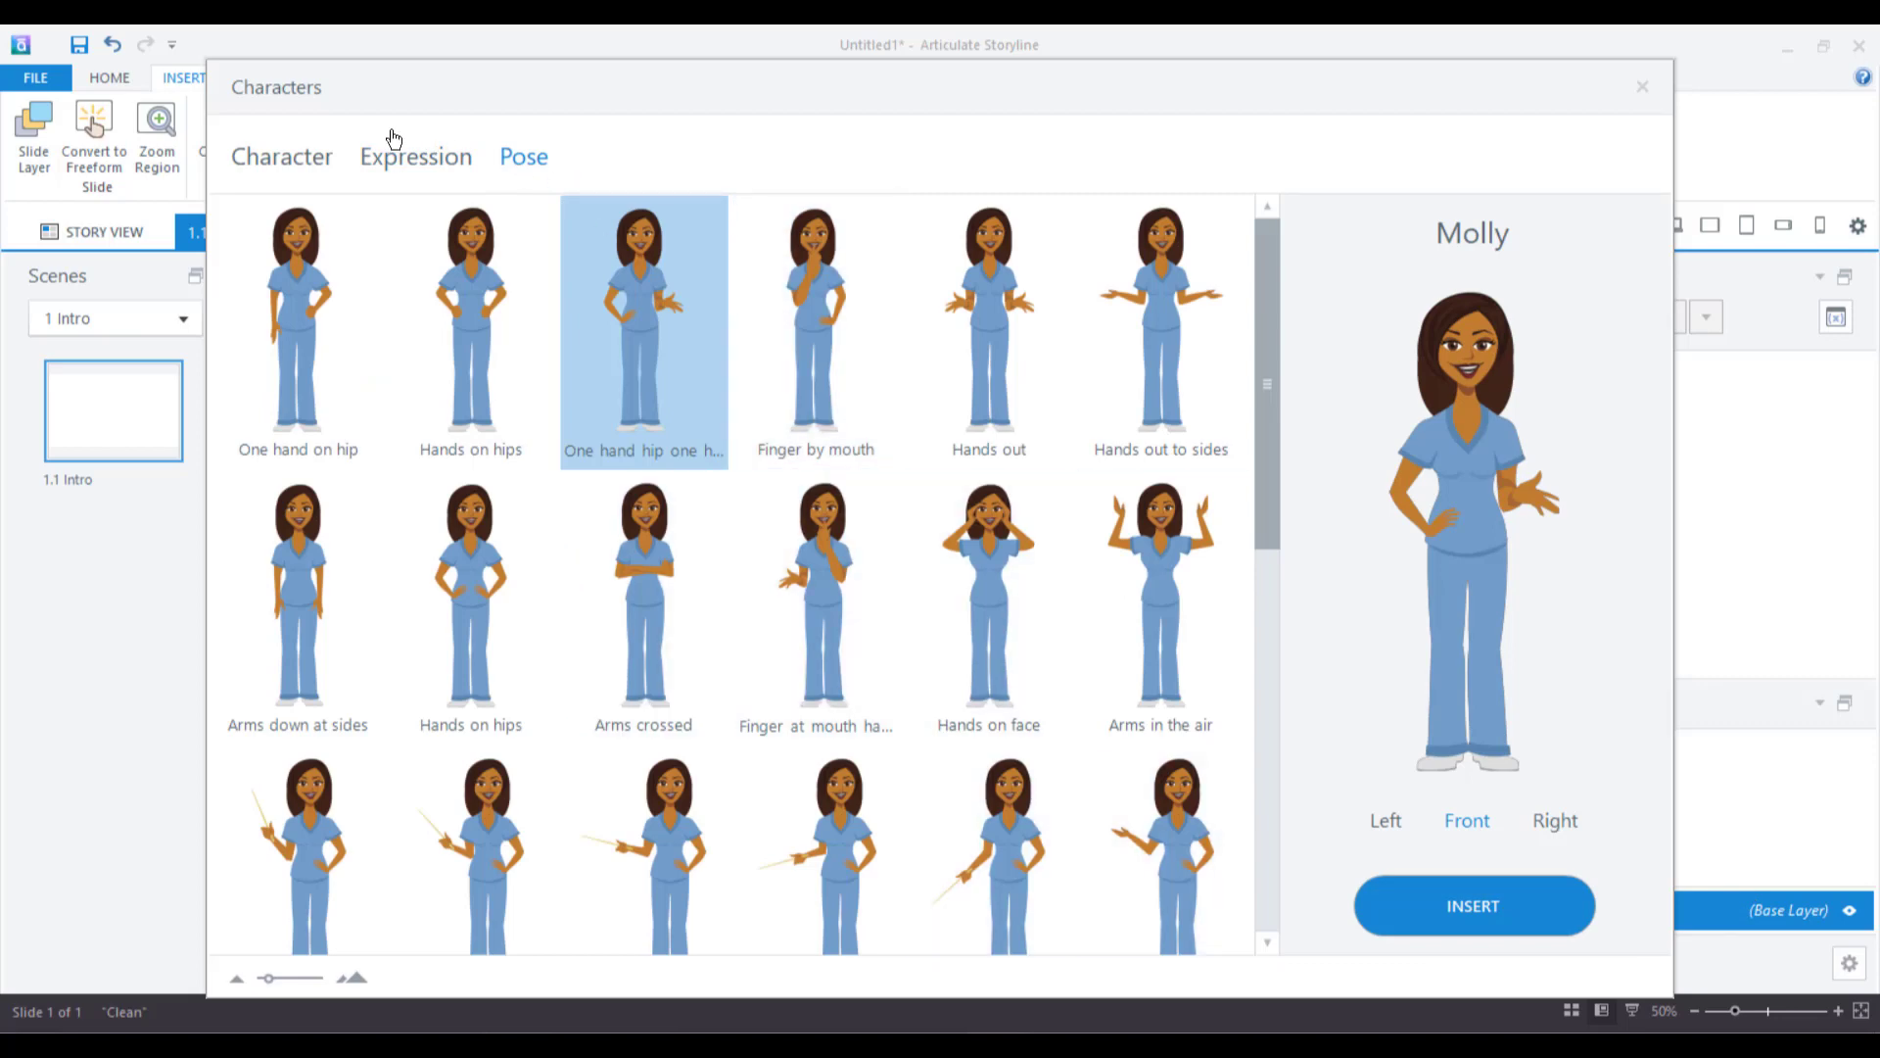
click(1509, 918)
drag(844, 428, 533, 405)
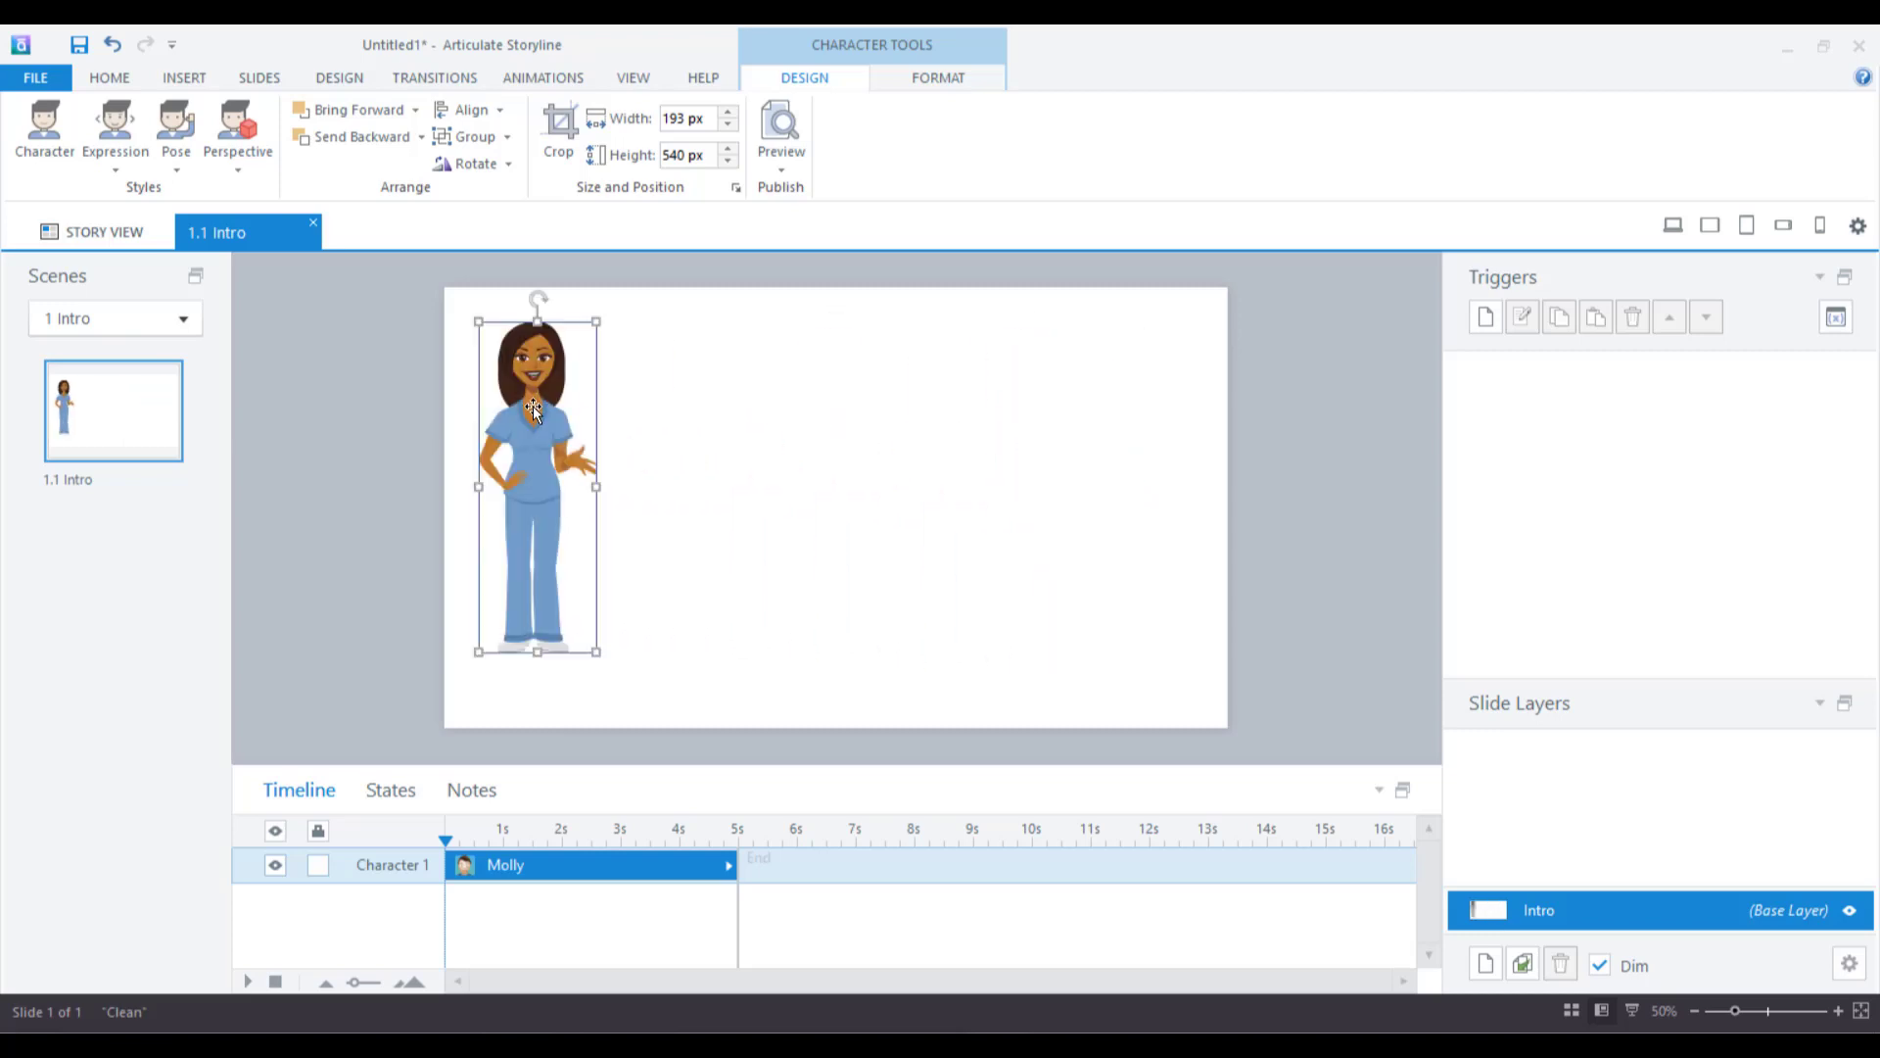
click(616, 664)
drag(616, 664, 665, 699)
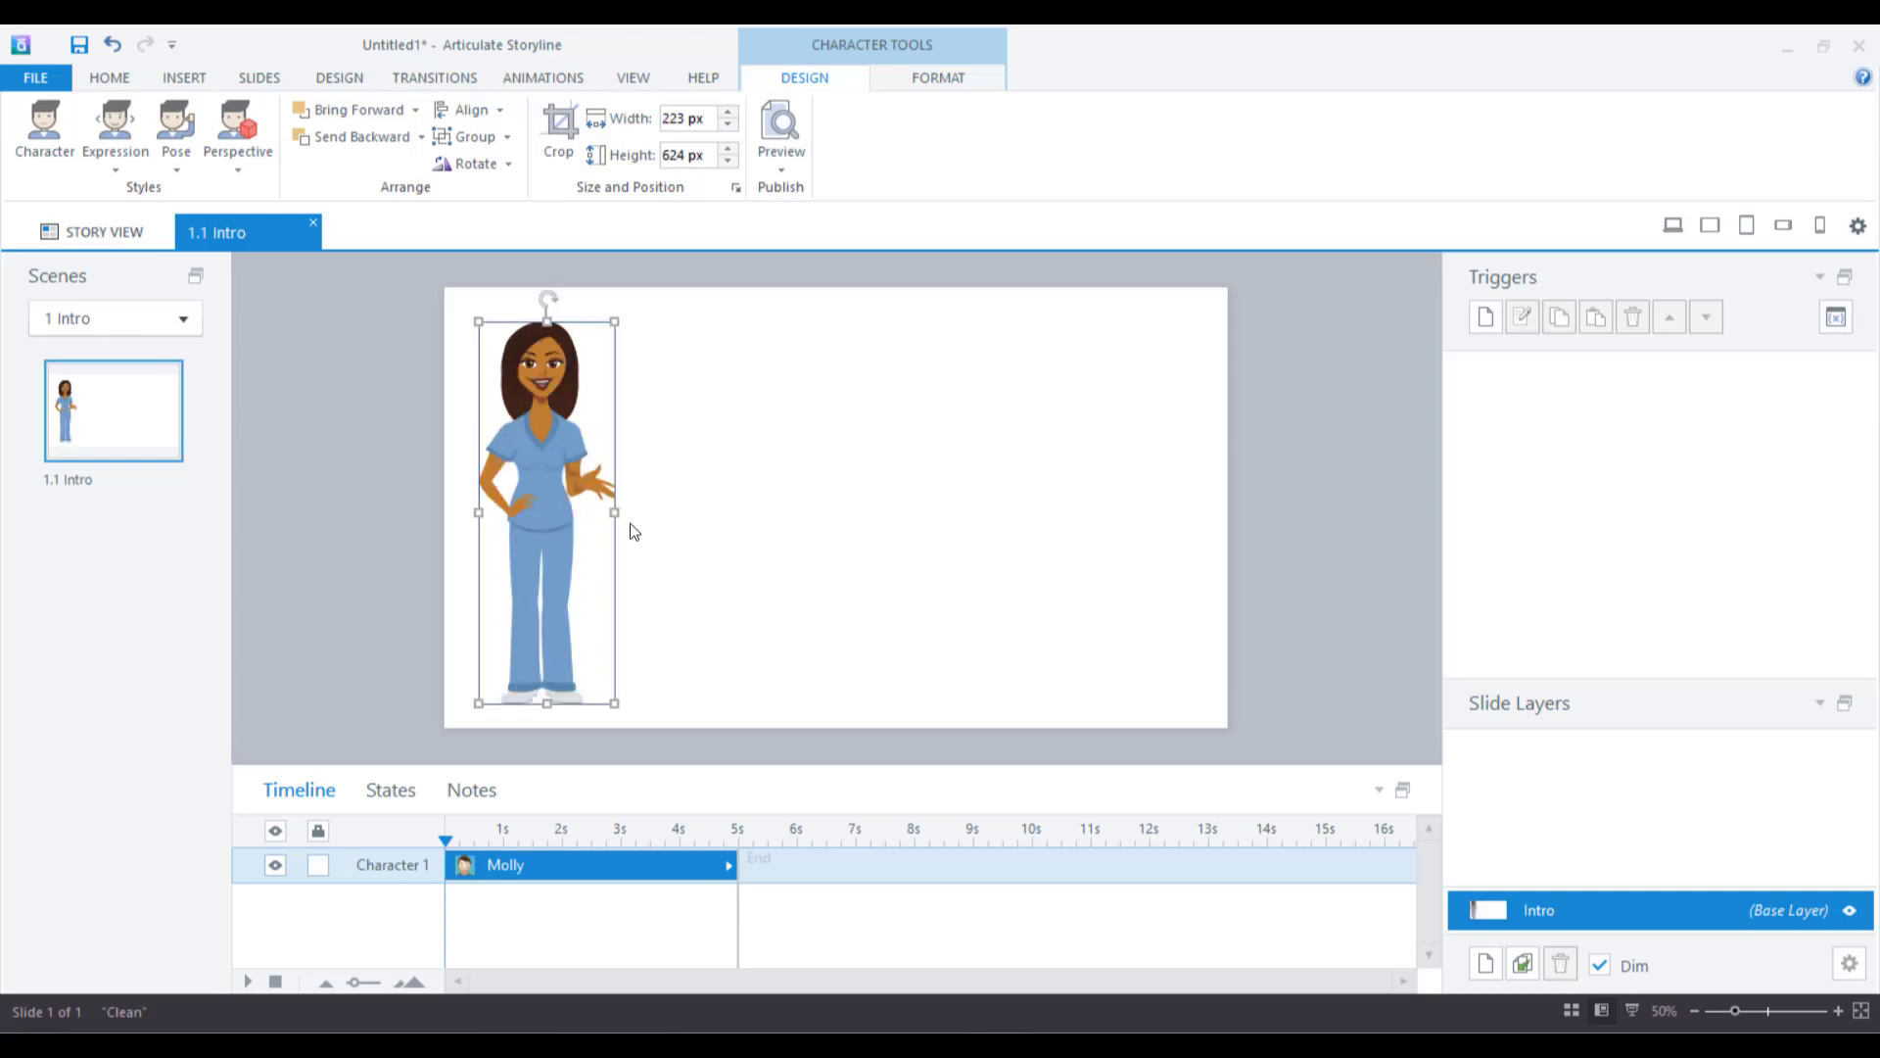
Crop the character just below the waist and enlarge the upper body to nearly the full slide height
click(560, 129)
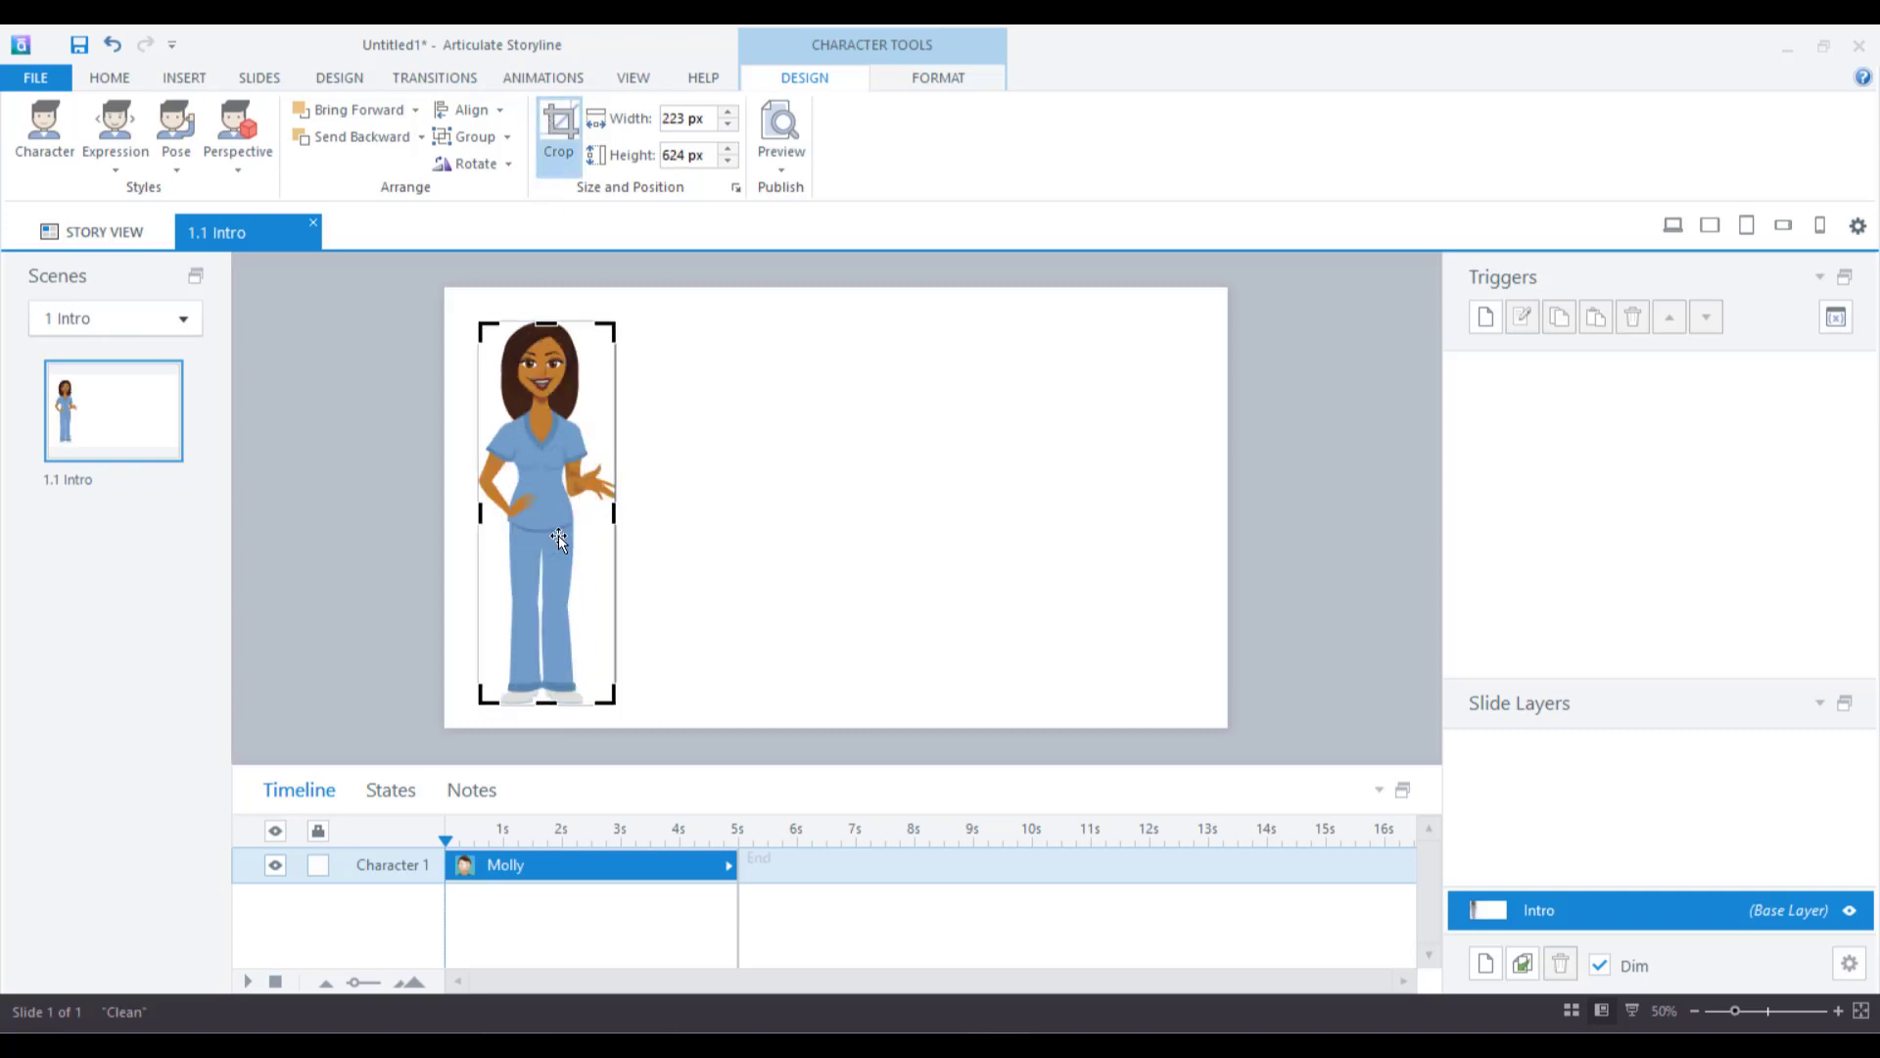
drag(548, 702, 775, 719)
click(714, 498)
click(562, 489)
click(799, 529)
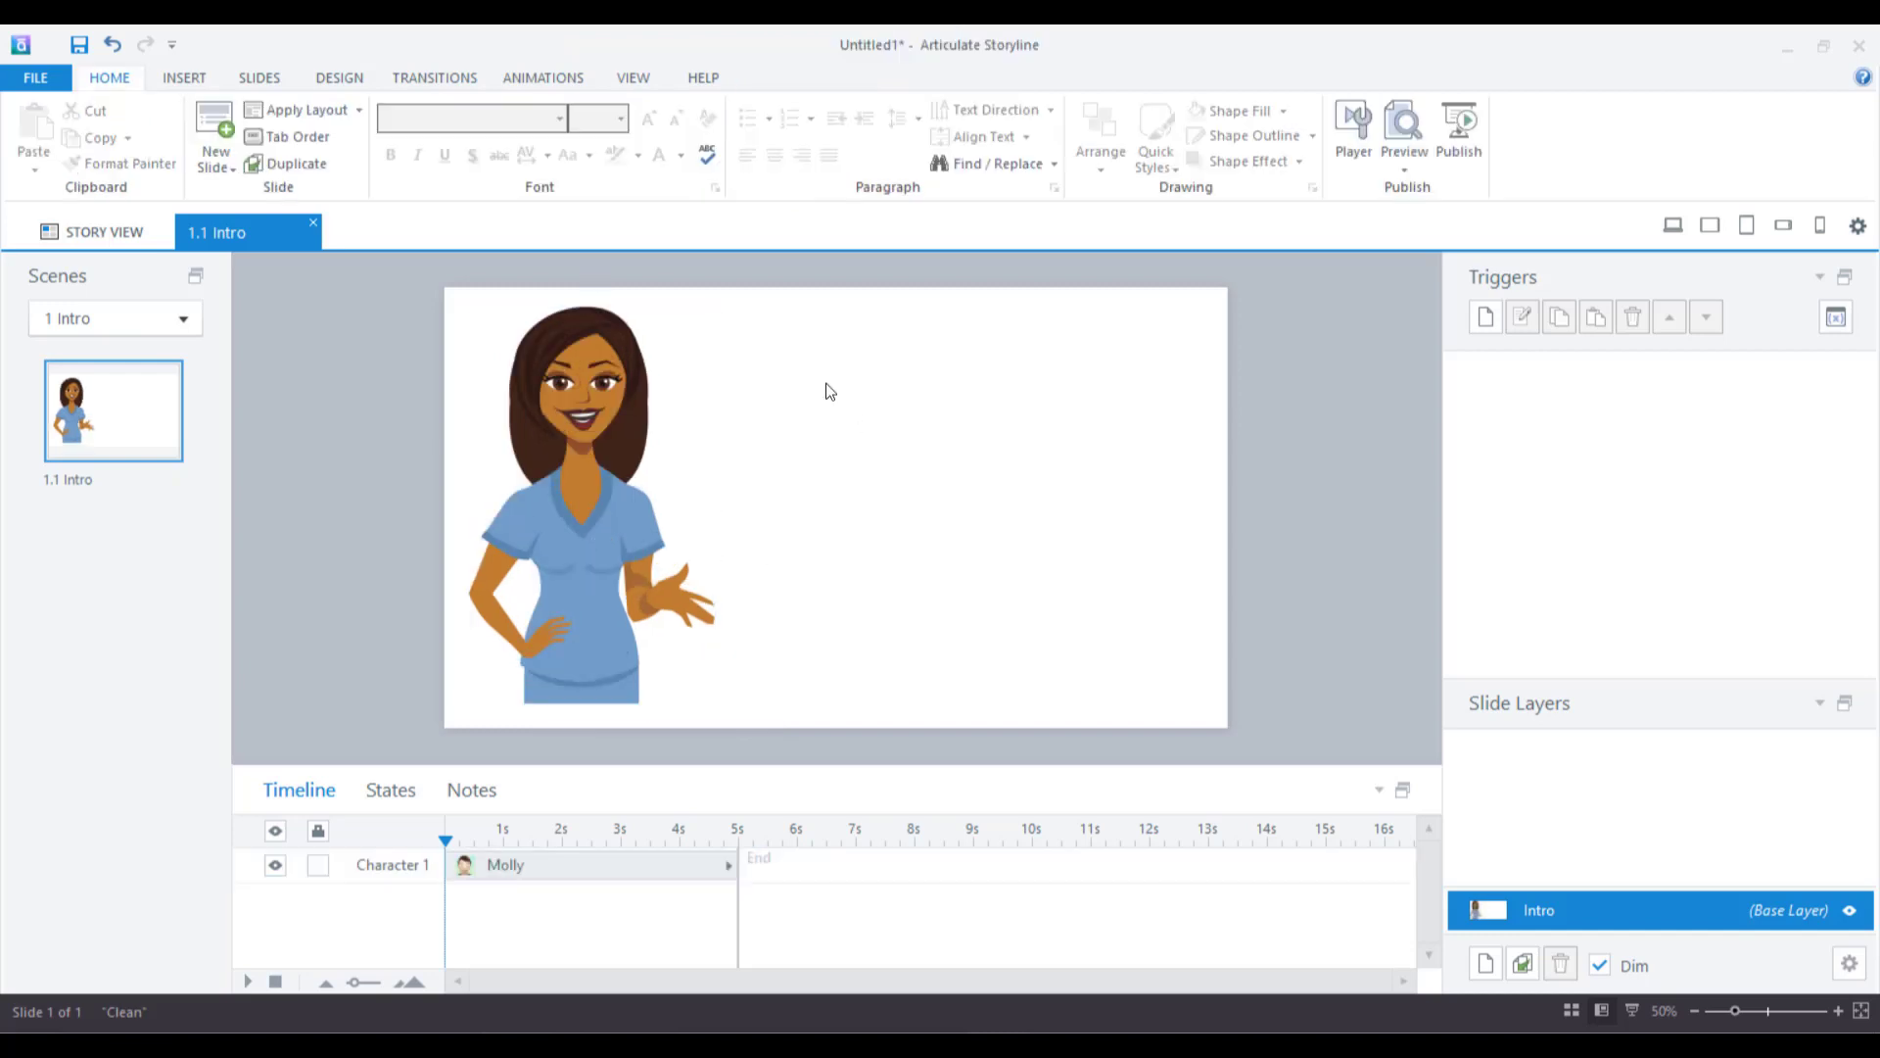
Add a text box reading "Halo... Selamat Datang Anak-Anak !!" and place it beside the character at about mid-height
click(182, 77)
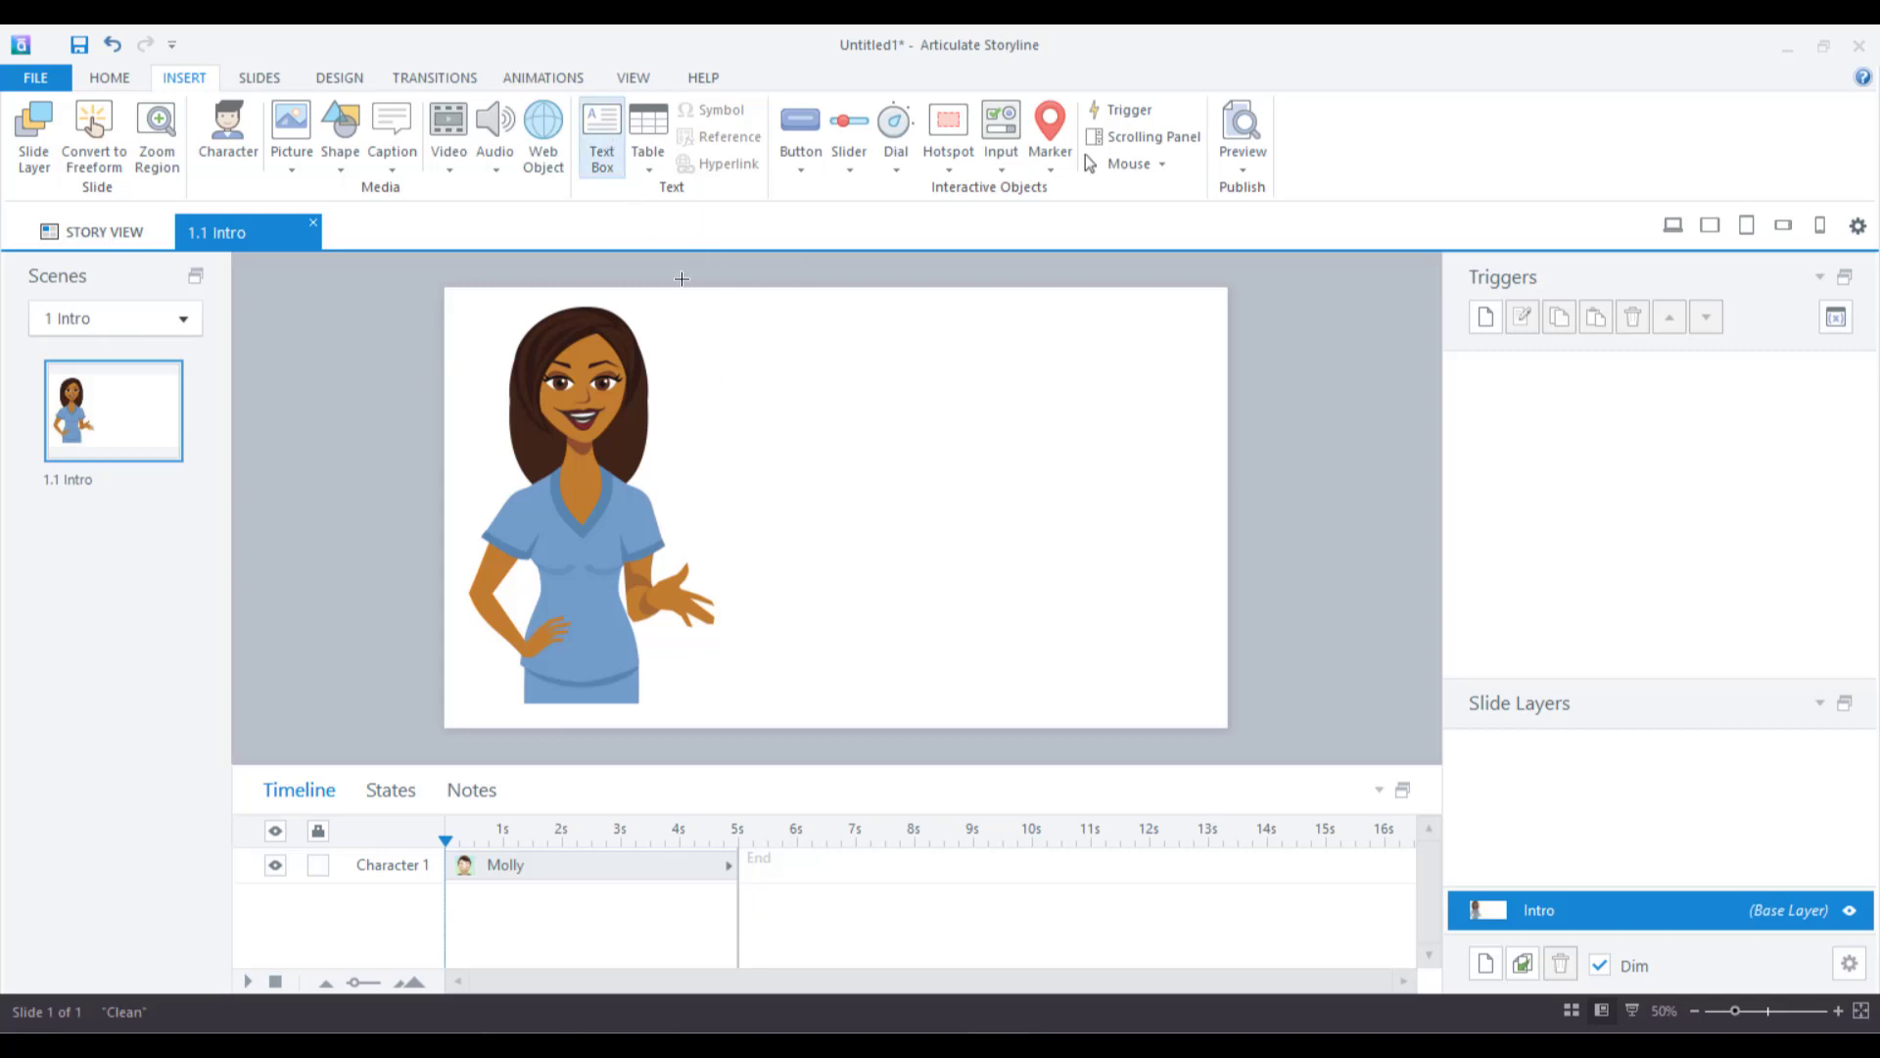
drag(729, 388, 1108, 526)
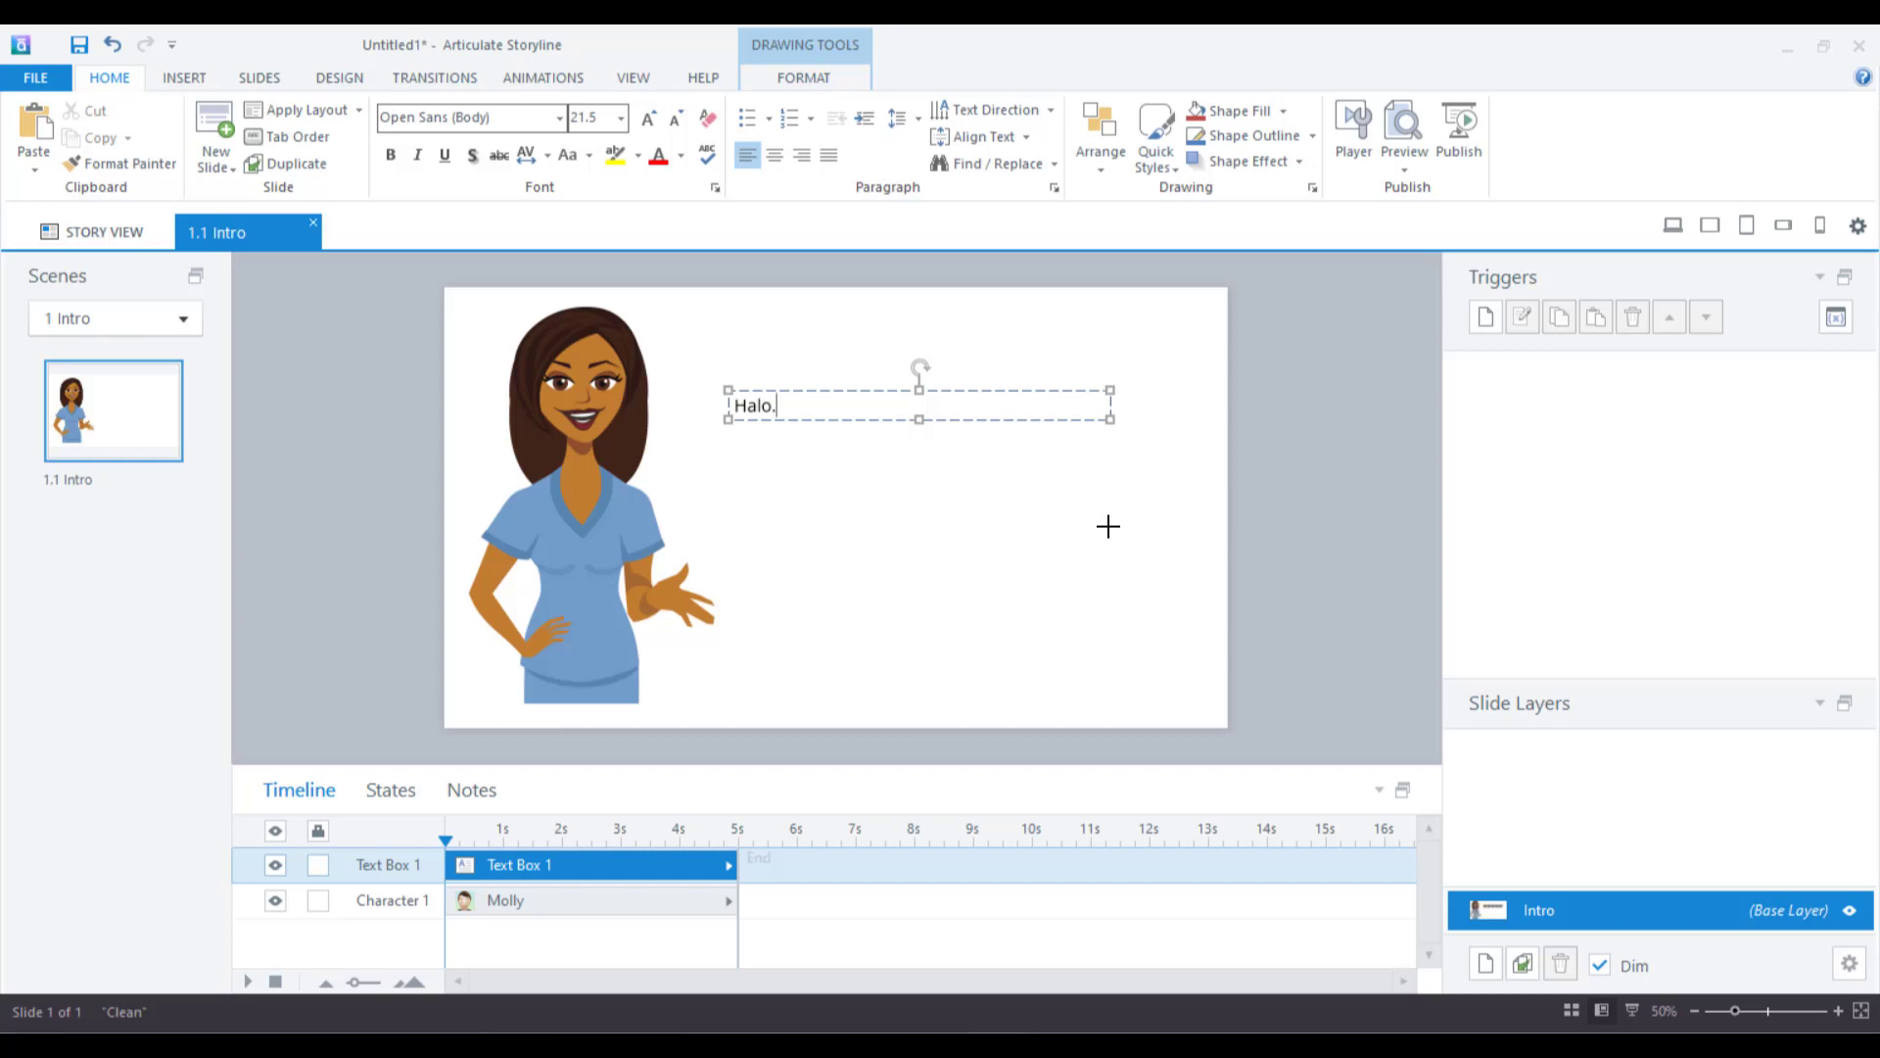
text(Halo... Sekamat)
key(BackSpace)
key(BackSpace)
text(lamat Datang)
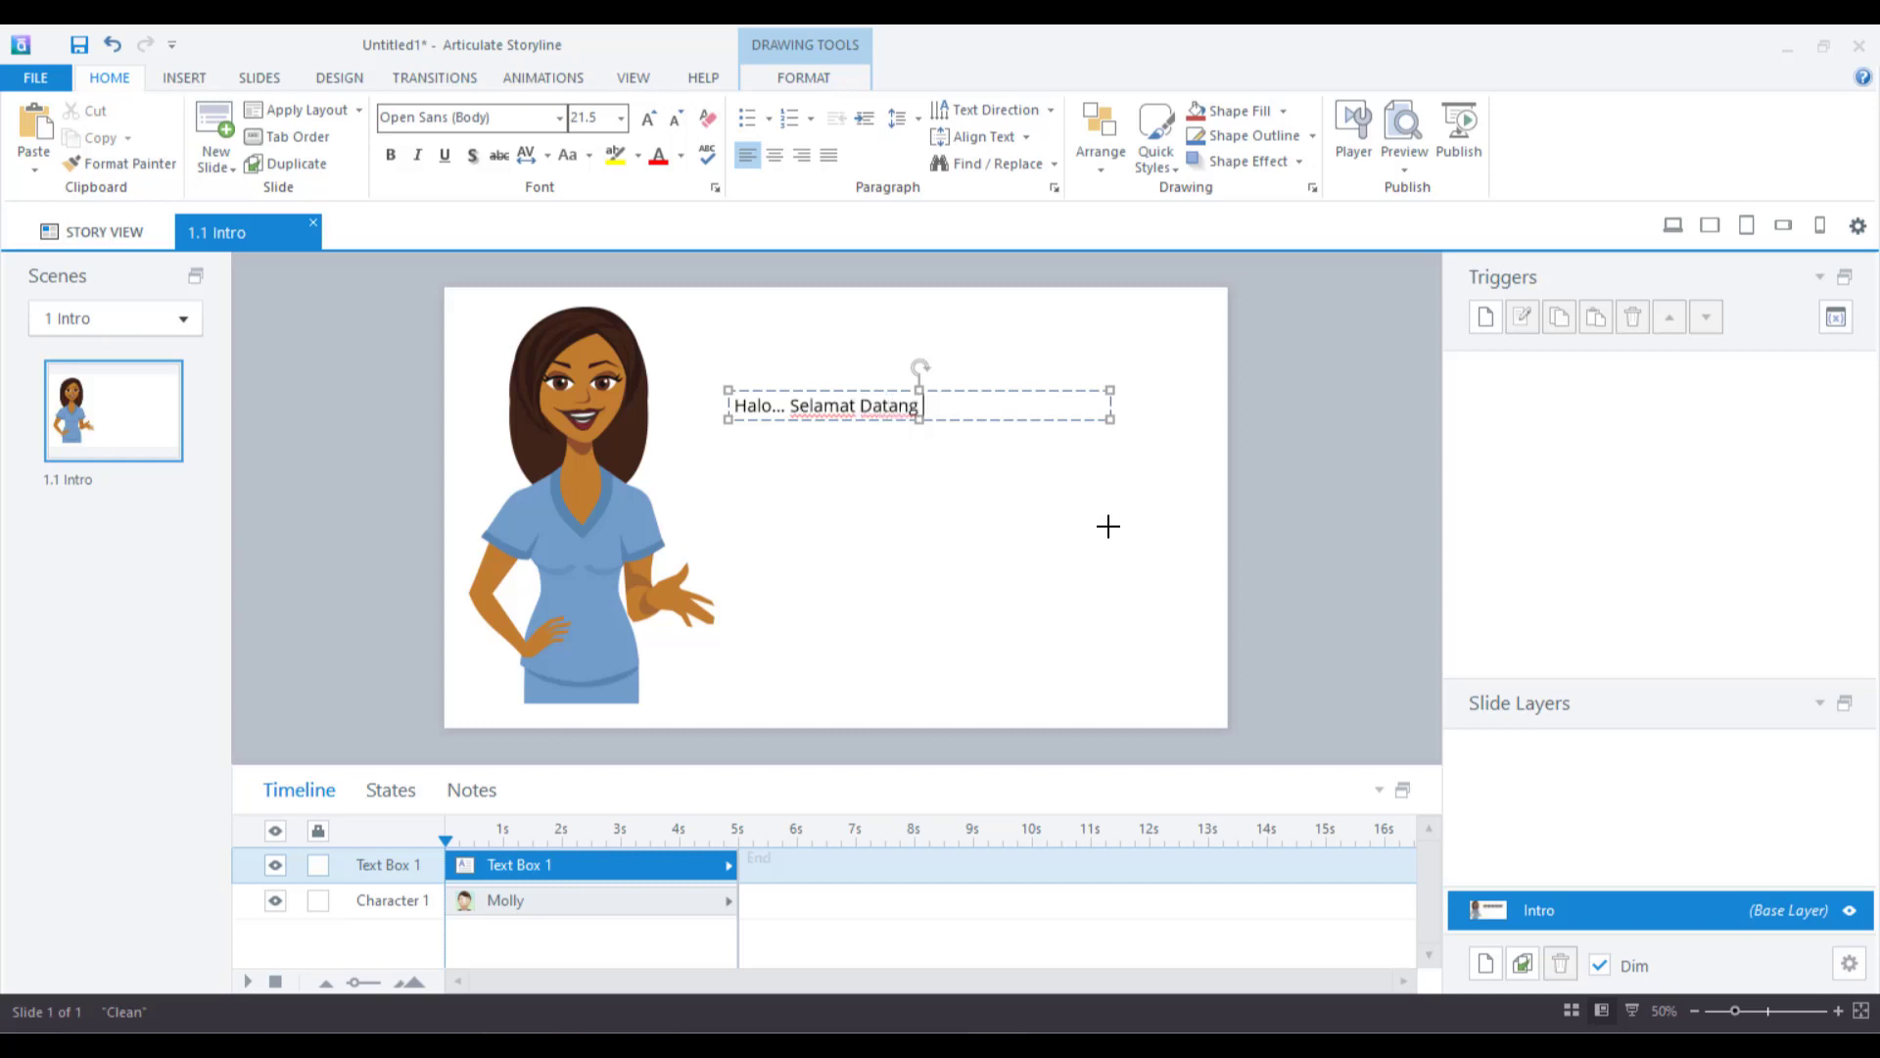
text( Anak-Anak !!)
drag(801, 390, 811, 468)
click(894, 569)
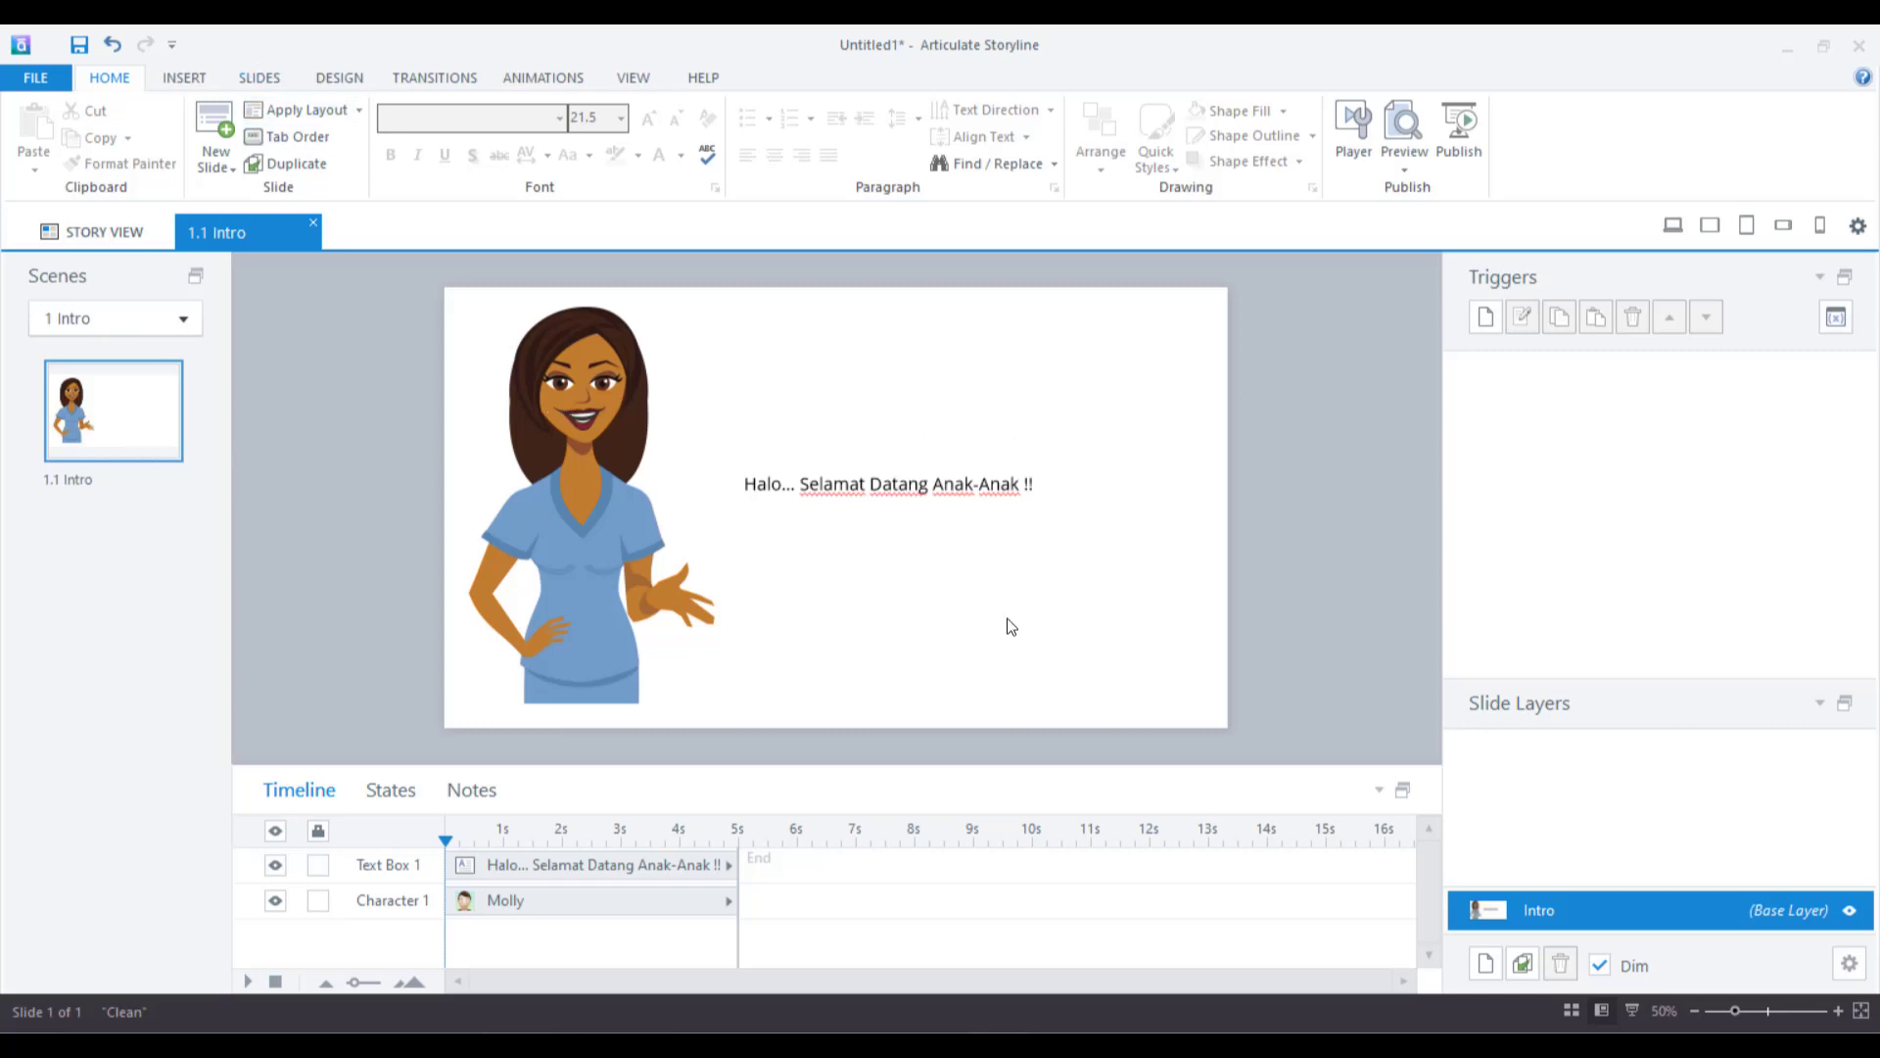
Draw a fully rounded button about 392 x 72 px below the greeting text
click(180, 79)
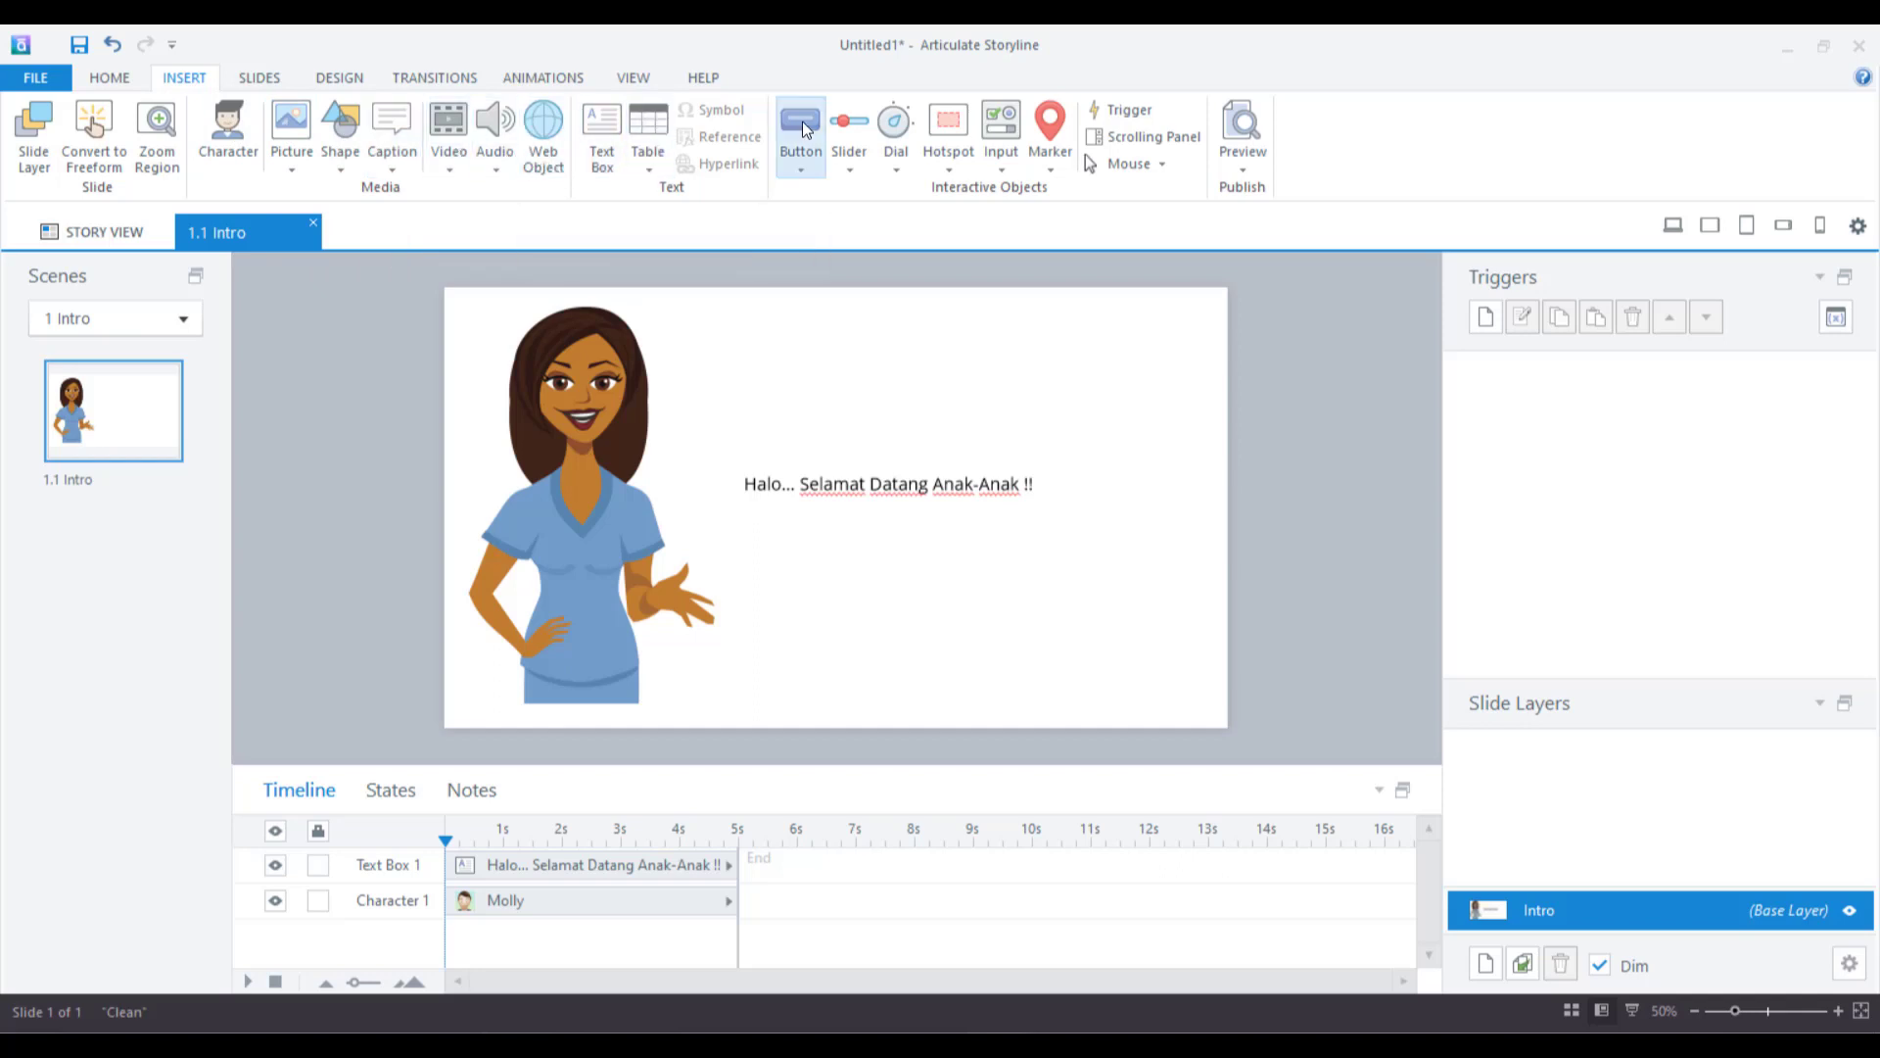
click(803, 162)
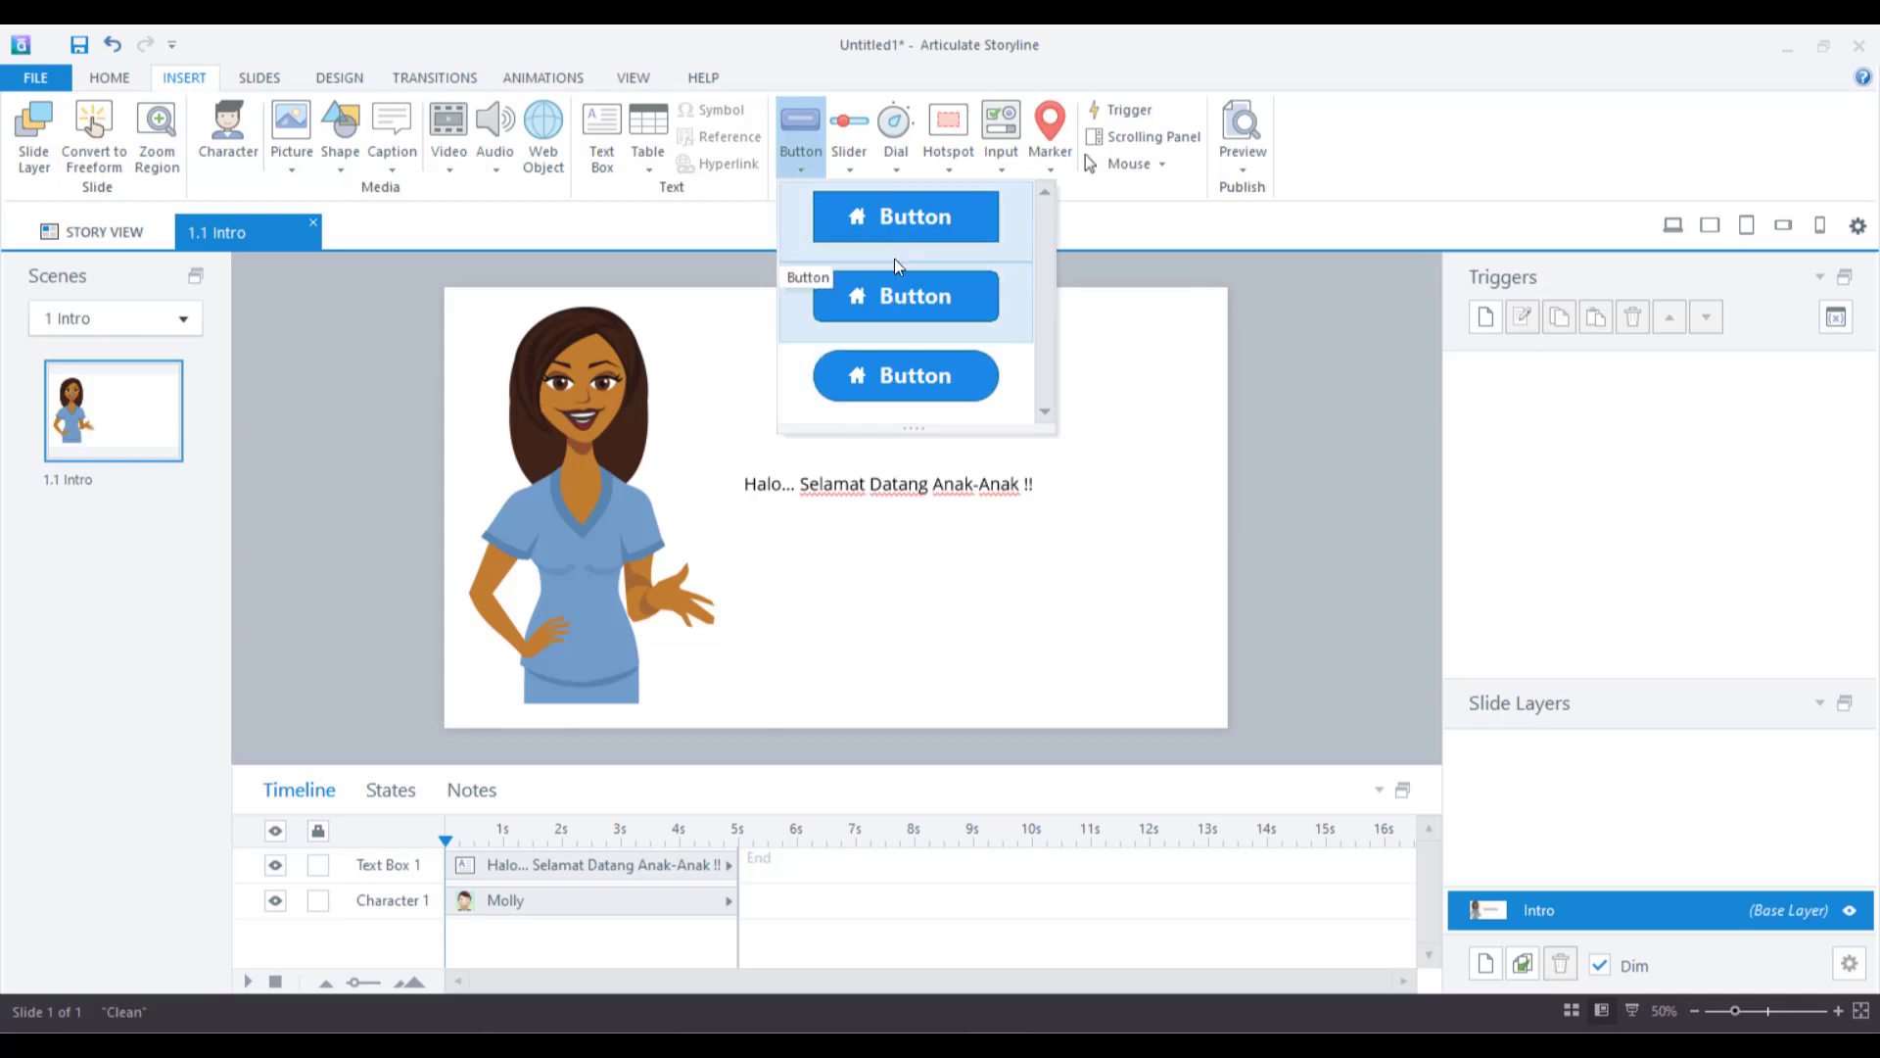
click(860, 385)
mouse_move(782, 576)
mouse_down()
mouse_move(992, 643)
mouse_move(1023, 619)
mouse_move(958, 599)
mouse_up()
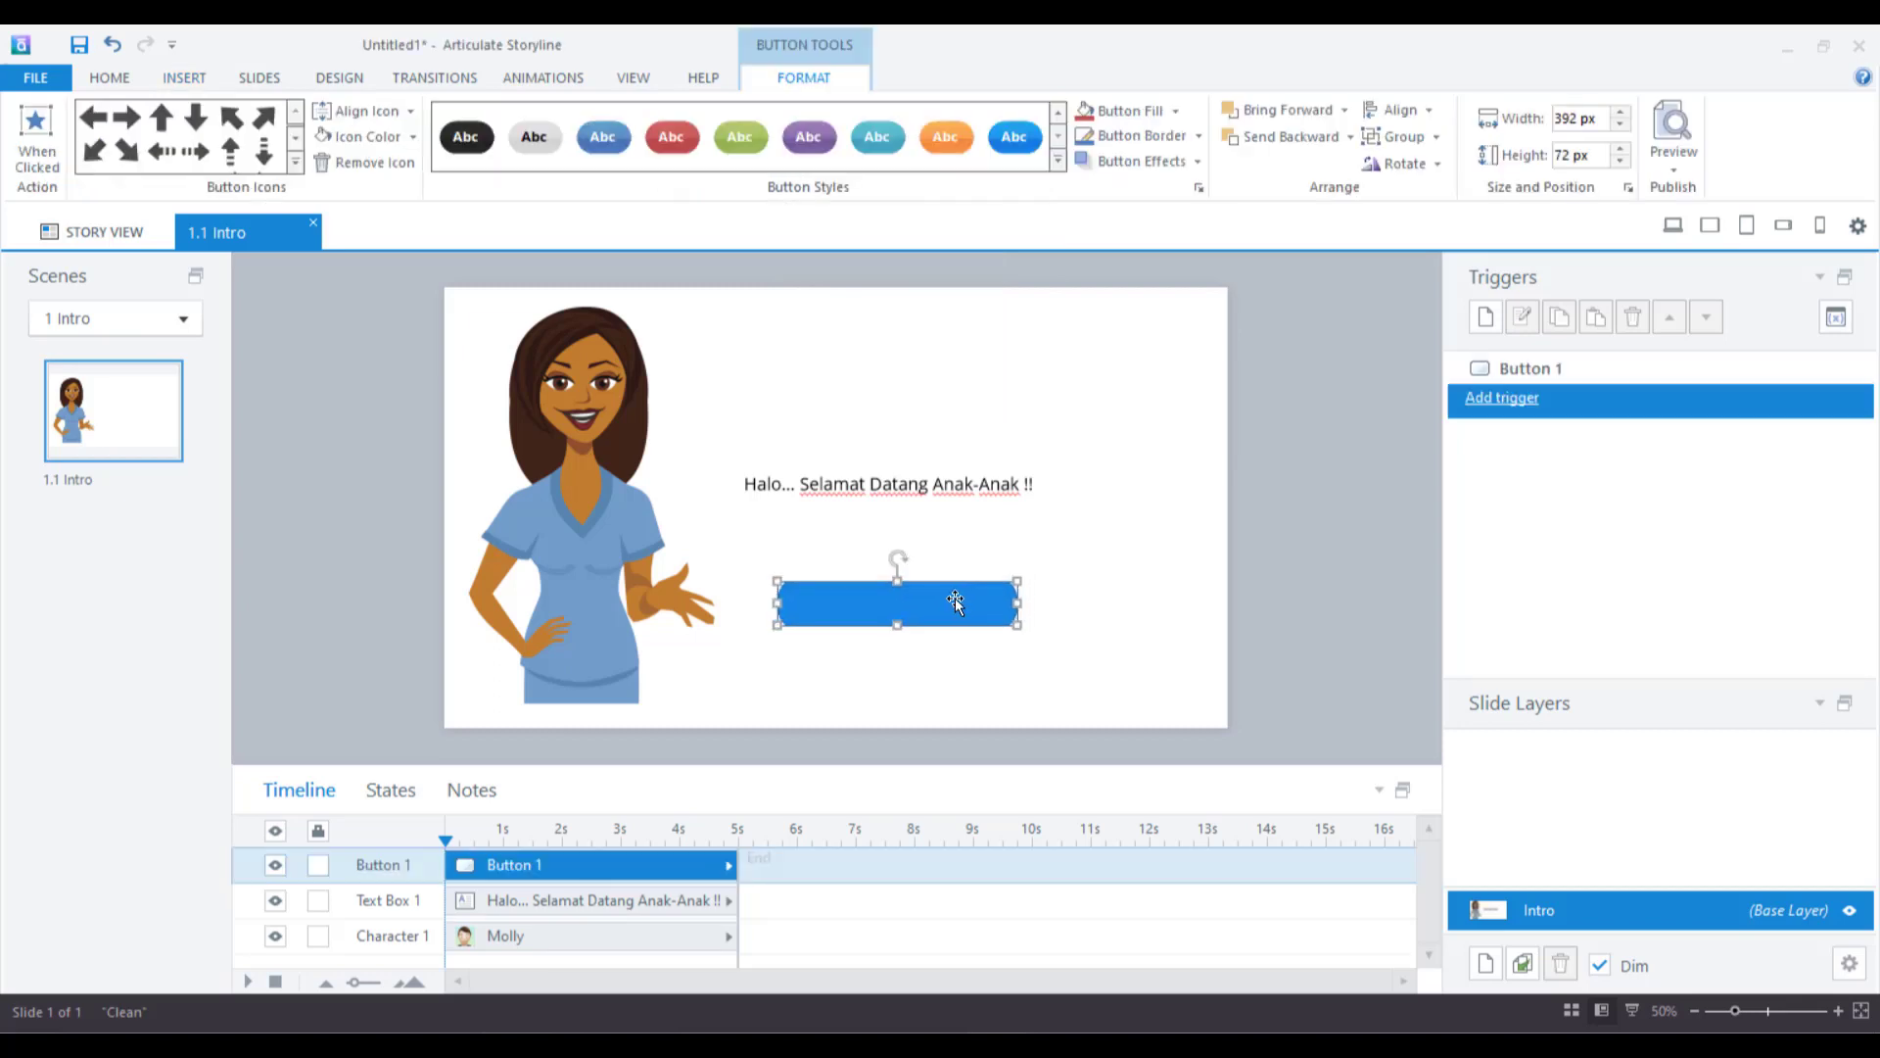
Give the button the glossy teal style and add the open book icon from the Office group
click(951, 147)
click(871, 137)
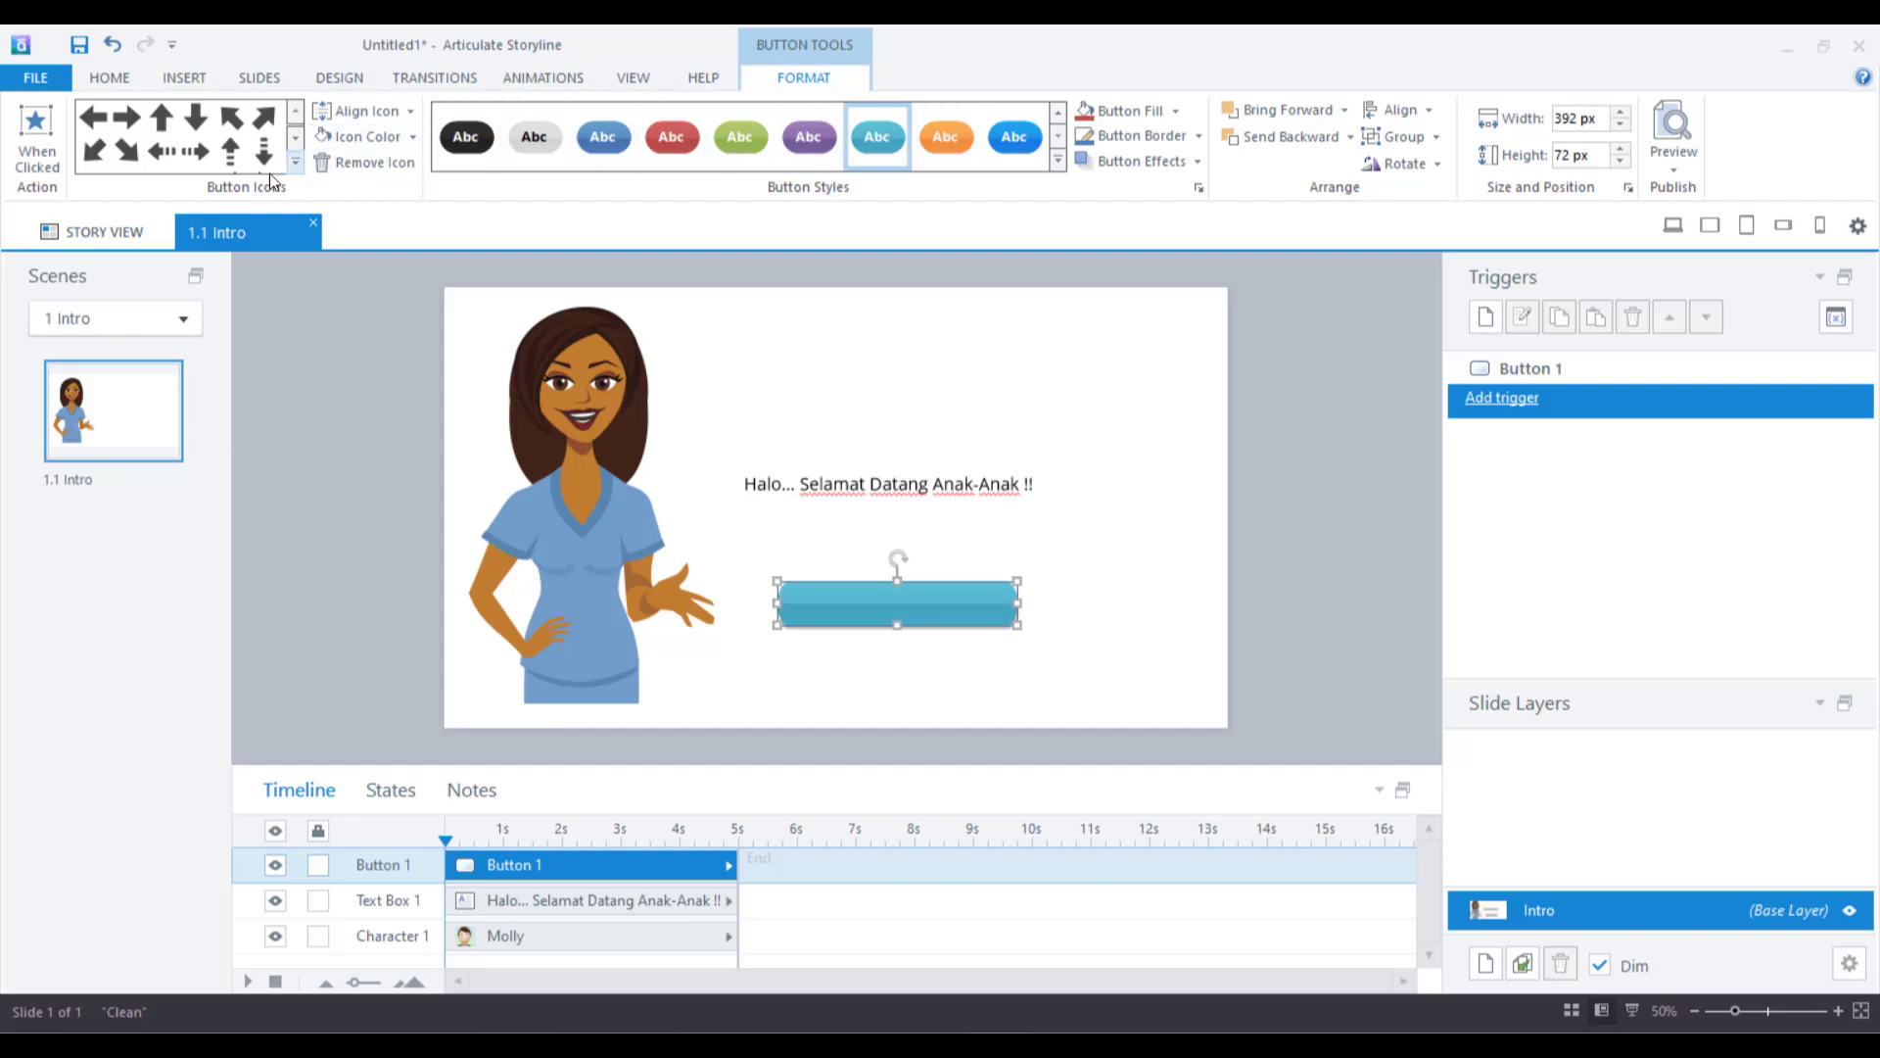
click(295, 163)
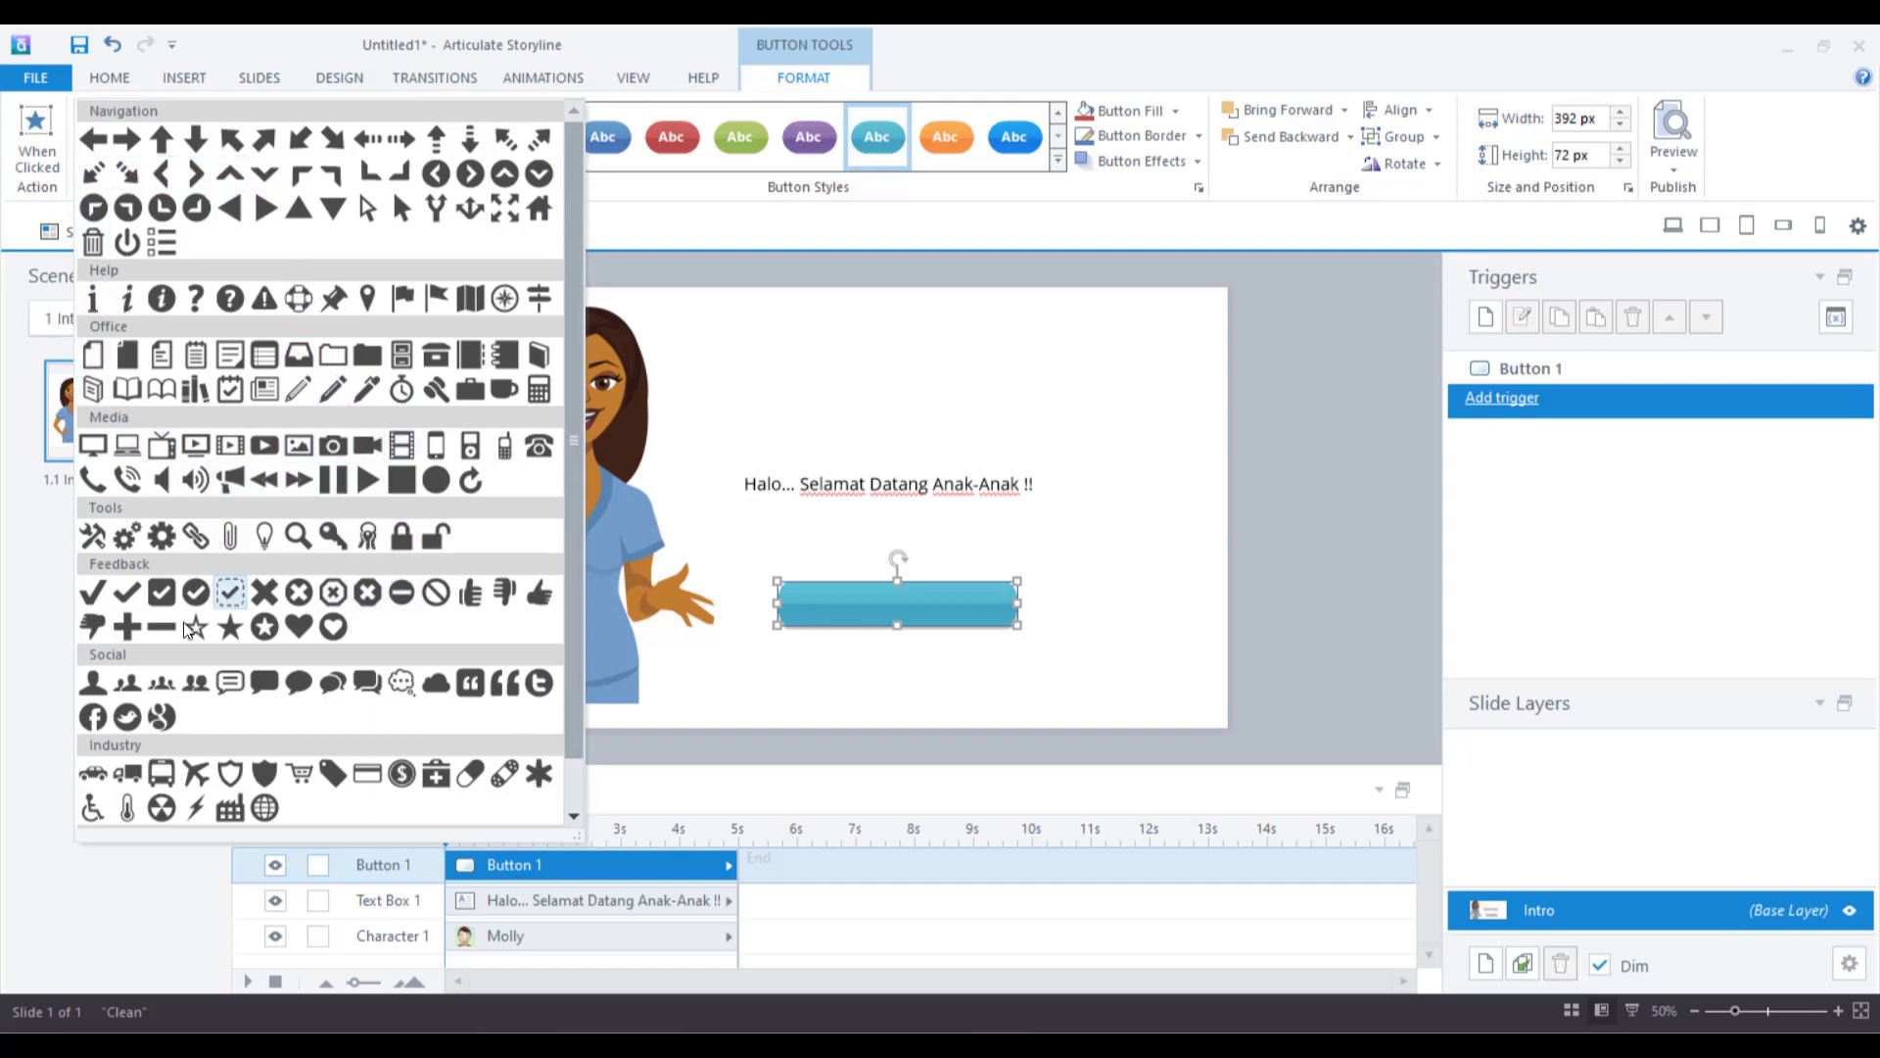
click(128, 390)
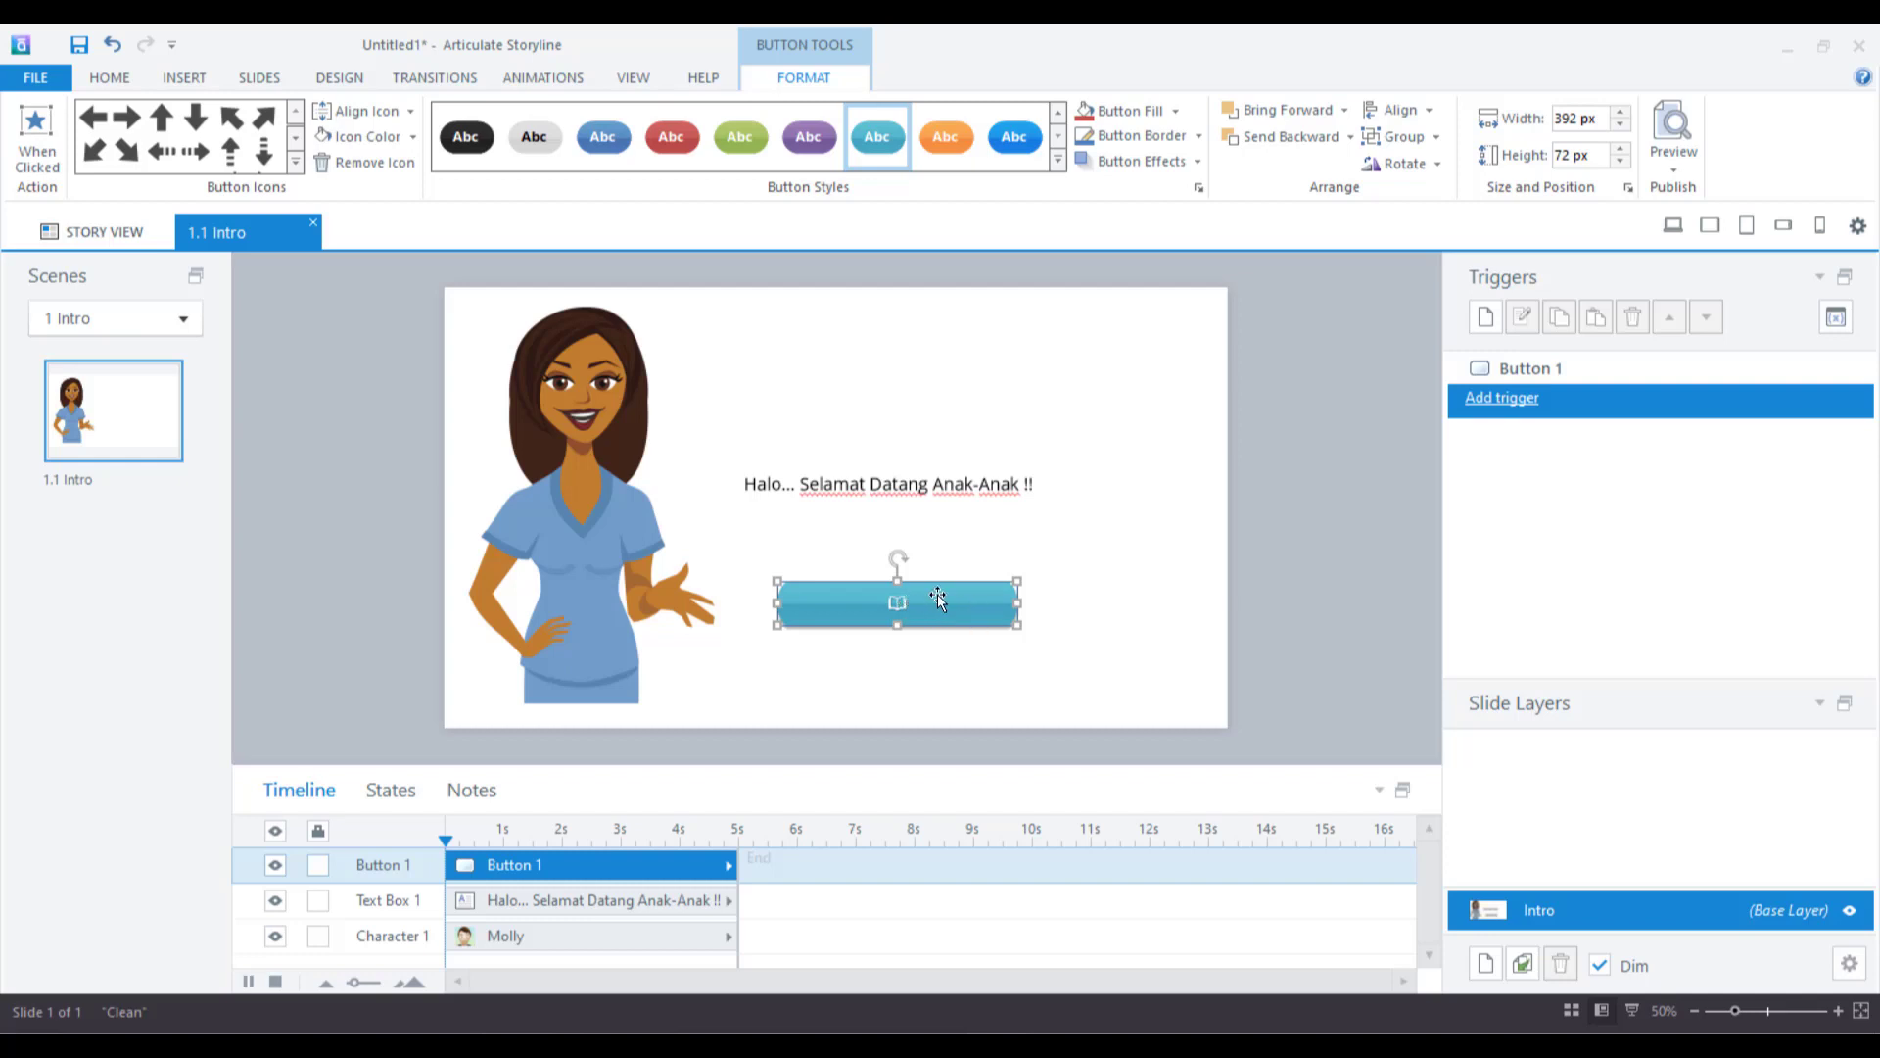
Add the label "MATERI" to the teal button beside its open book icon
right_click(897, 605)
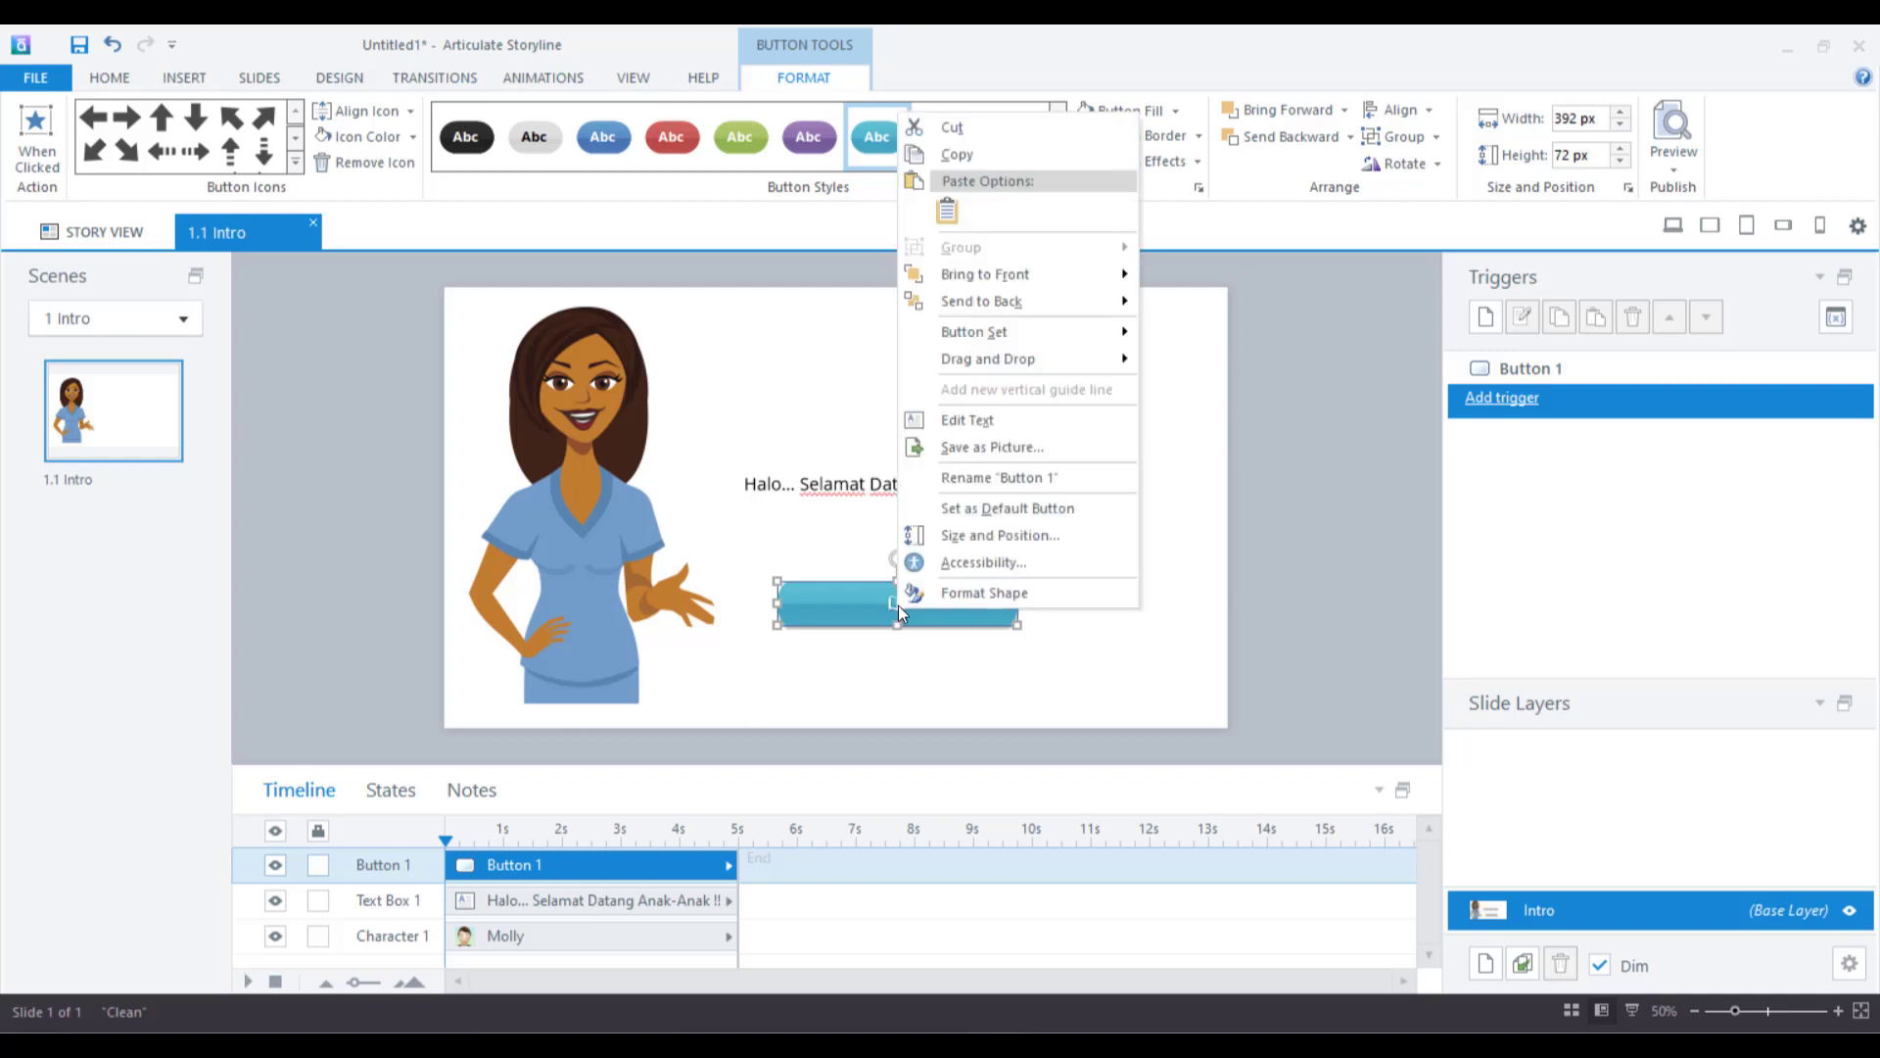
click(970, 419)
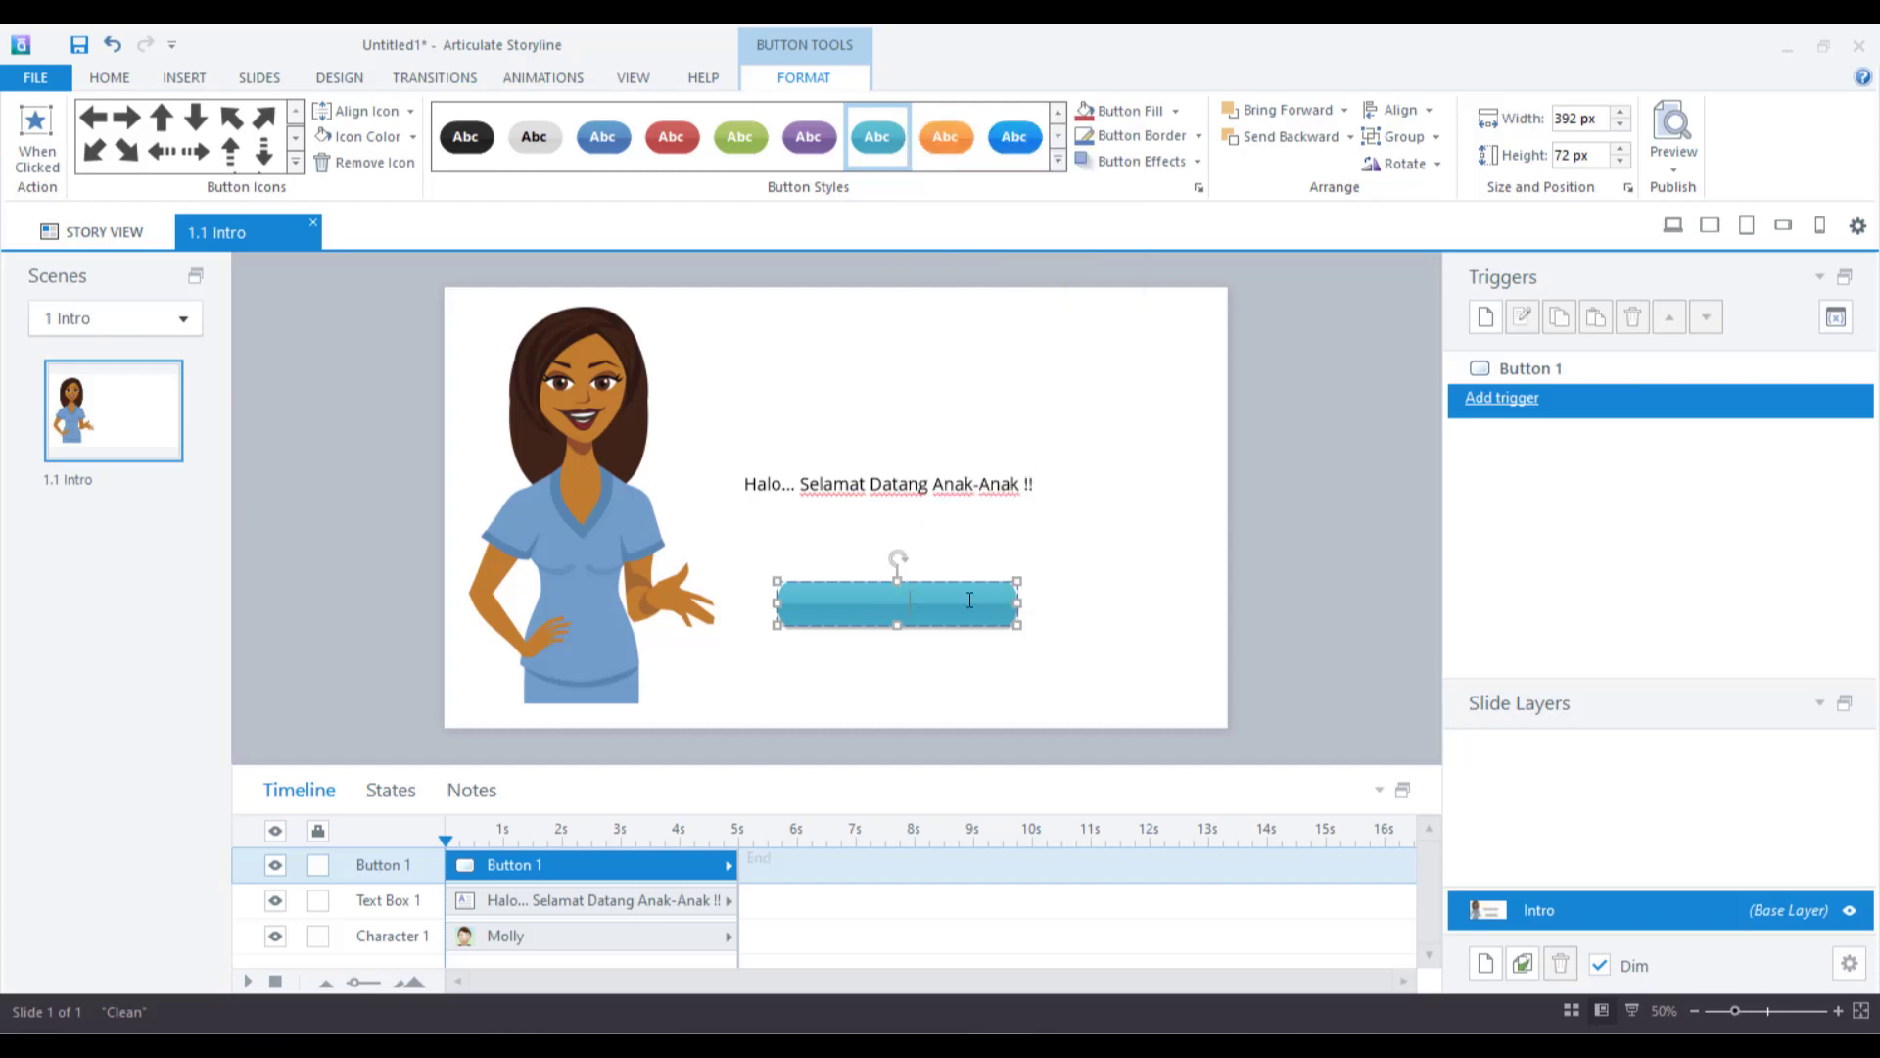
text(MATERI)
click(1095, 550)
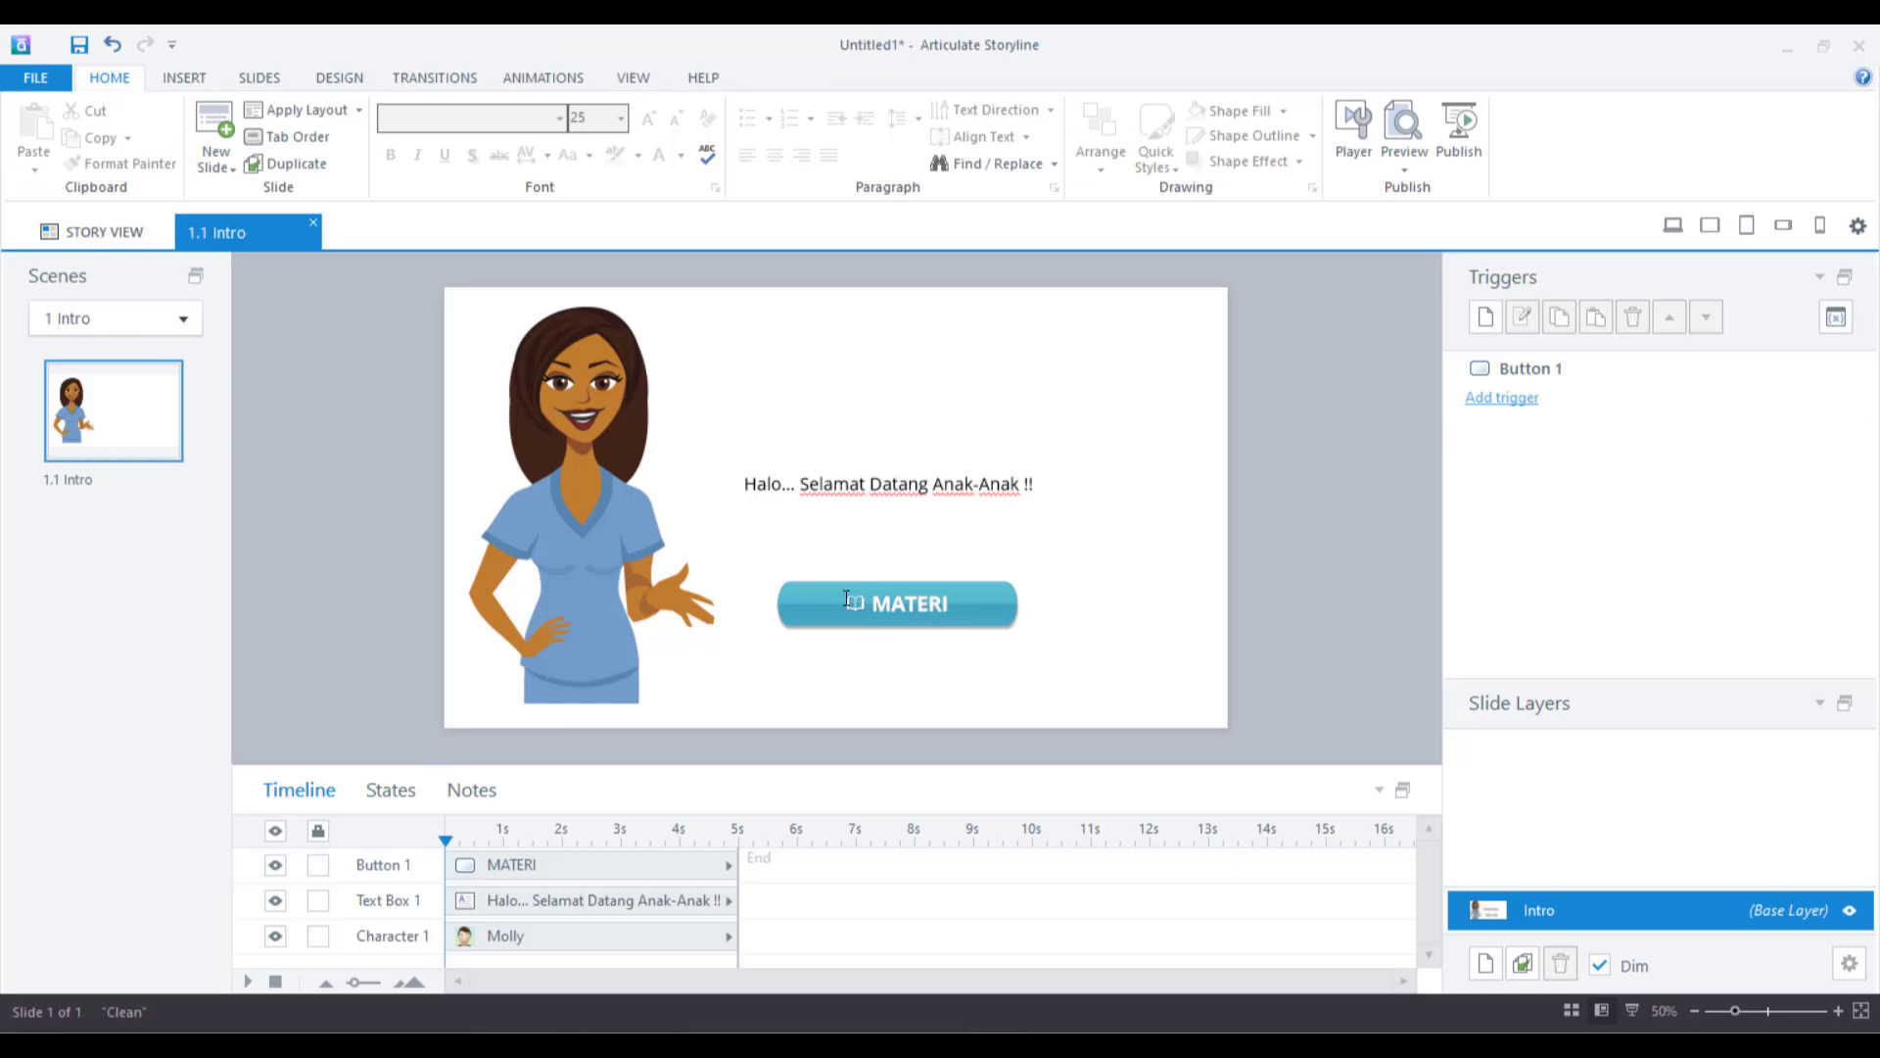
Change the MATERI button to the green rectangular gradient style and move it up closer to the greeting text
click(958, 612)
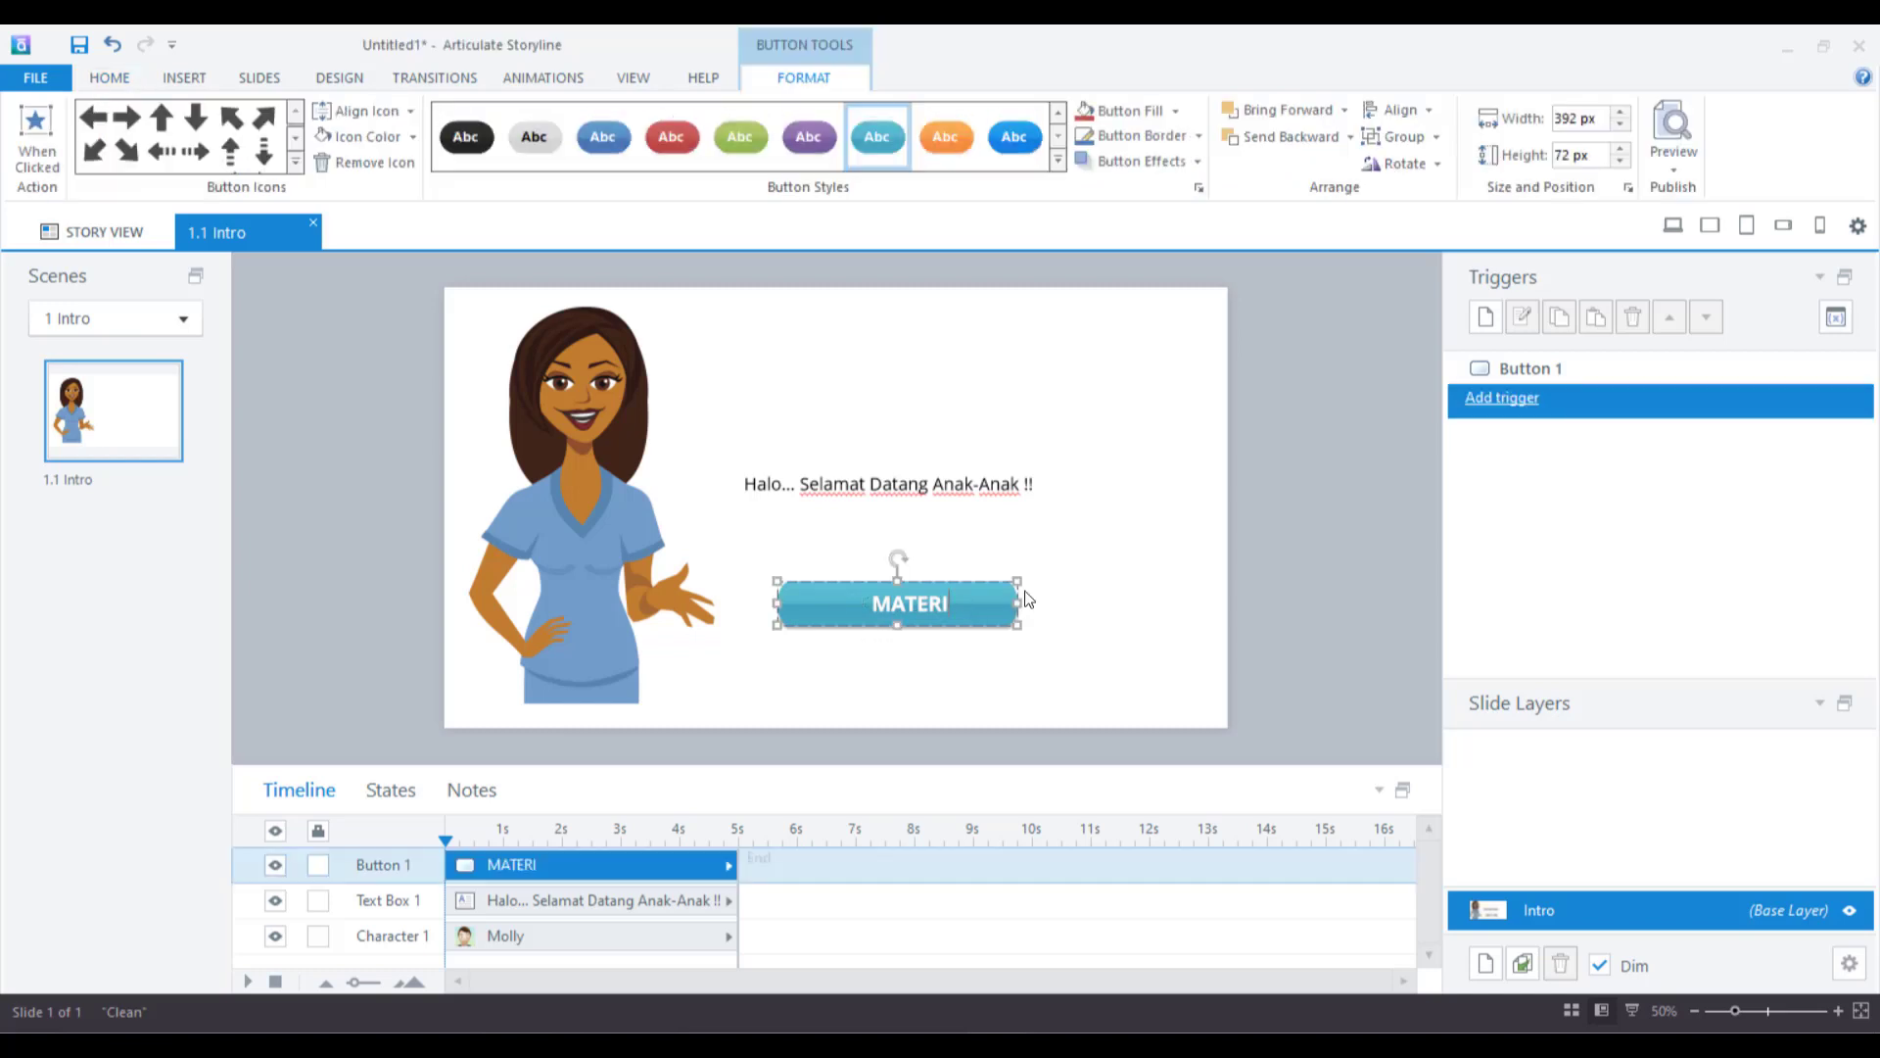
click(1058, 162)
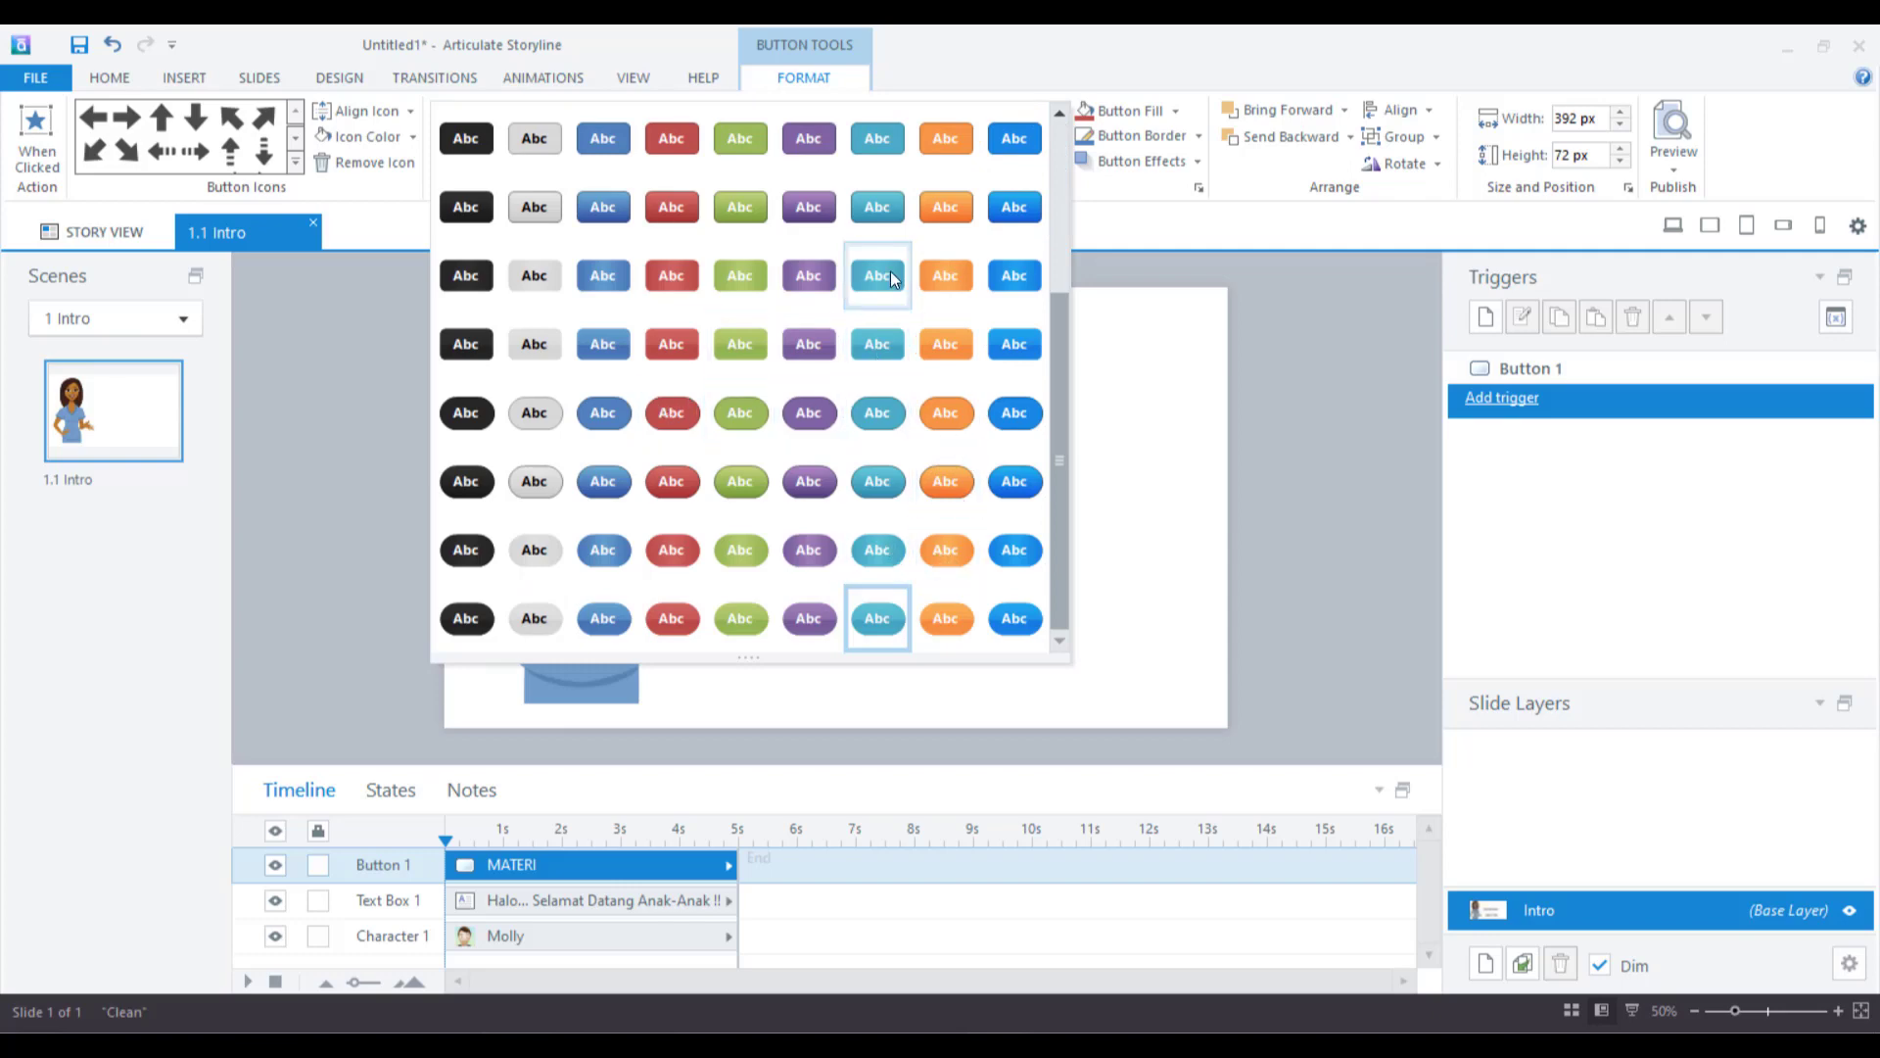
click(943, 278)
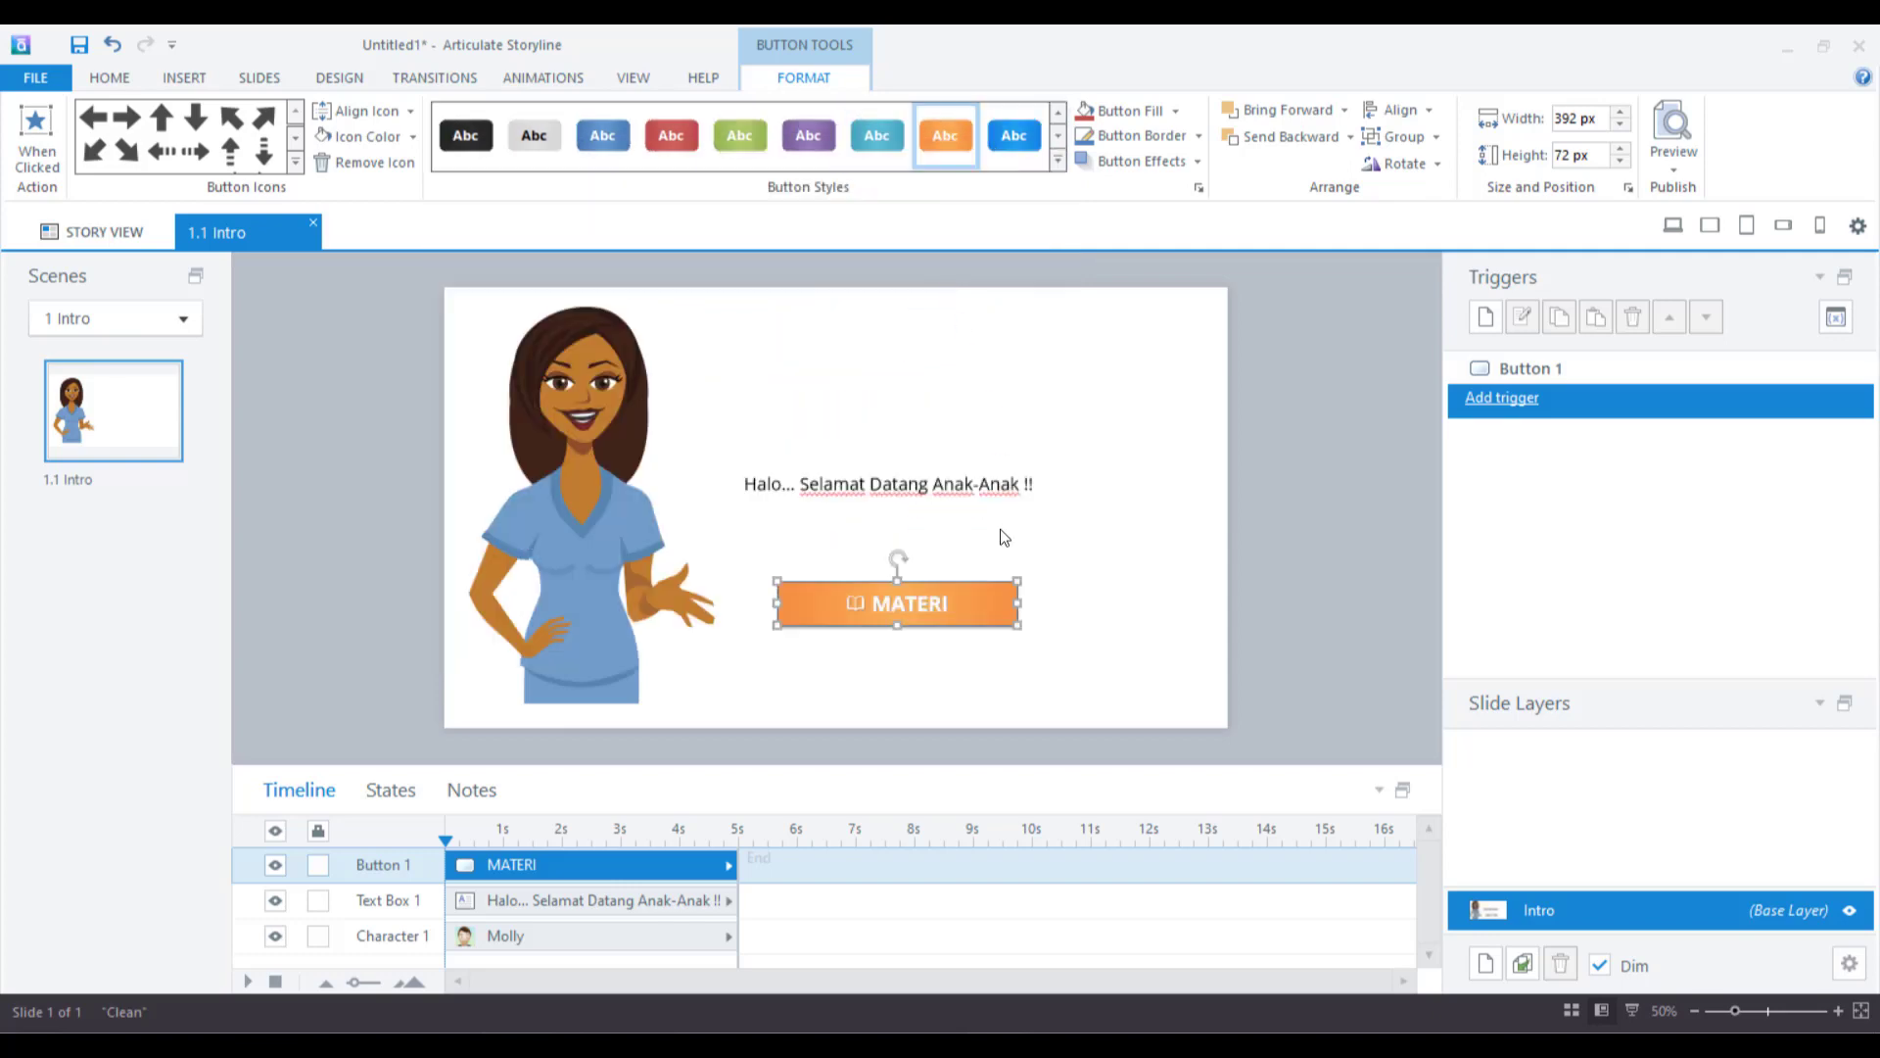
click(733, 135)
click(1120, 515)
click(965, 609)
drag(937, 629, 947, 581)
click(1062, 642)
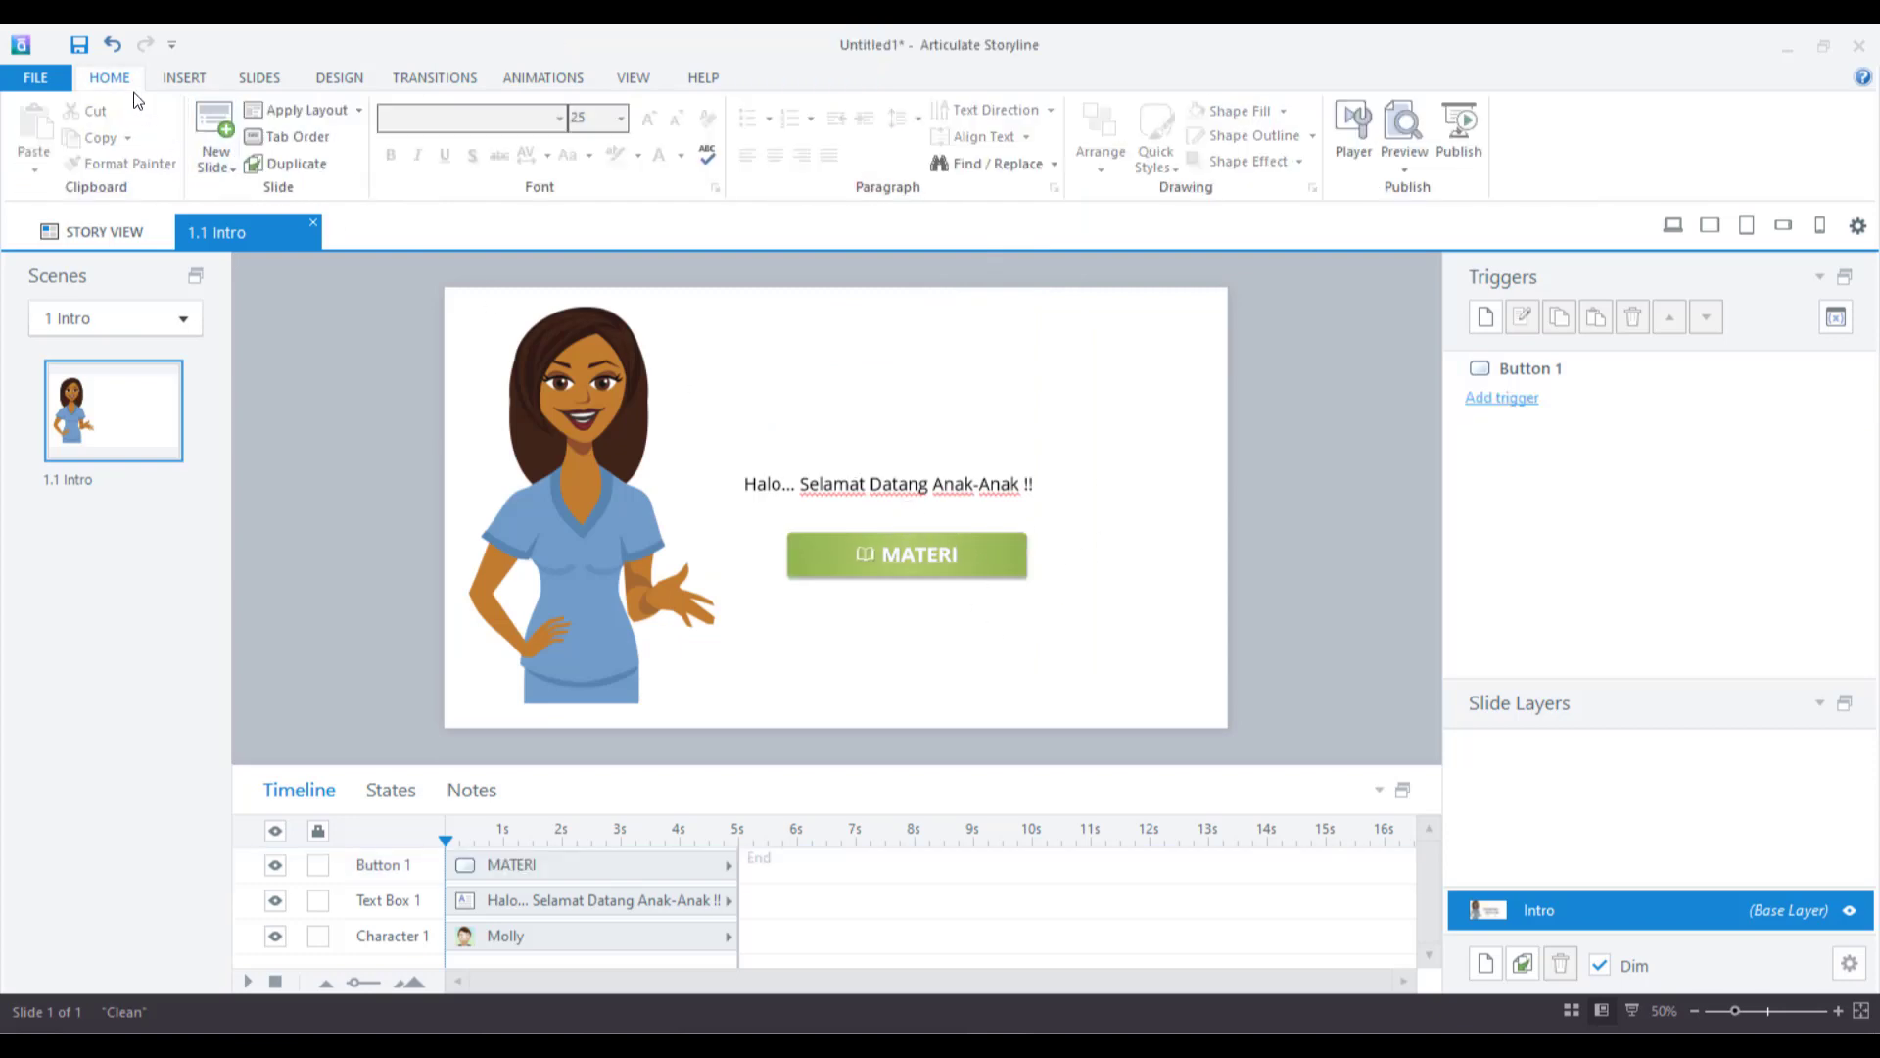
Preview the Intro slide in the desktop, tablet and phone layouts, both landscape and portrait, and close the preview
click(177, 87)
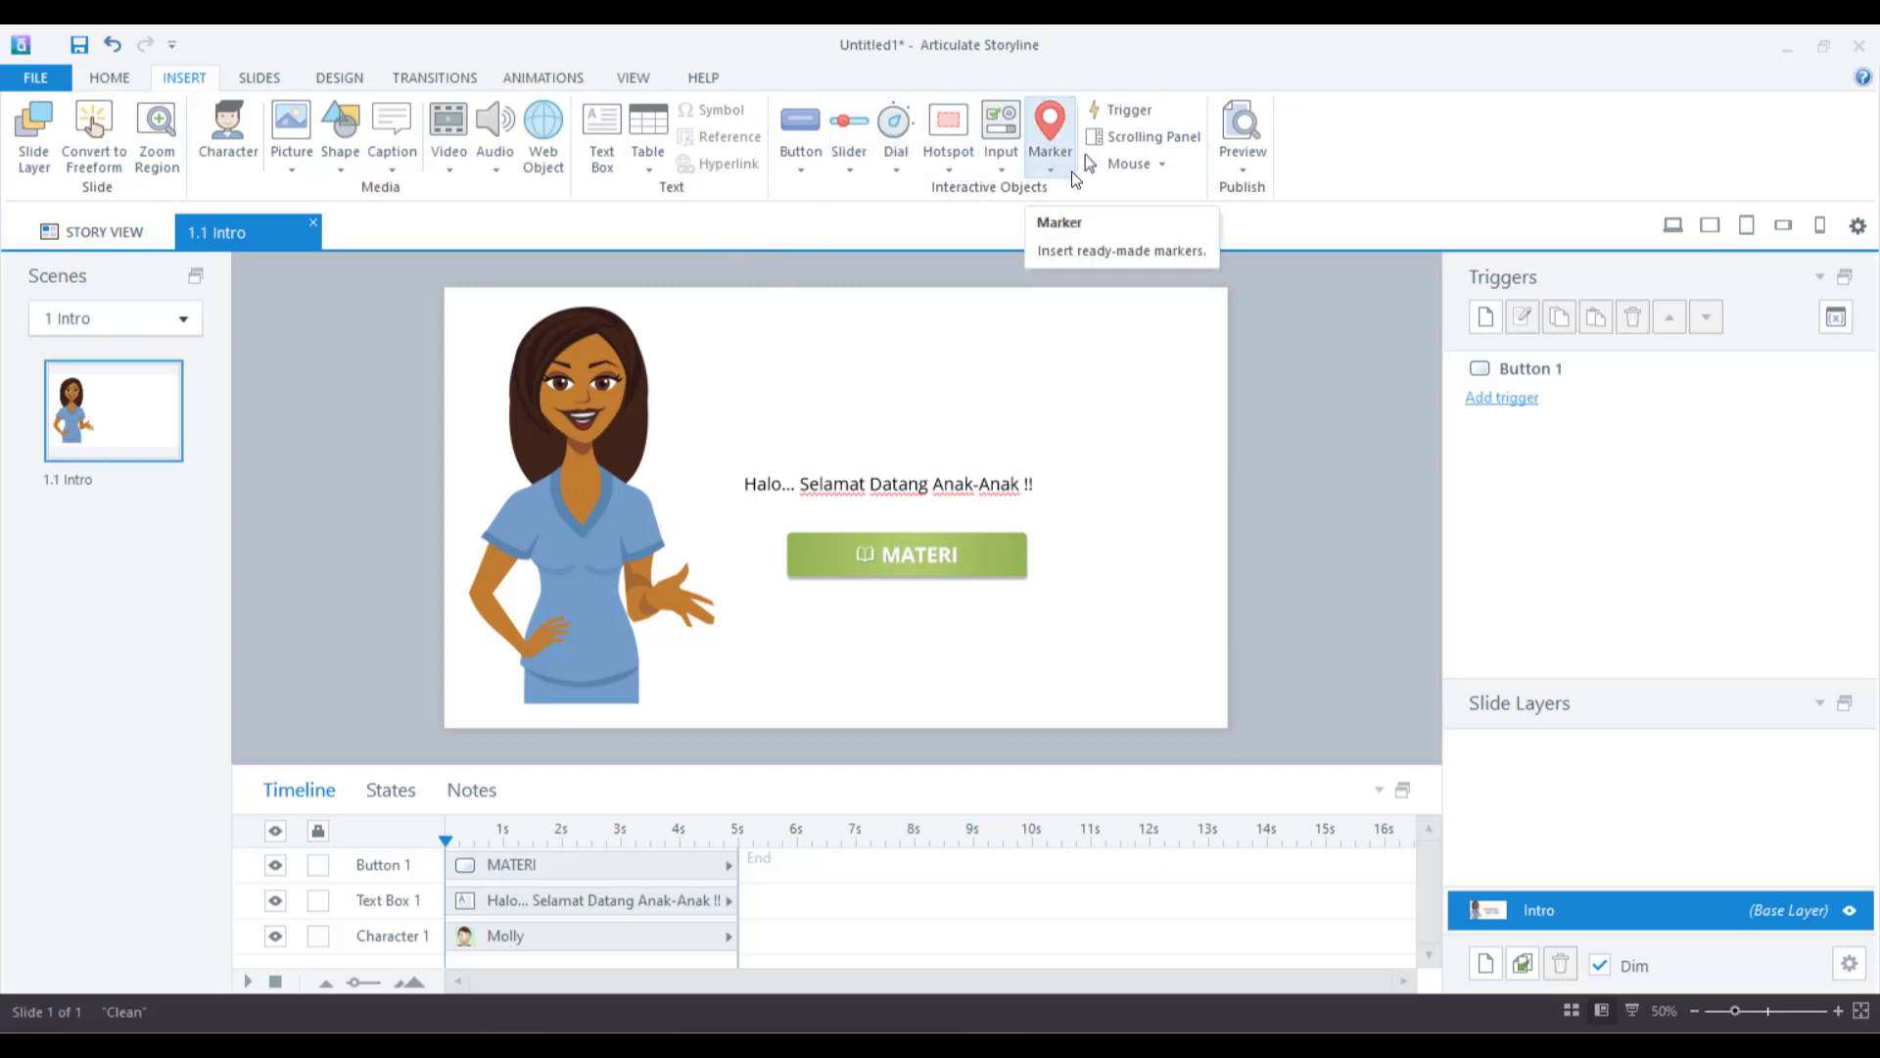
click(1243, 132)
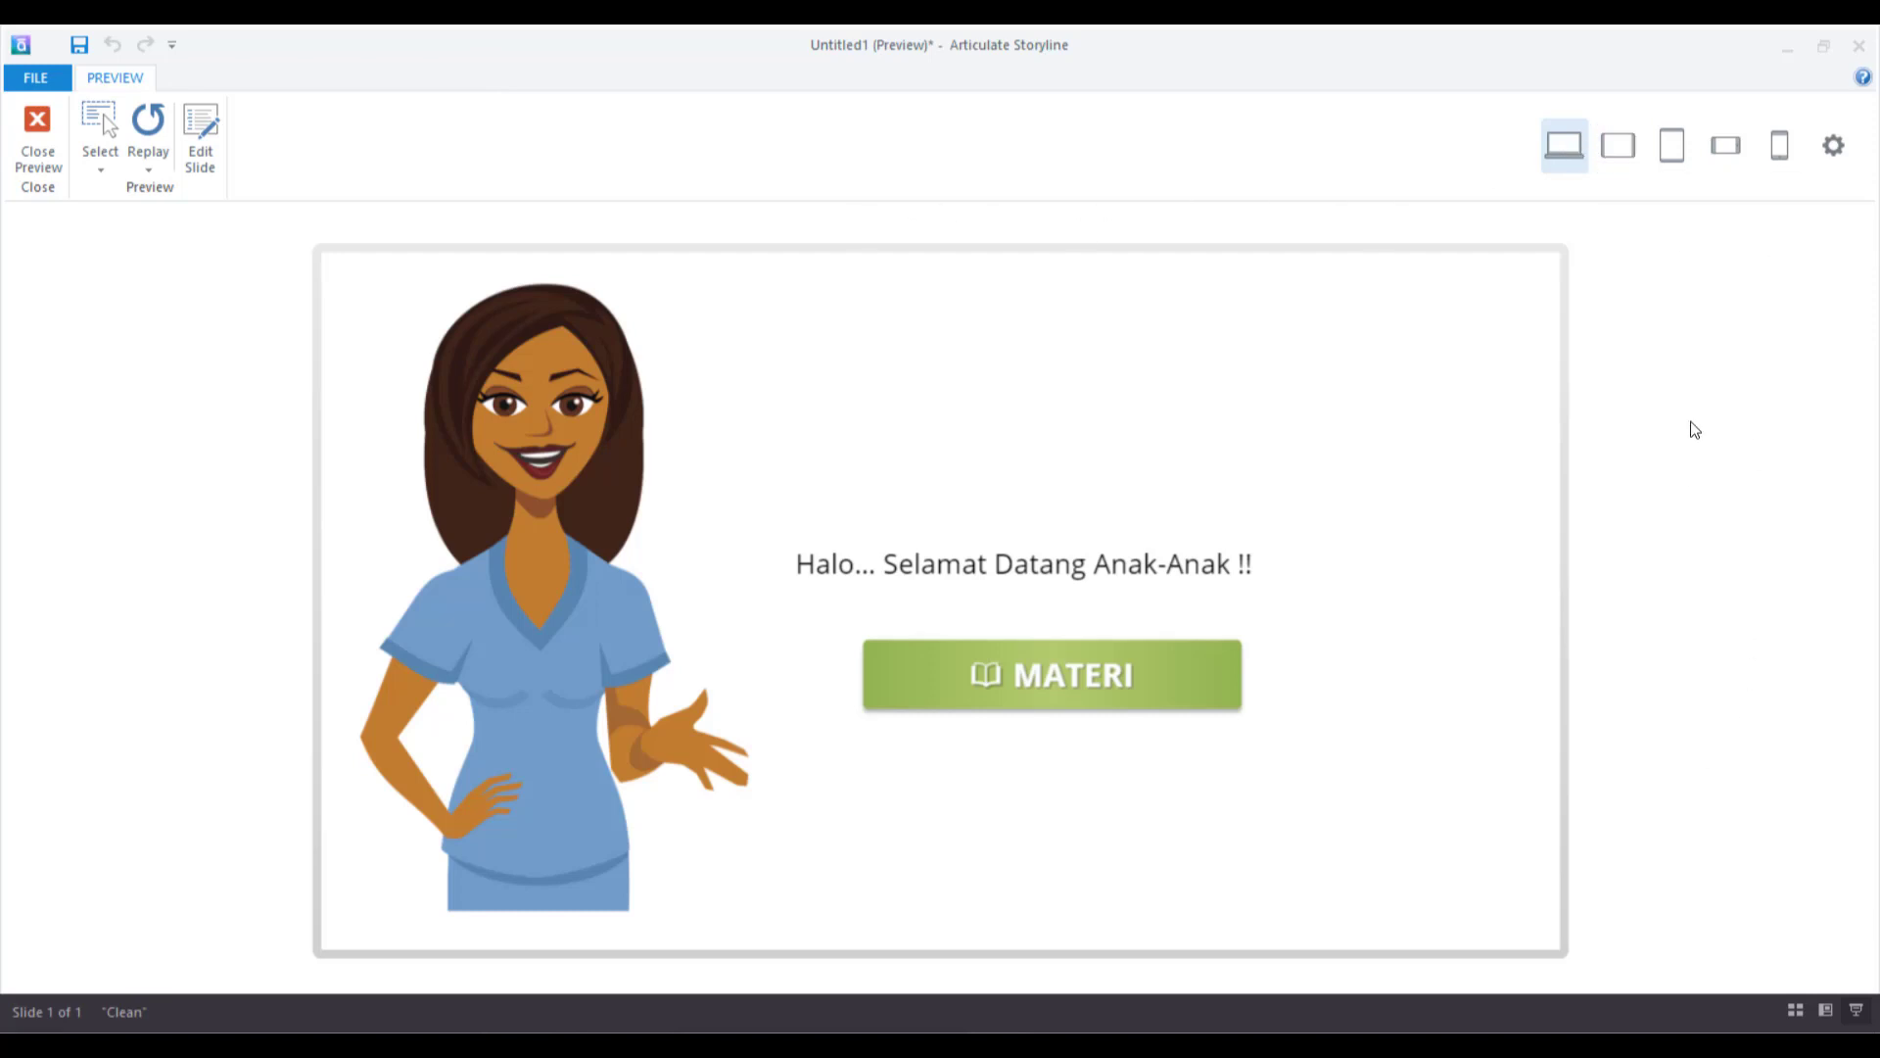
click(1609, 153)
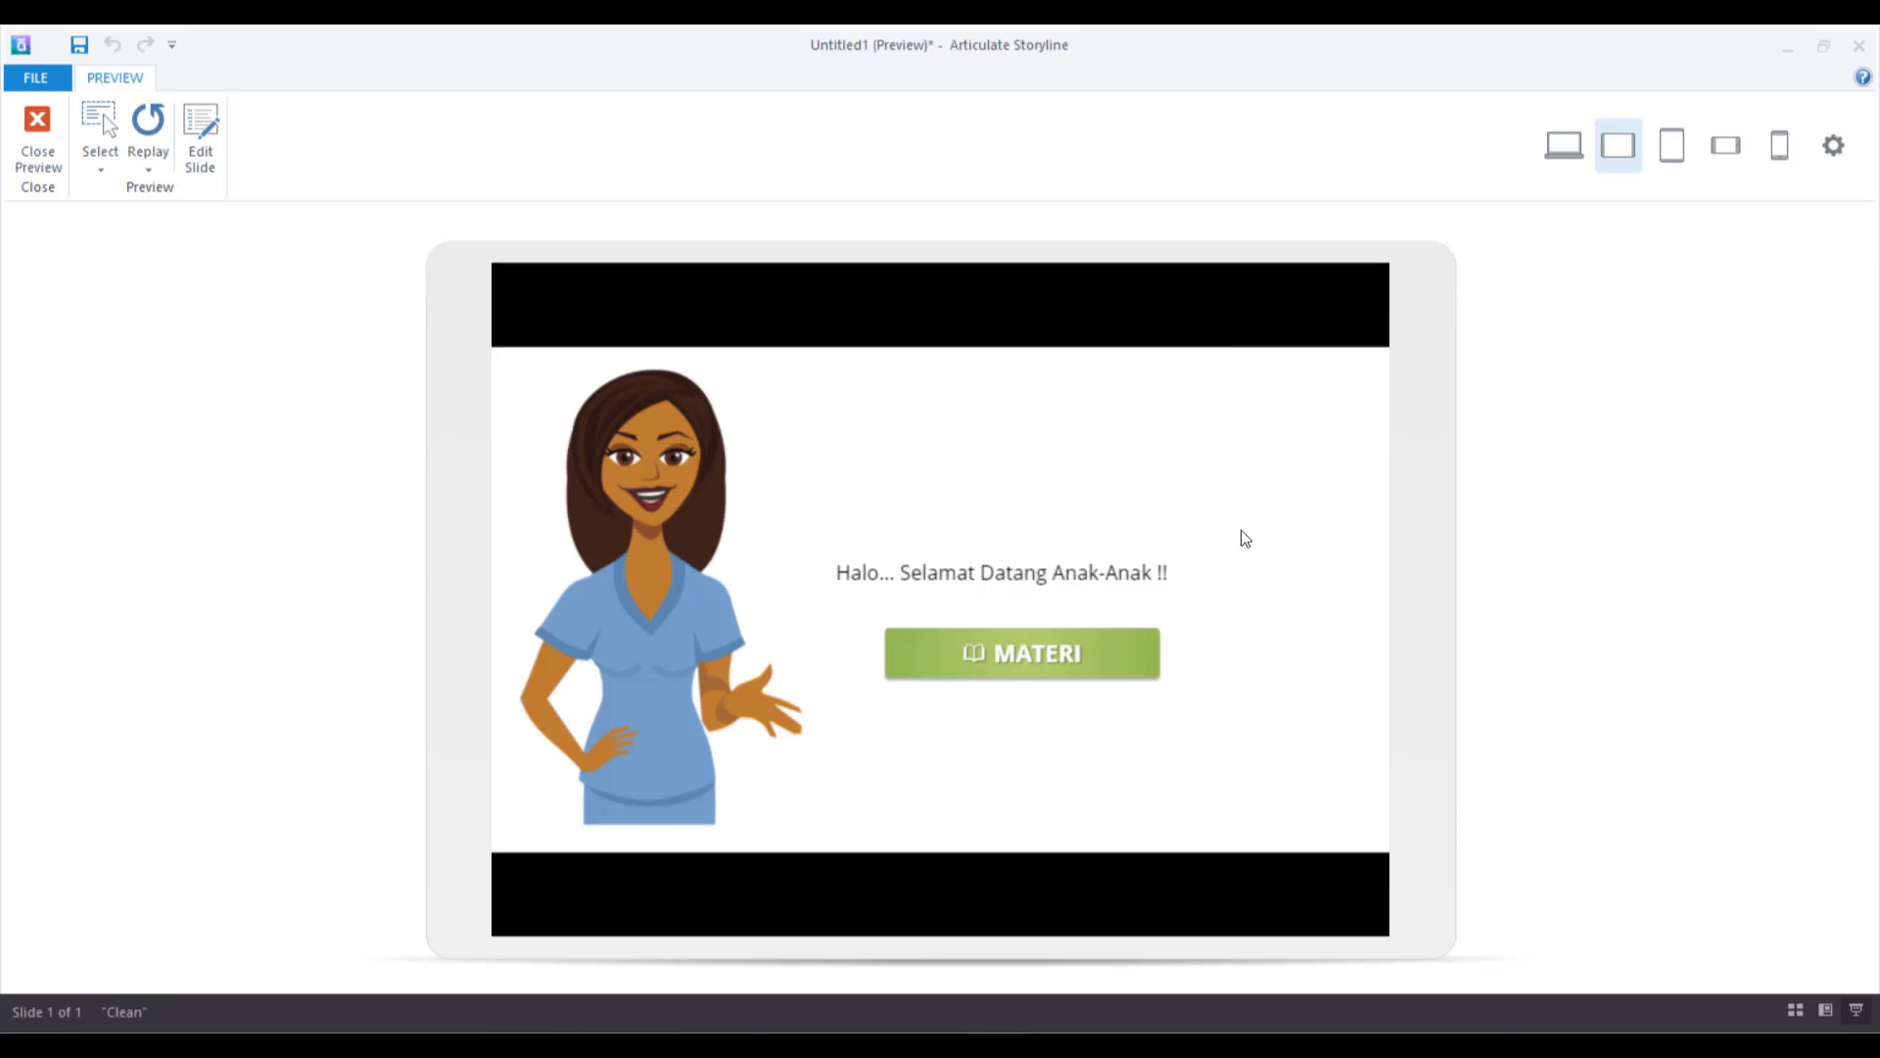
click(1669, 157)
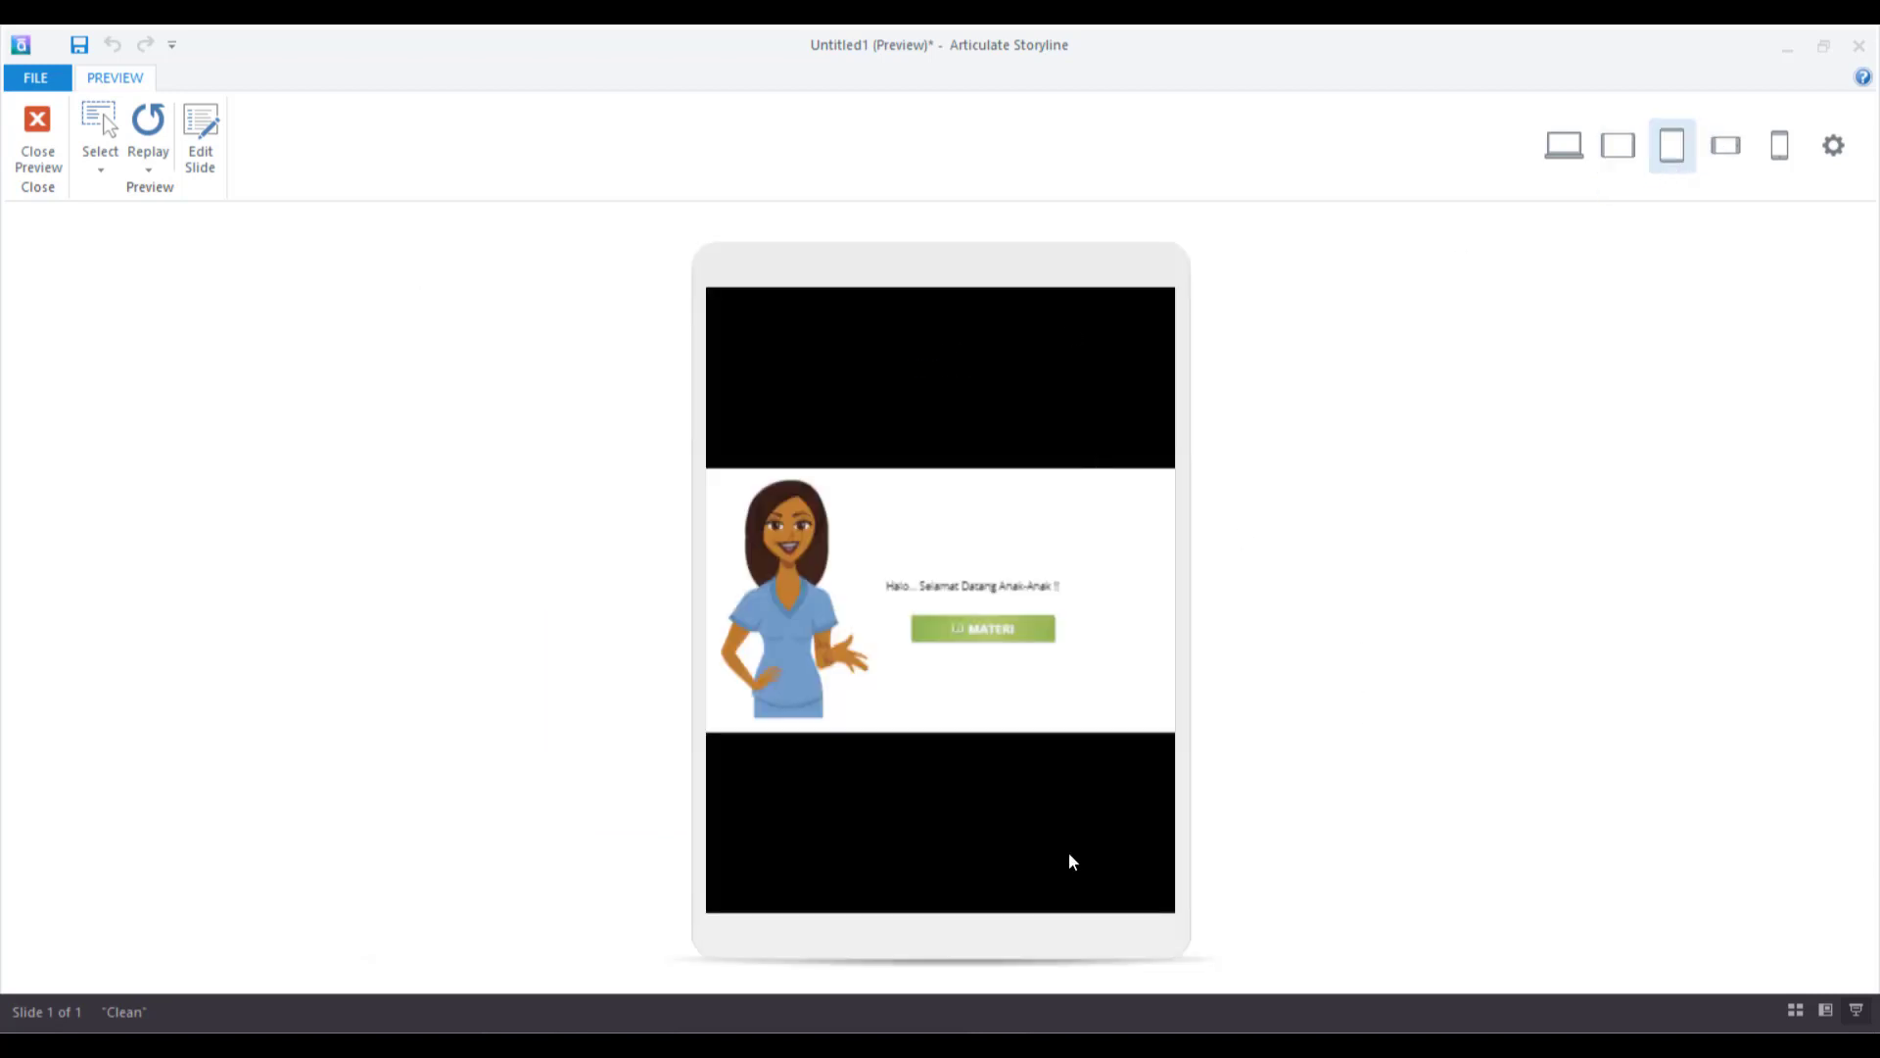
click(1724, 143)
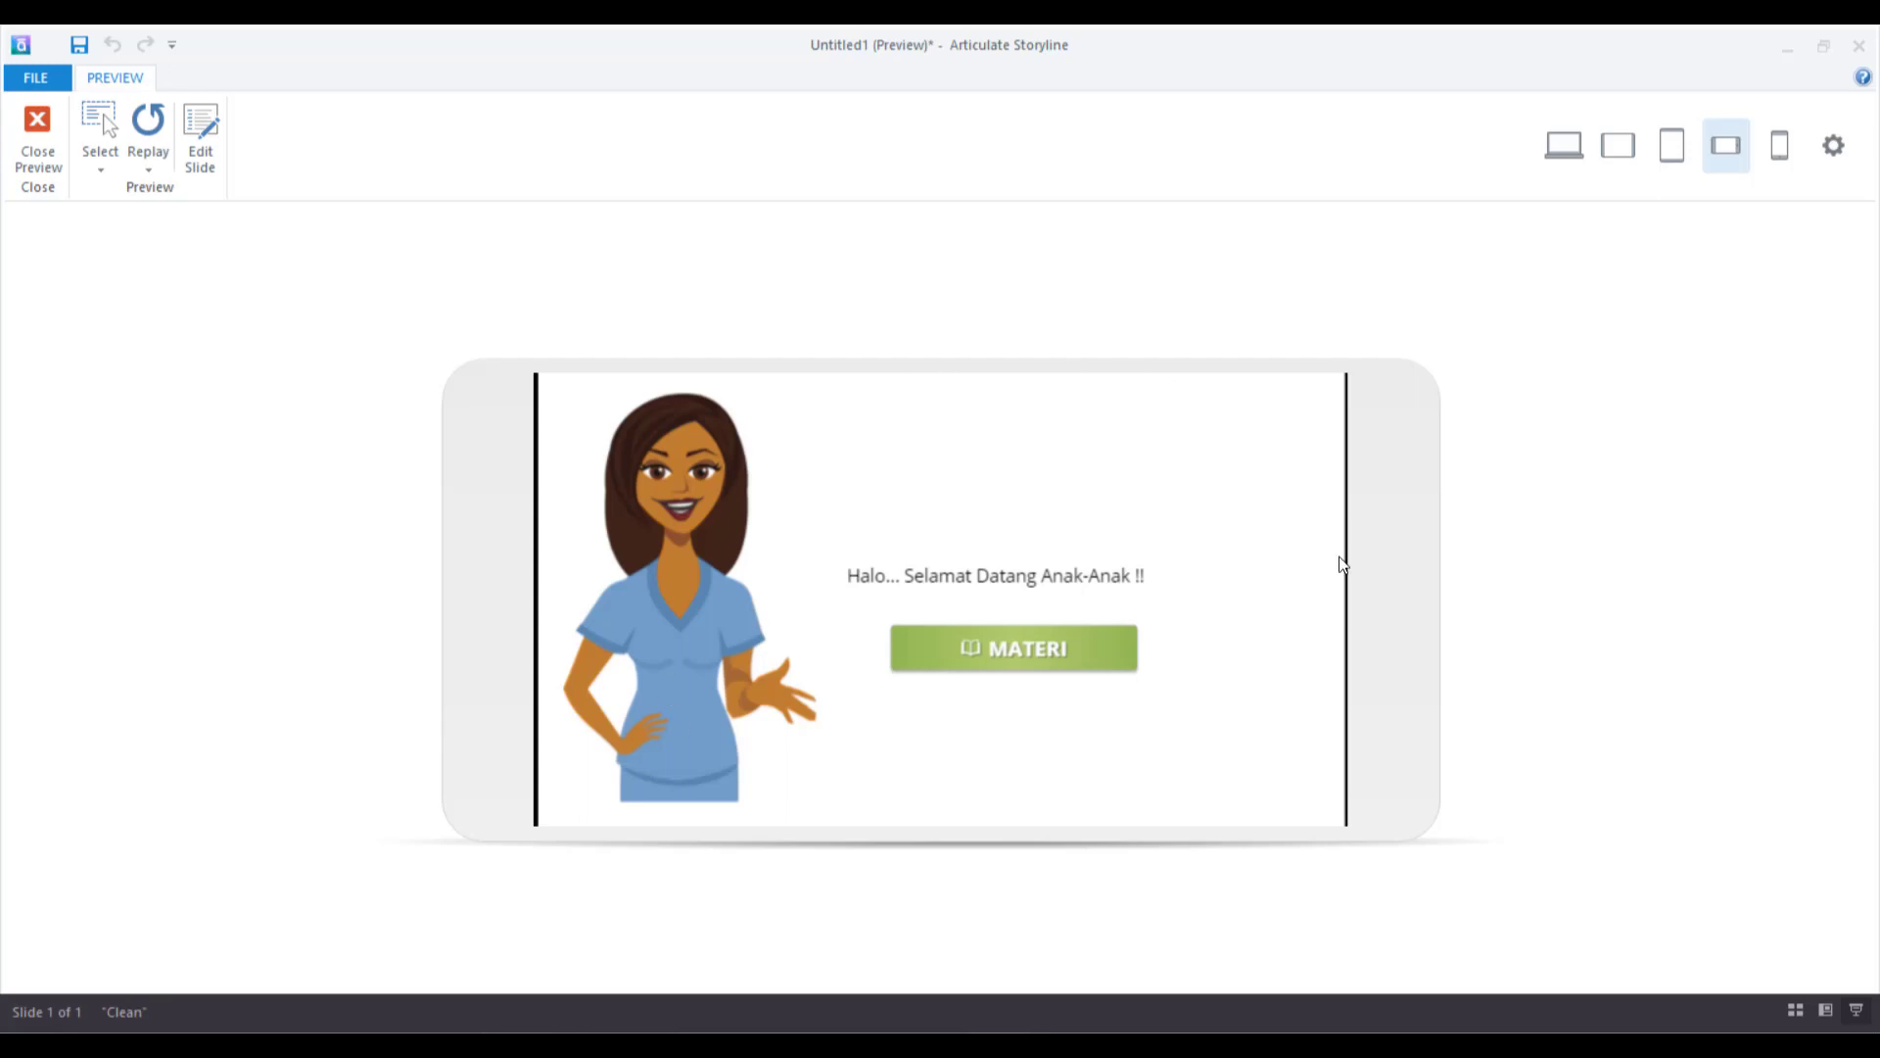
click(1784, 147)
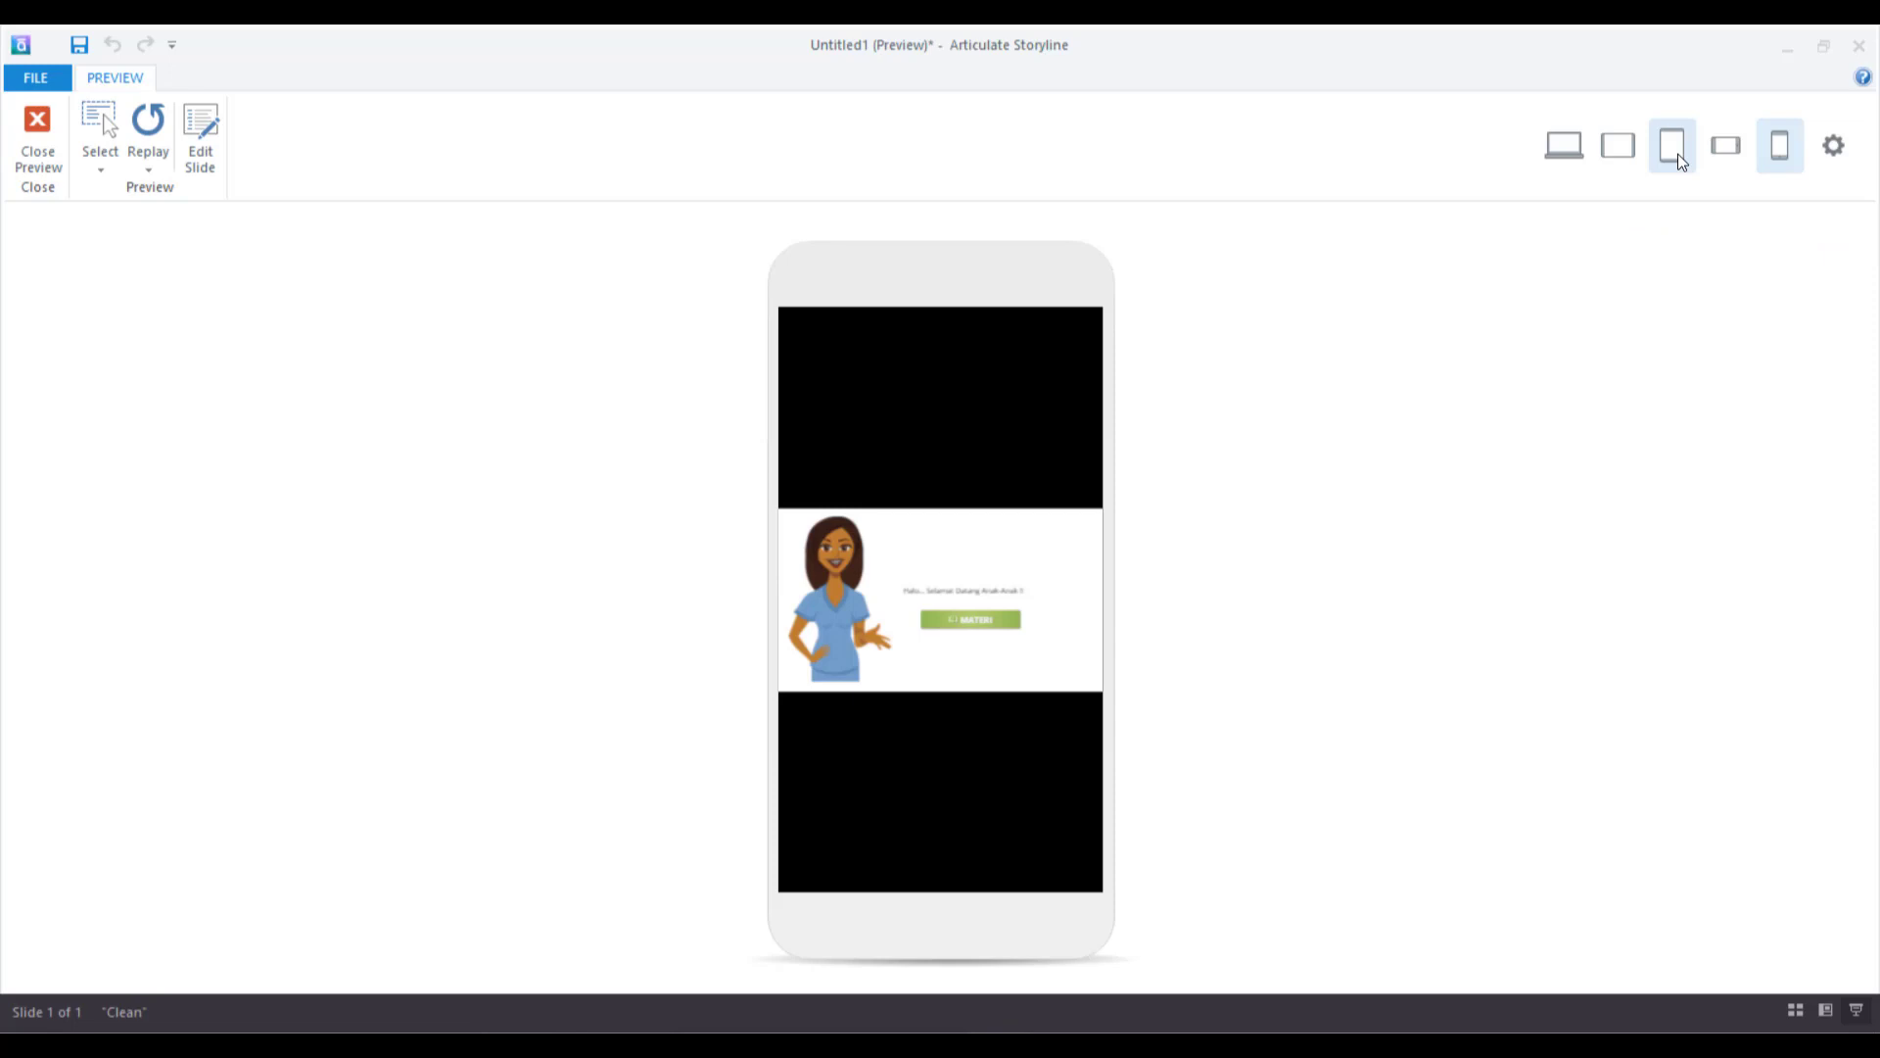
click(1620, 147)
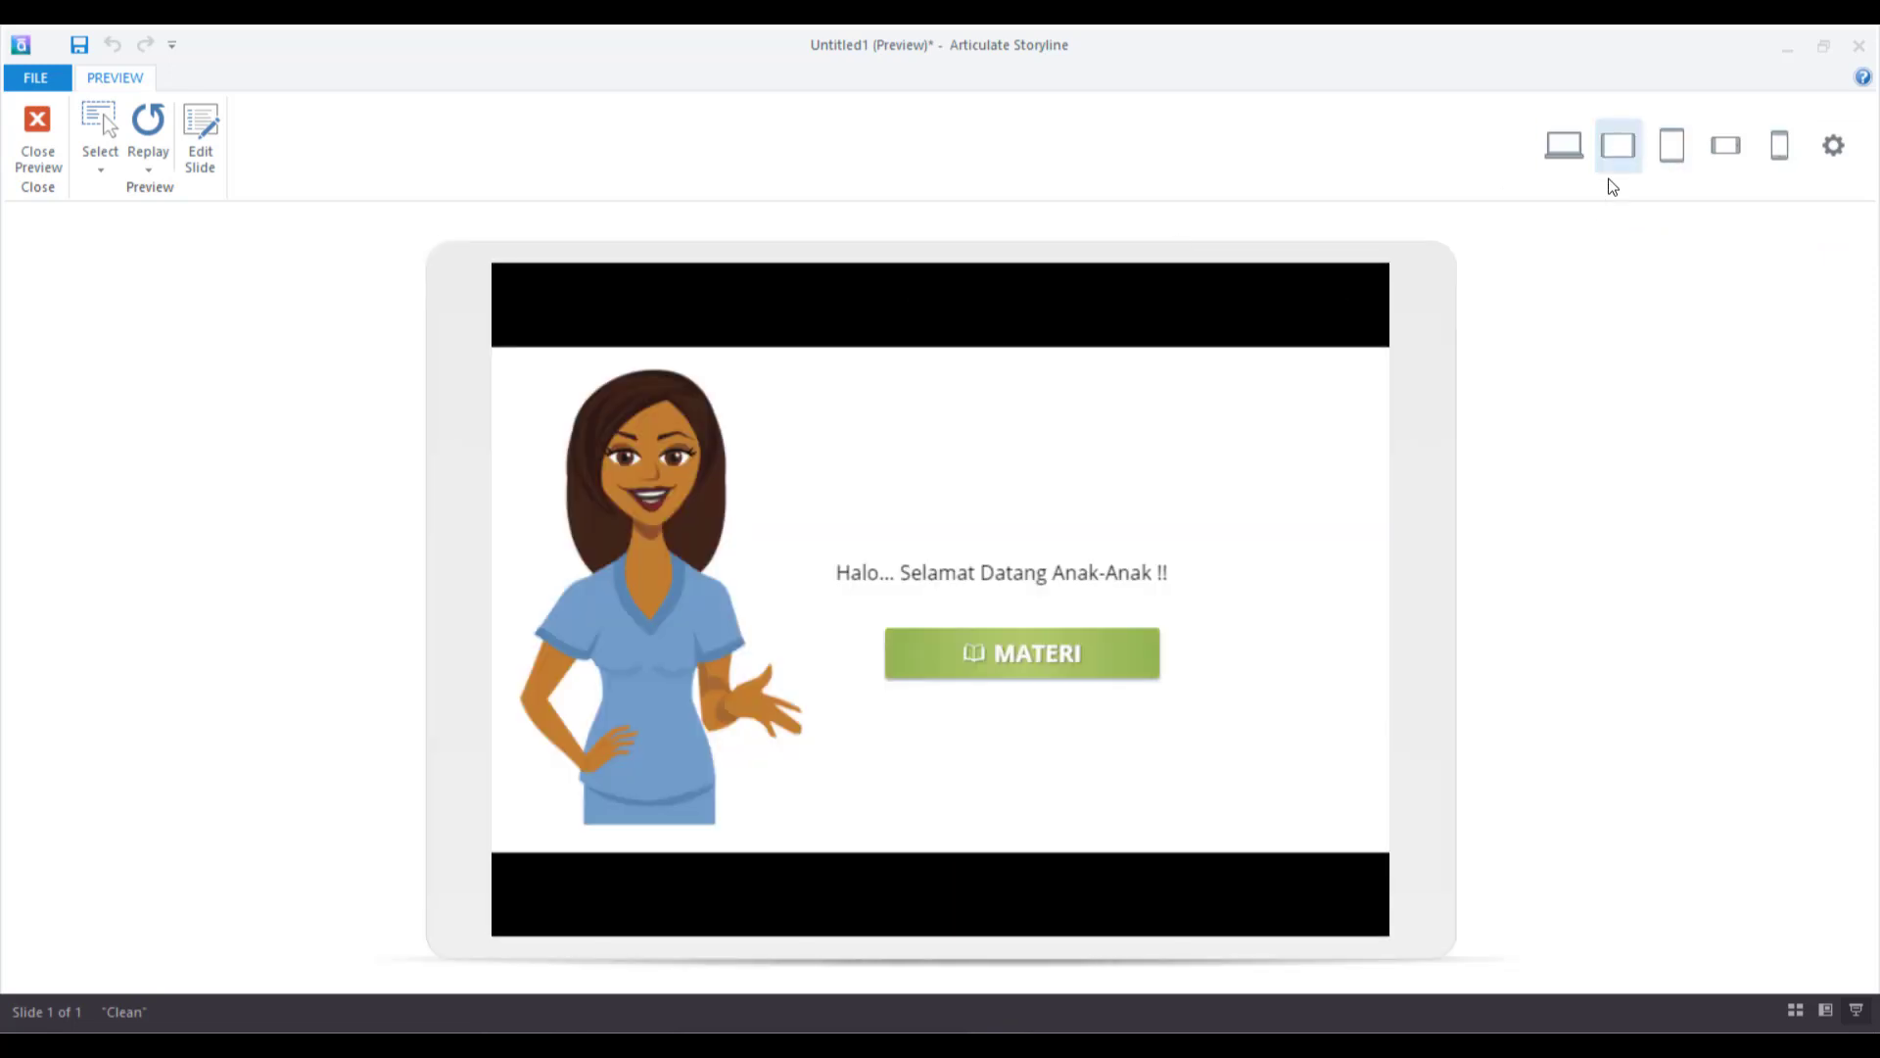
click(1723, 145)
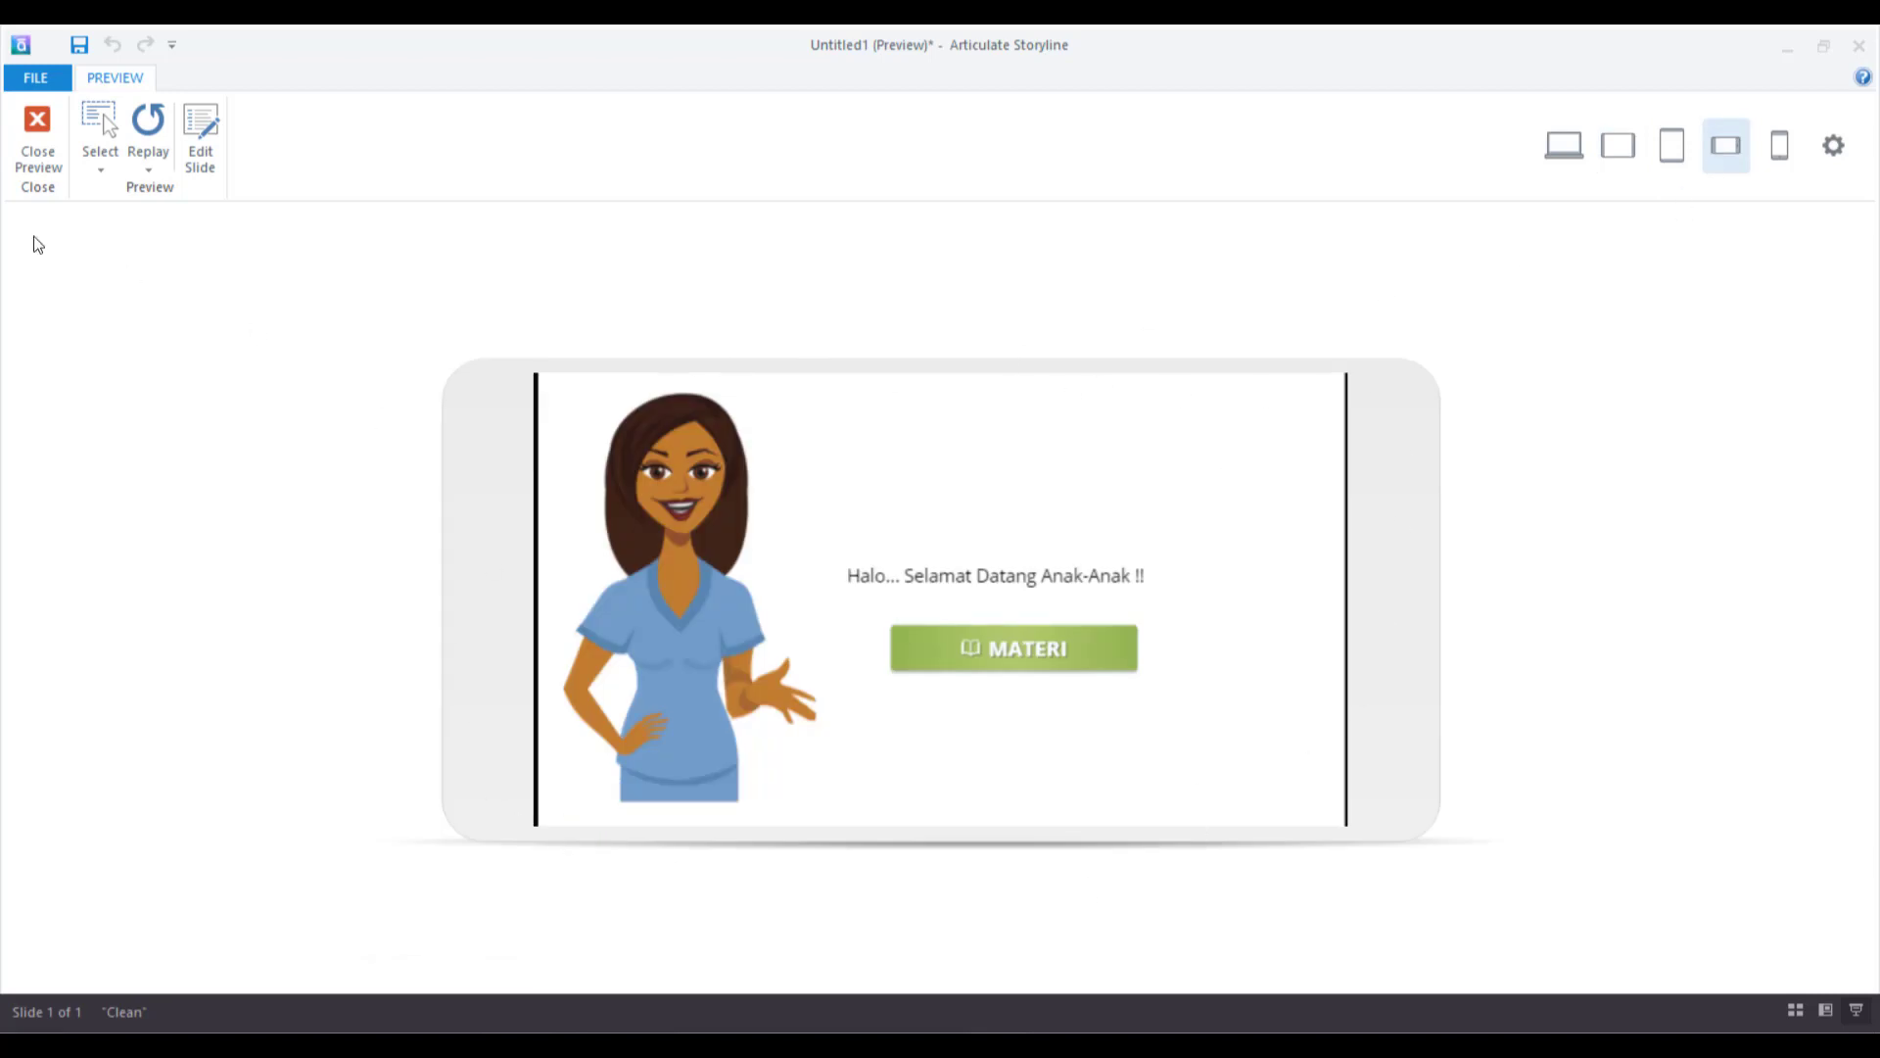
click(24, 126)
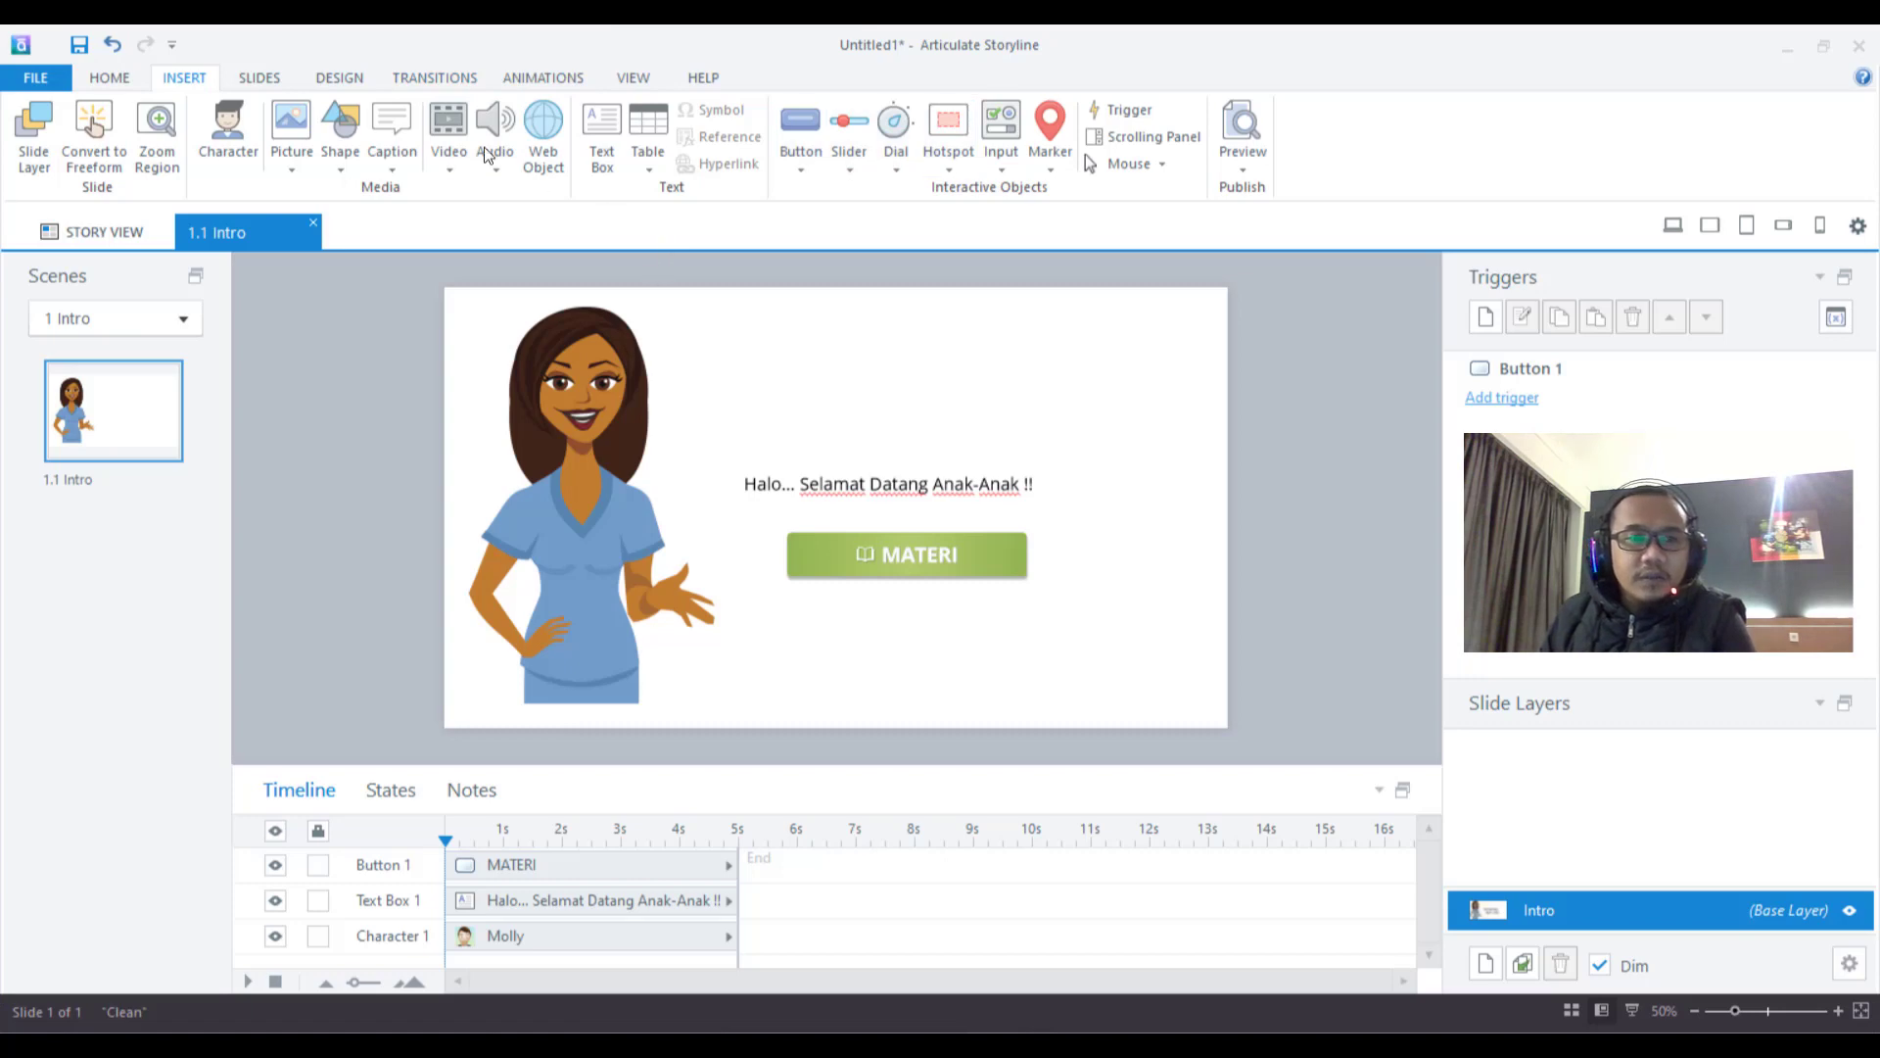
click(125, 78)
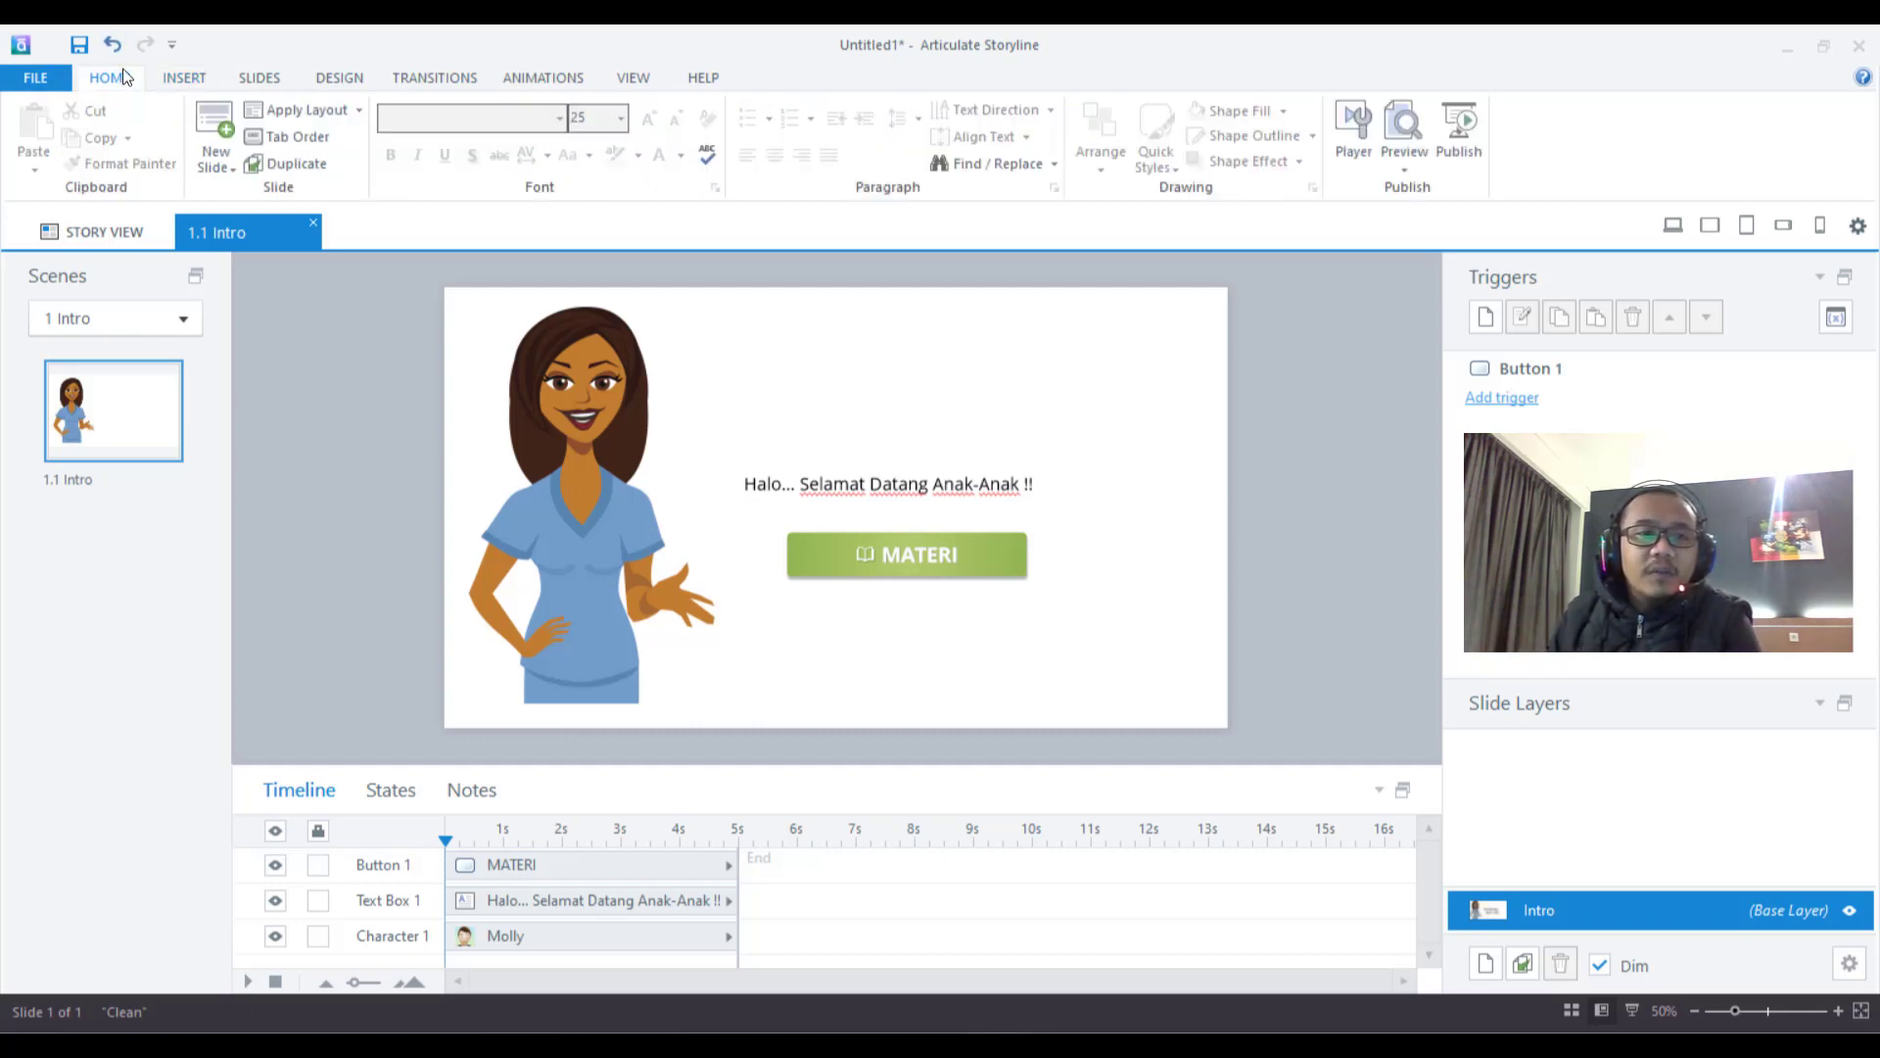
click(511, 83)
scroll(513, 86, down, 1)
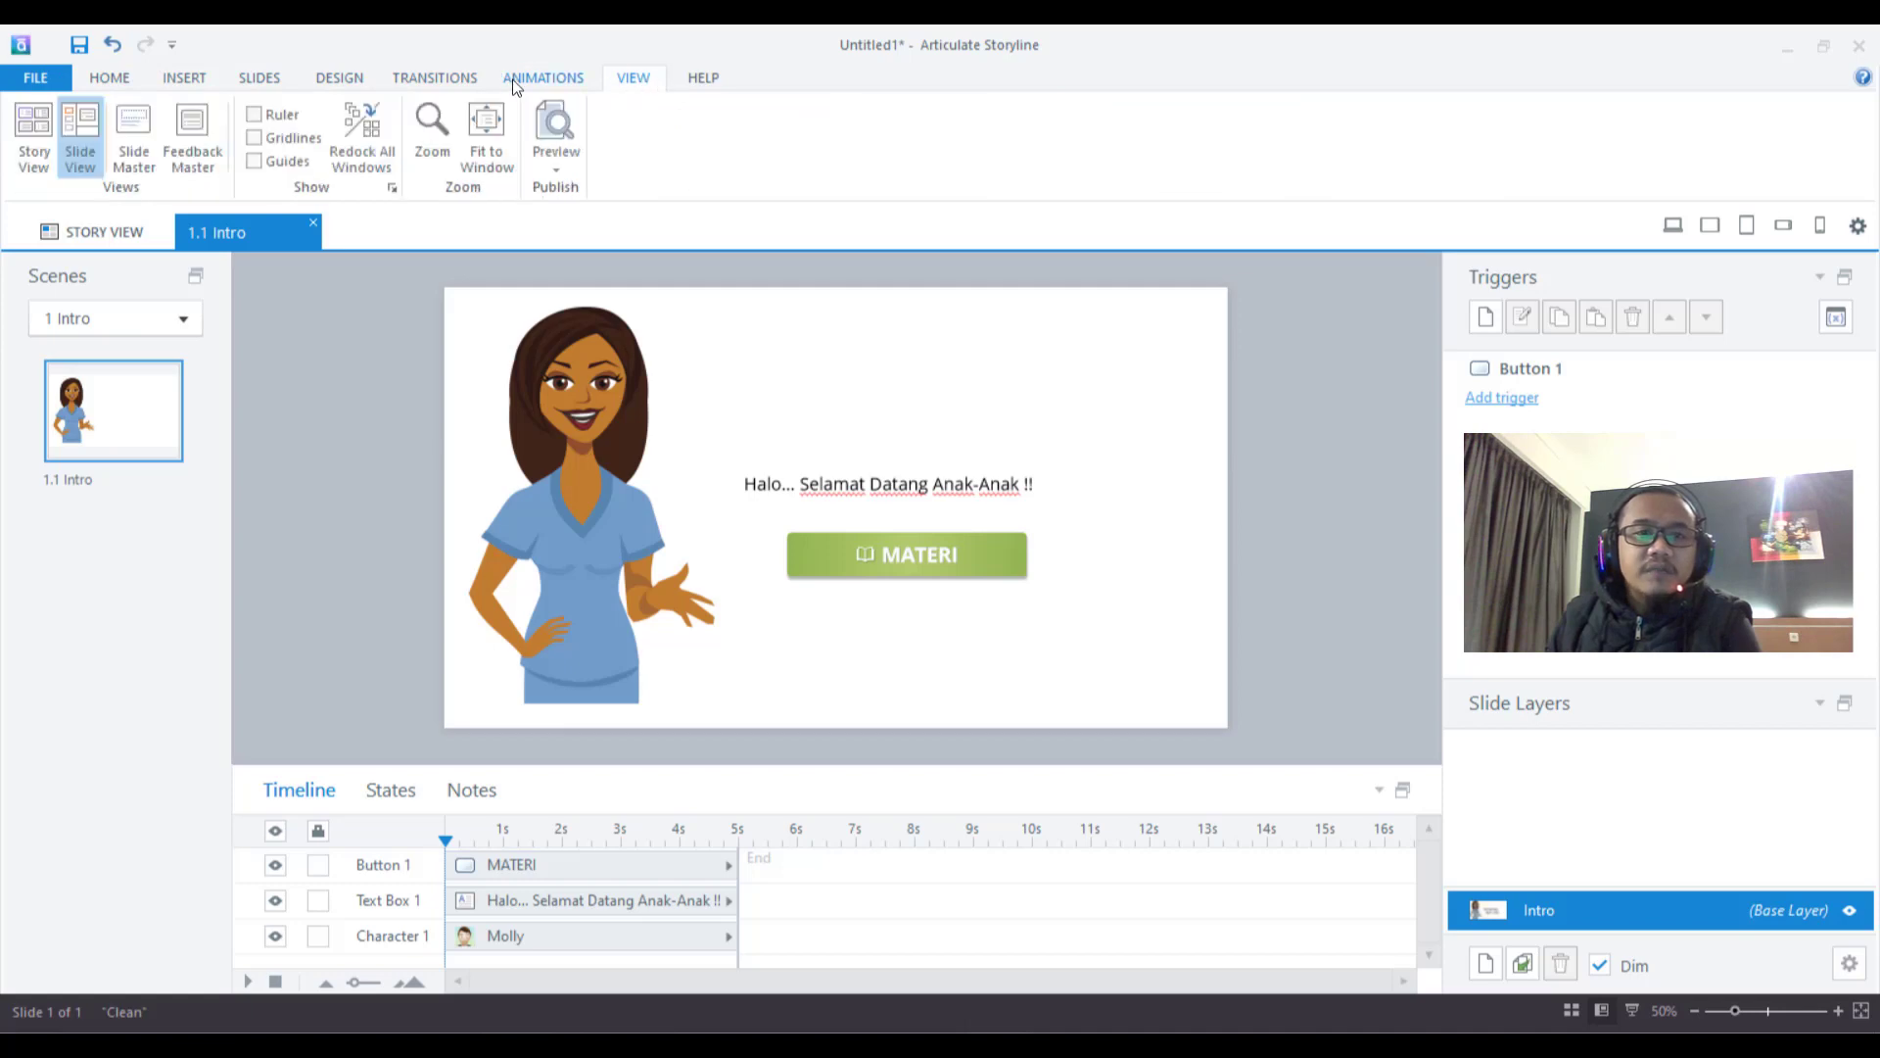
click(255, 79)
click(172, 78)
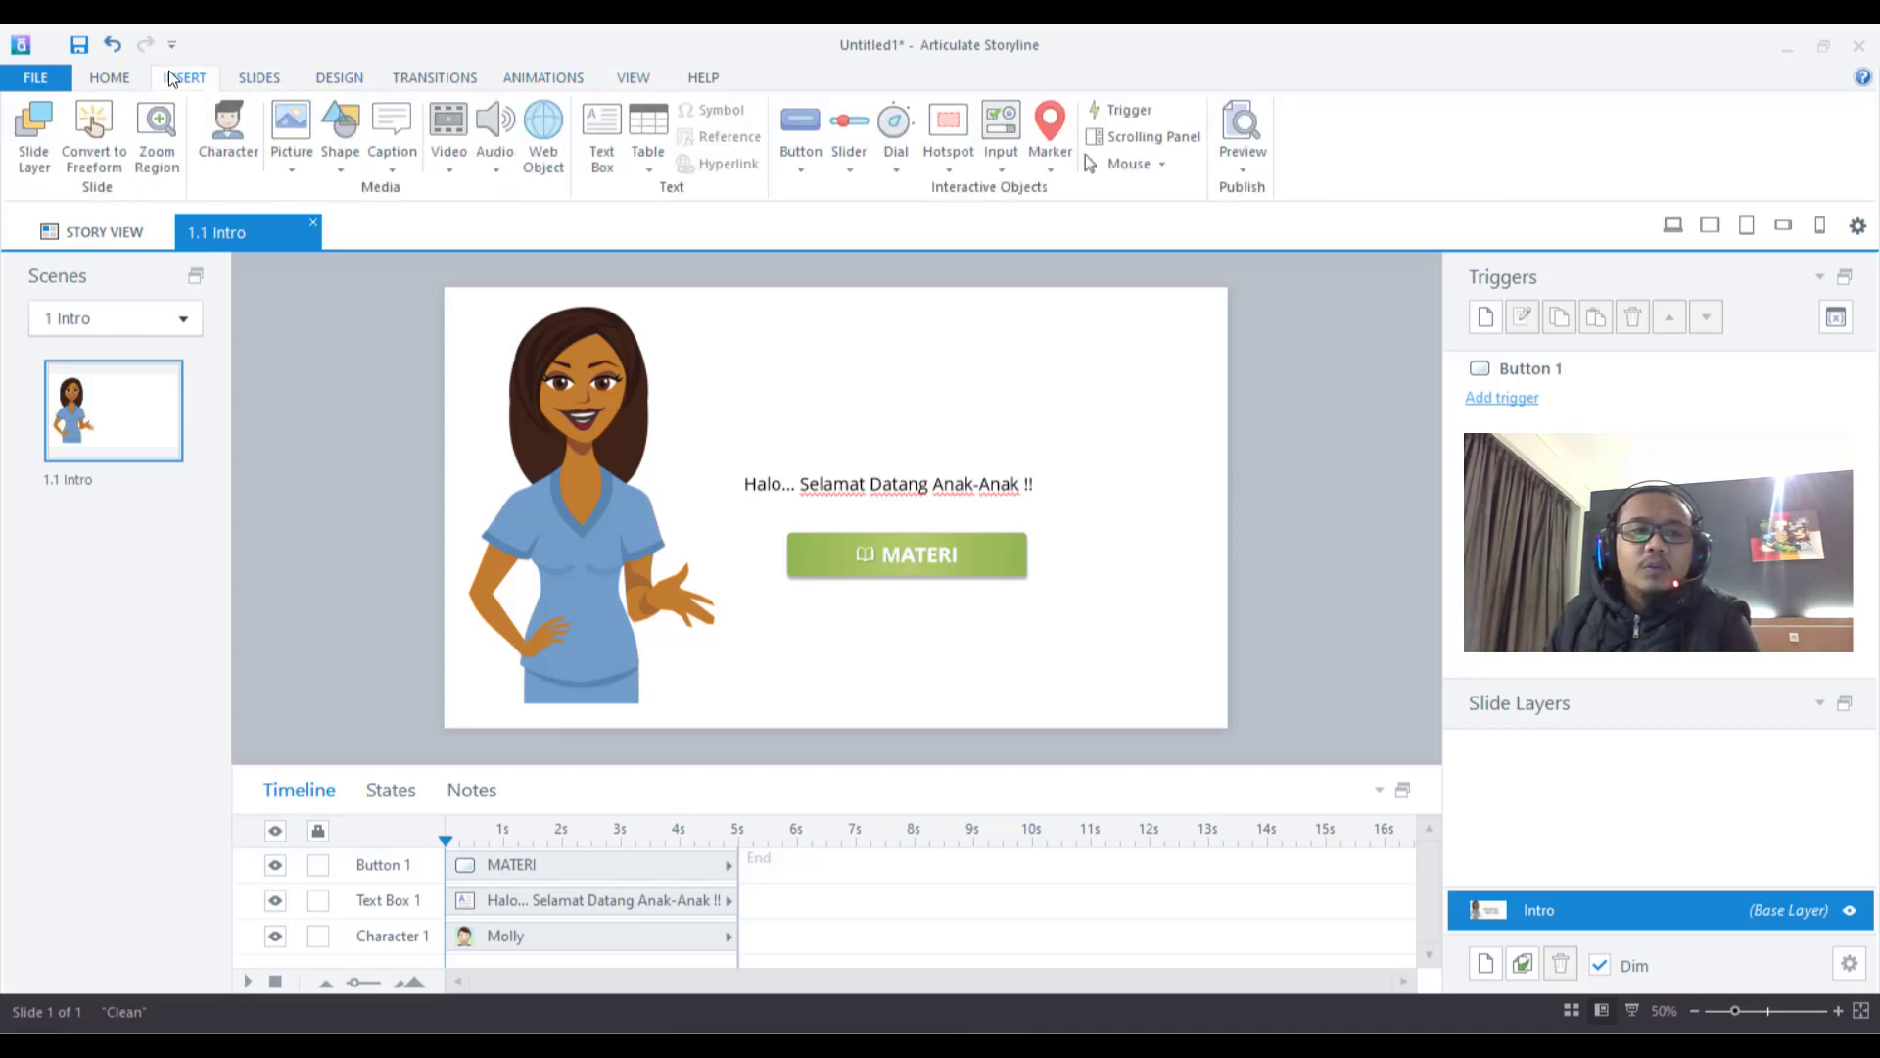
click(106, 81)
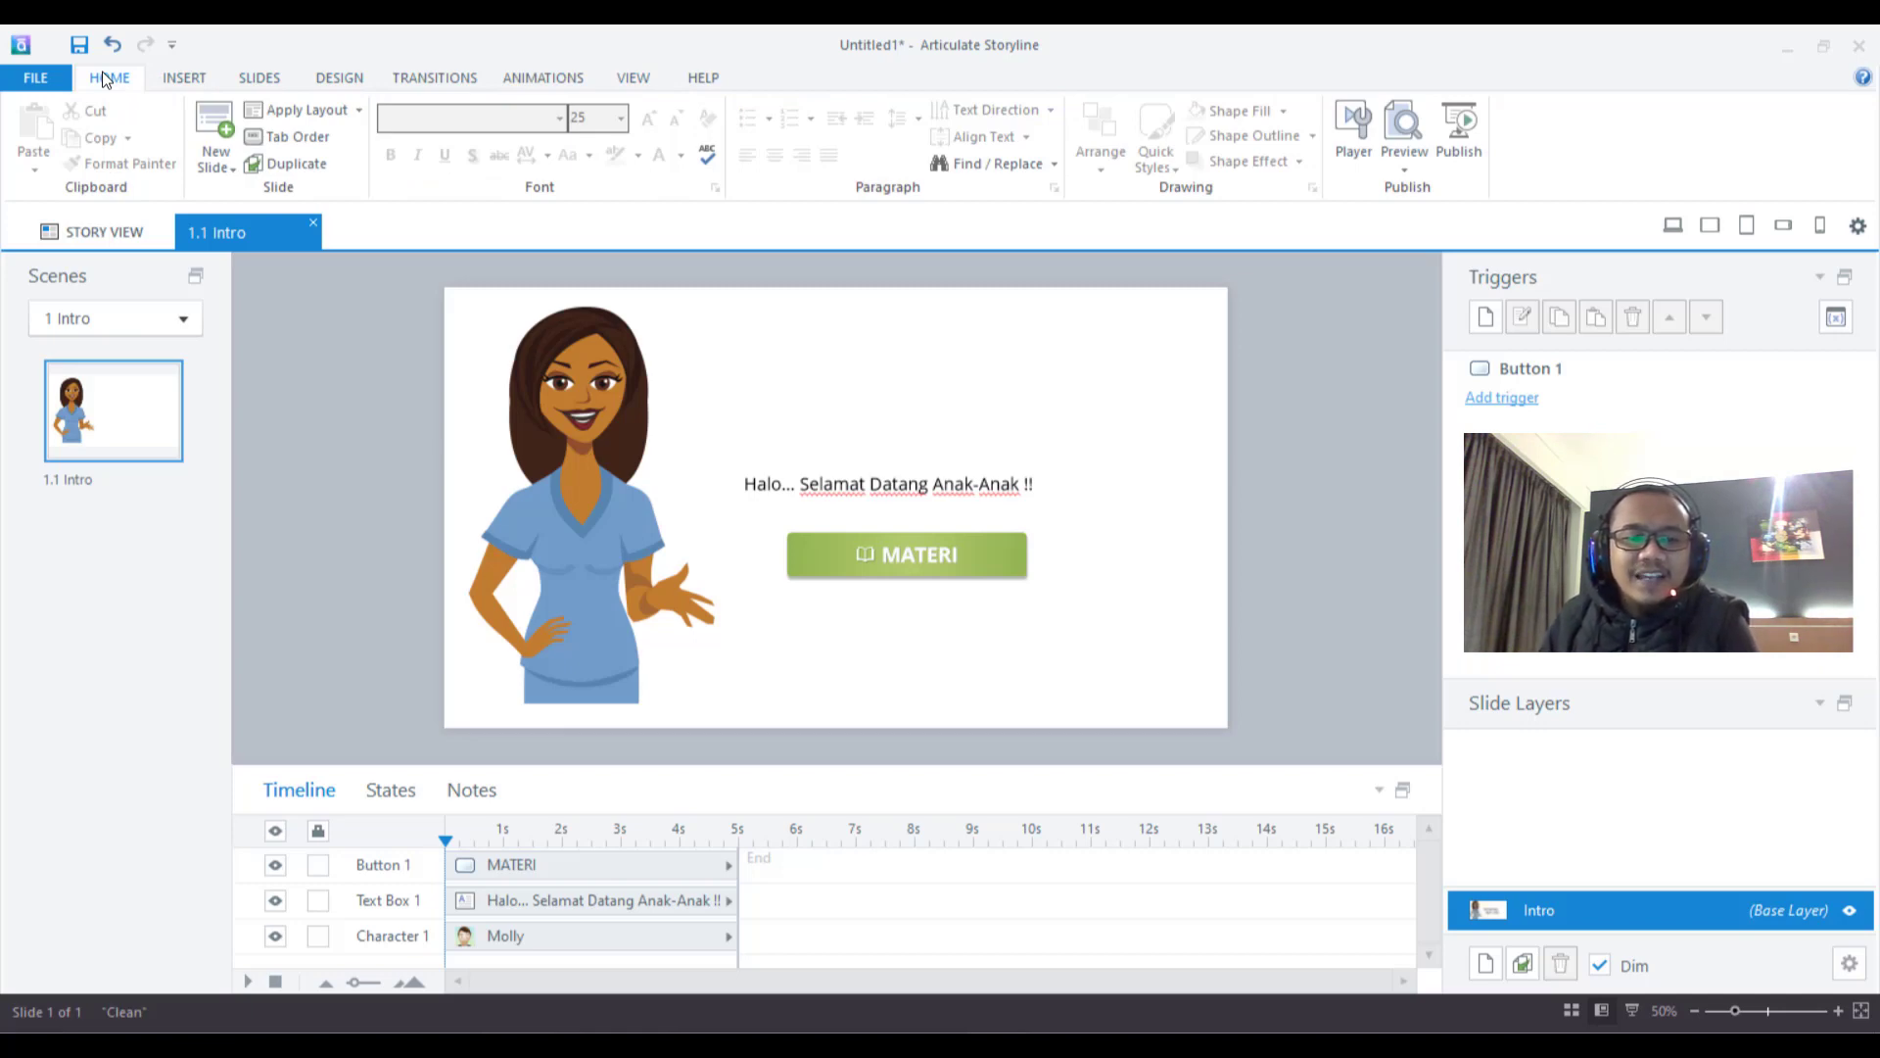
click(206, 81)
click(276, 81)
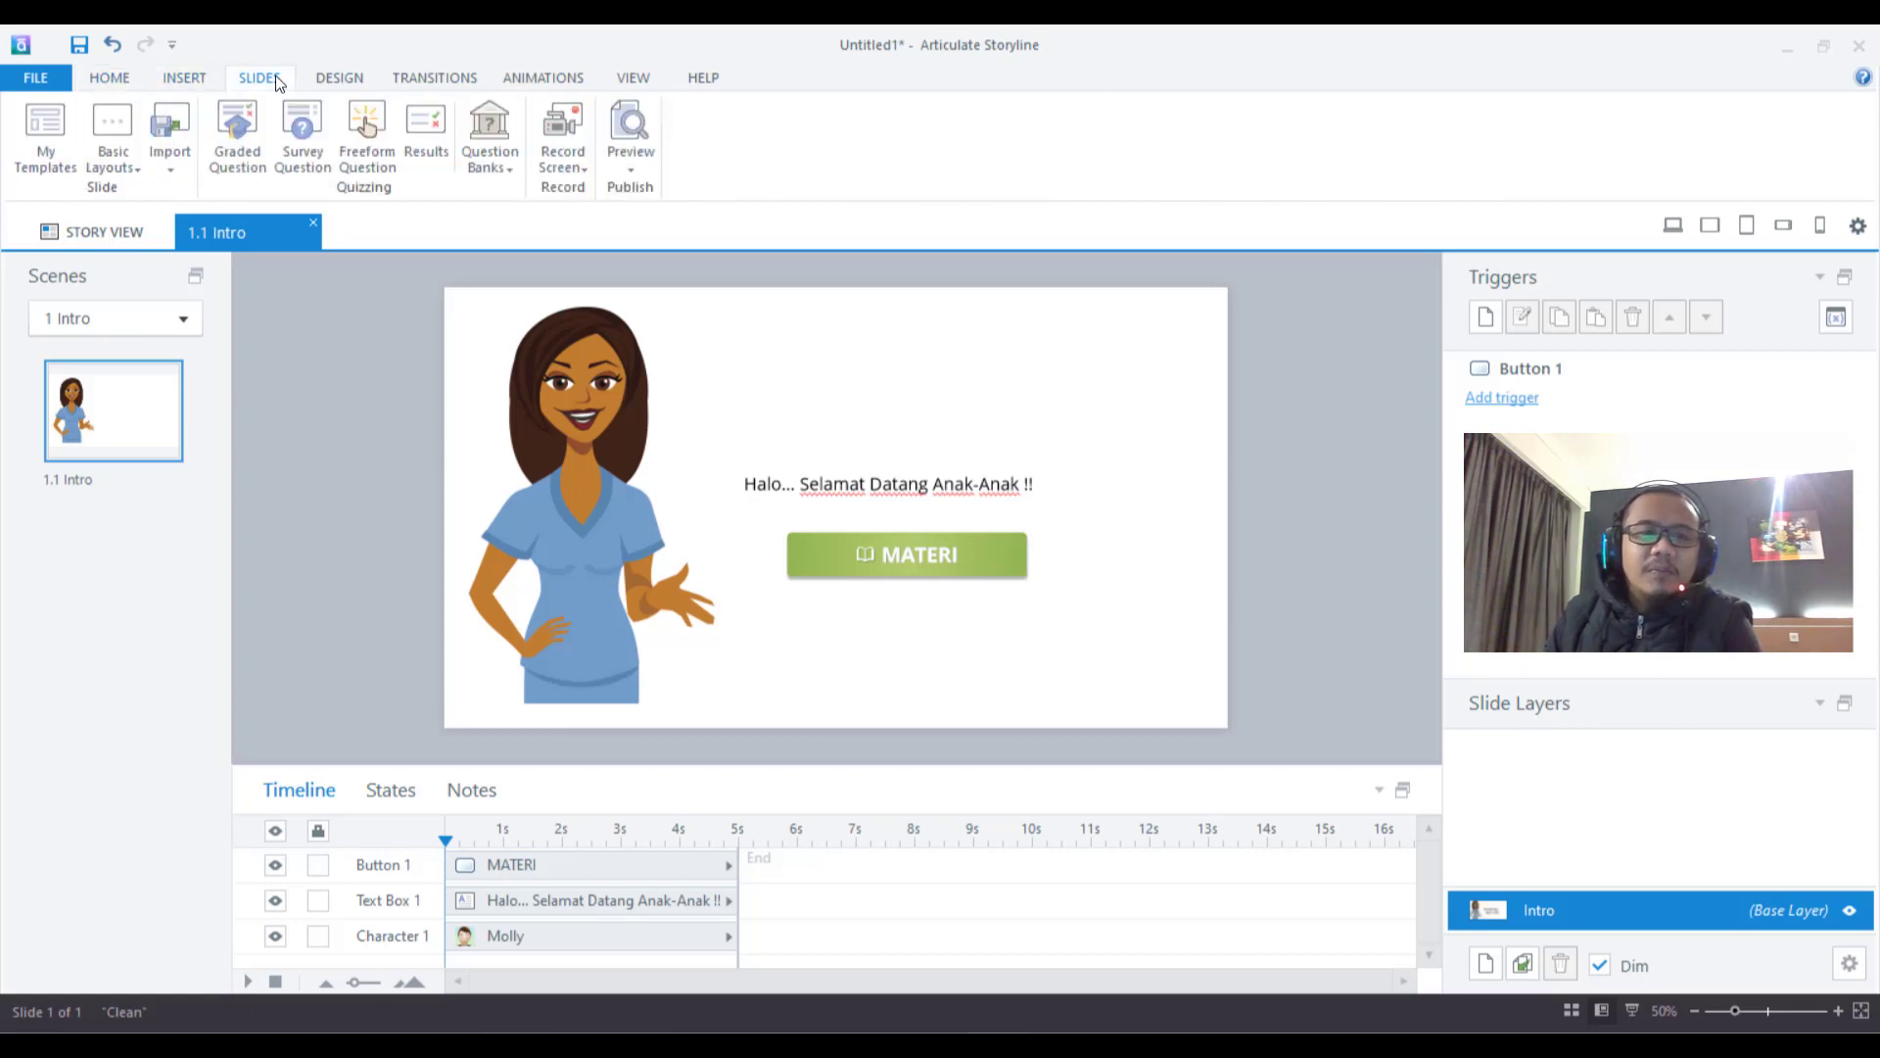
click(341, 79)
click(444, 71)
click(551, 80)
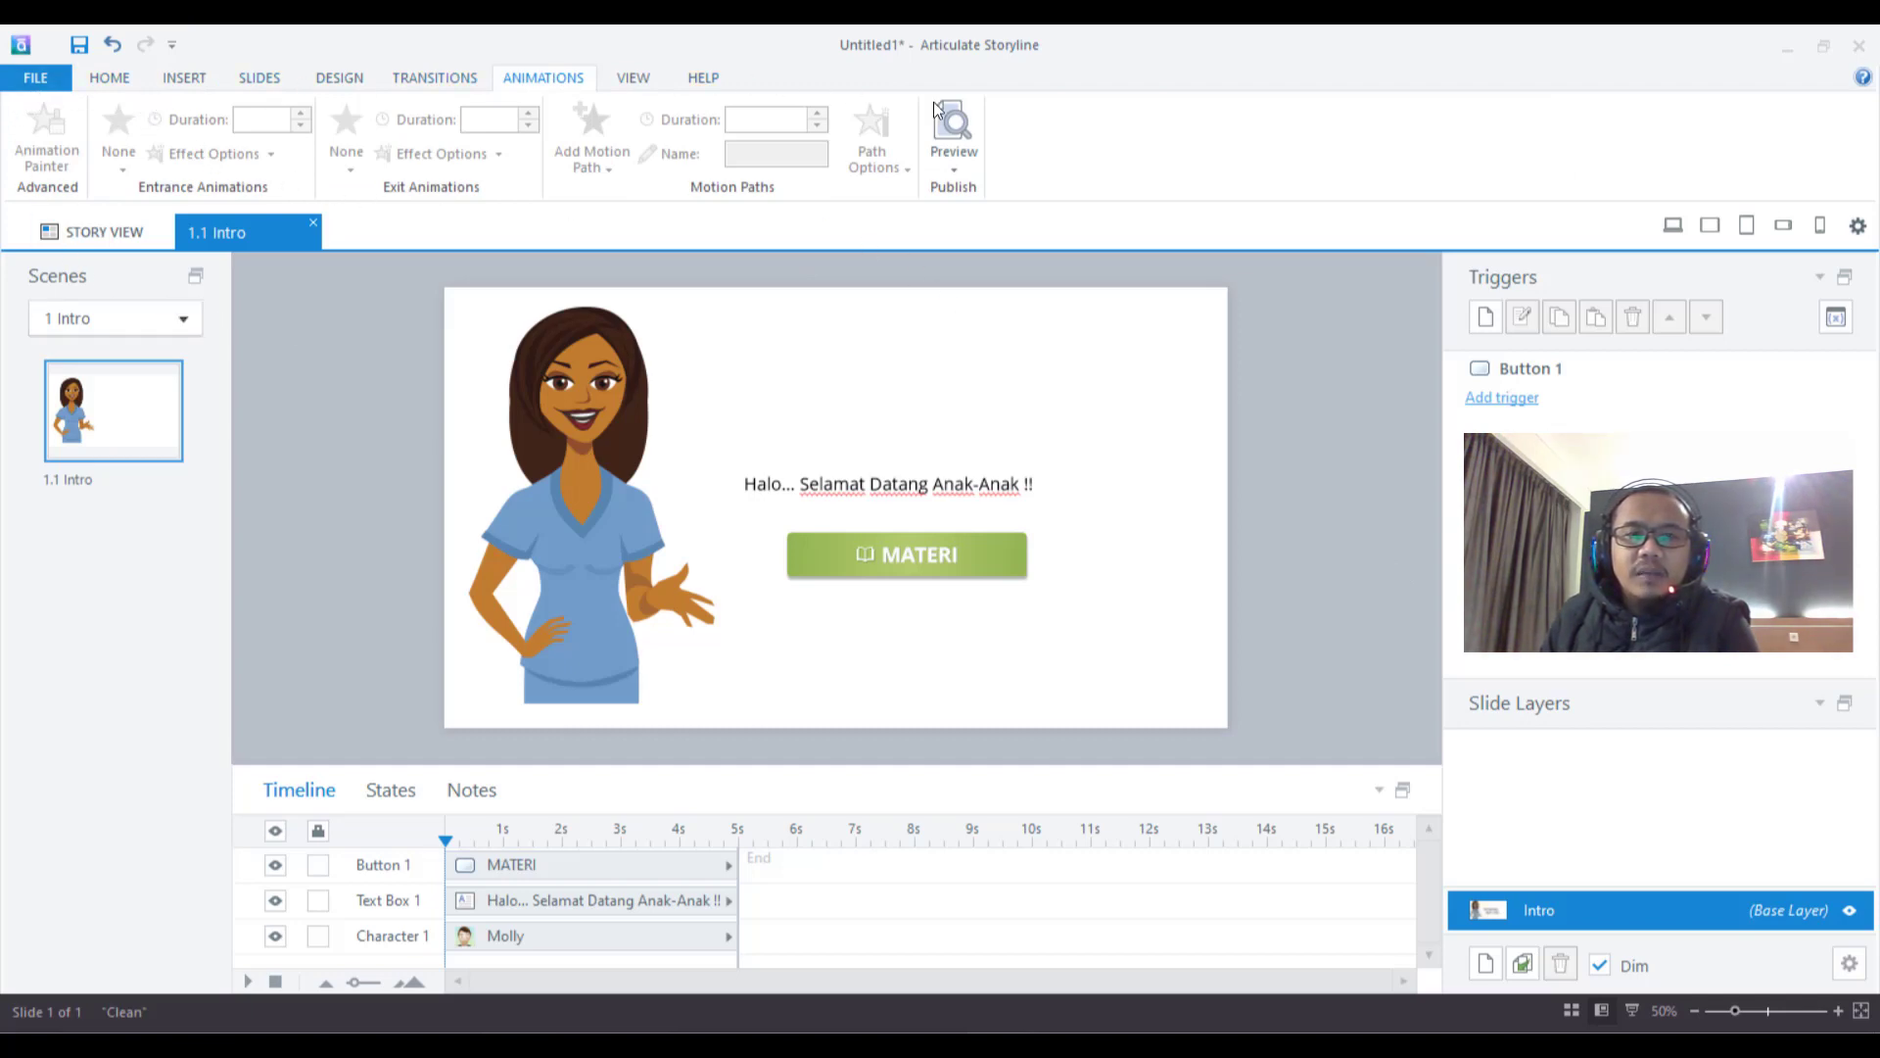
Save the project as "Latihan 1" in the My Articulate Projects folder
click(32, 86)
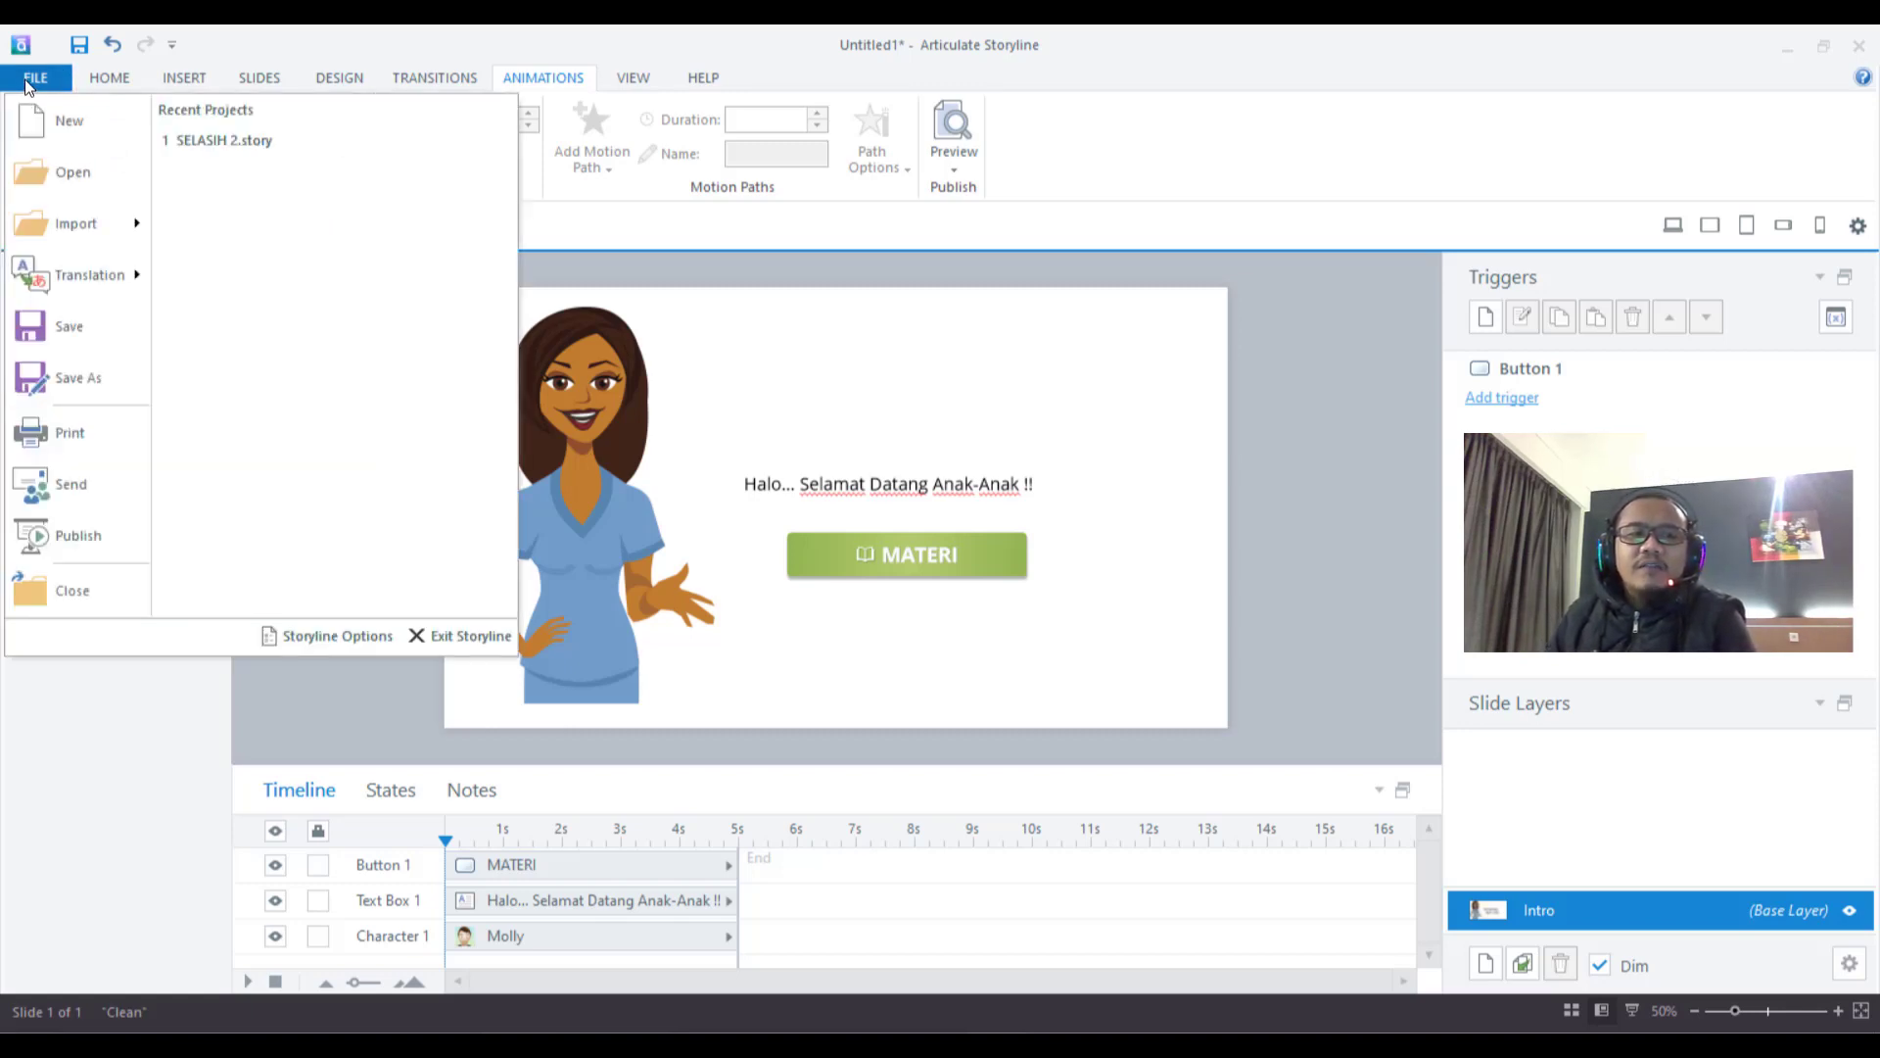
click(77, 329)
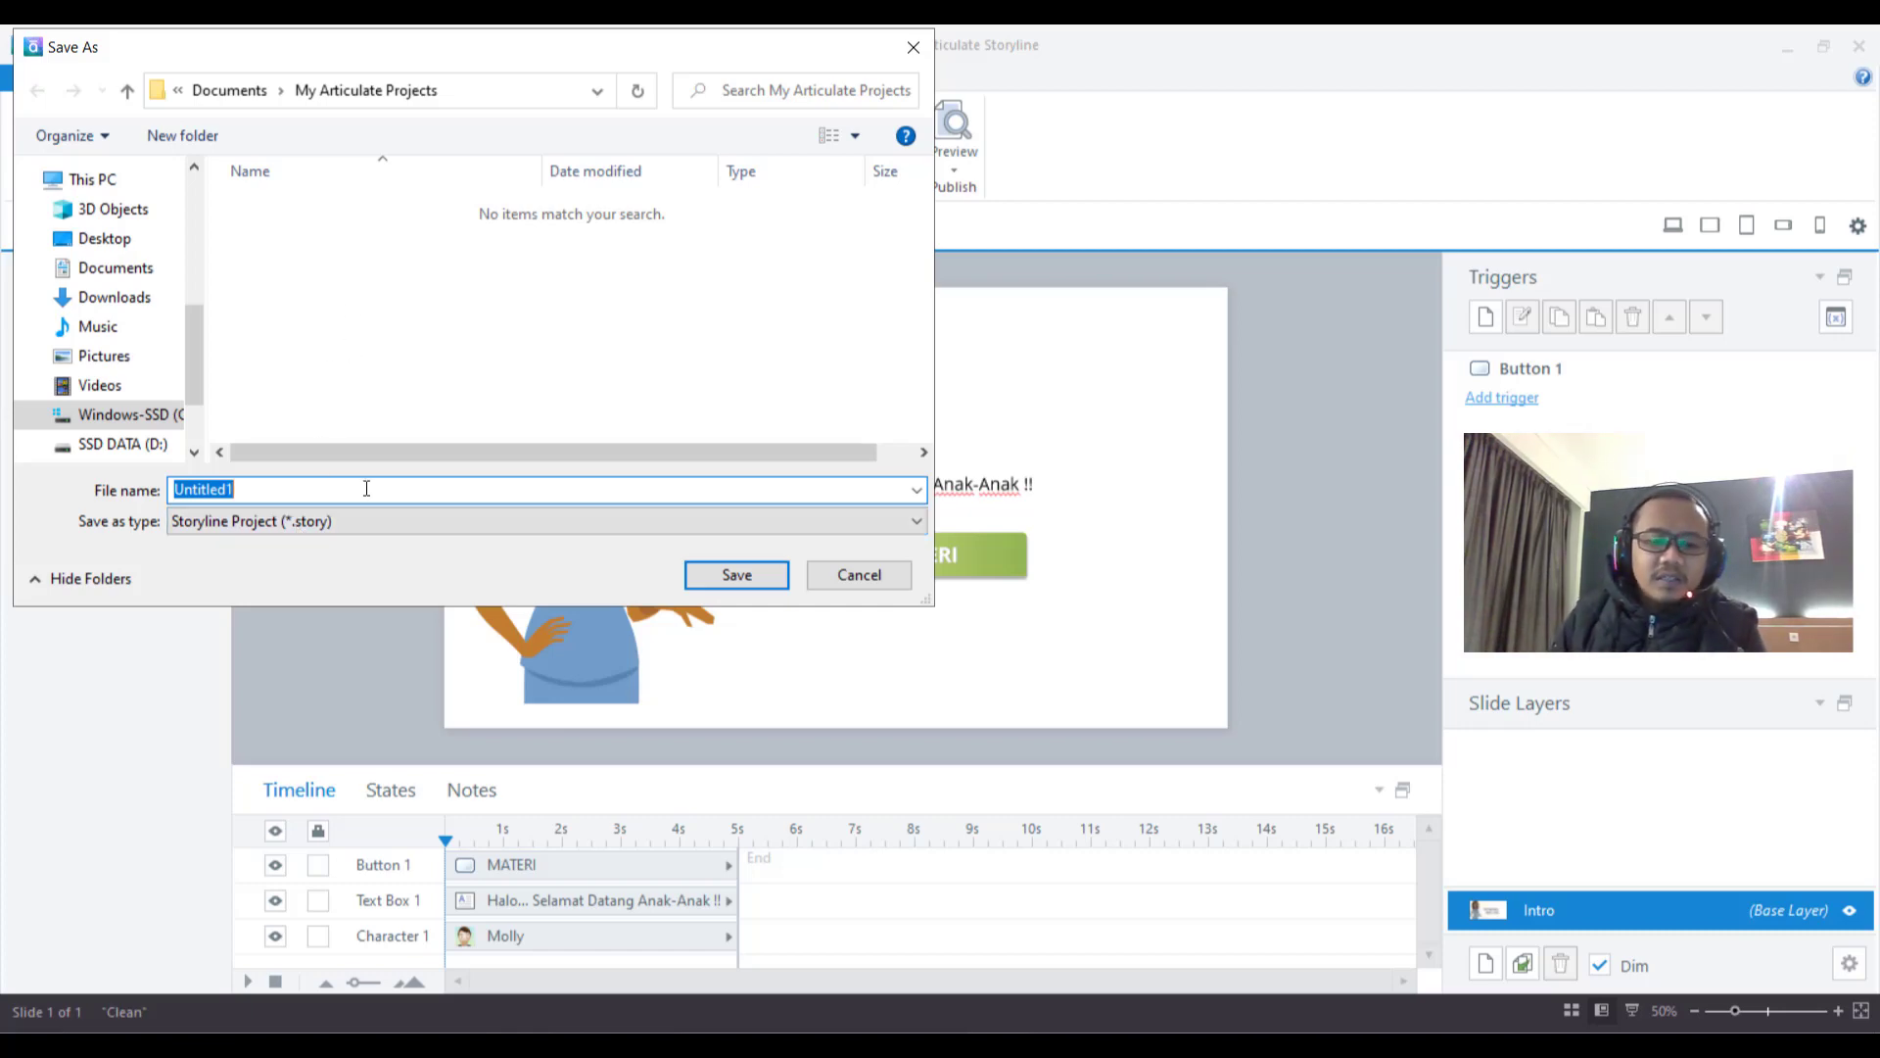
text(Latihan )
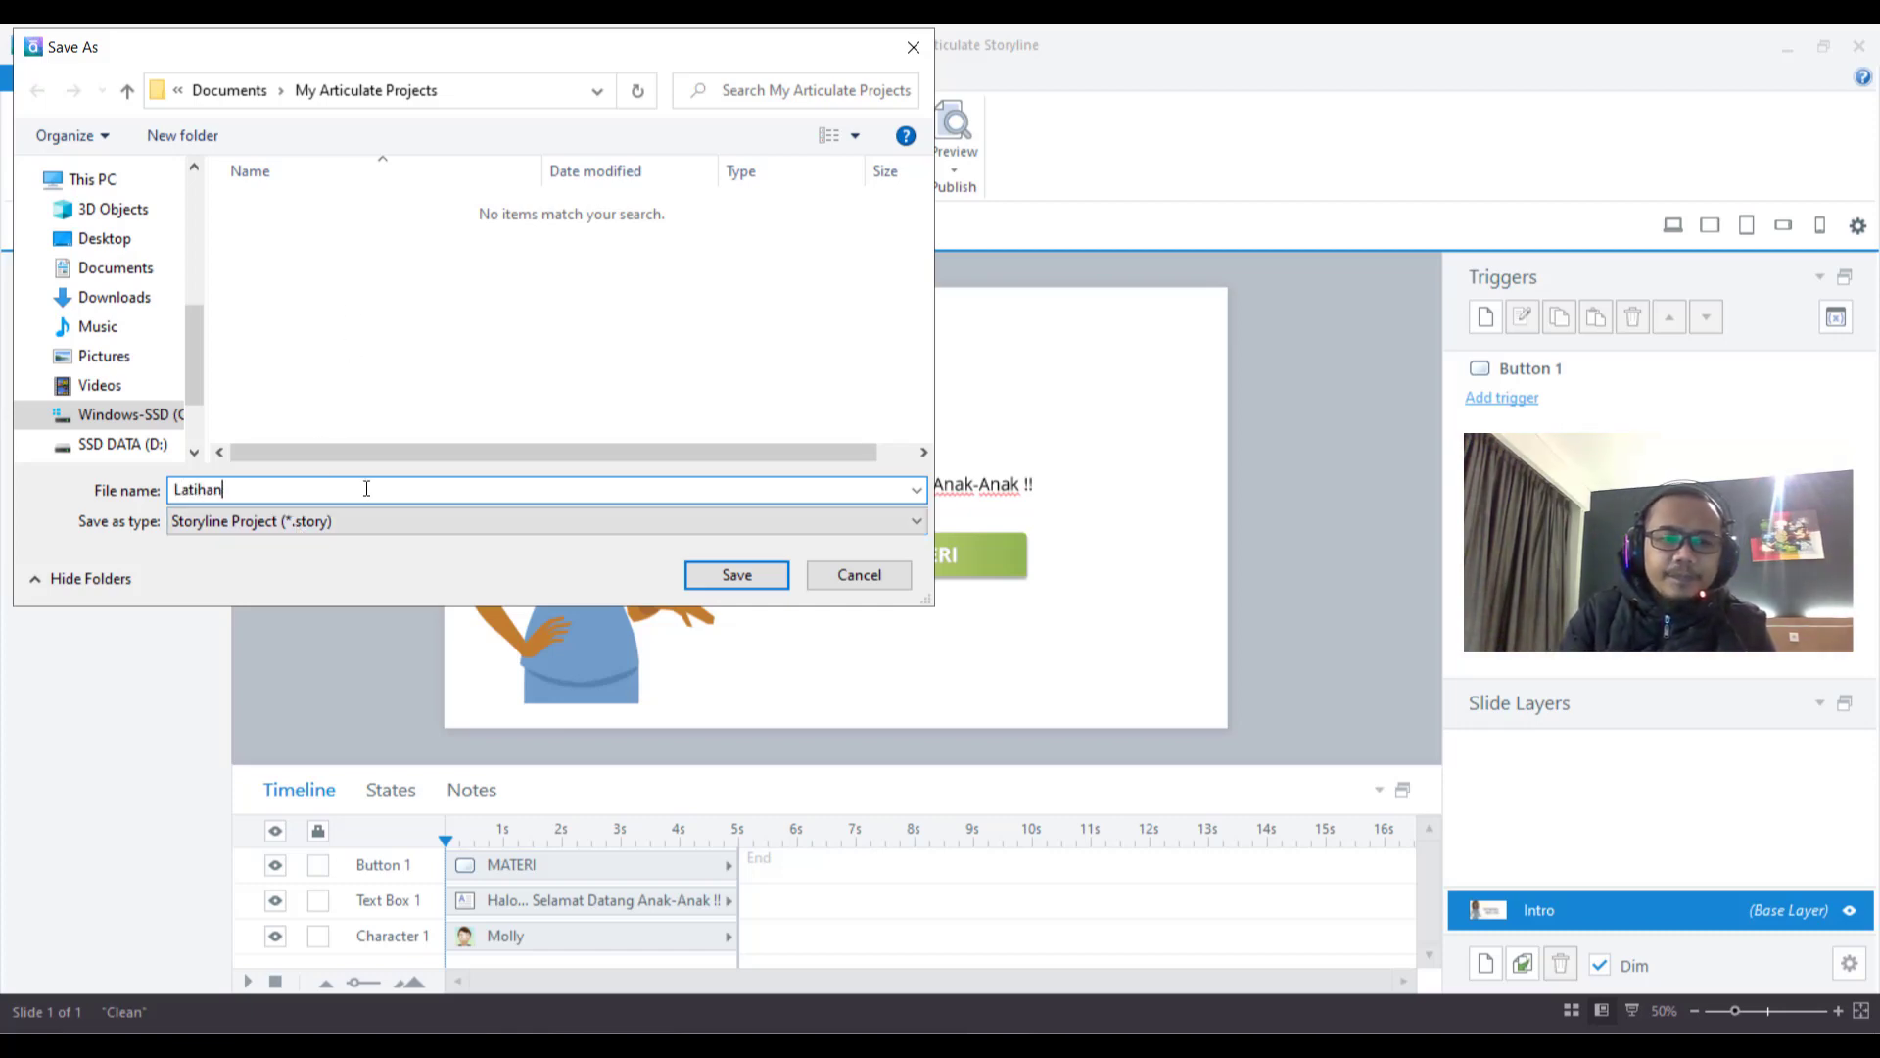
text(1)
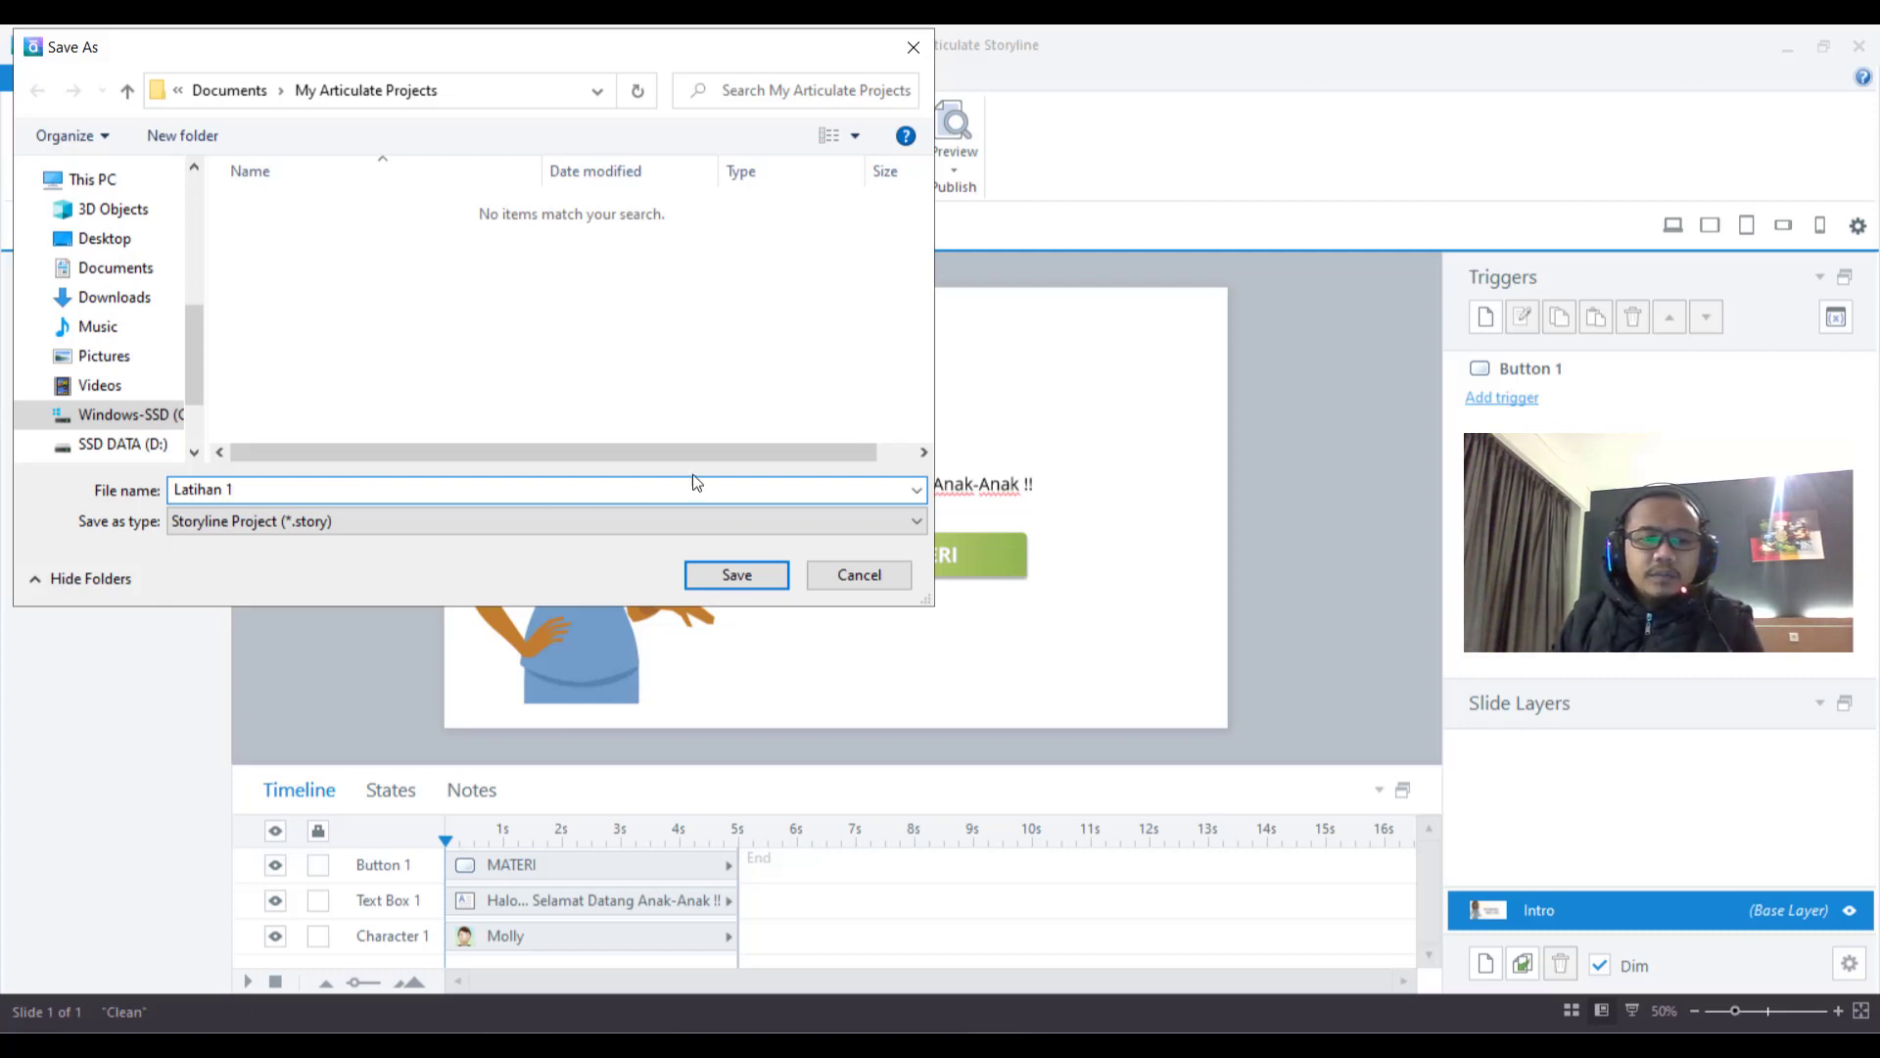
click(739, 584)
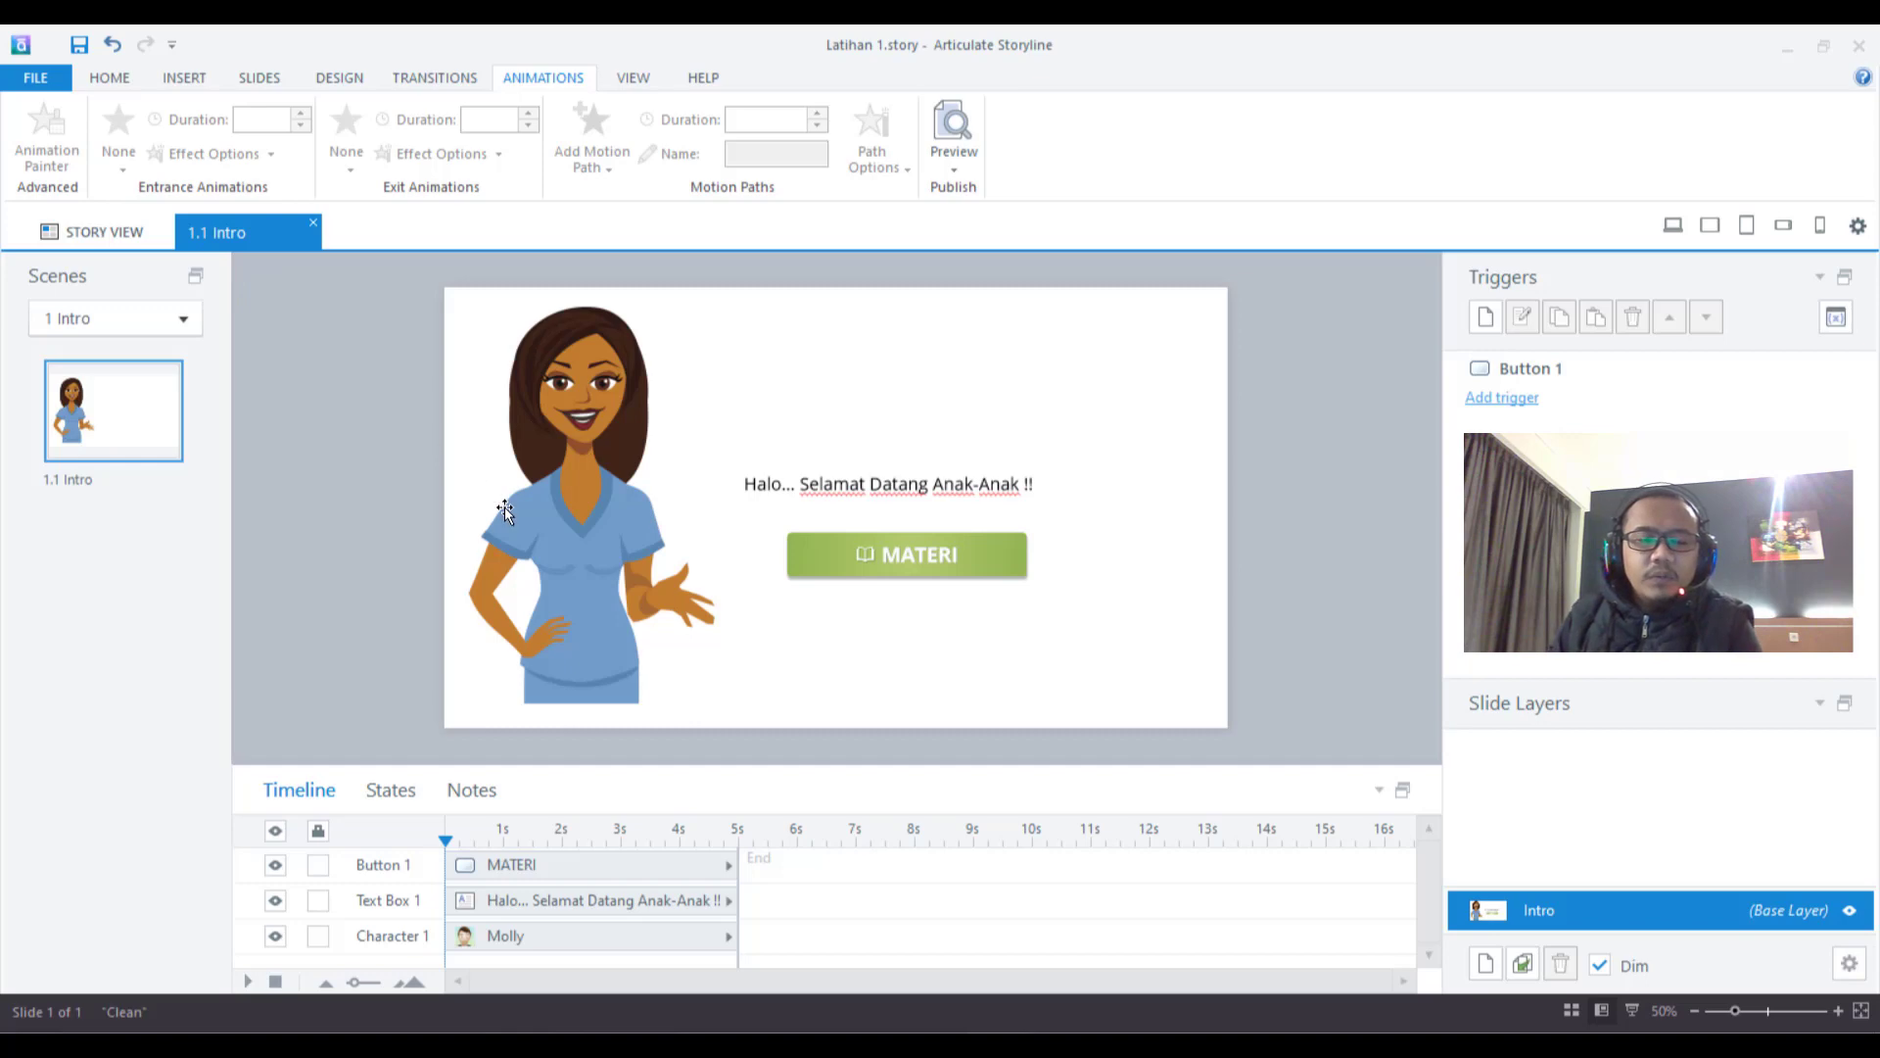
In the Storyline options, disable checking for updates at startup and set AutoRecovery saving to every 4 minutes
click(31, 78)
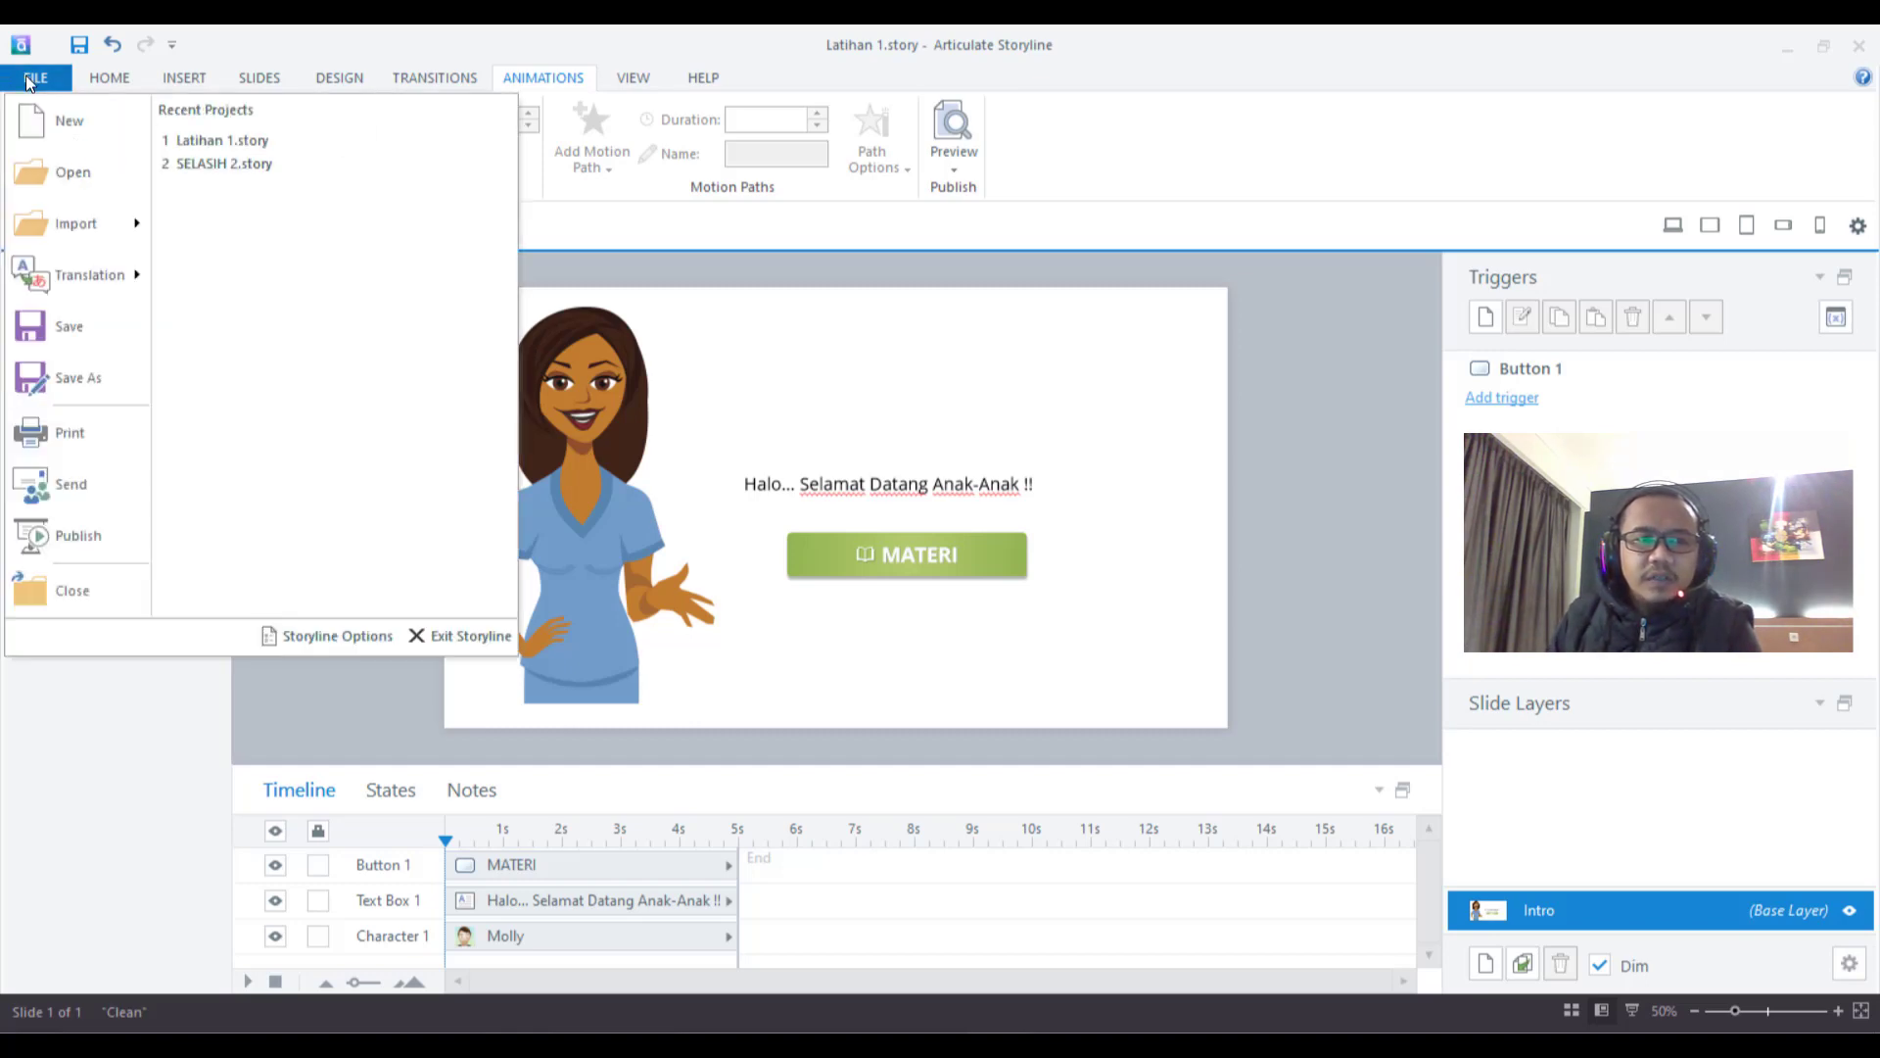
click(326, 636)
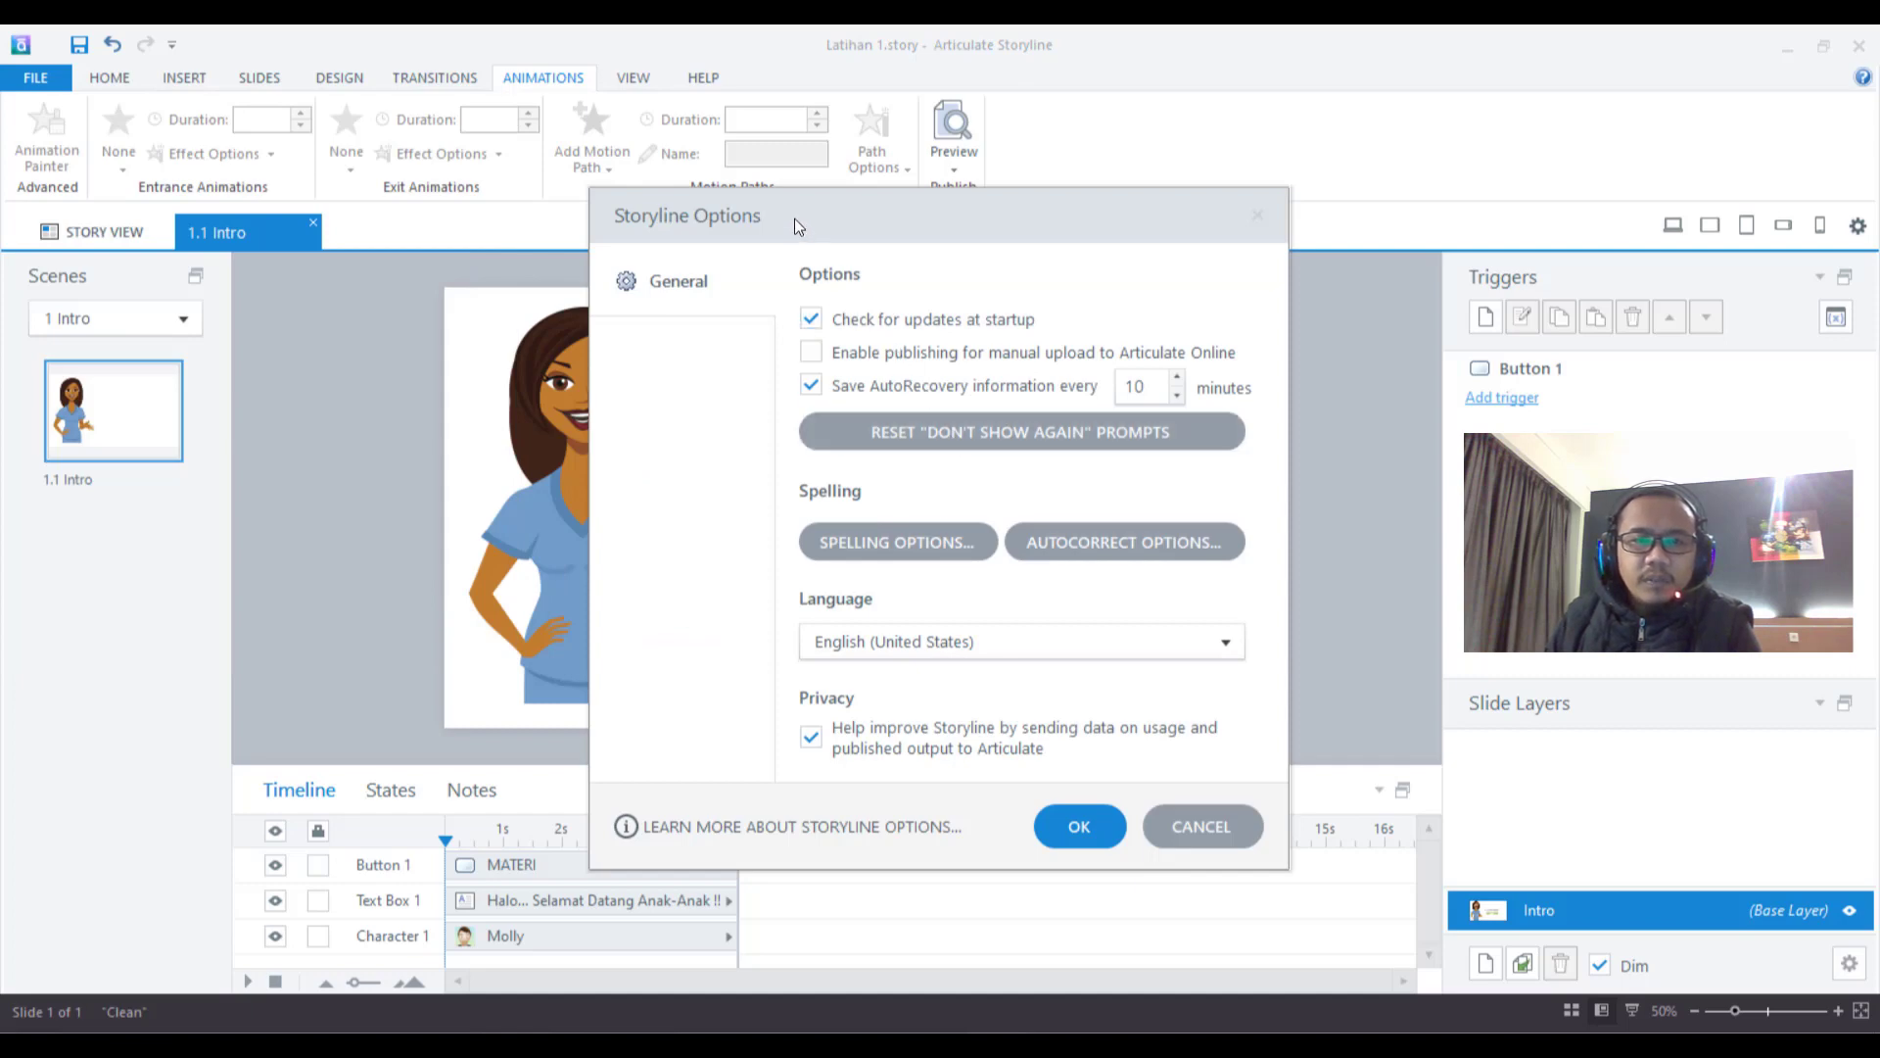
drag(795, 220, 885, 131)
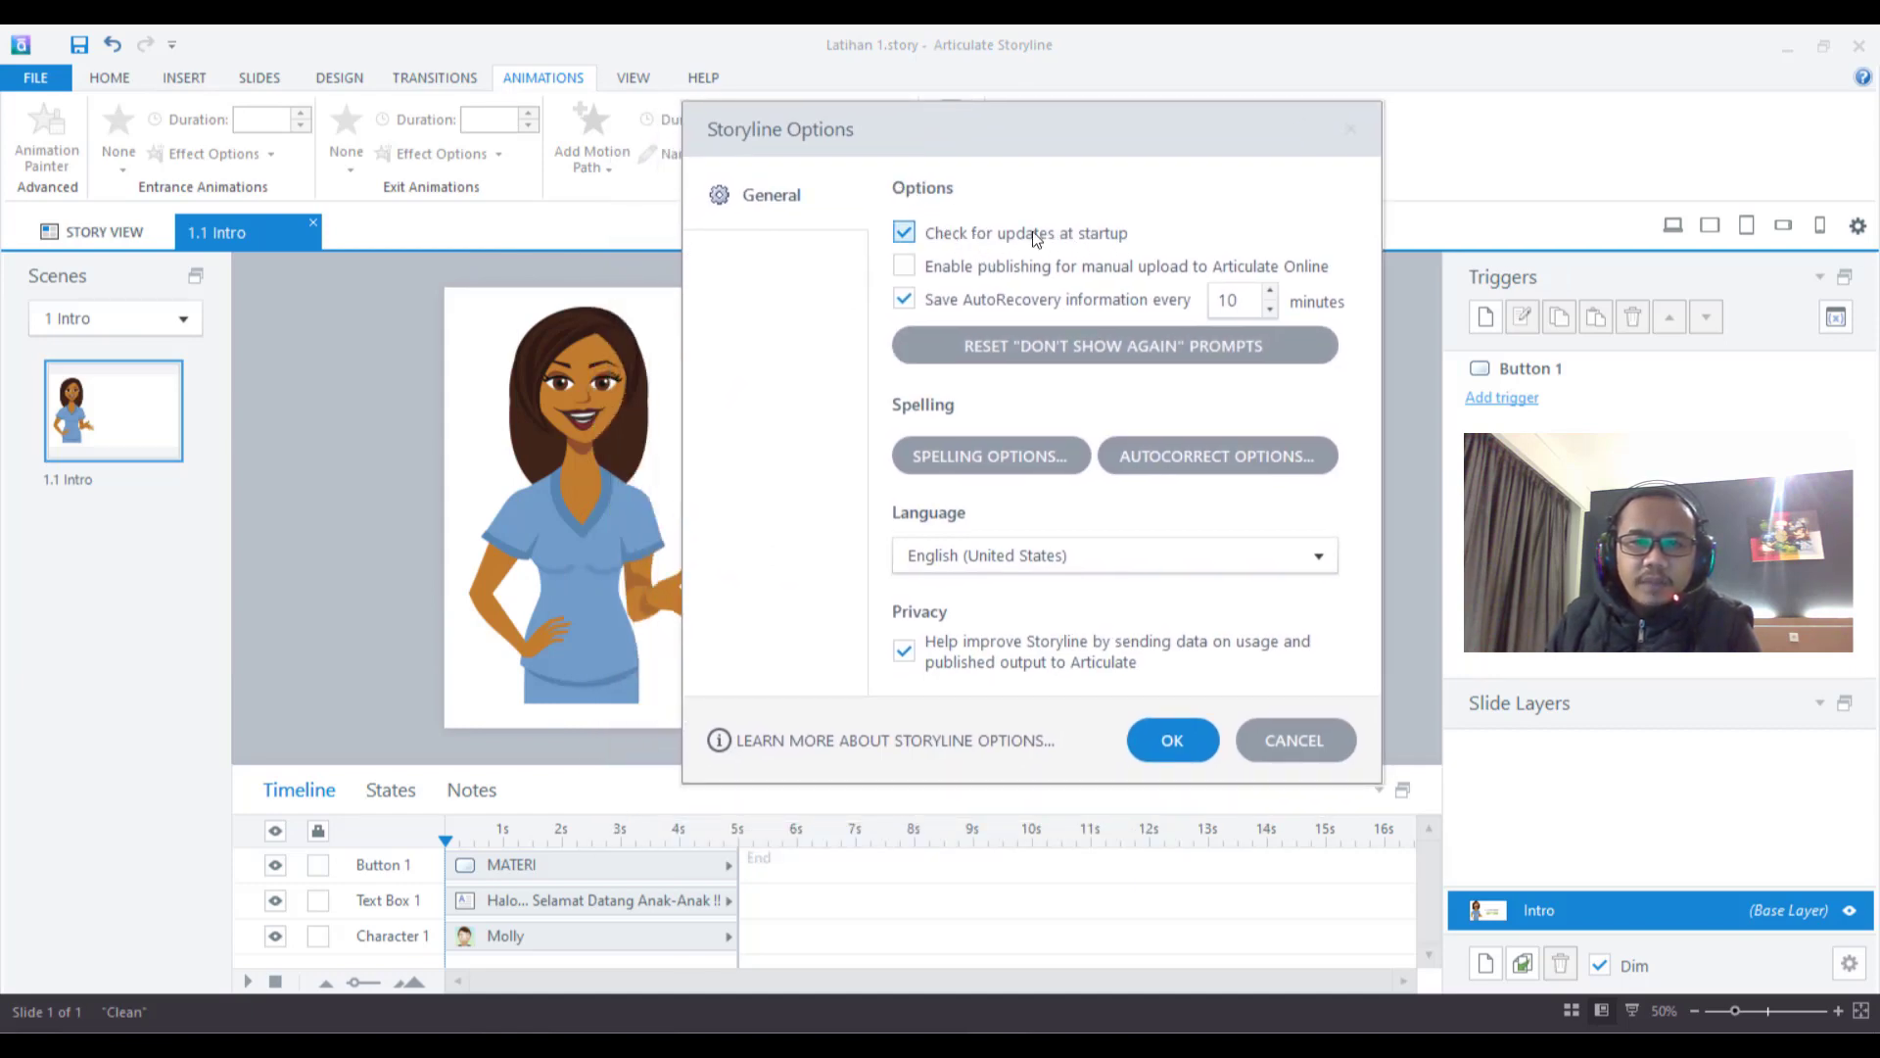
click(904, 235)
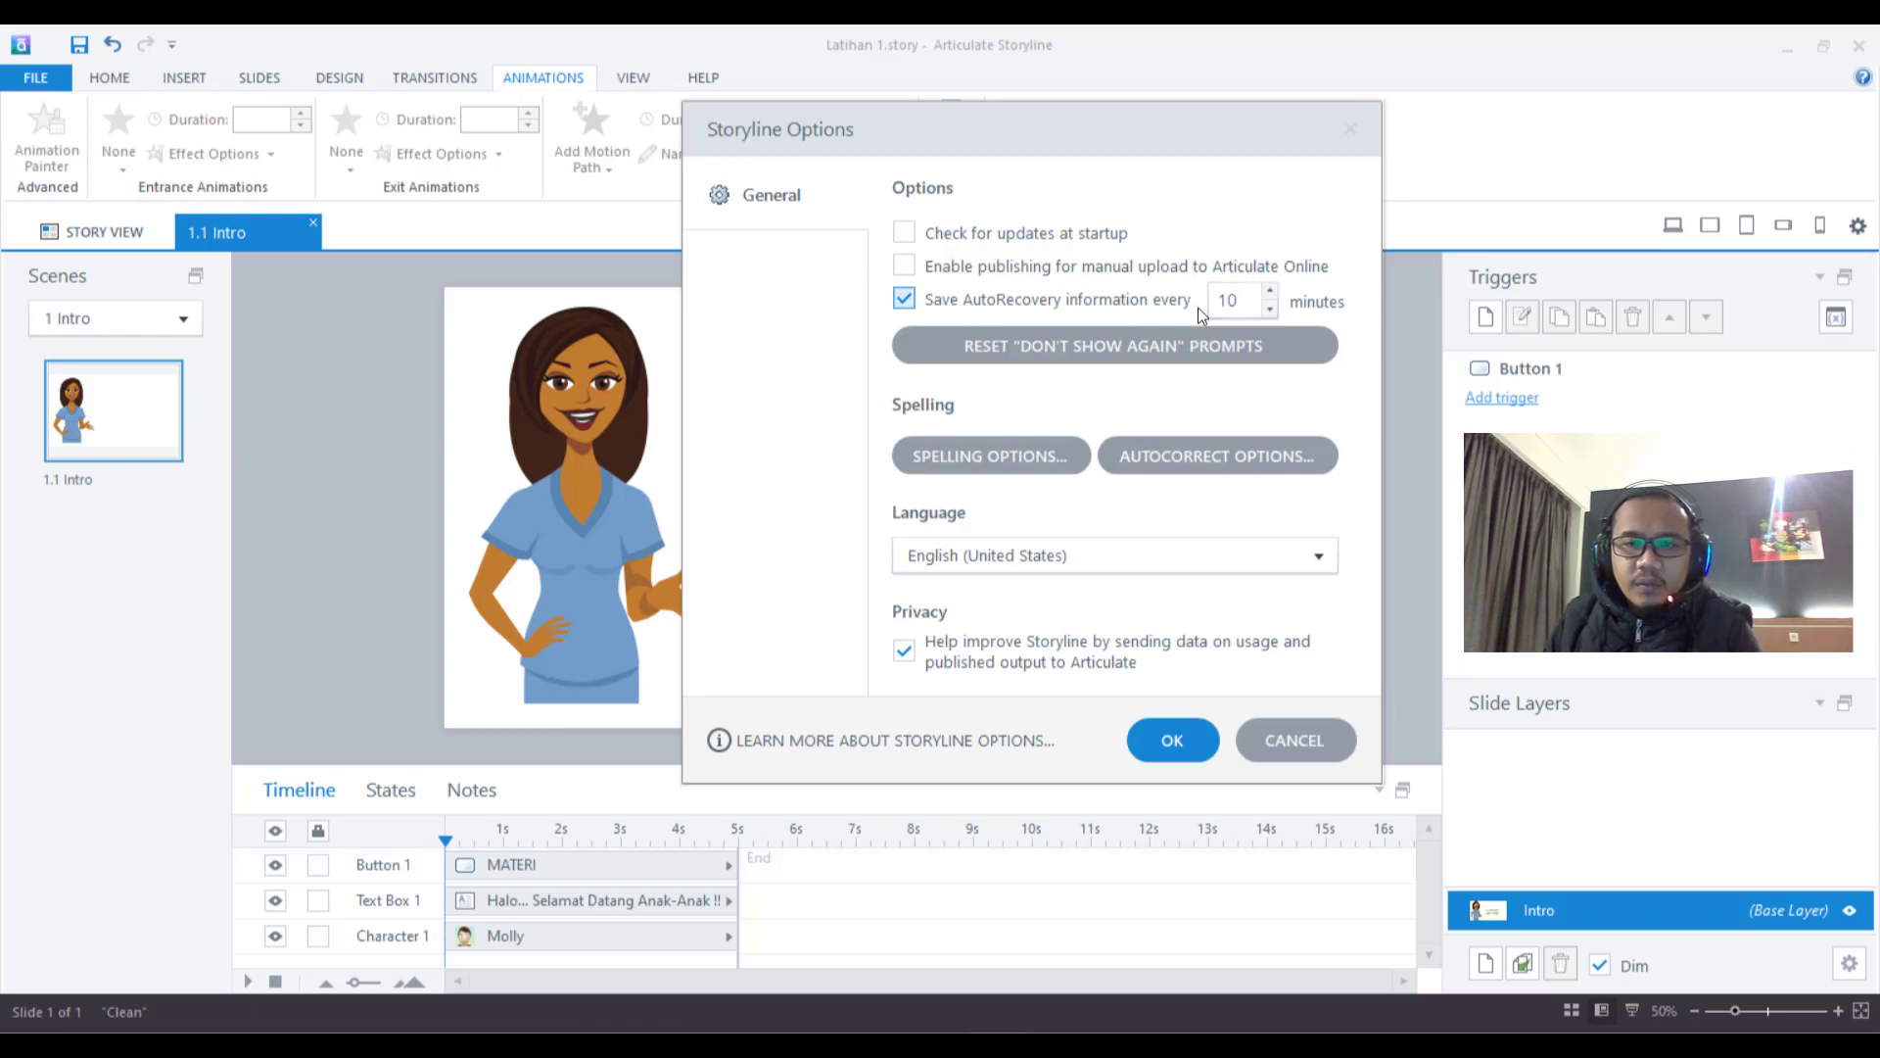
click(1271, 312)
click(1270, 311)
click(1271, 311)
click(1270, 312)
click(1270, 311)
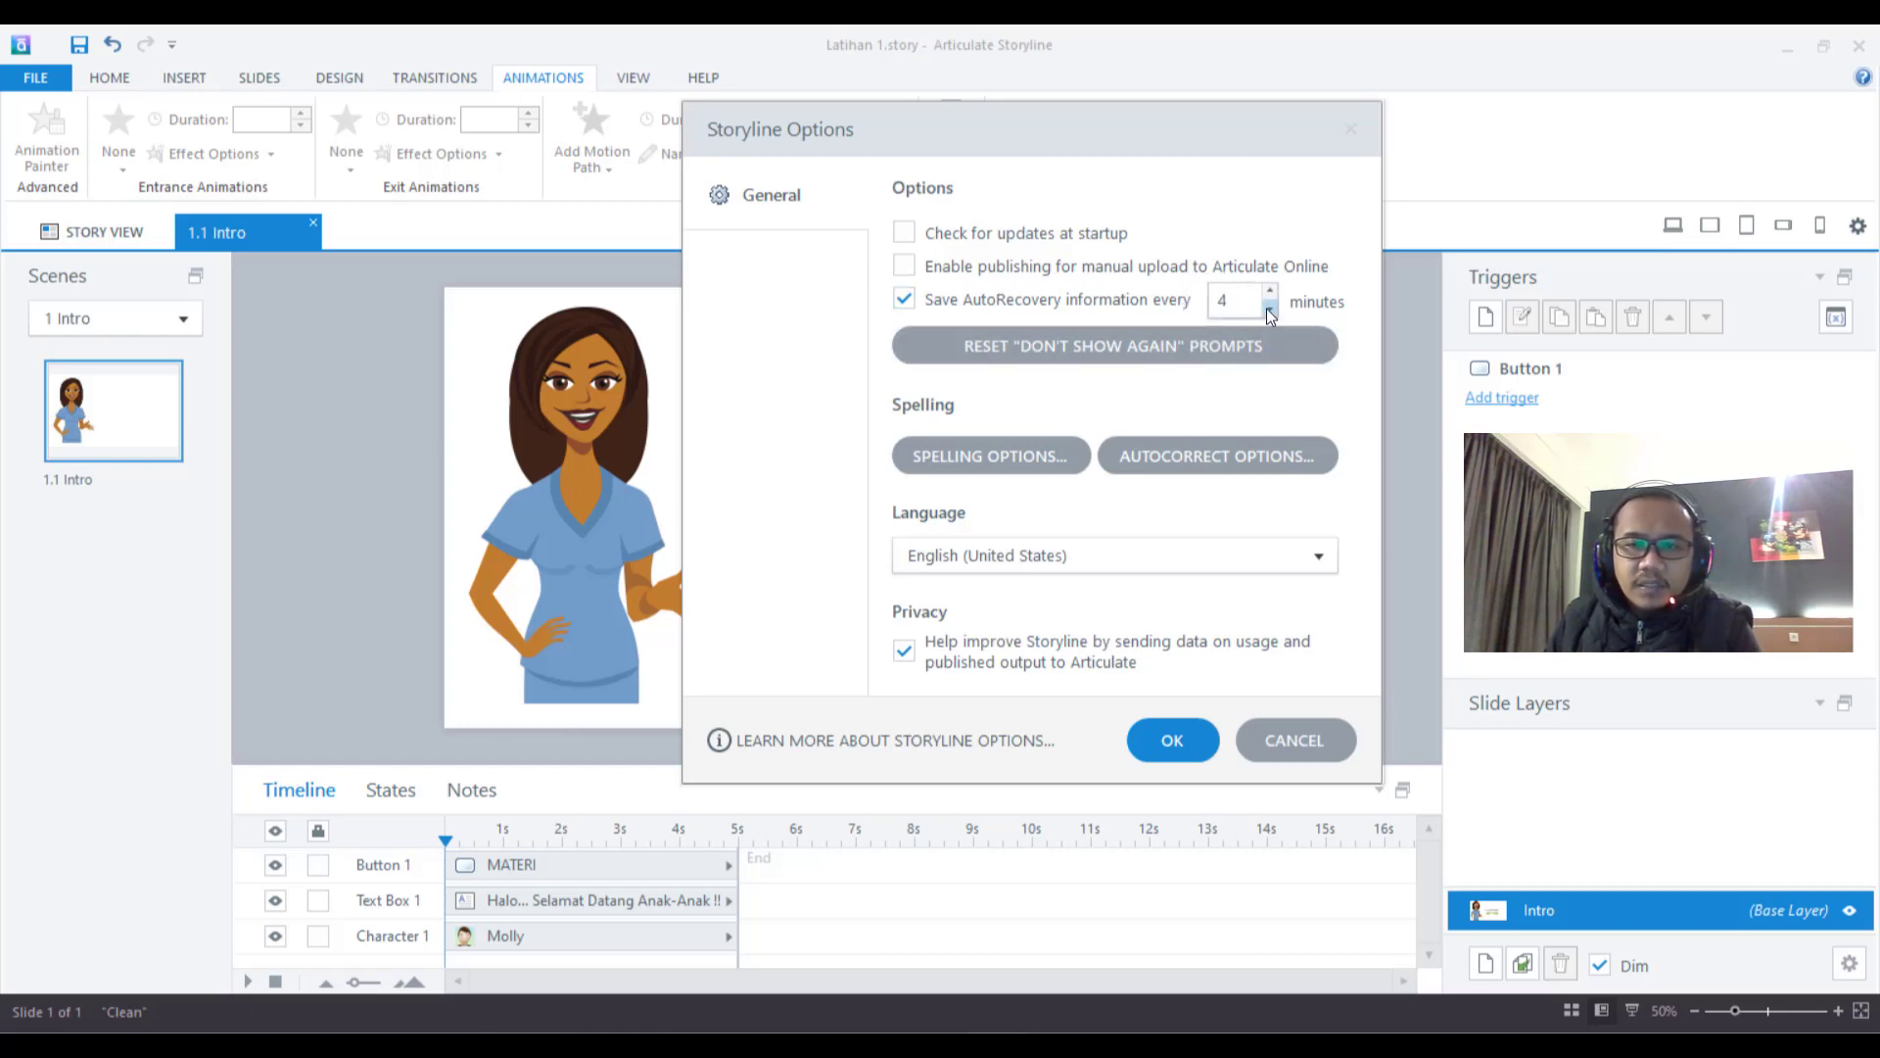
click(1270, 292)
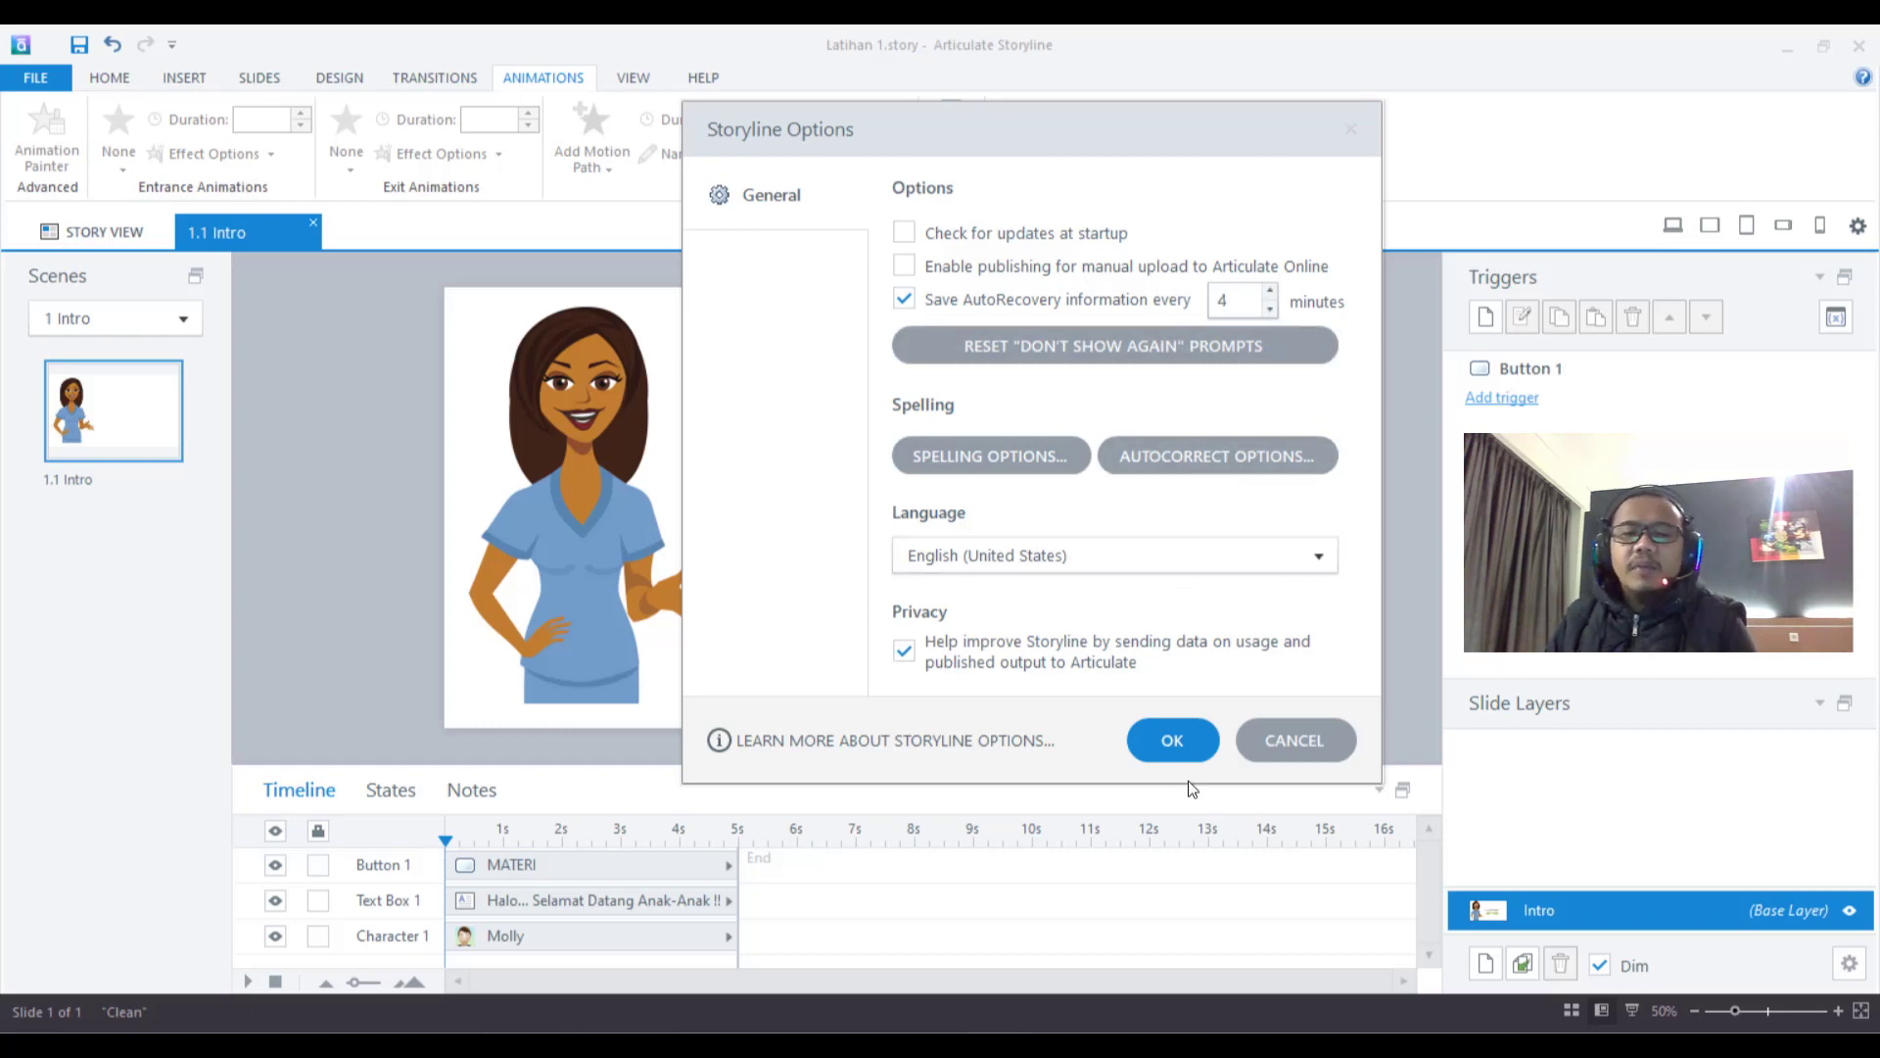
click(1164, 733)
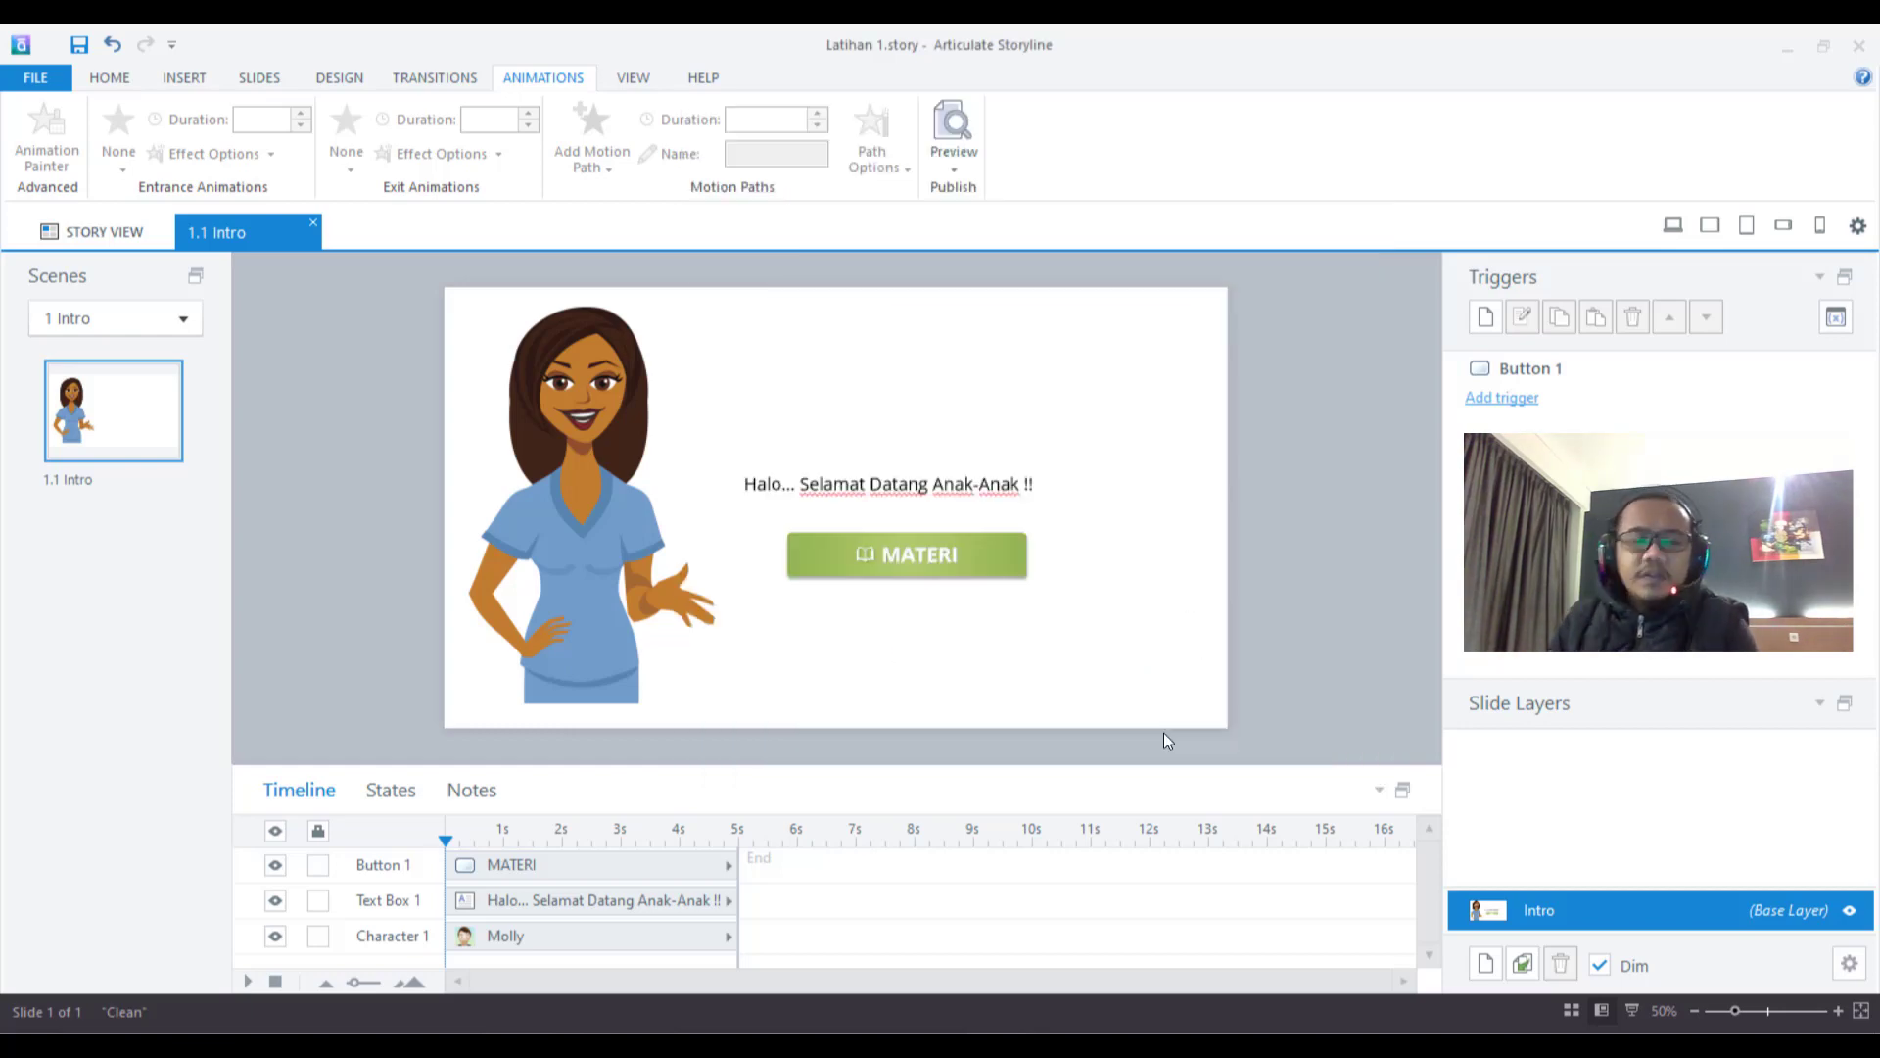